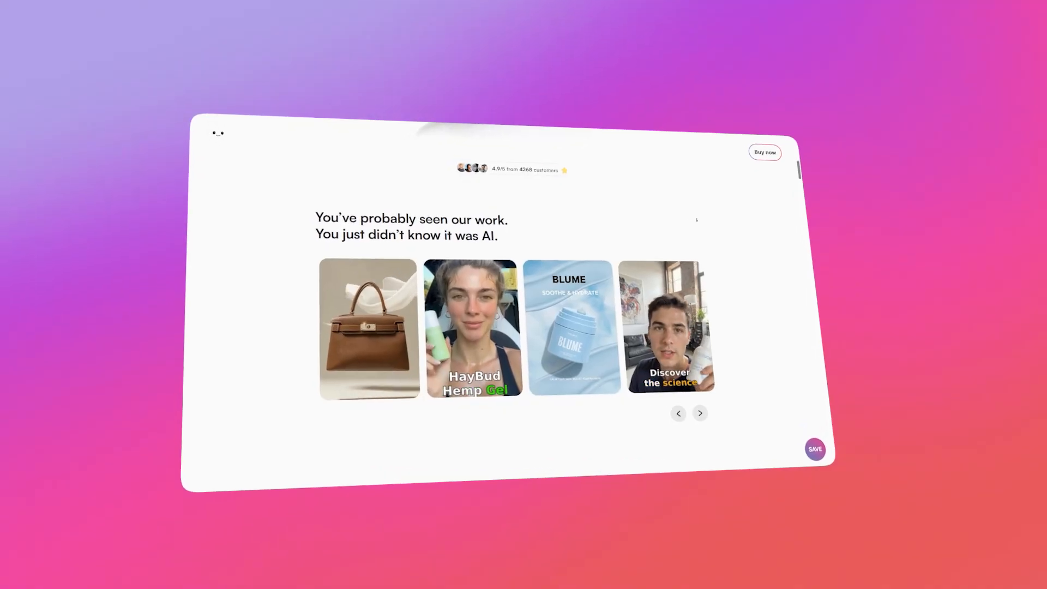
Look through the Holo homepage, covering the sample AI ads, the company introduction and the product demo section.
scroll(727, 210, "down", 8)
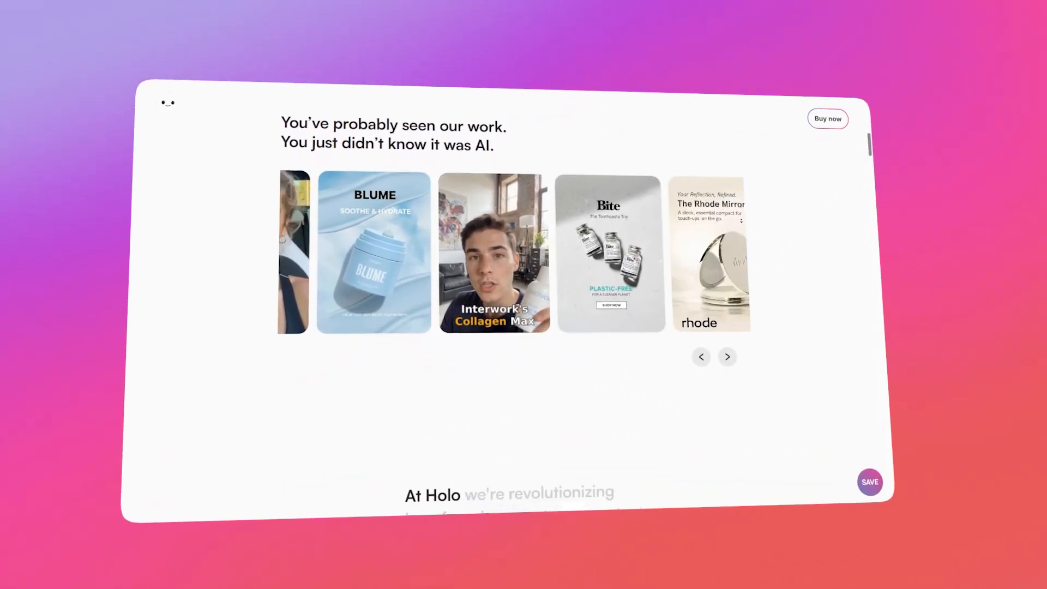
scroll(782, 208, "down", 5)
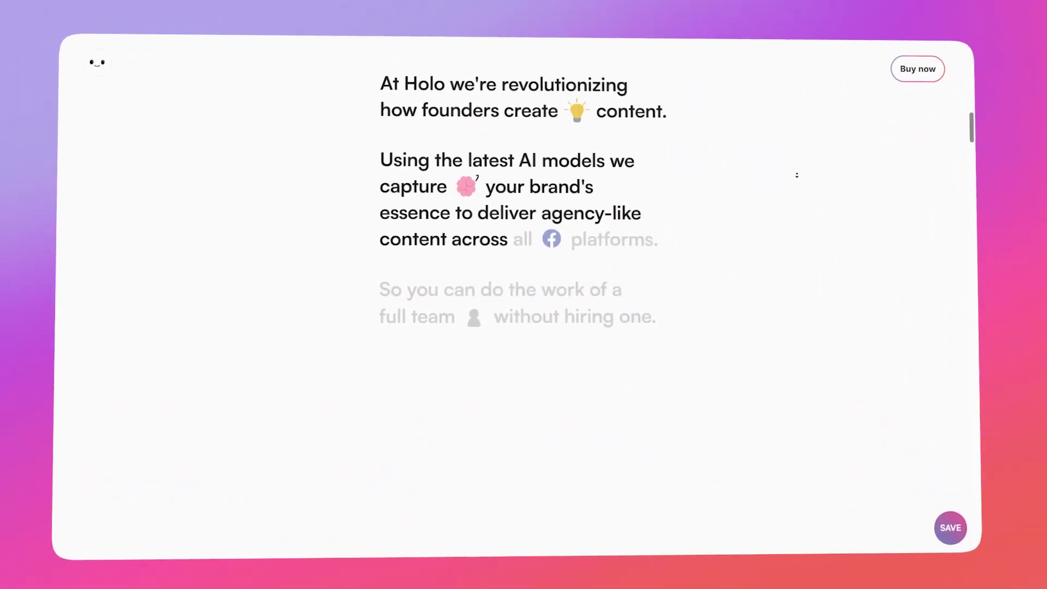
scroll(820, 164, "down", 5)
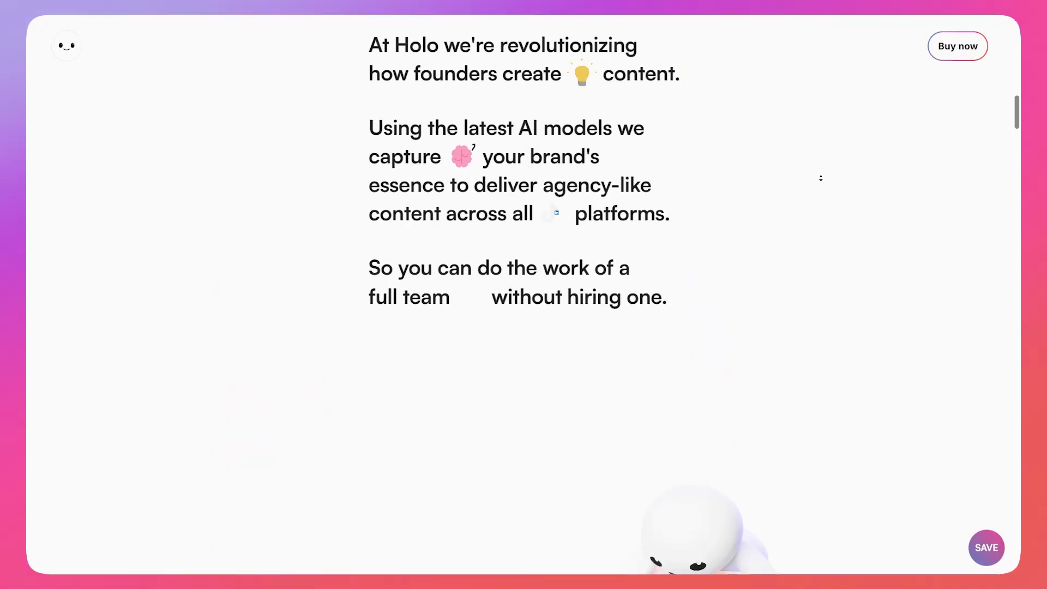
scroll(824, 188, "down", 6)
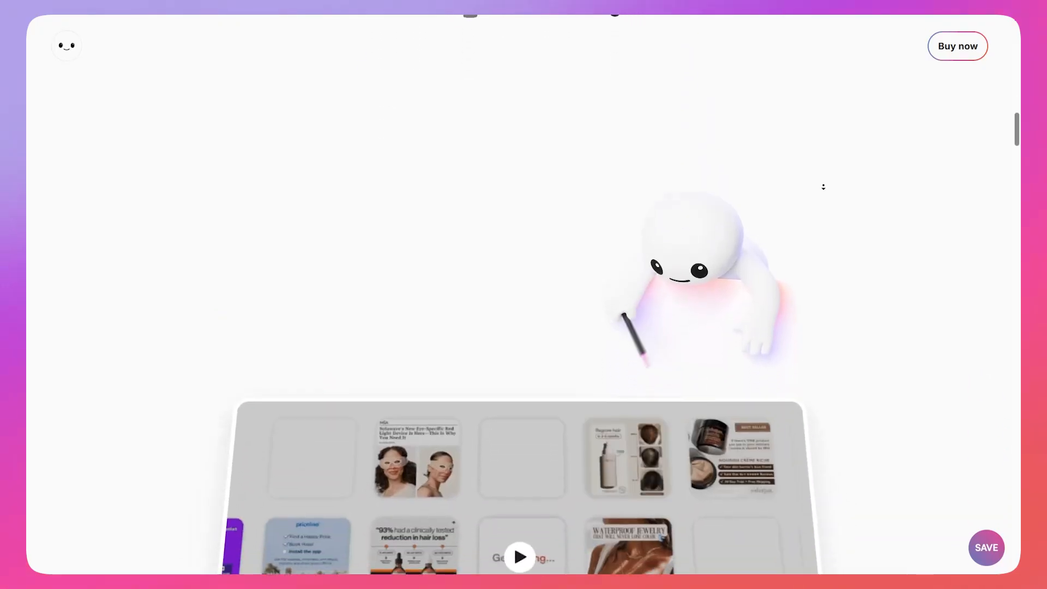
scroll(824, 187, "down", 6)
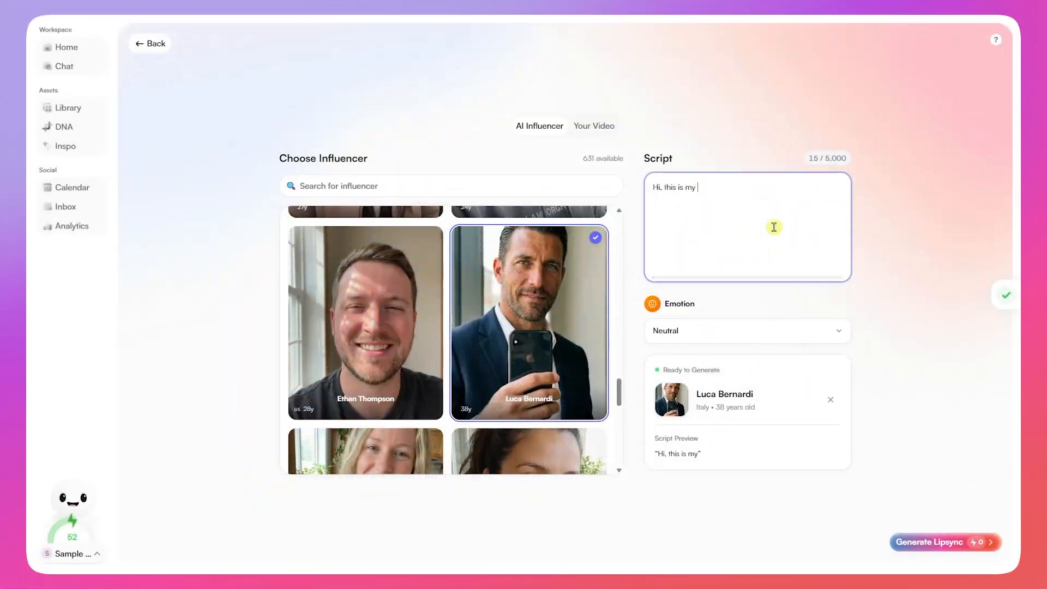
Continue the AI influencer's lipsync script with "sample voice for this AI".
type("sample")
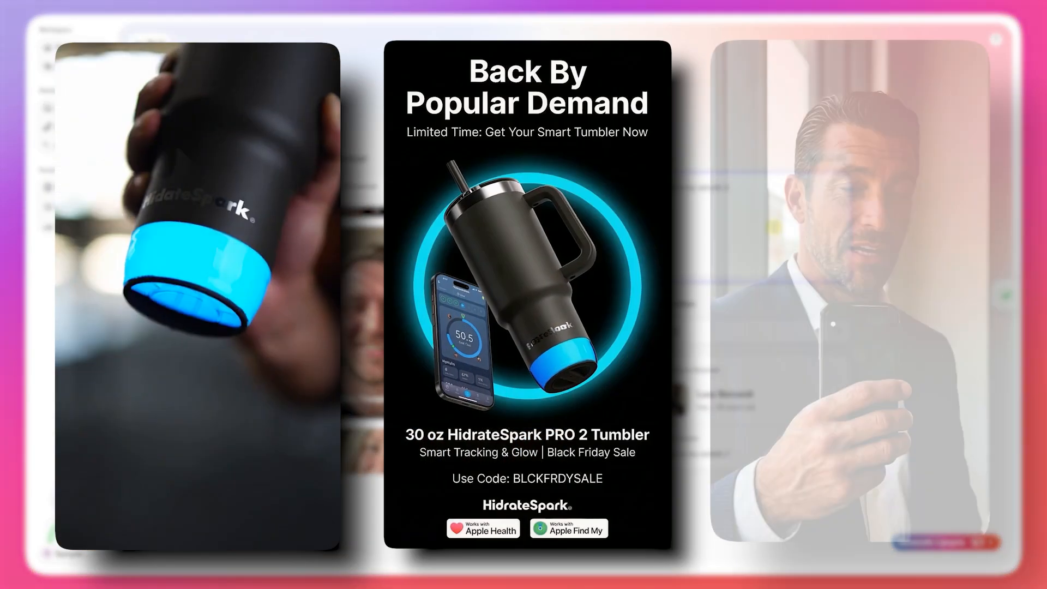
type(" voice for this AI")
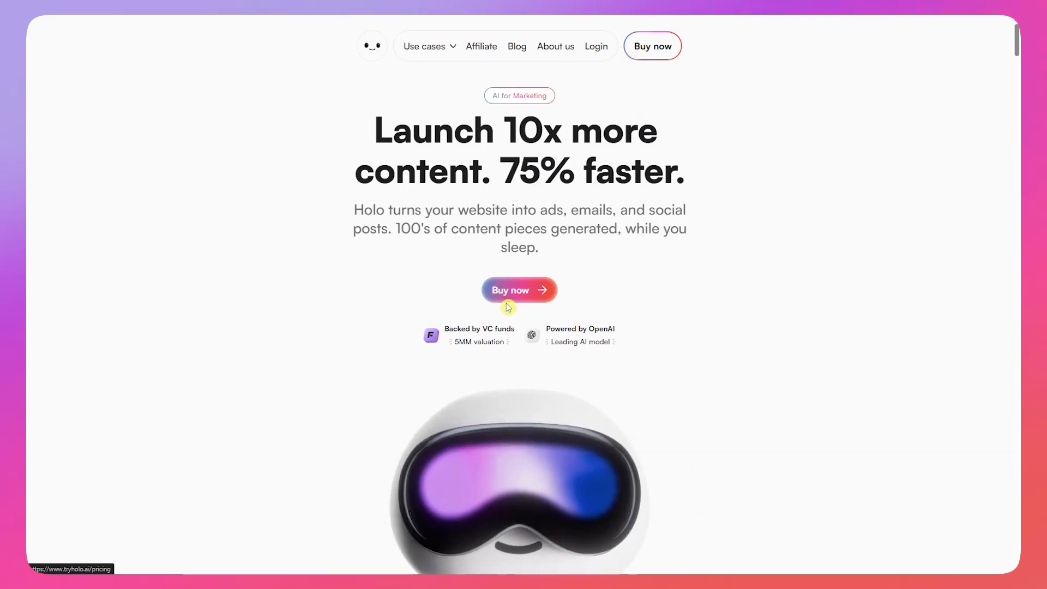
Open the Holo pricing page, review the included features and read the FAQ answer about a free trial.
left_click(540, 290)
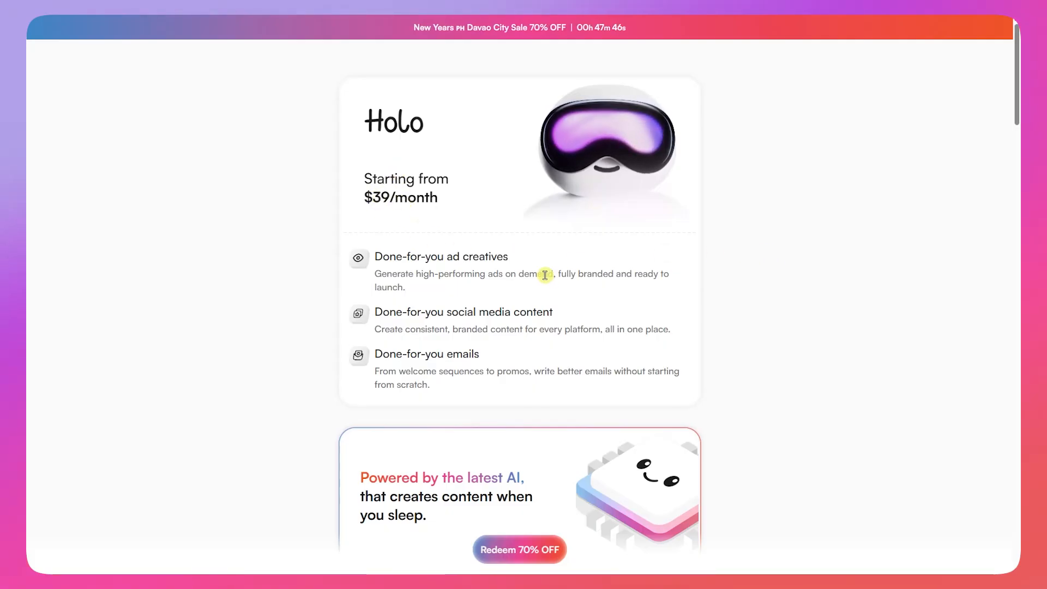
scroll(519, 266, "down", 1)
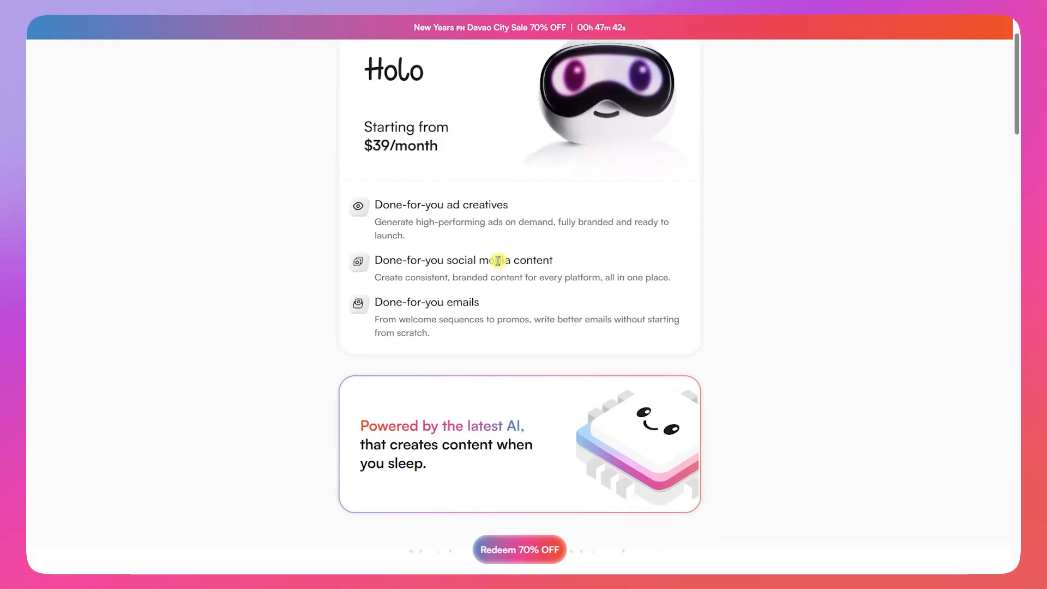
scroll(495, 261, "down", 2)
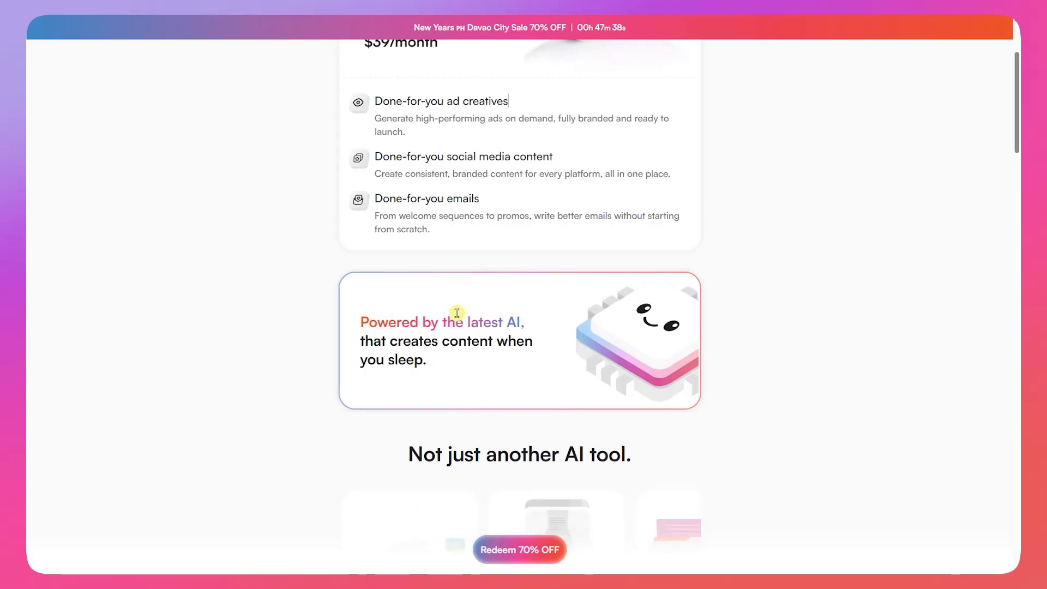
scroll(491, 325, "down", 7)
scroll(472, 361, "down", 10)
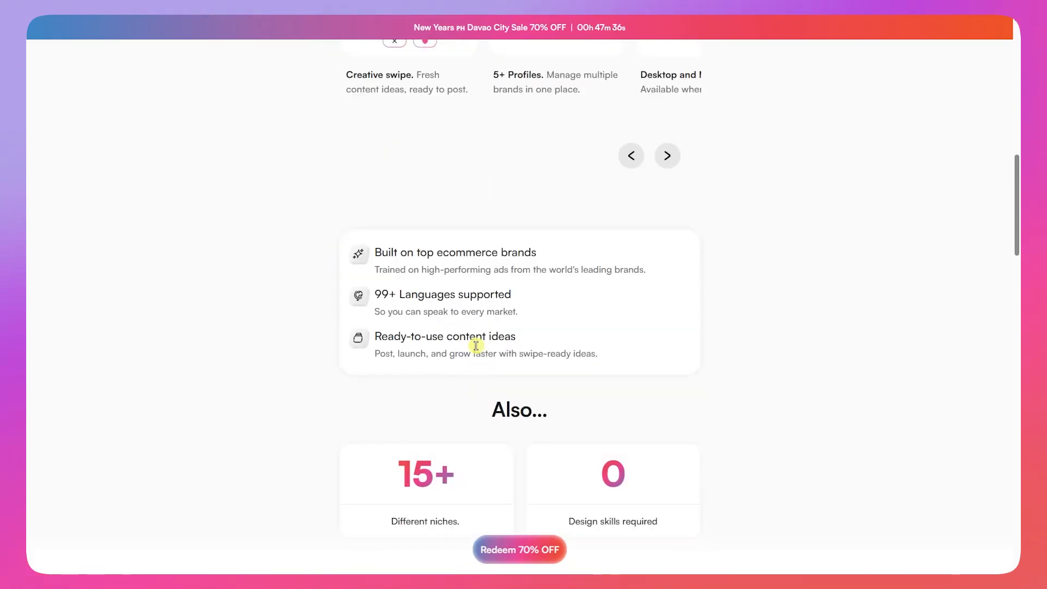
scroll(486, 281, "down", 16)
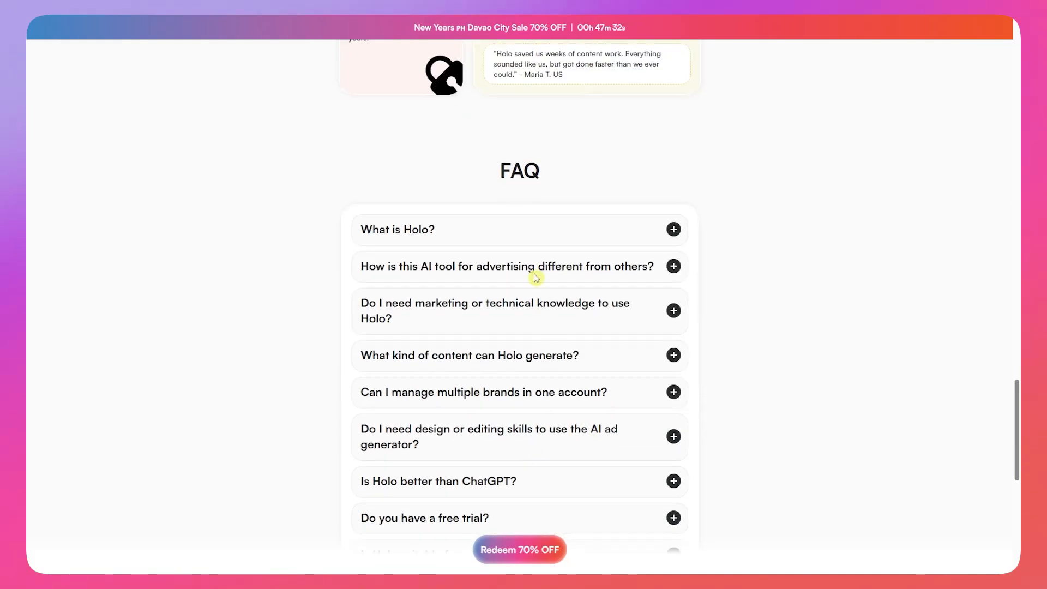
scroll(542, 295, "down", 3)
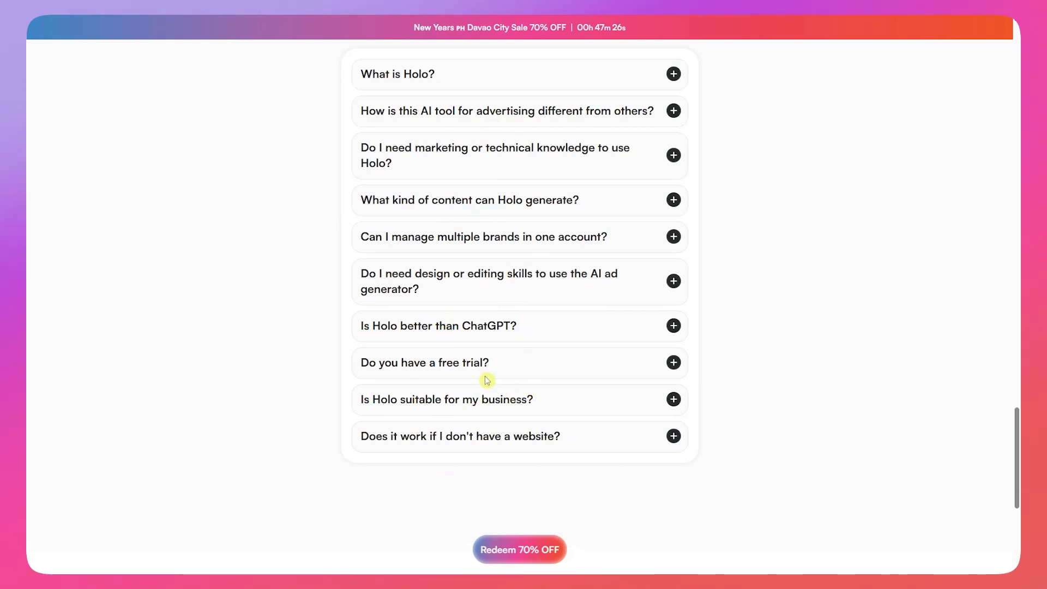
left_click(466, 369)
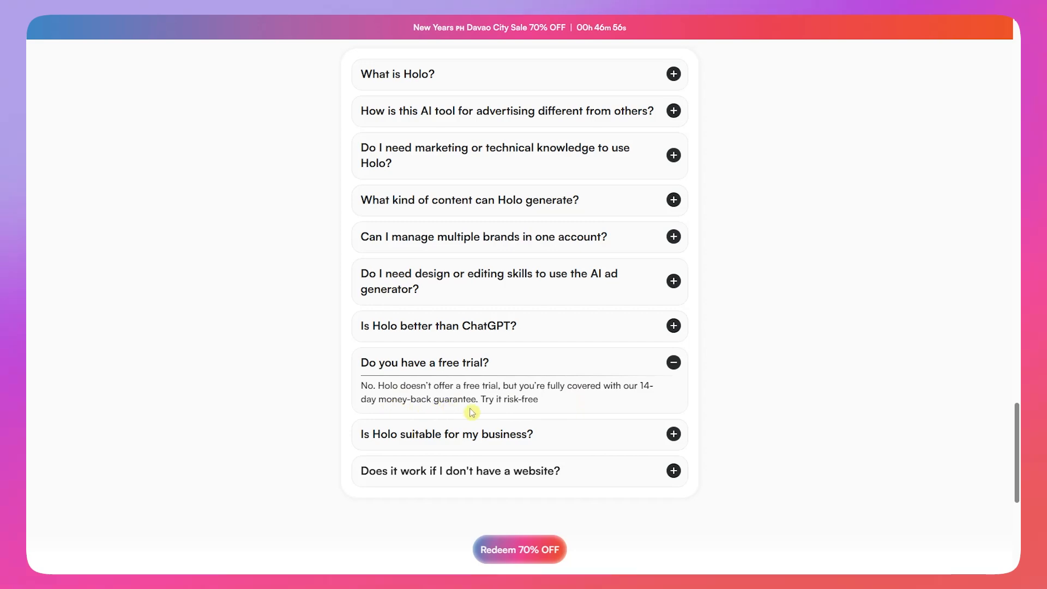
Redeem the 70% discount and proceed to buy the plan with monthly payment.
scroll(533, 322, "up", 2)
scroll(533, 321, "up", 10)
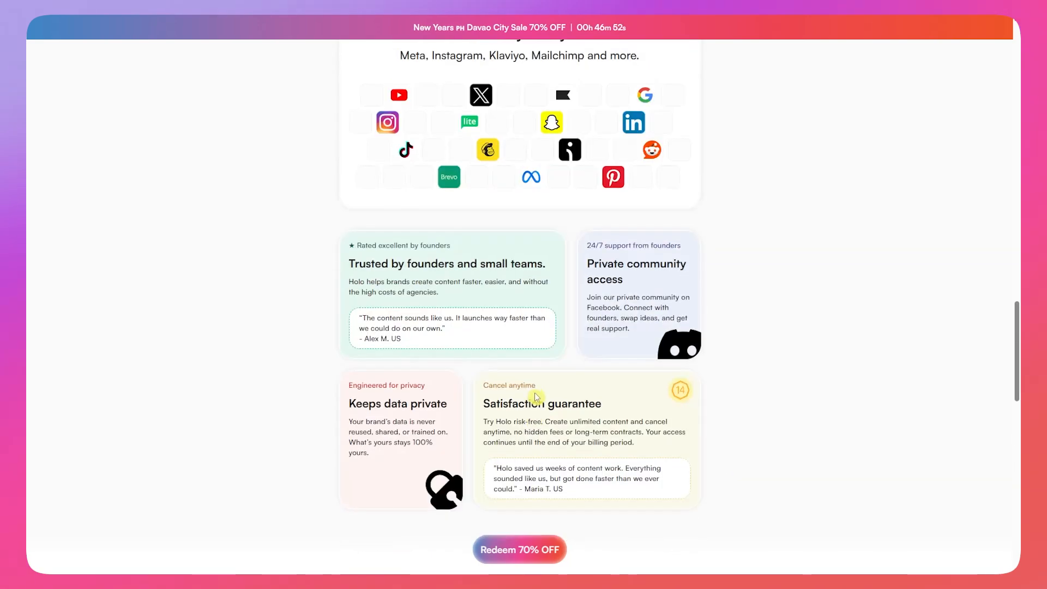
scroll(543, 404, "up", 9)
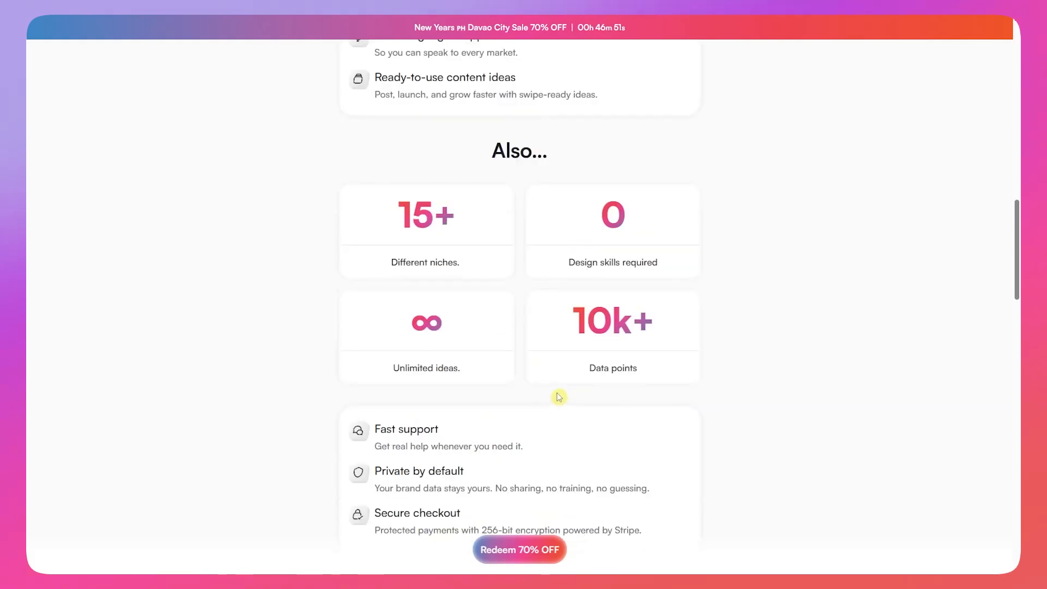
left_click(526, 552)
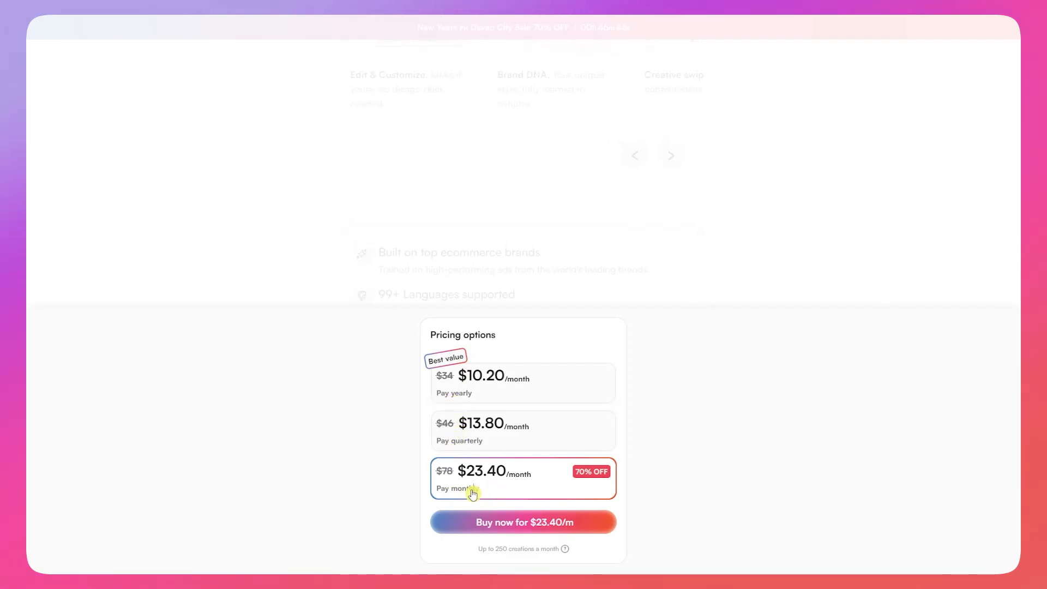
left_click(483, 524)
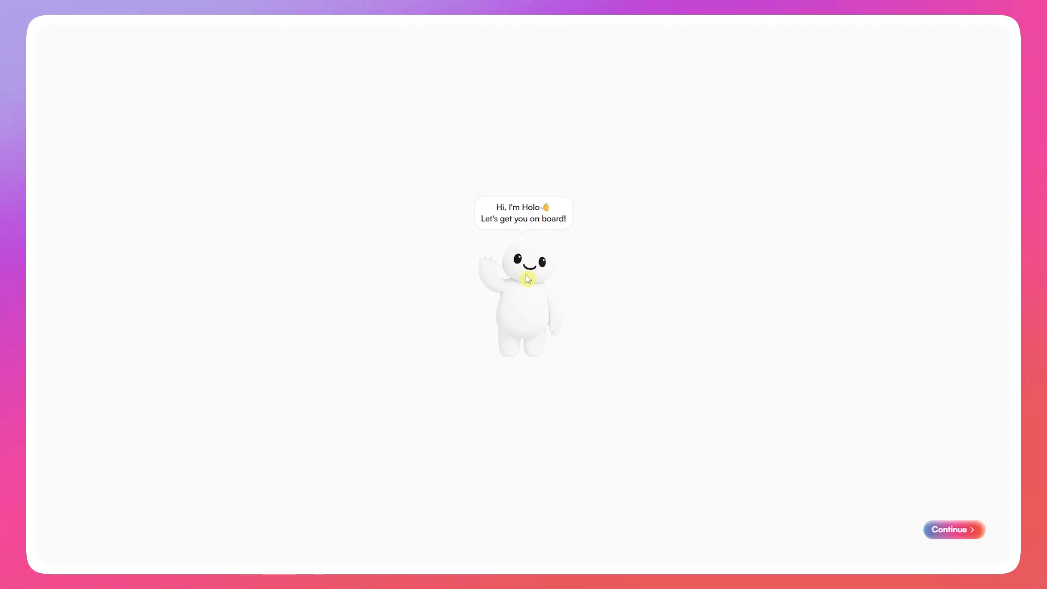
Start the onboarding and continue without a website URL by indicating that there is no website.
left_click(952, 534)
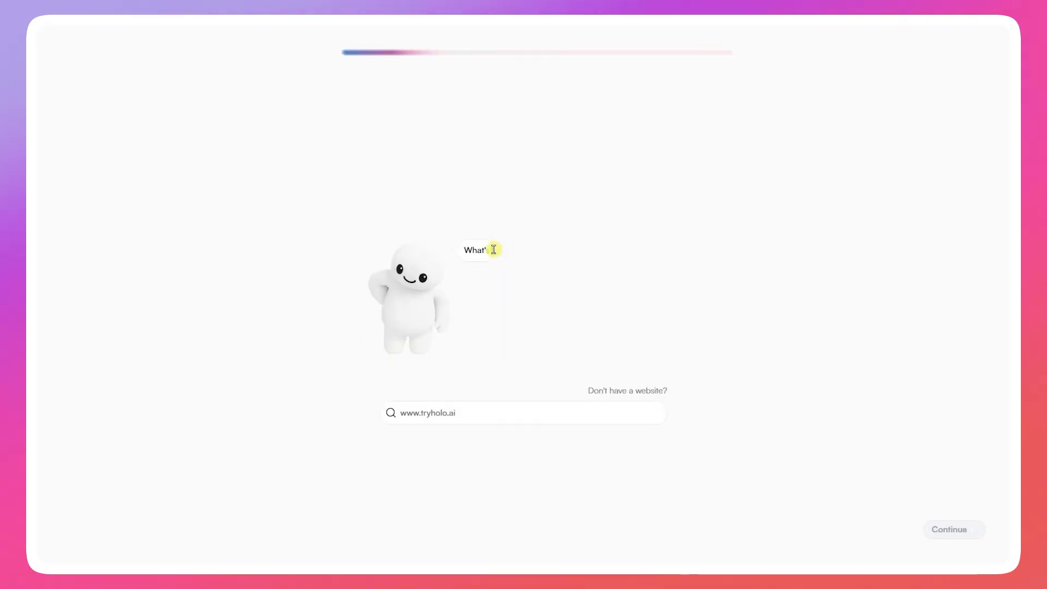
left_click(545, 416)
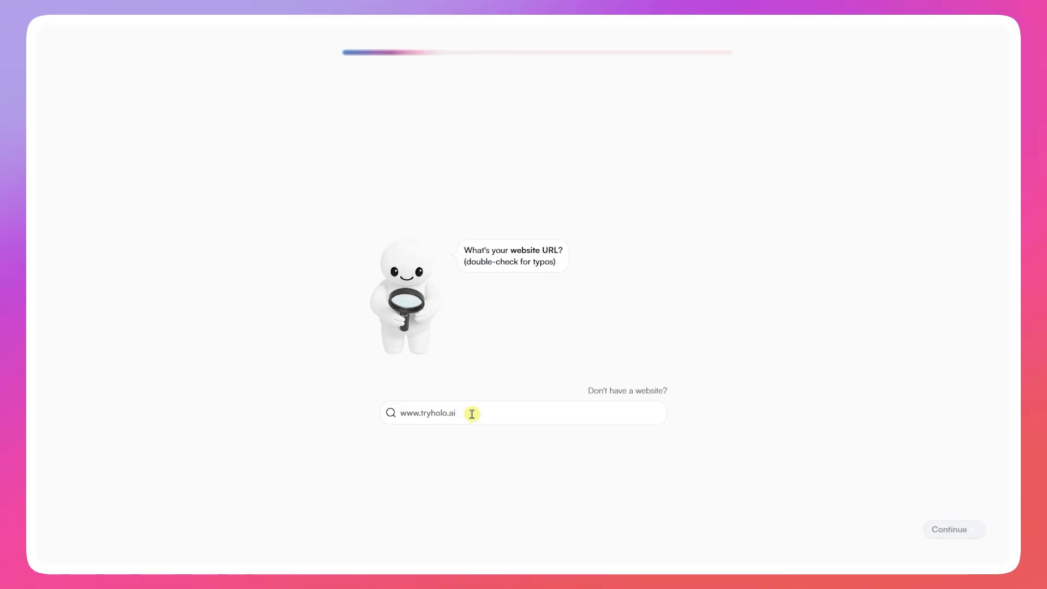
left_click(600, 391)
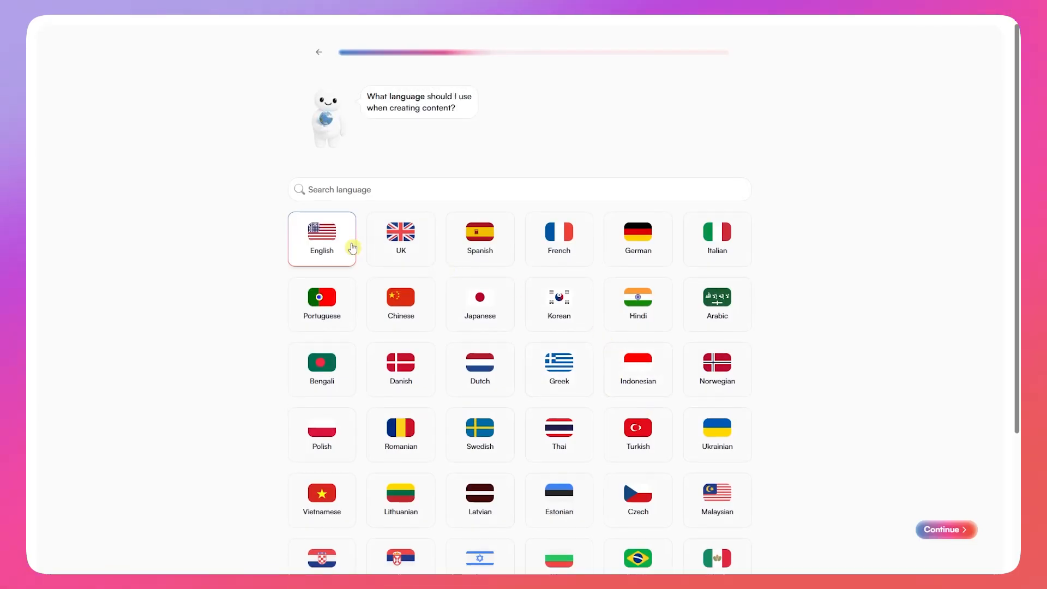
Choose English as the language for created content and continue the onboarding.
left_click(353, 248)
left_click(339, 252)
left_click(949, 537)
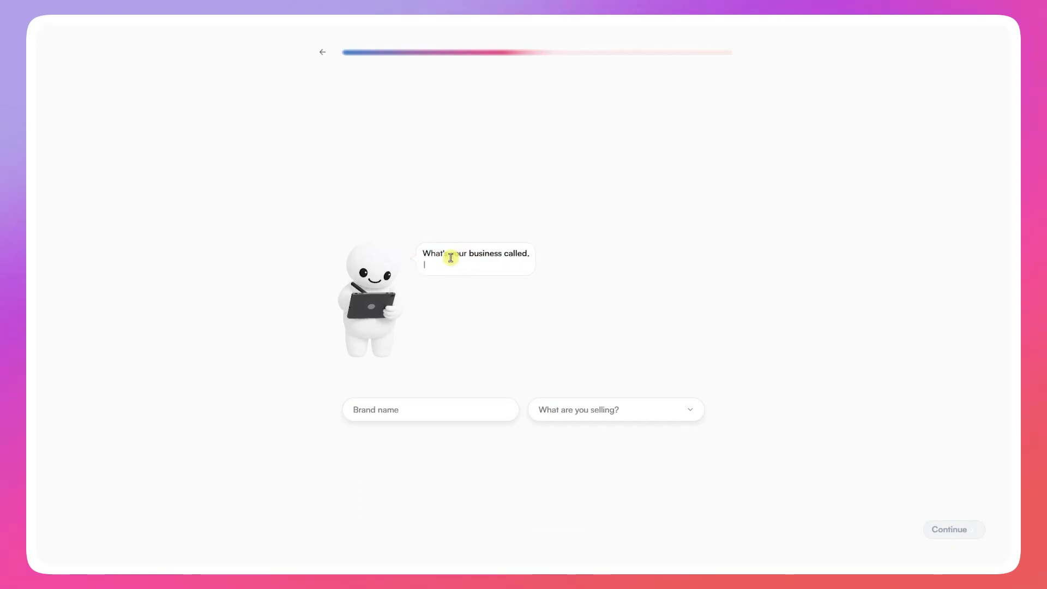
Enter "Sample Store" as the brand name, choose what the business sells and continue.
left_click(441, 414)
type("Sample Store")
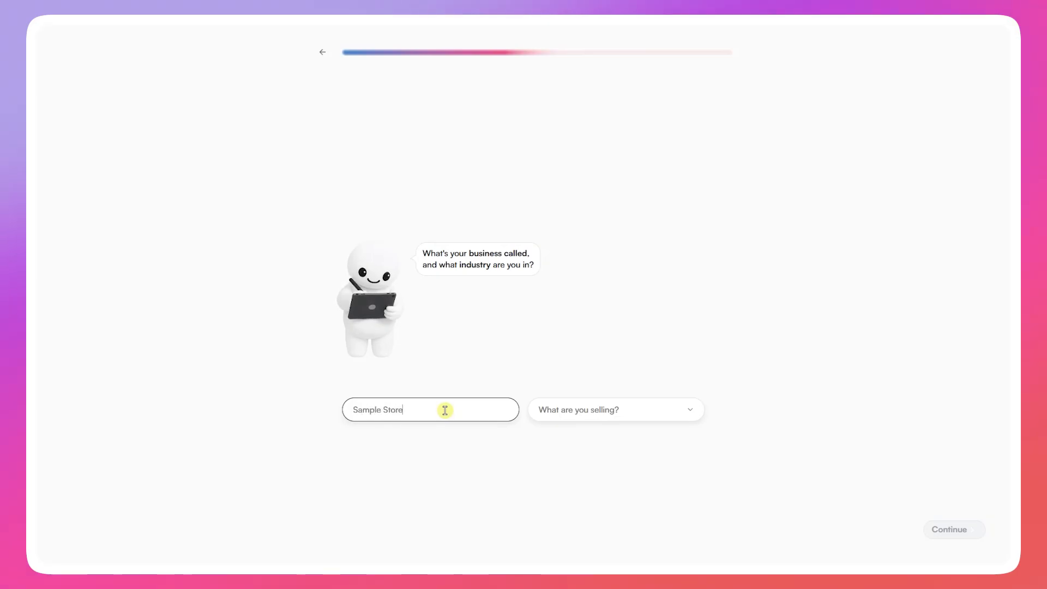
left_click(661, 416)
left_click(608, 445)
left_click(952, 530)
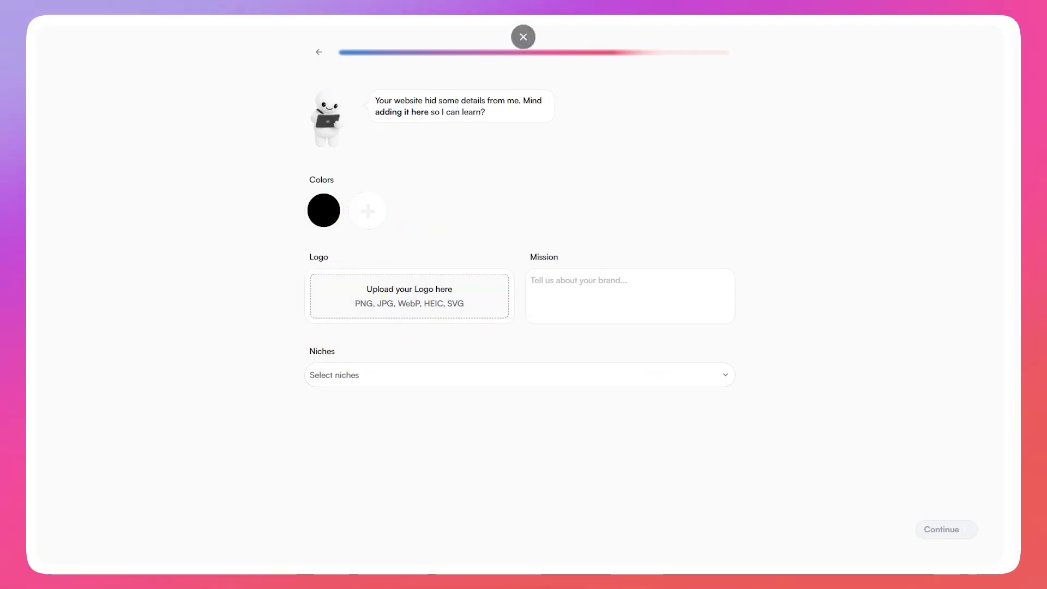
Upload the storefront icon as the brand logo and add a bright cyan second brand color.
left_click_drag(523, 21, 392, 306)
left_click(378, 214)
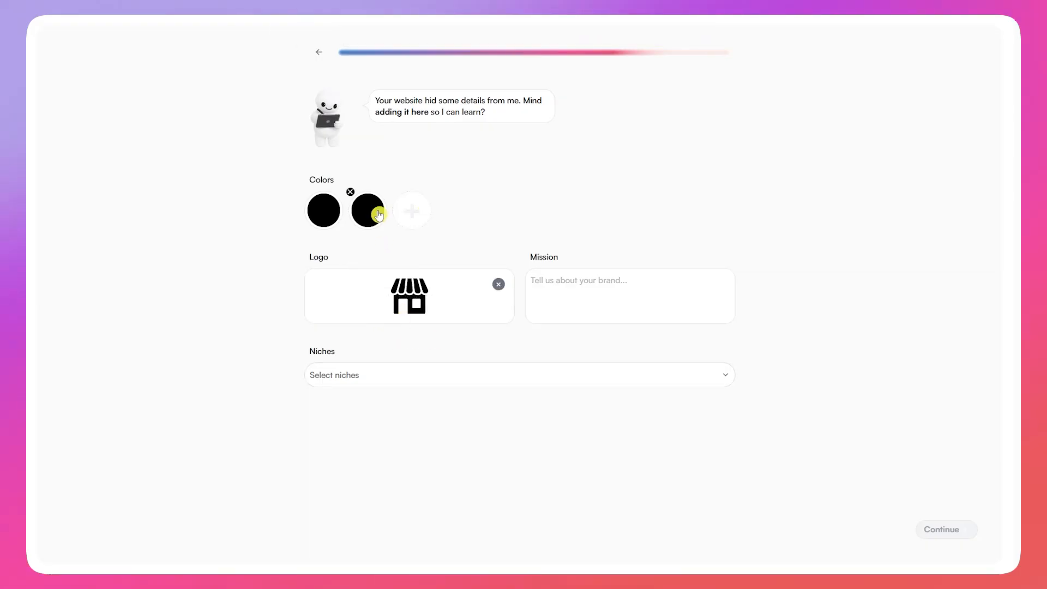
left_click(379, 215)
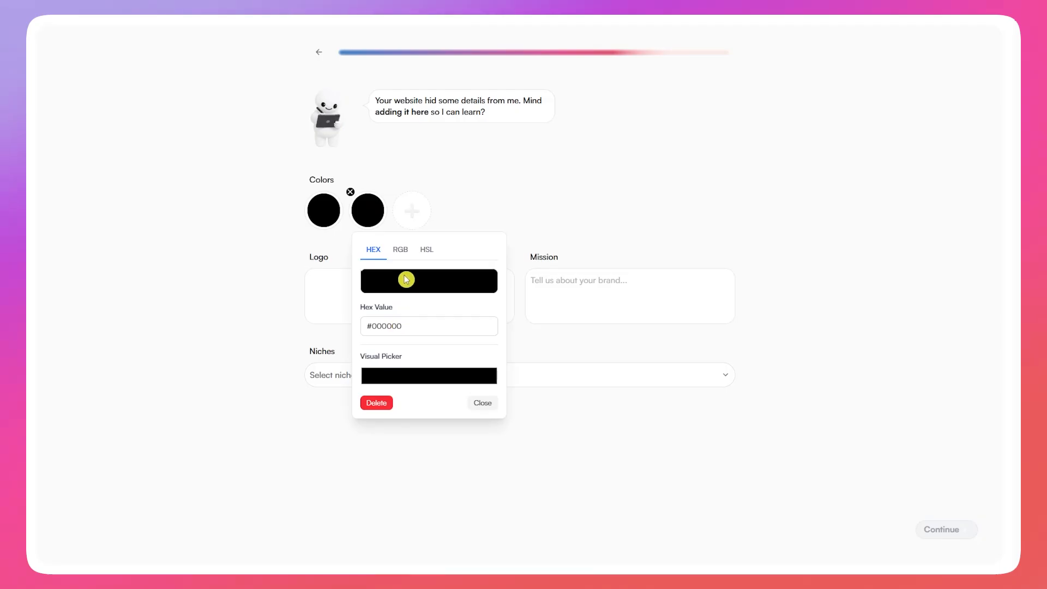
left_click(401, 378)
left_click(413, 469)
mouse_move(426, 474)
left_mouse_down()
mouse_move(414, 473)
mouse_move(440, 475)
left_mouse_up()
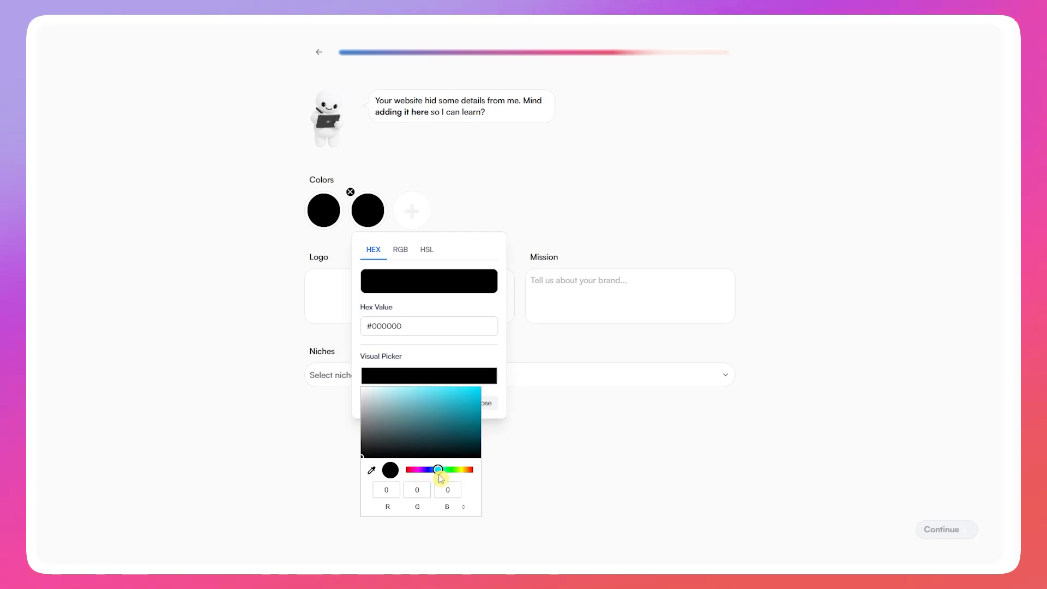
left_click(475, 391)
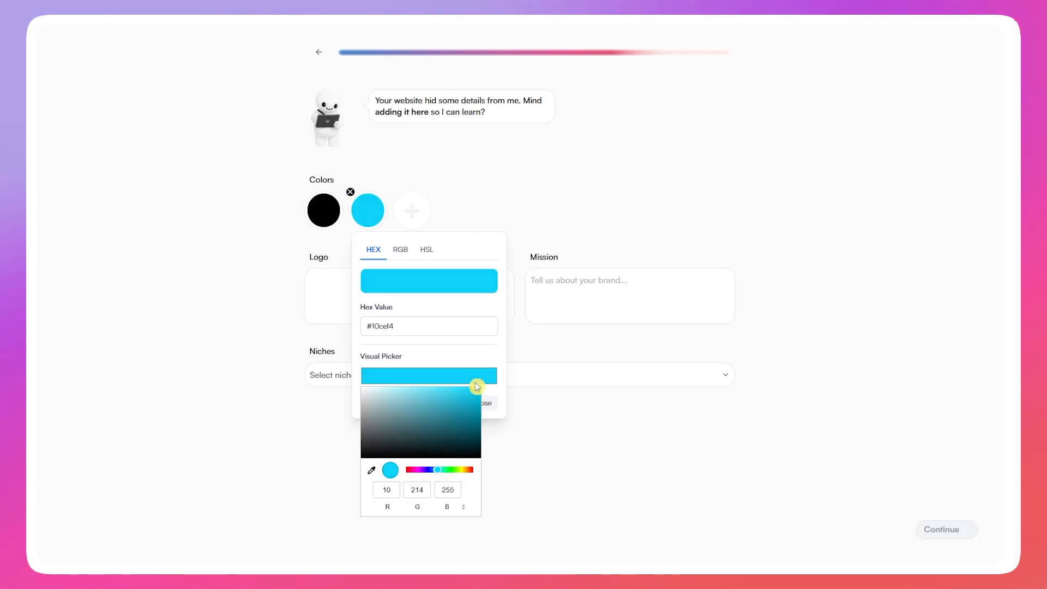
left_click(524, 439)
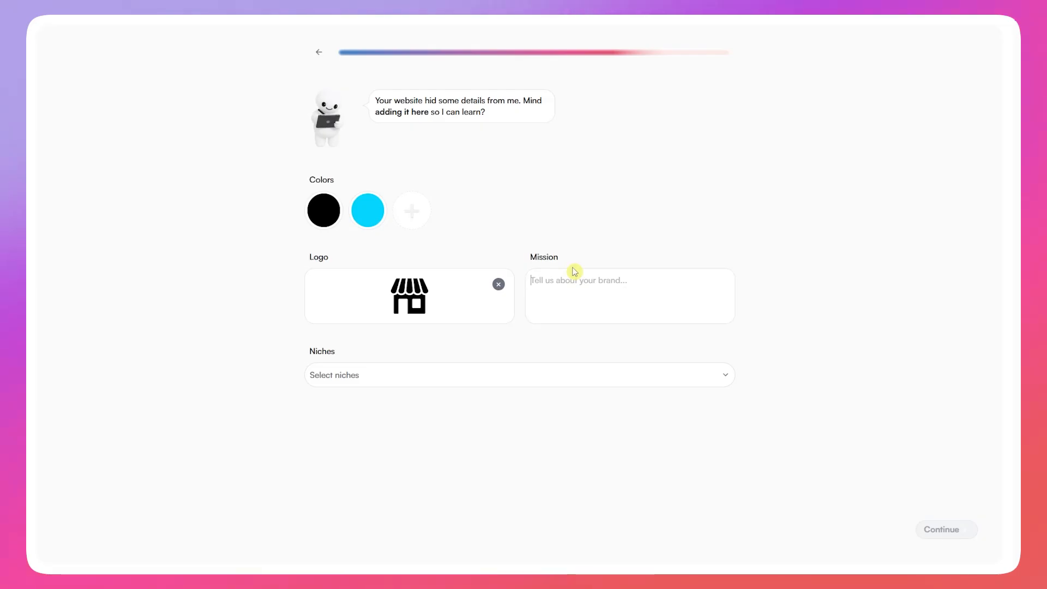
Enter the brand mission "Our mission is to sell eco-friendly recycled LED water bottles.".
type("I")
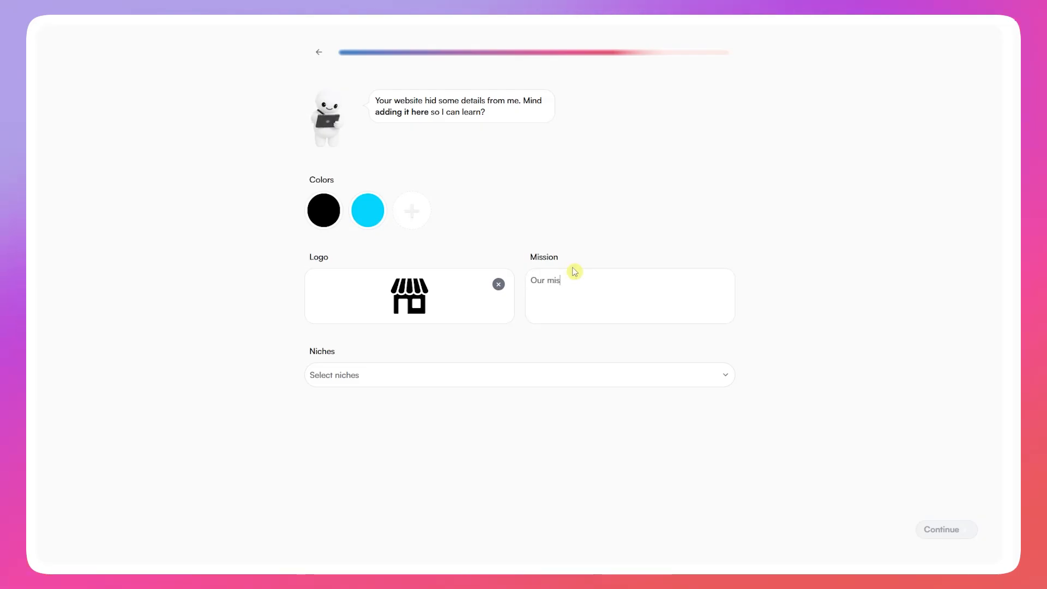
type("ur mission is to sell eco-friendl")
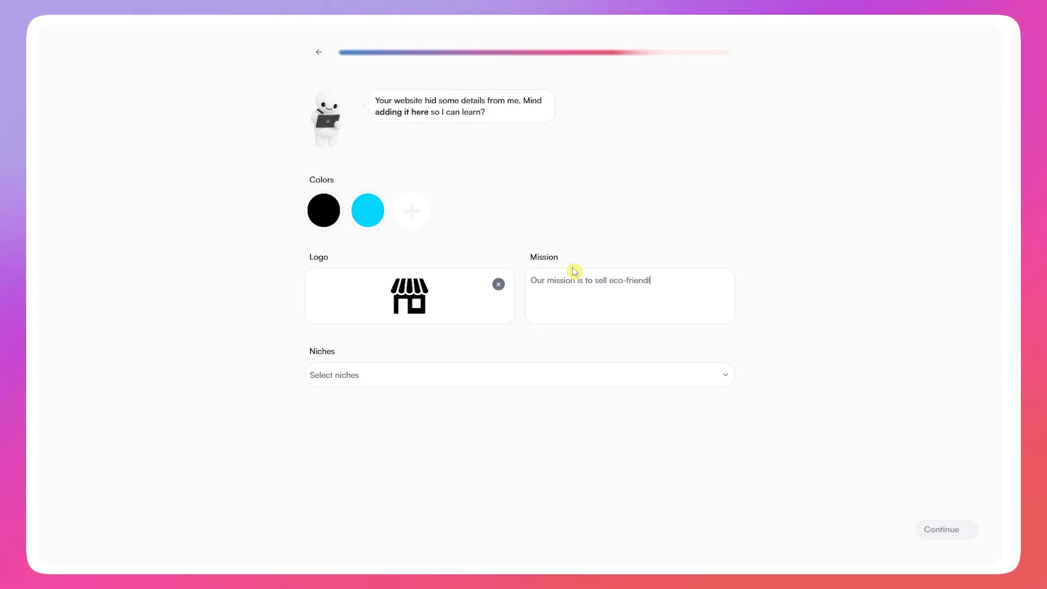
type("y recycled LED water b")
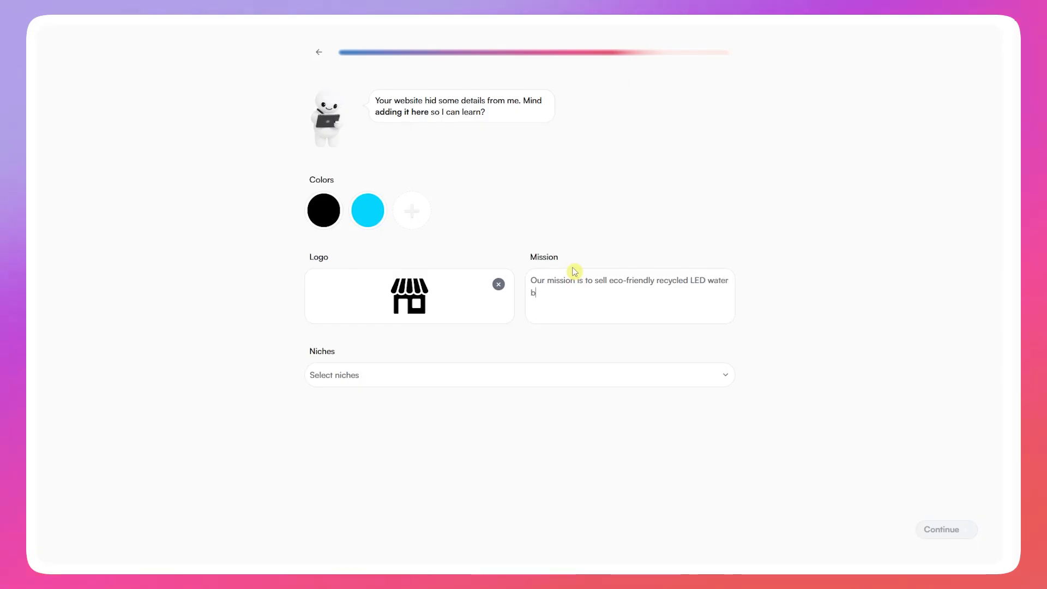
type("ottles.")
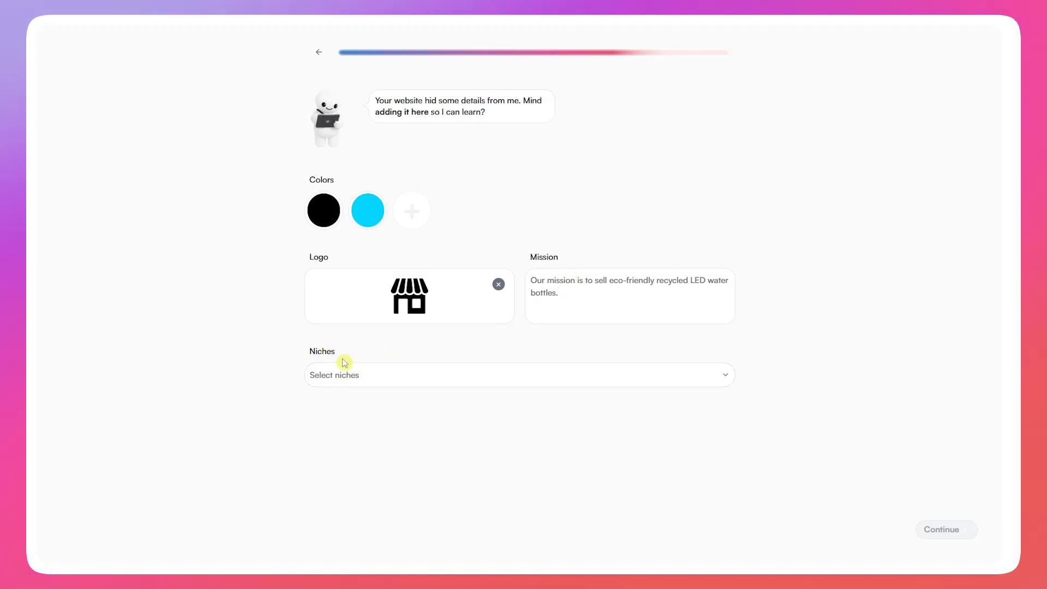
Select Consumer Electronics & Tech as the brand's niche.
left_click(354, 373)
scroll(491, 436, "down", 1)
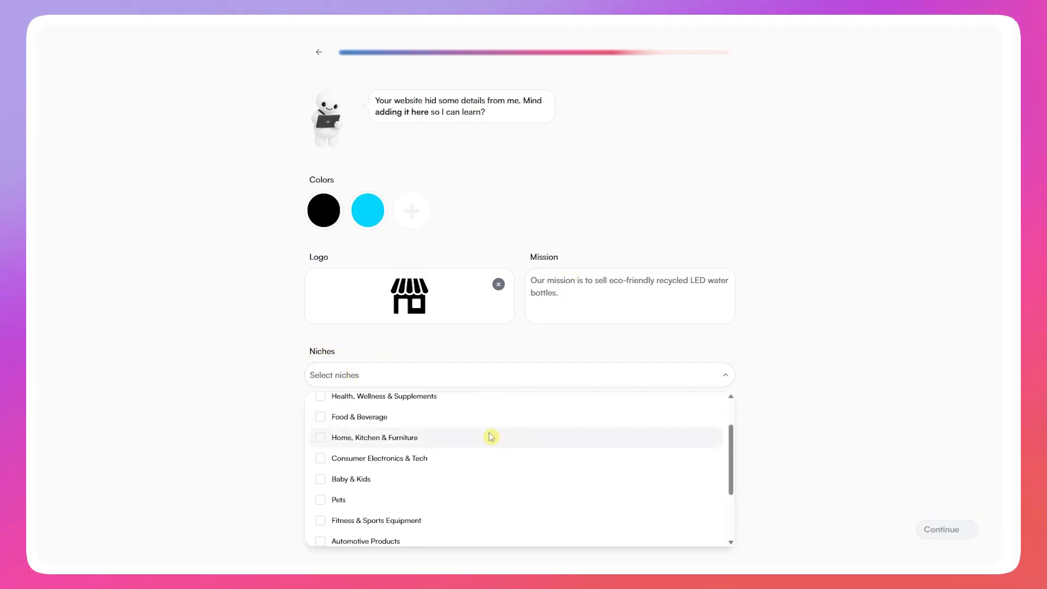
left_click(345, 465)
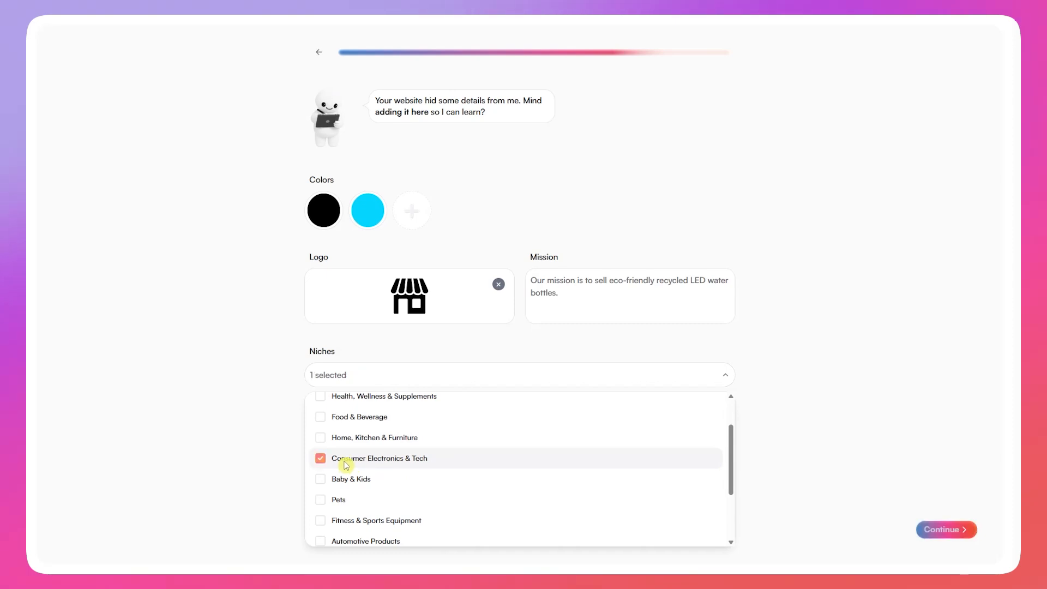
Add the niches Fitness & Sports Equipment, Health, Wellness & Supplements, Food & Beverage, and Home, Kitchen & Furniture, and continue.
scroll(371, 462, "down", 2)
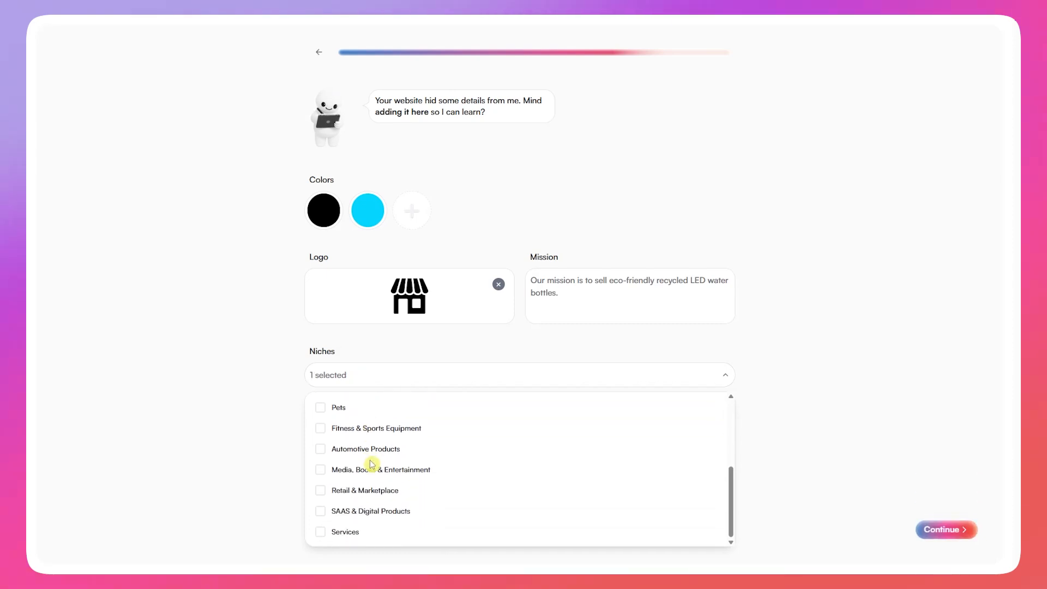
left_click(367, 428)
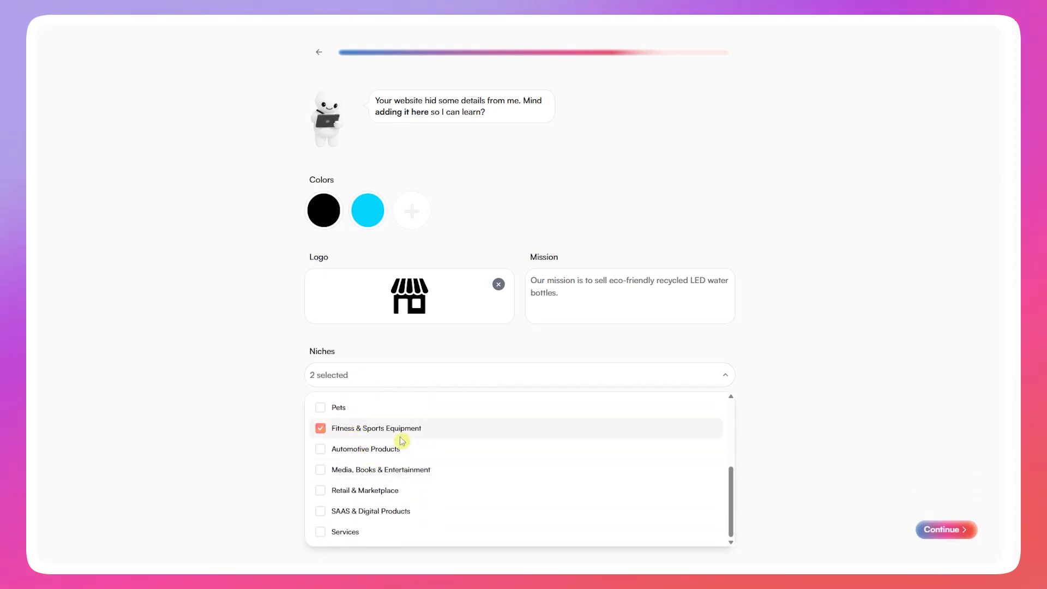
scroll(420, 441, "up", 3)
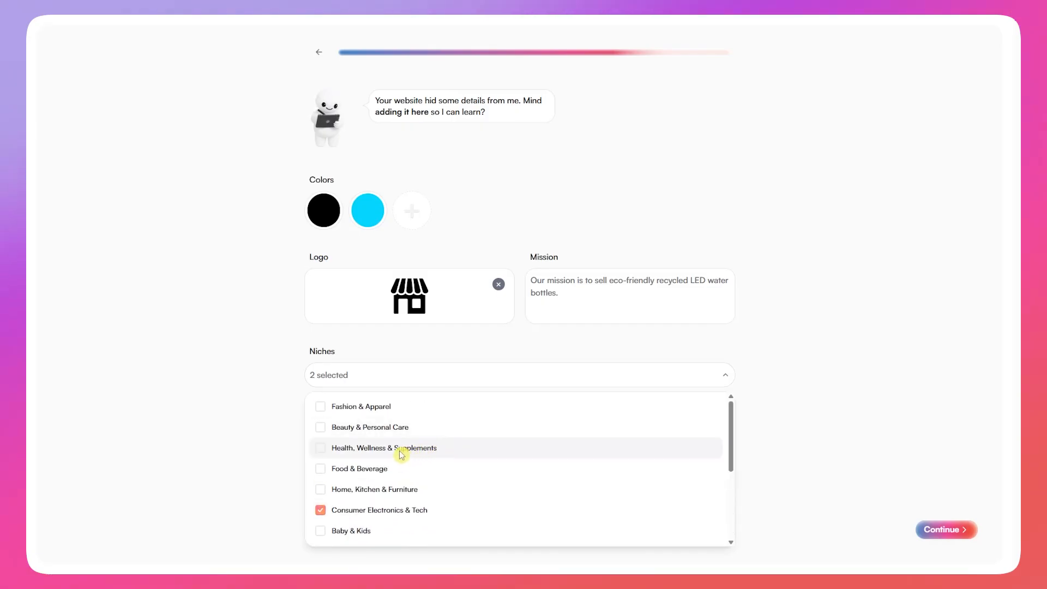
left_click(384, 494)
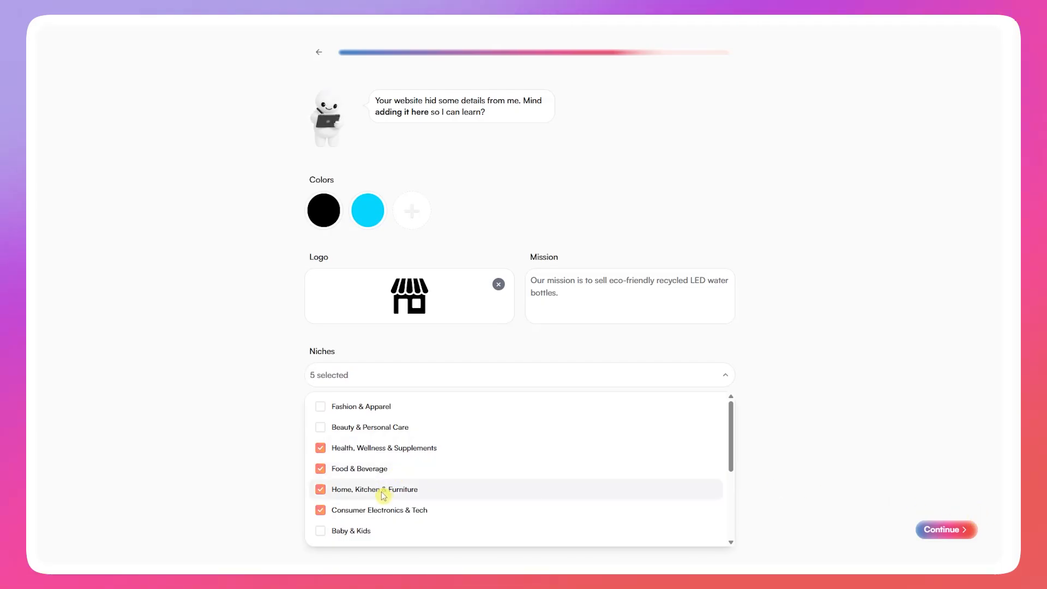
scroll(382, 468, "down", 5)
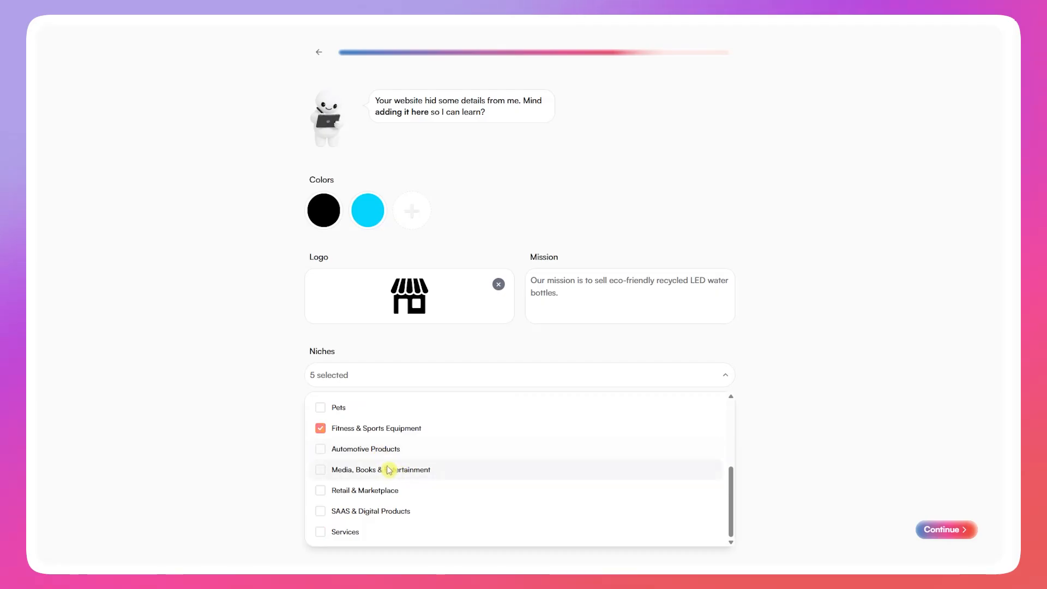
scroll(389, 470, "up", 3)
scroll(381, 476, "up", 2)
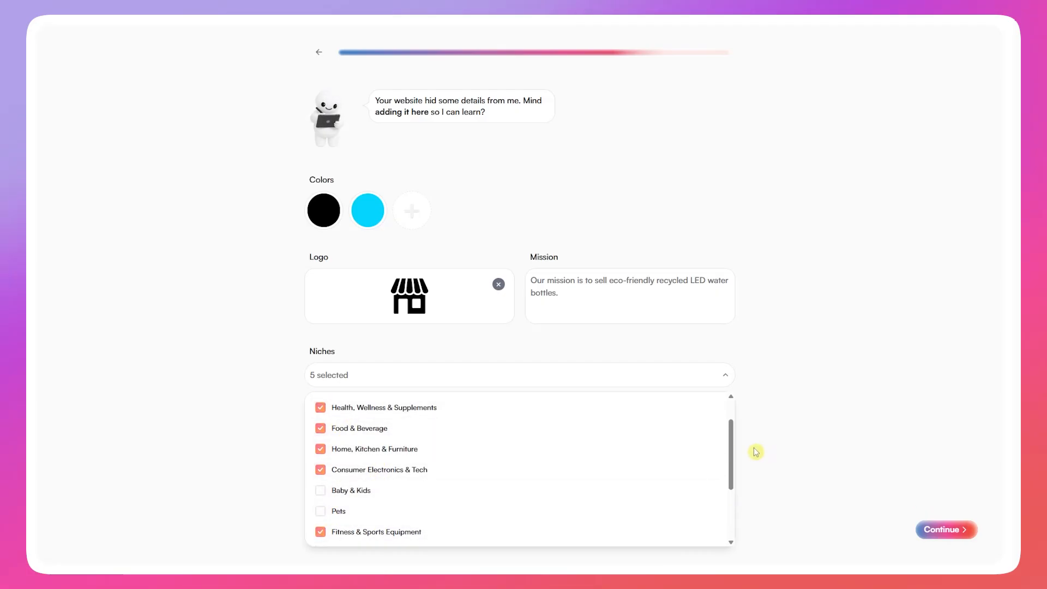
left_click(781, 421)
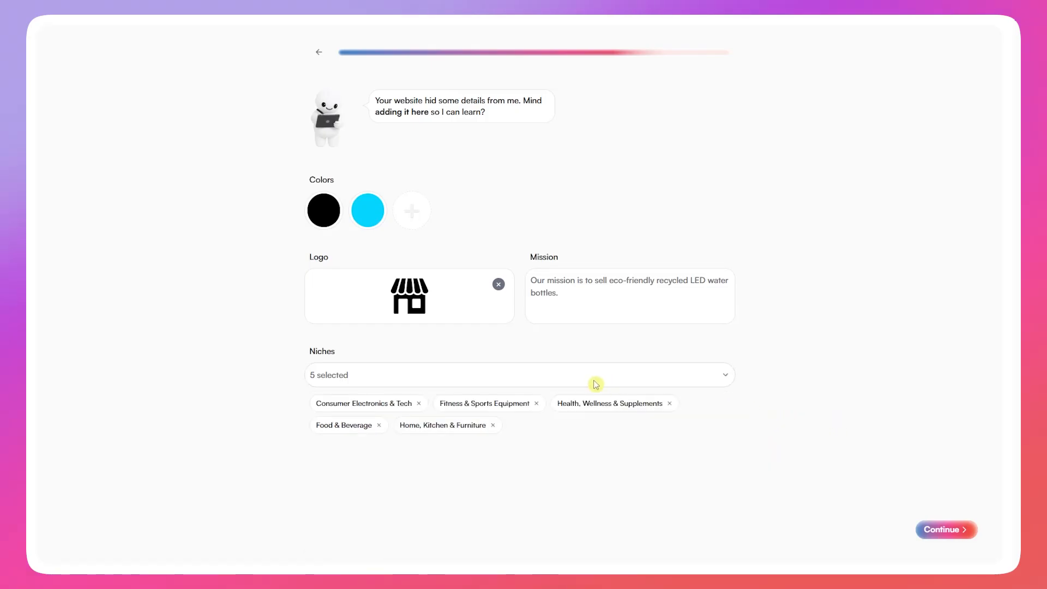
left_click(946, 529)
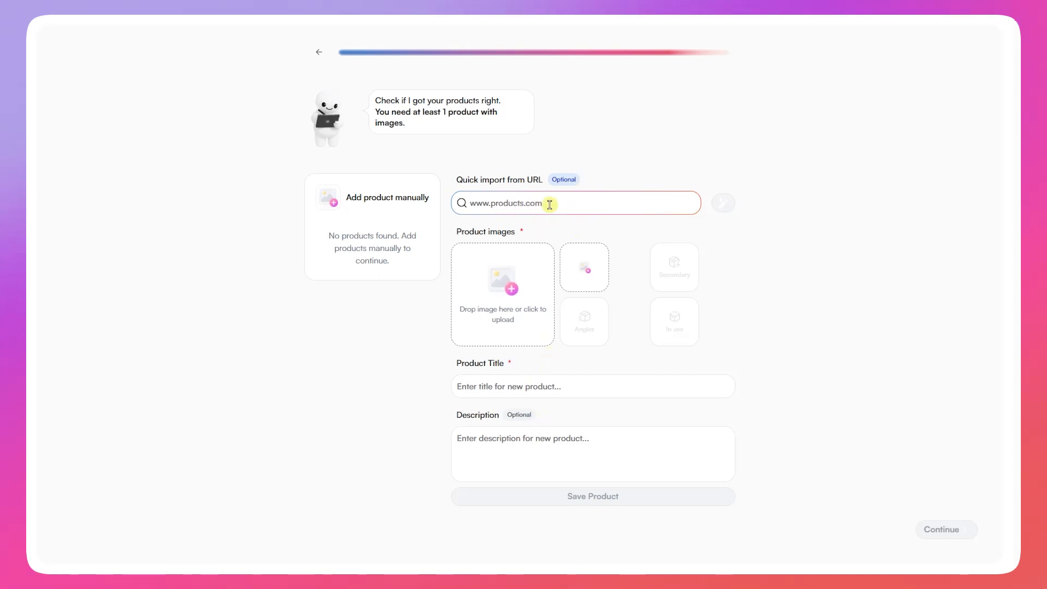
Import a product automatically from the URL hidratespark.com.
left_click(569, 202)
type("hidrates")
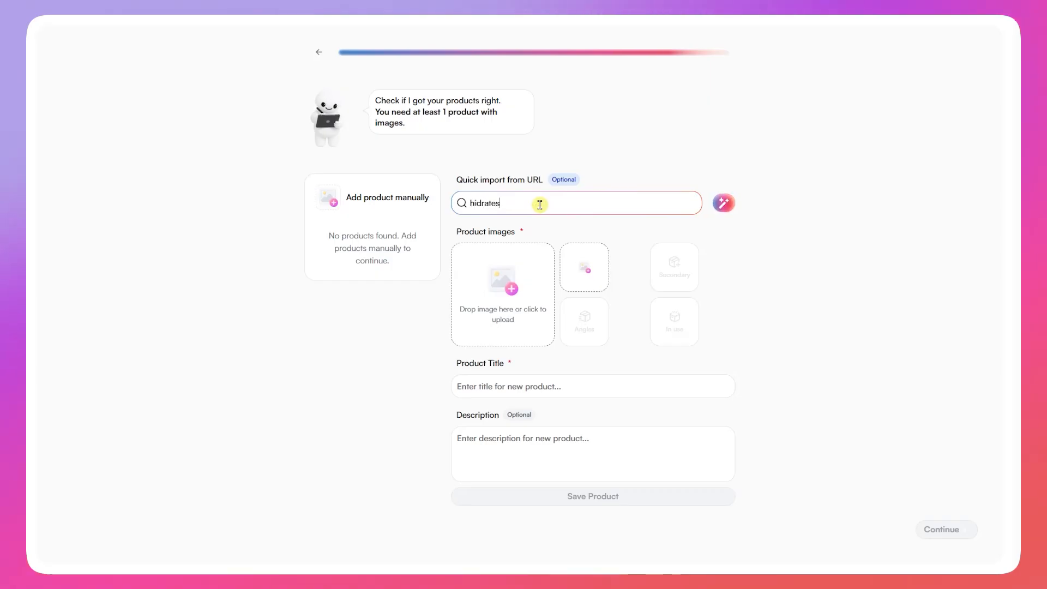
type("park.com")
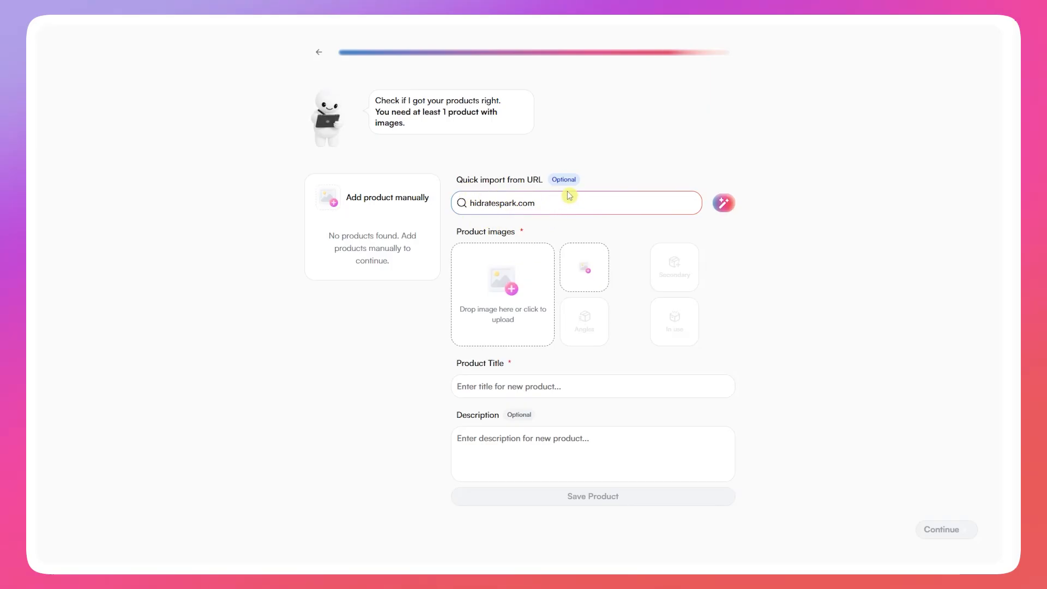
left_click(725, 207)
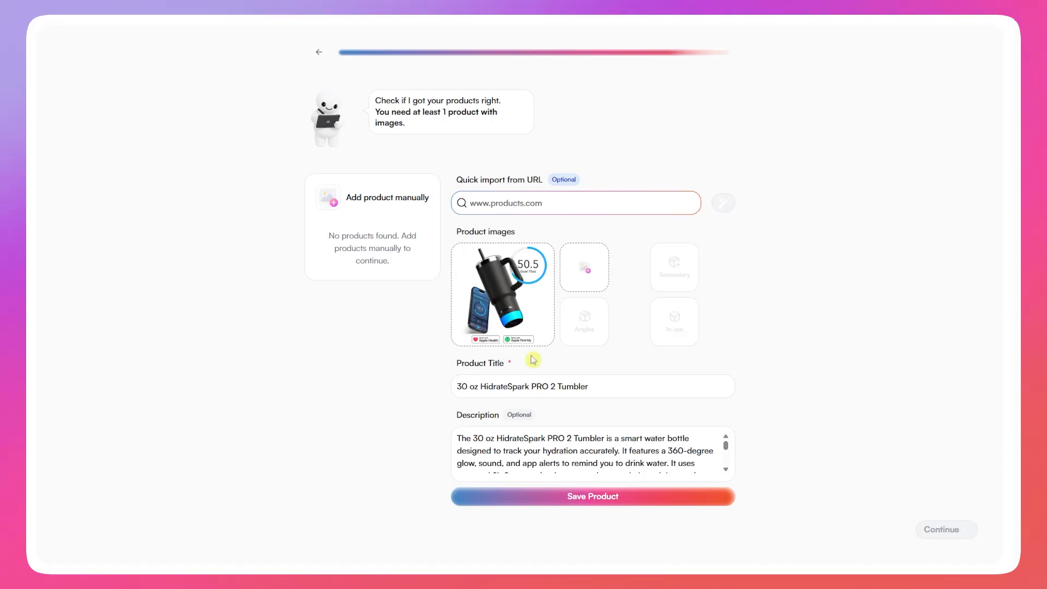
Check the imported tumbler's description, save the product and continue past the product setup.
scroll(556, 450, "down", 4)
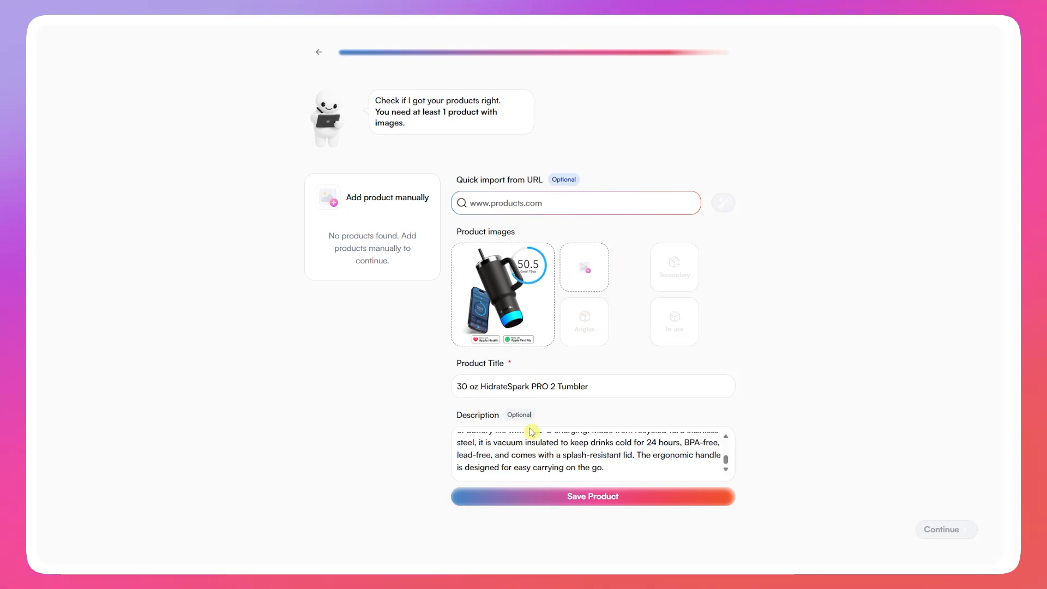
left_click(581, 499)
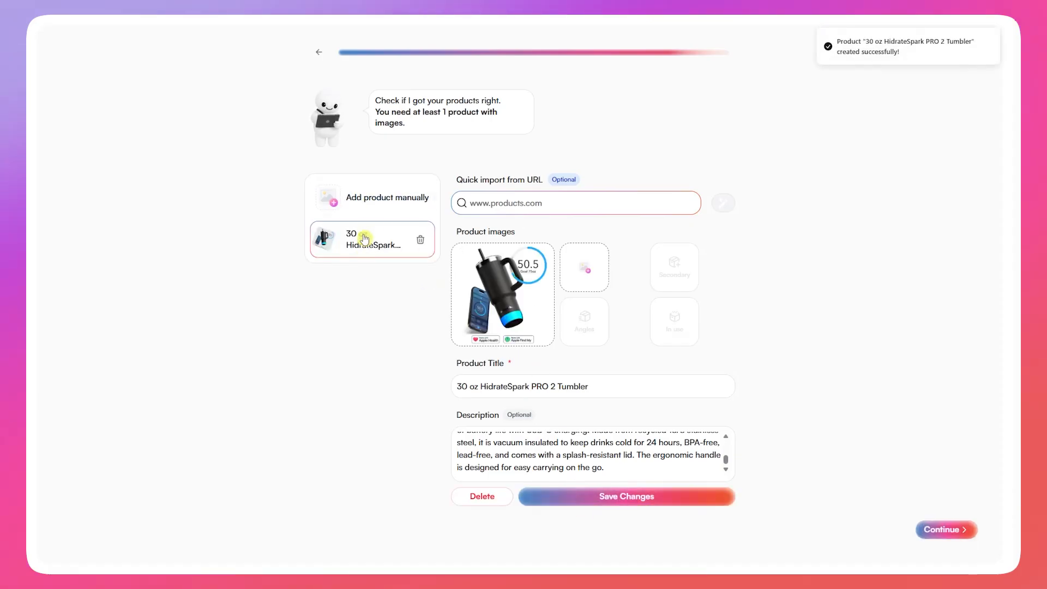
left_click(947, 530)
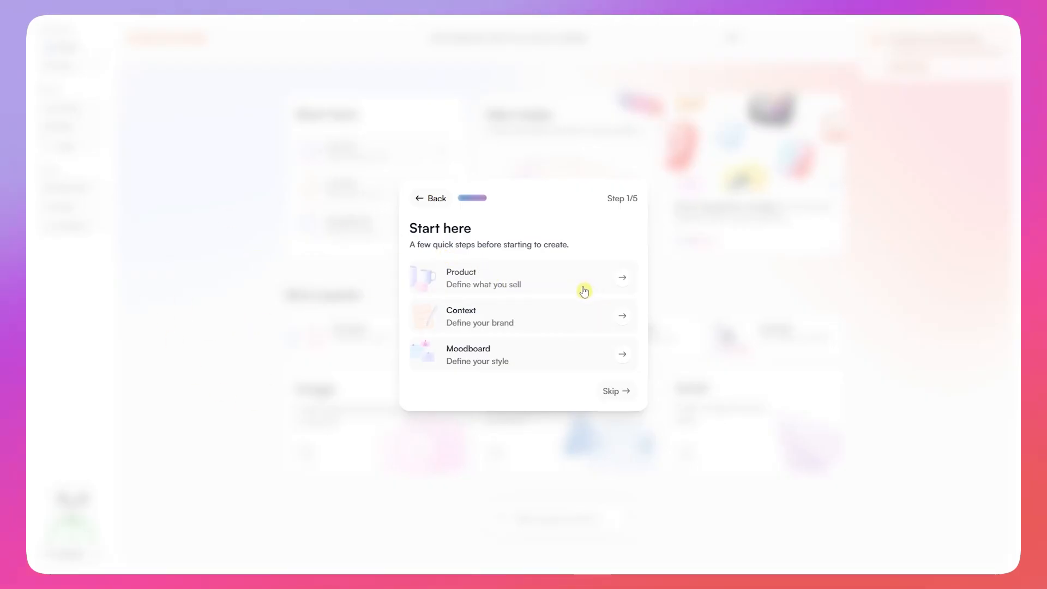
Skip all five introduction steps and choose to create images.
left_click(613, 392)
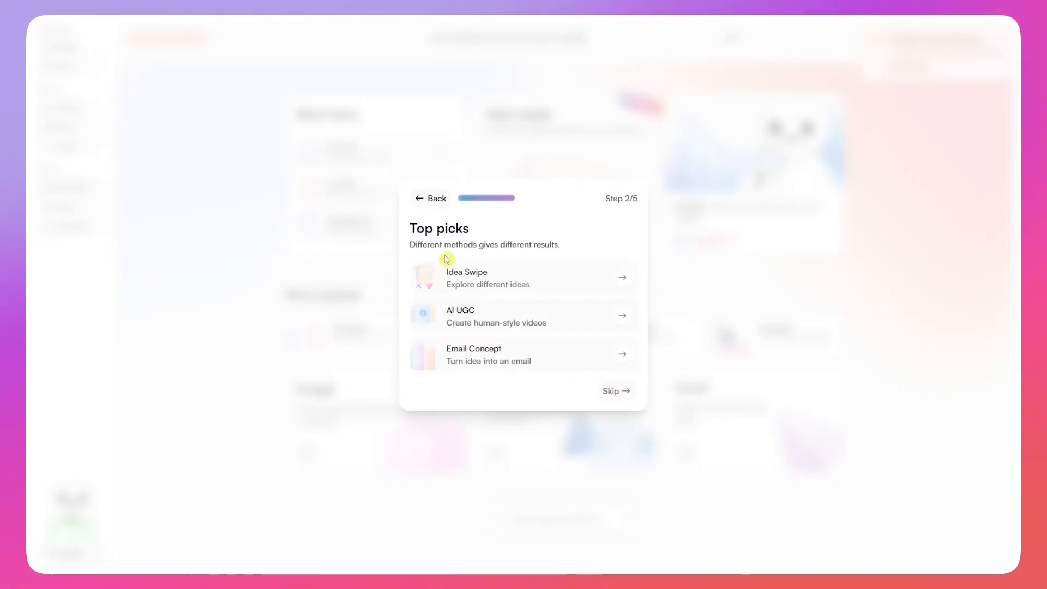
left_click(629, 390)
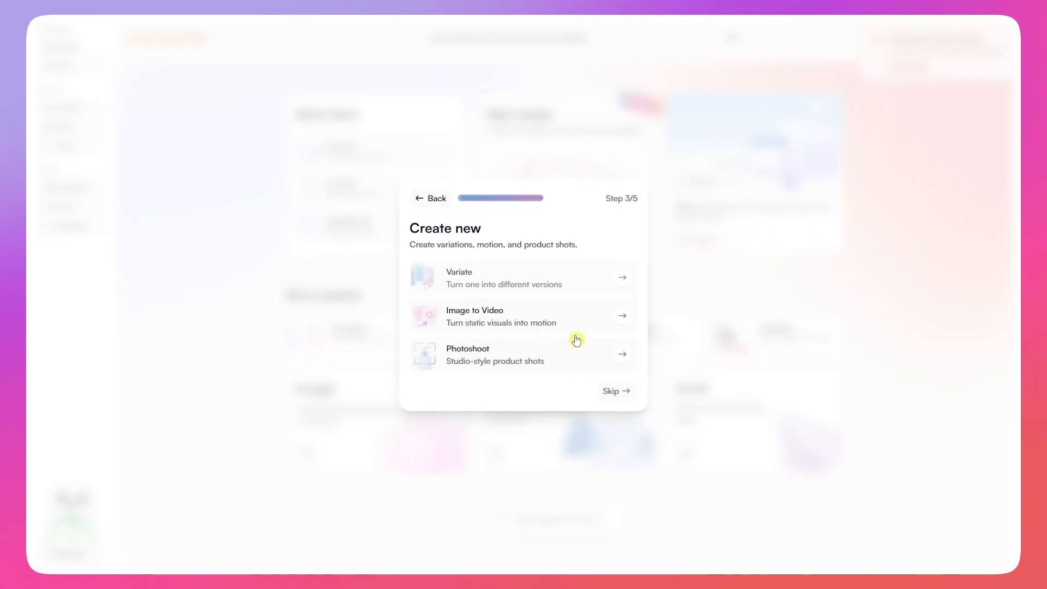
left_click(623, 396)
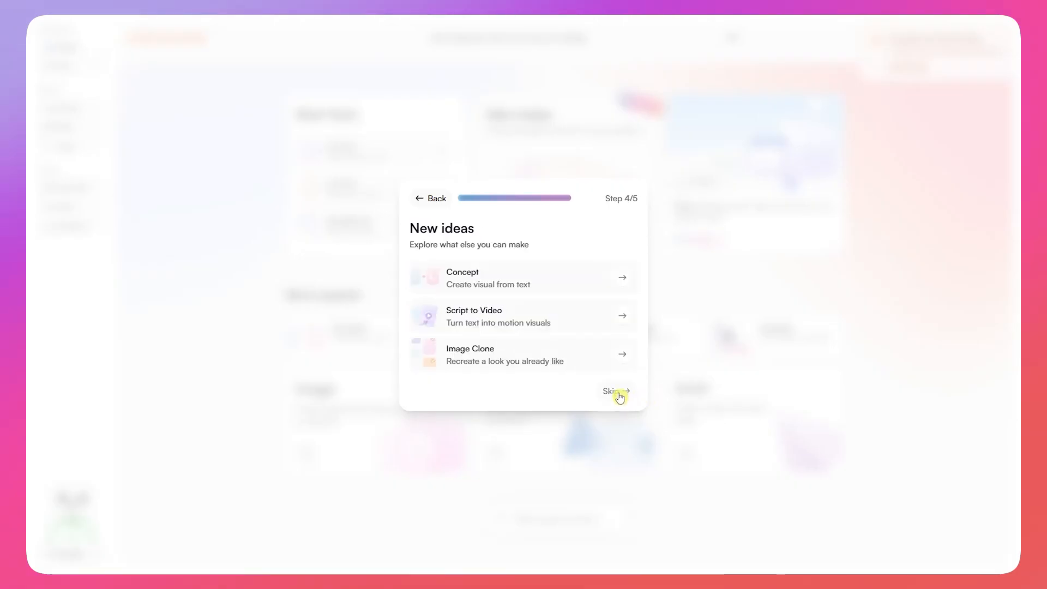
left_click(620, 396)
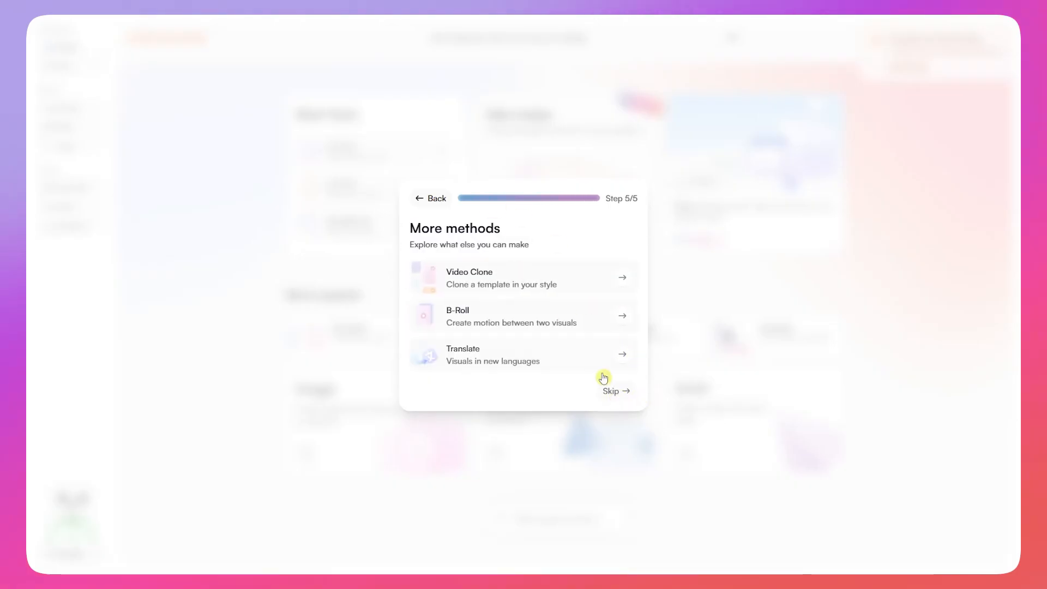
left_click(617, 397)
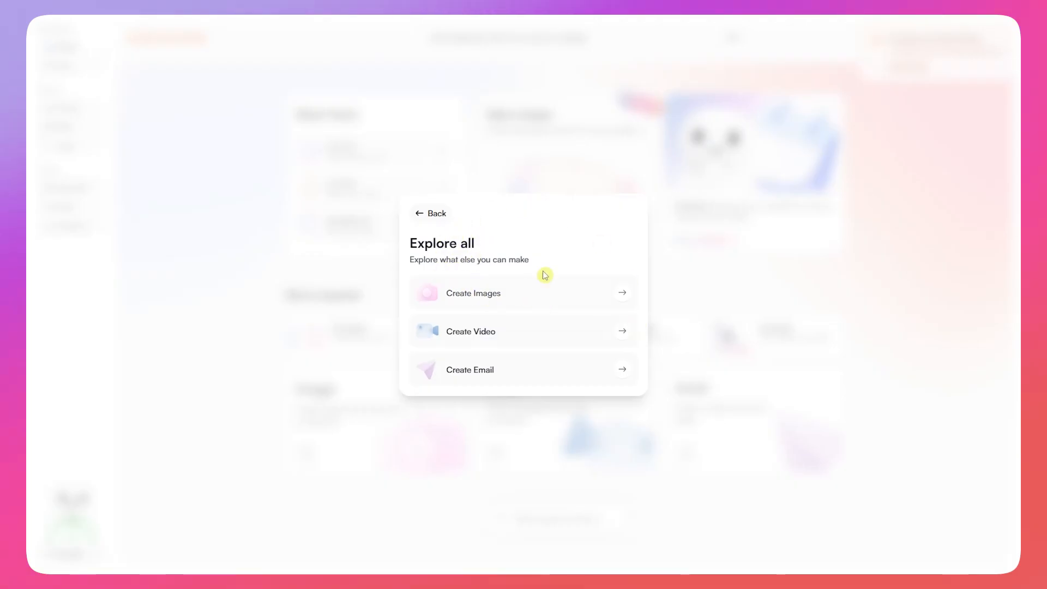
left_click(609, 293)
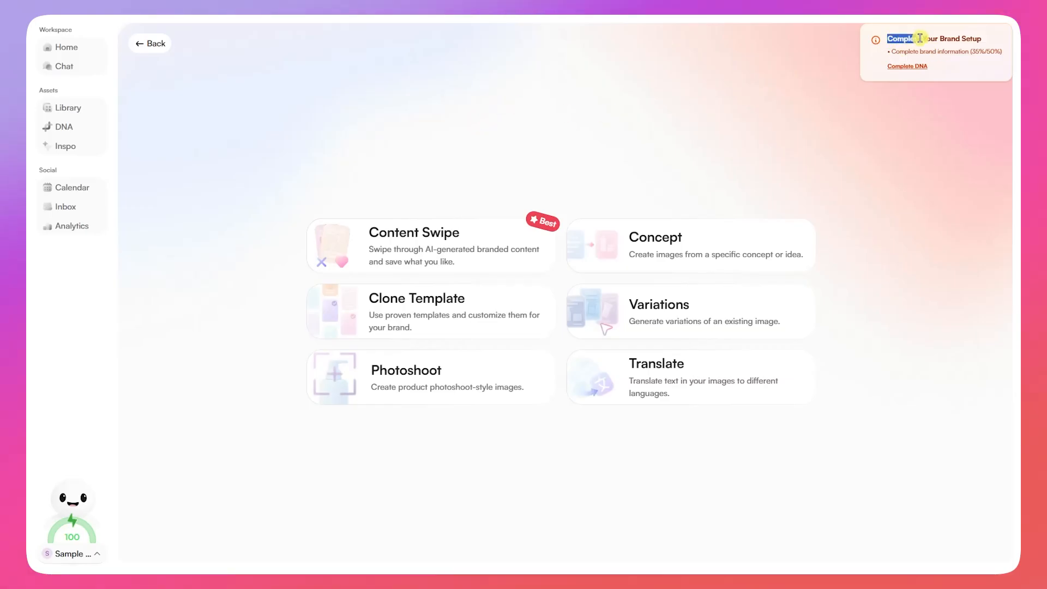
Read the brand setup notice and open the Context section of the brand DNA.
left_click_drag(912, 37, 975, 38)
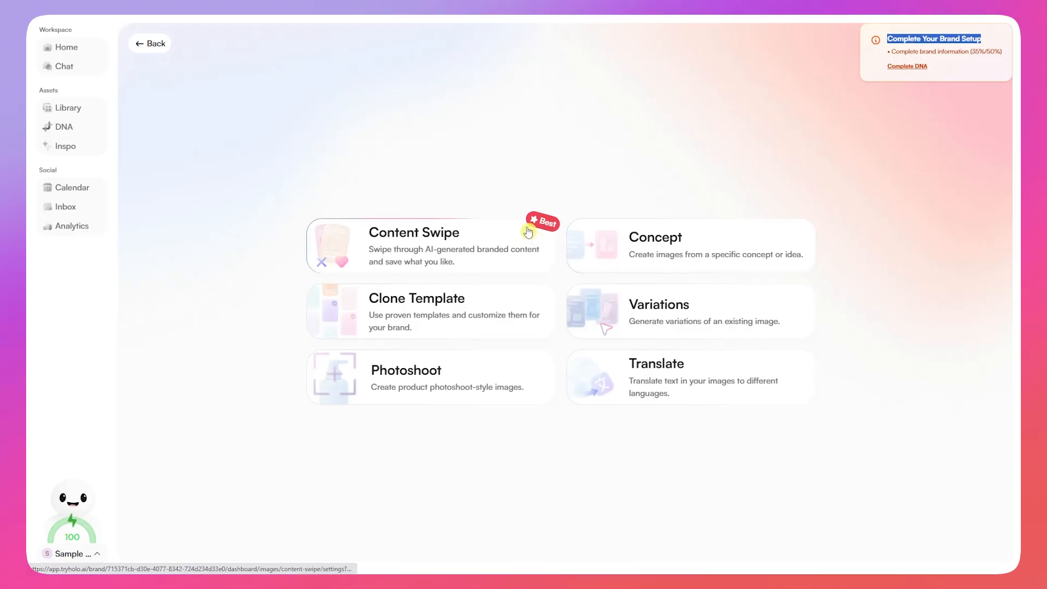
left_click(506, 148)
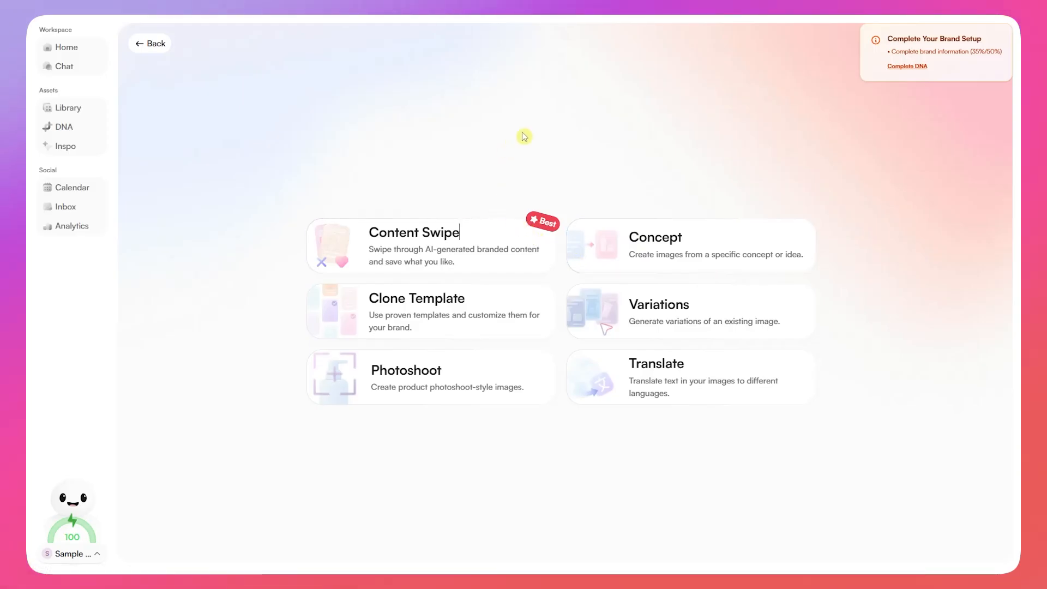
left_click(52, 131)
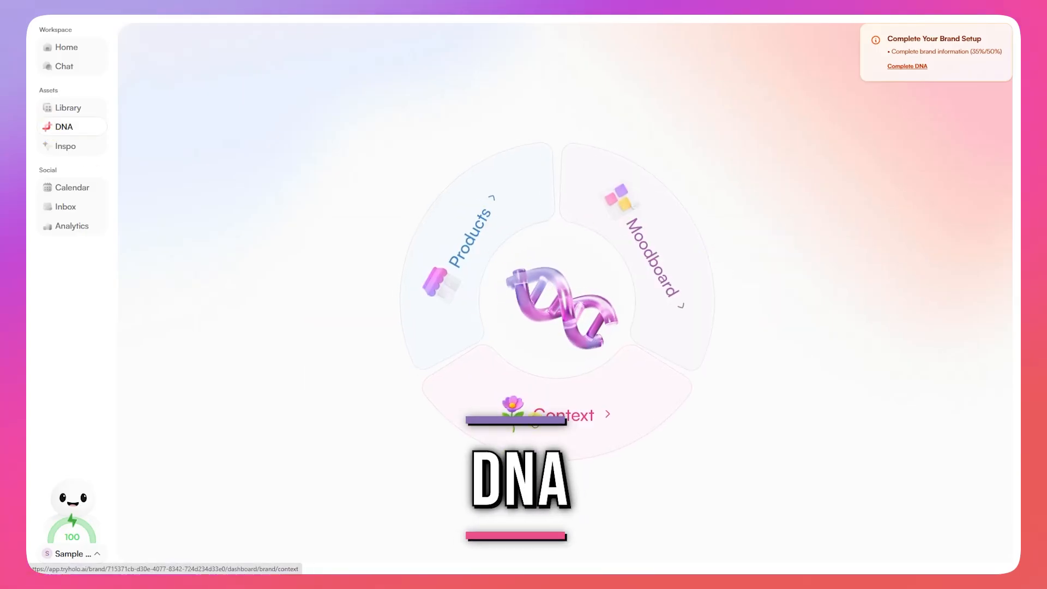
left_click(565, 414)
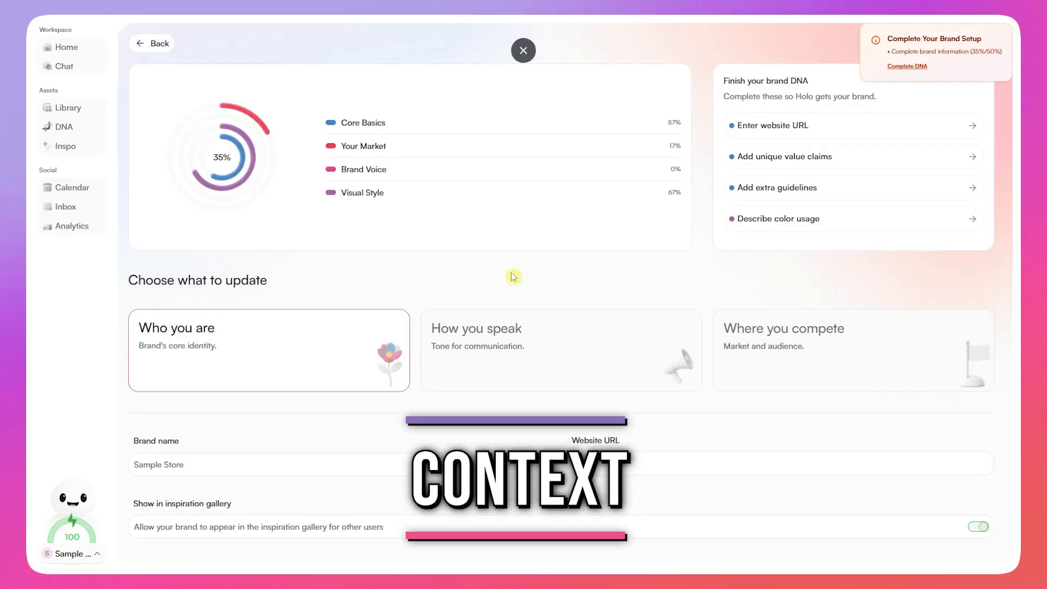
Examine the brand DNA completion overview and the core identity fields under Who you are.
scroll(423, 284, "down", 3)
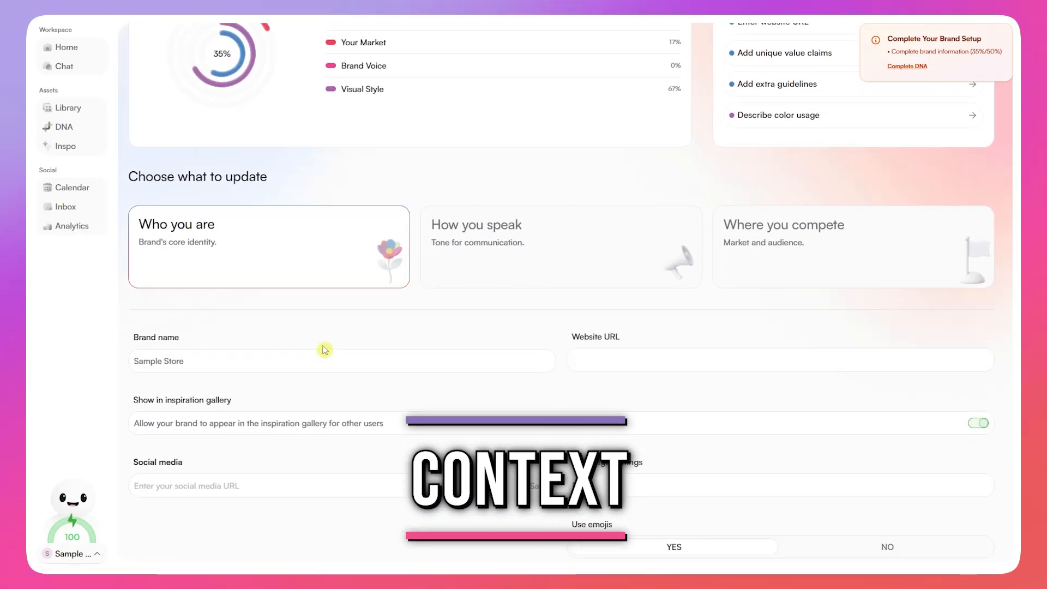
scroll(671, 377, "down", 2)
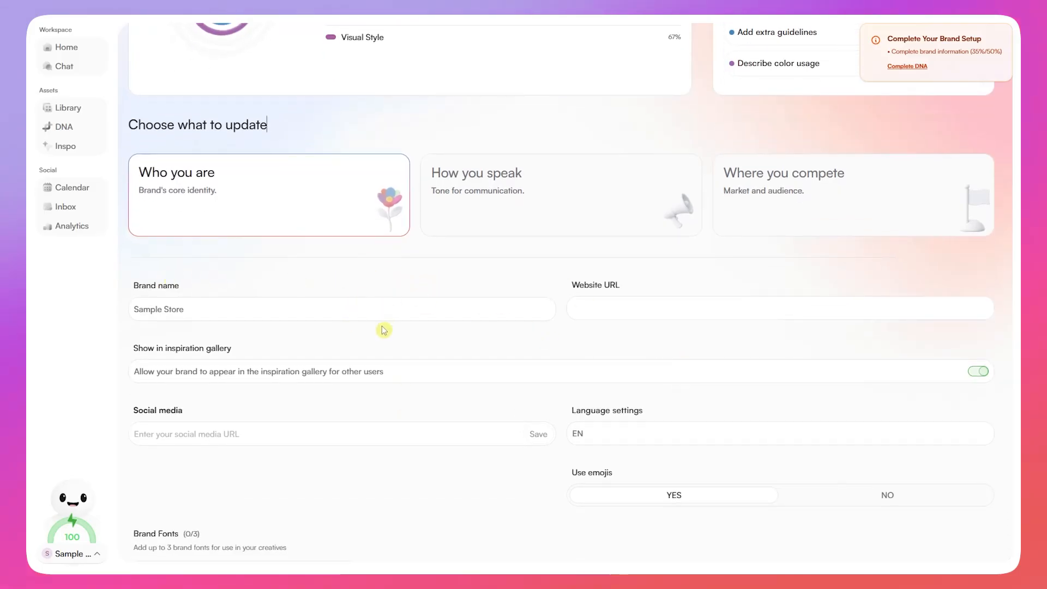
scroll(606, 301, "down", 2)
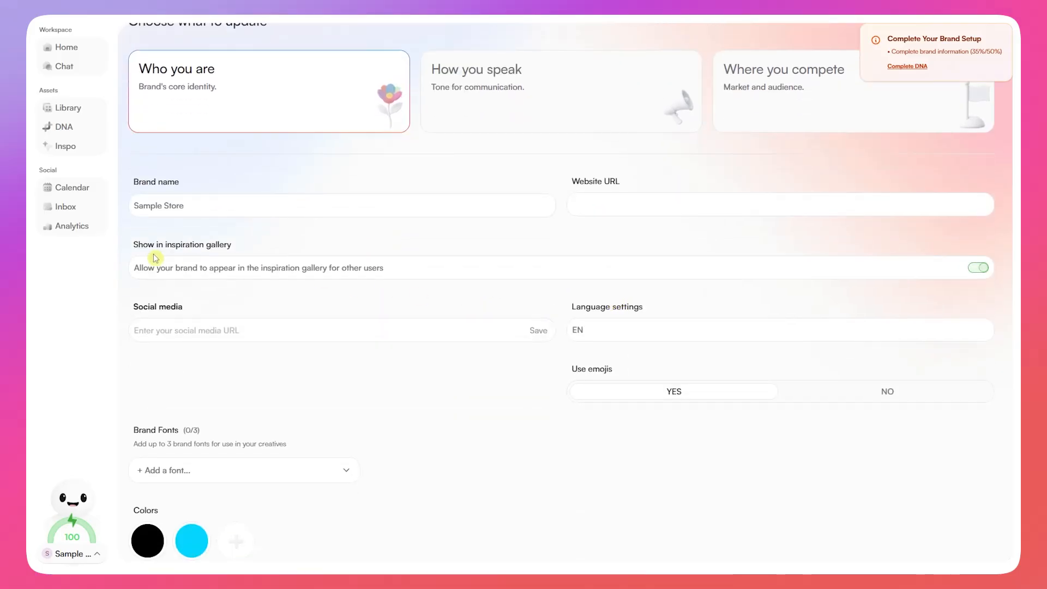
scroll(246, 248, "down", 1)
scroll(247, 249, "down", 1)
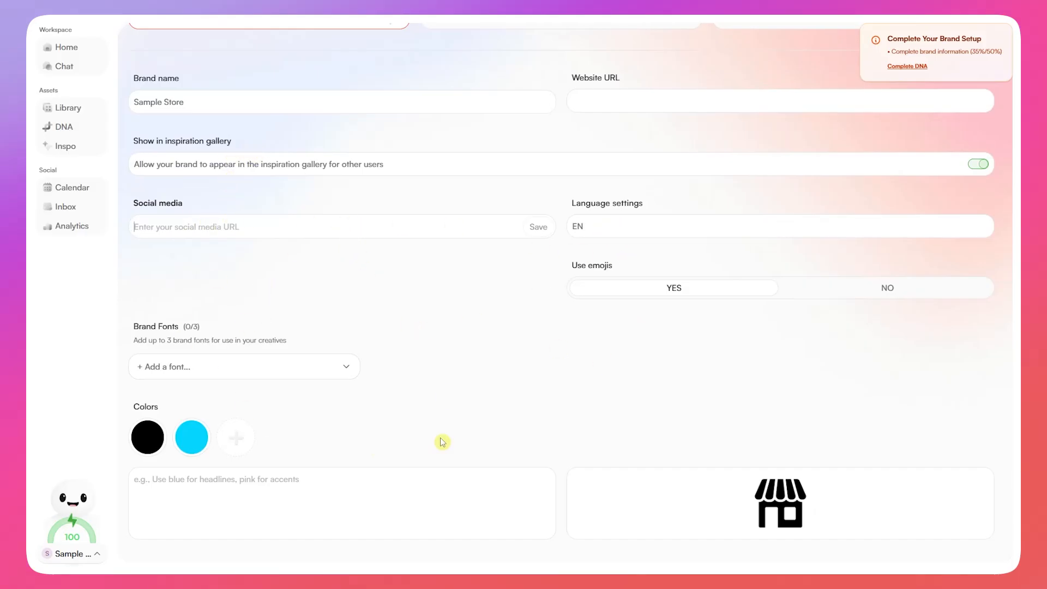
scroll(343, 419, "down", 3)
scroll(277, 239, "down", 1)
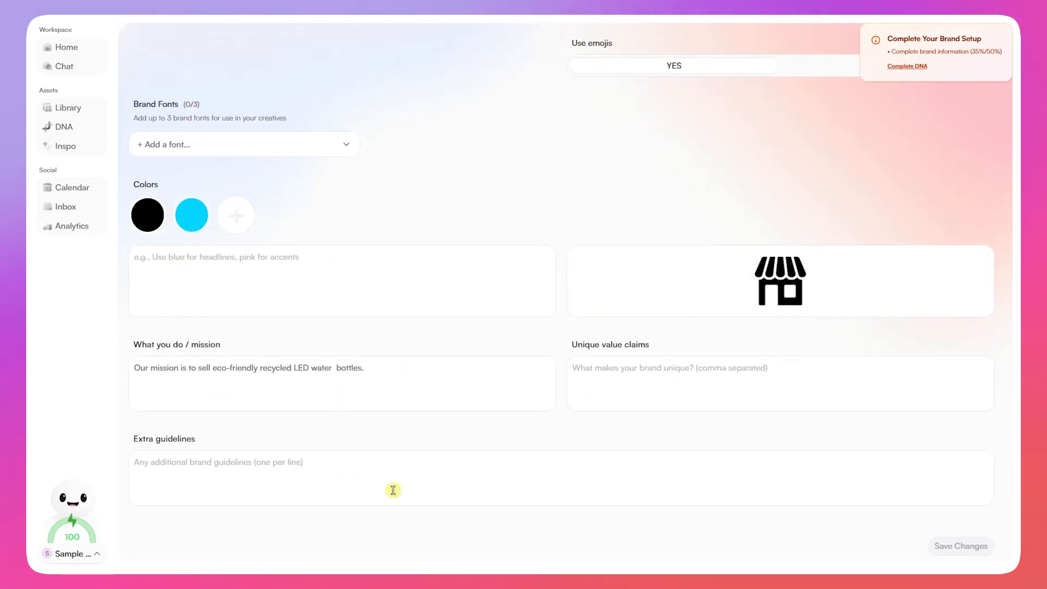
scroll(392, 346, "up", 8)
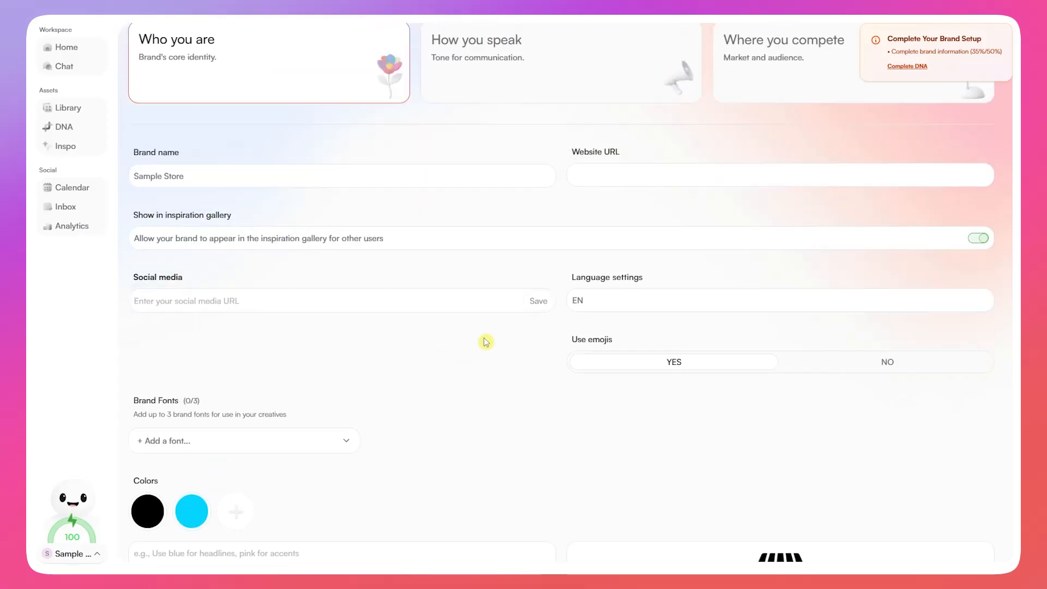
scroll(398, 284, "up", 2)
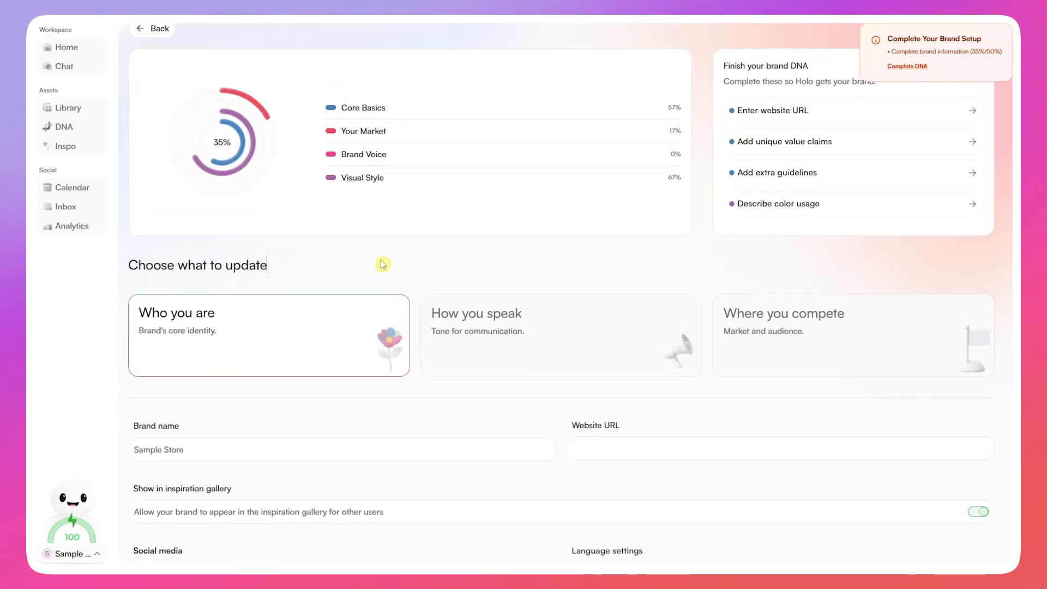
scroll(383, 264, "down", 10)
scroll(550, 372, "up", 6)
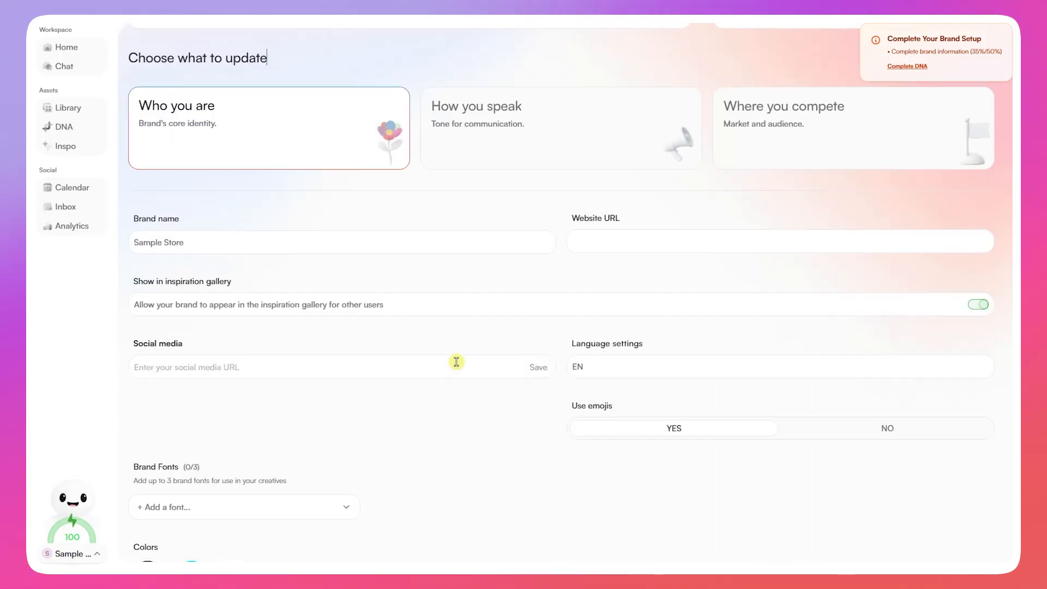
Switch to How you speak and examine its tone of voice, phrase and copy example fields.
scroll(458, 362, "up", 4)
left_click(474, 345)
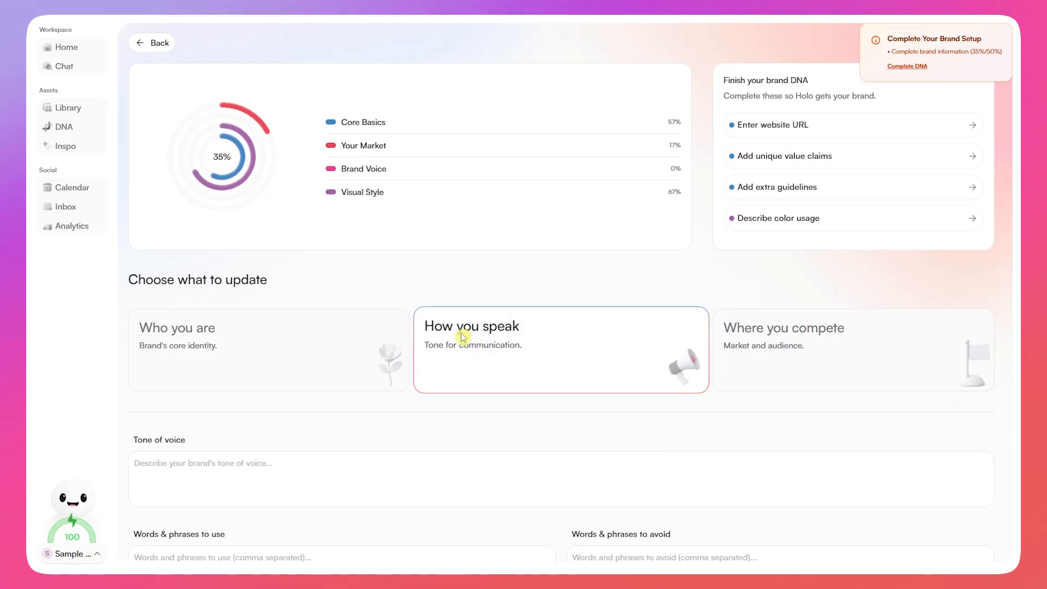
scroll(464, 334, "down", 3)
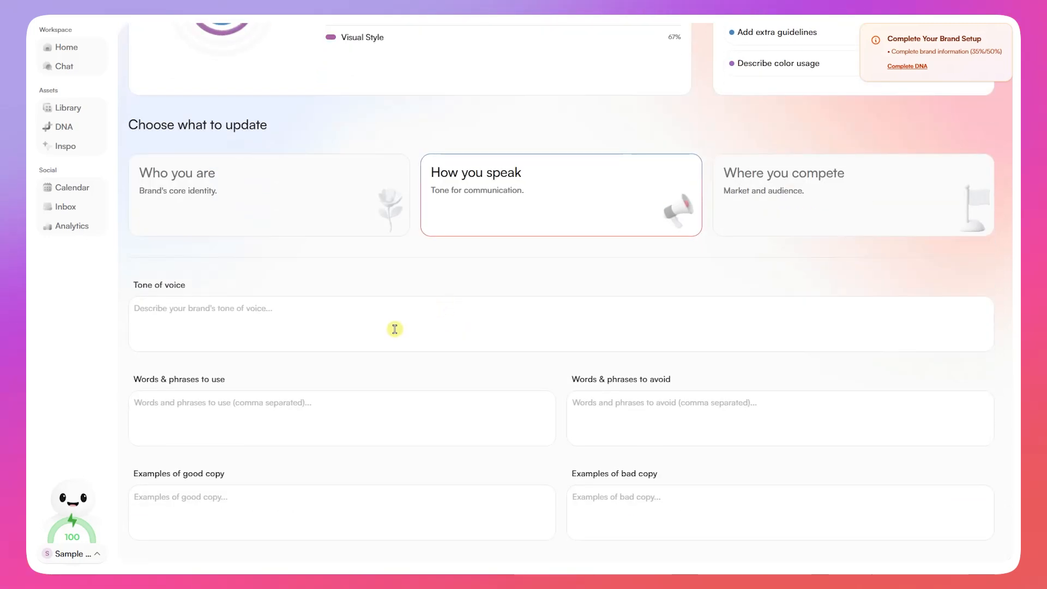
scroll(405, 322, "down", 1)
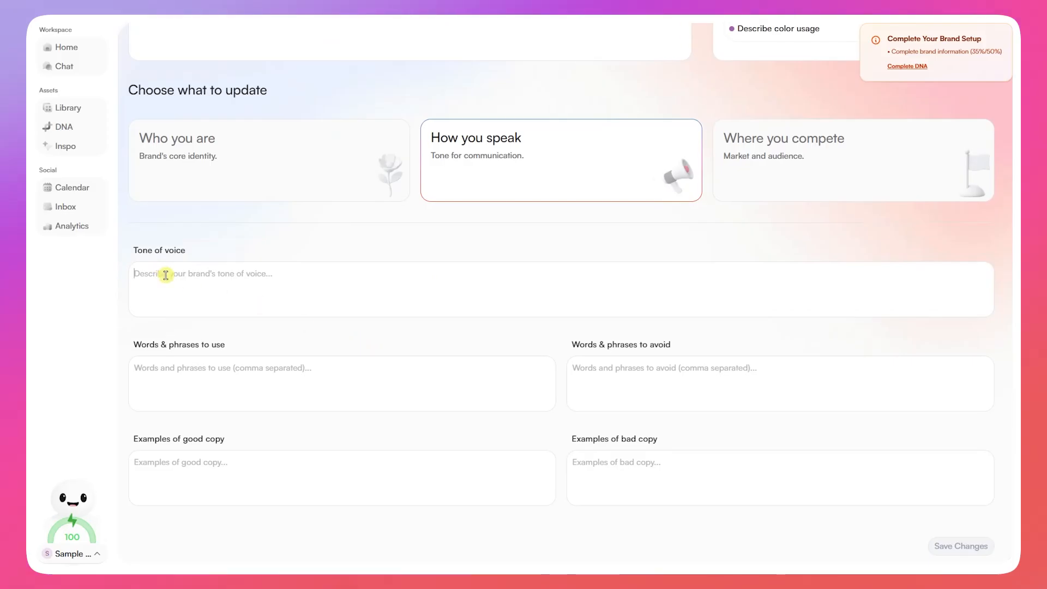
Finish examining the phrase and copy example fields, and review the competitor and market fields under Where you compete.
left_click(174, 380)
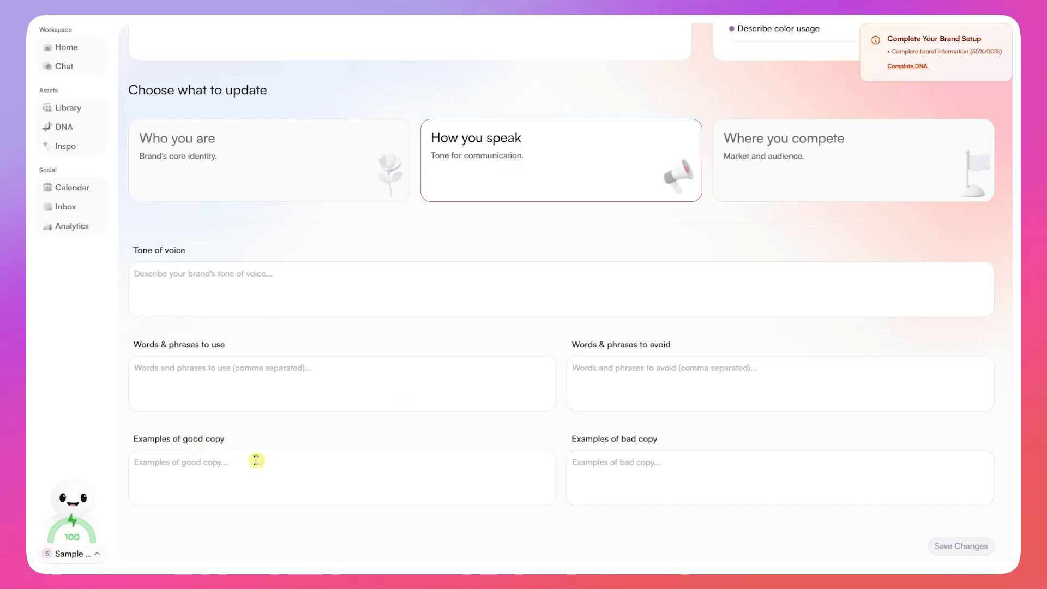
left_click(637, 480)
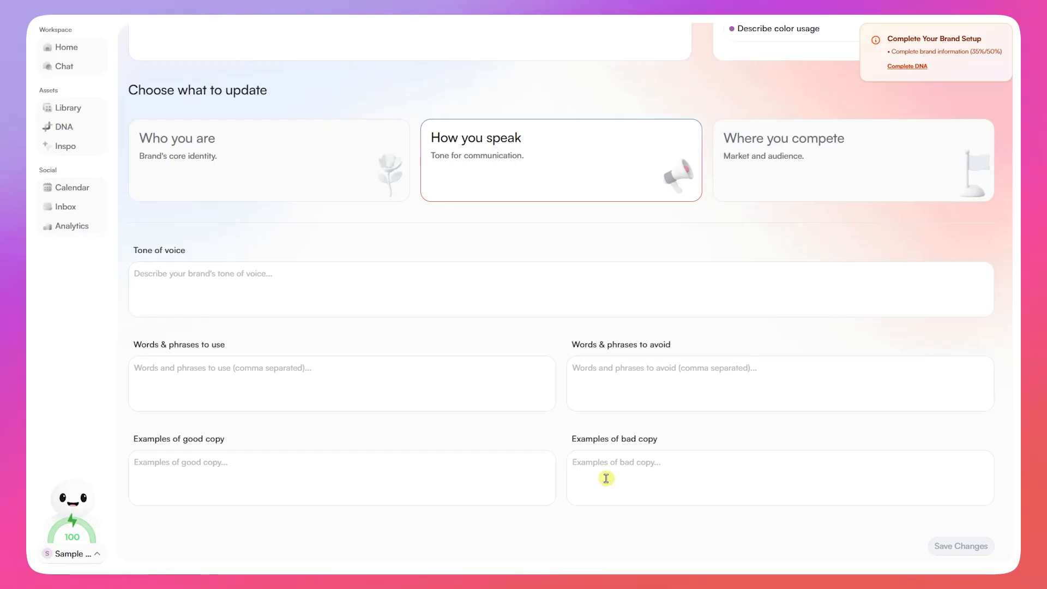
left_click(776, 165)
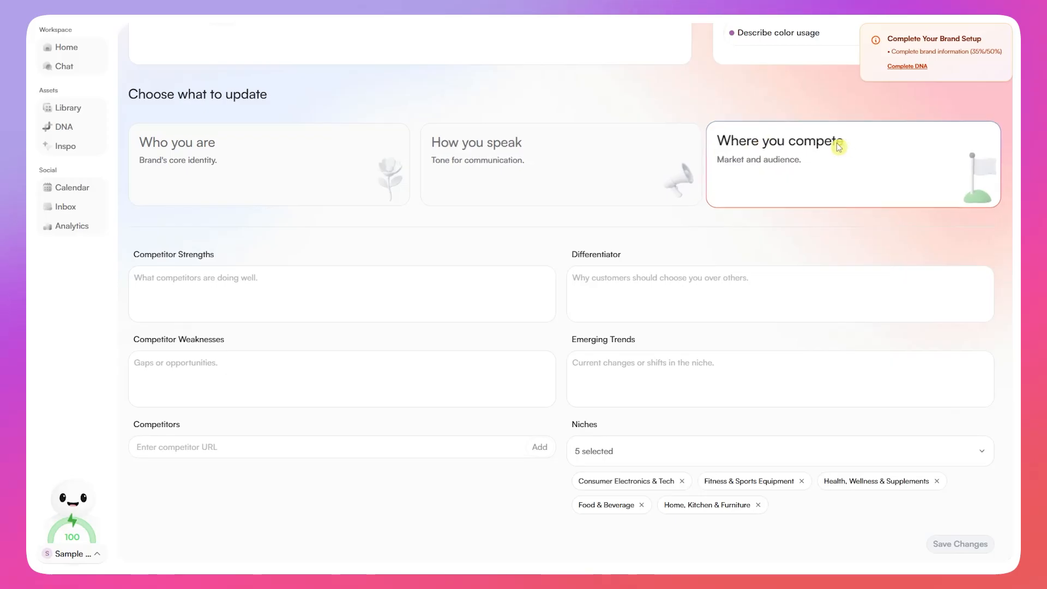
left_click(175, 276)
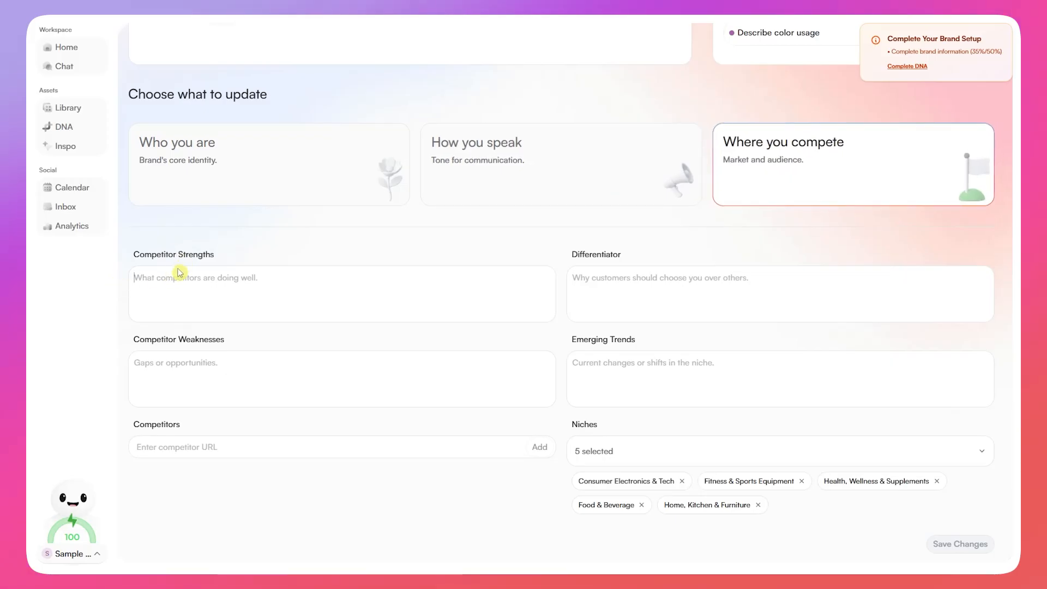
left_click(210, 370)
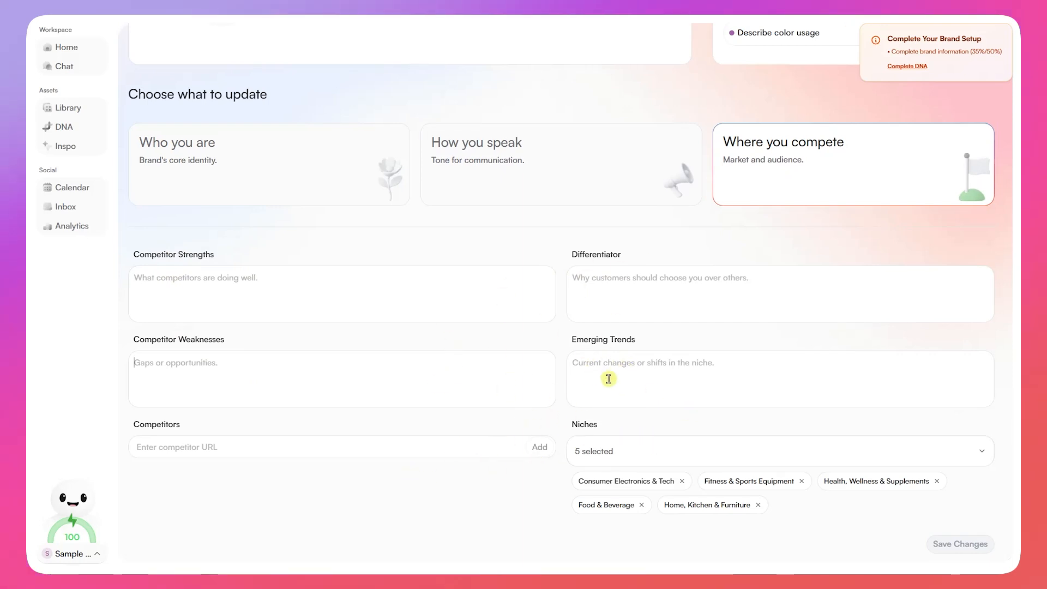
Revisit How you speak and Who you are, and review the brand's core identity, font and color fields.
left_click(589, 173)
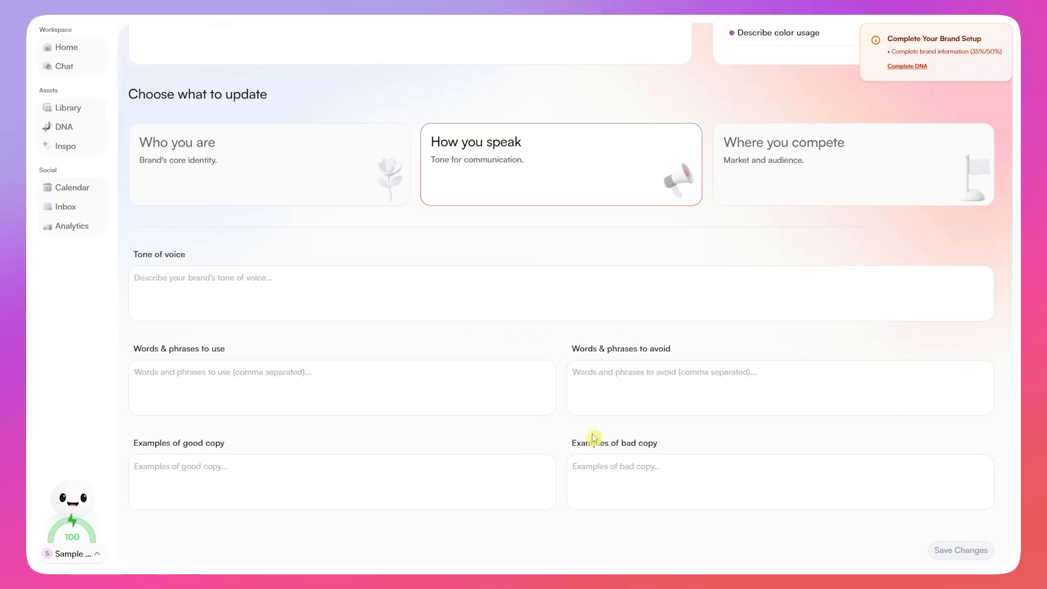
left_click(362, 173)
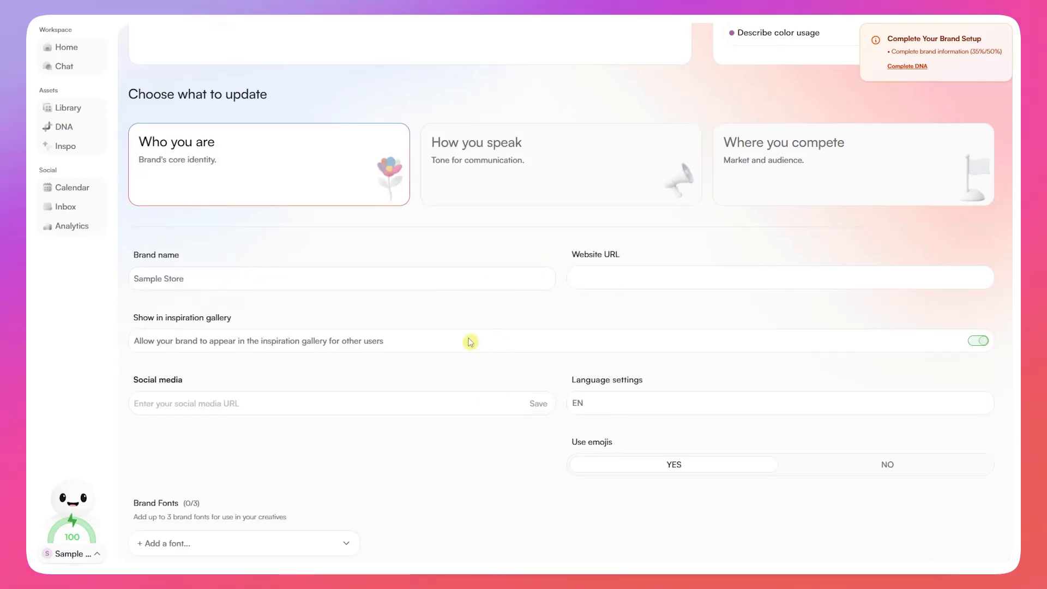
scroll(472, 342, "down", 3)
scroll(414, 301, "up", 4)
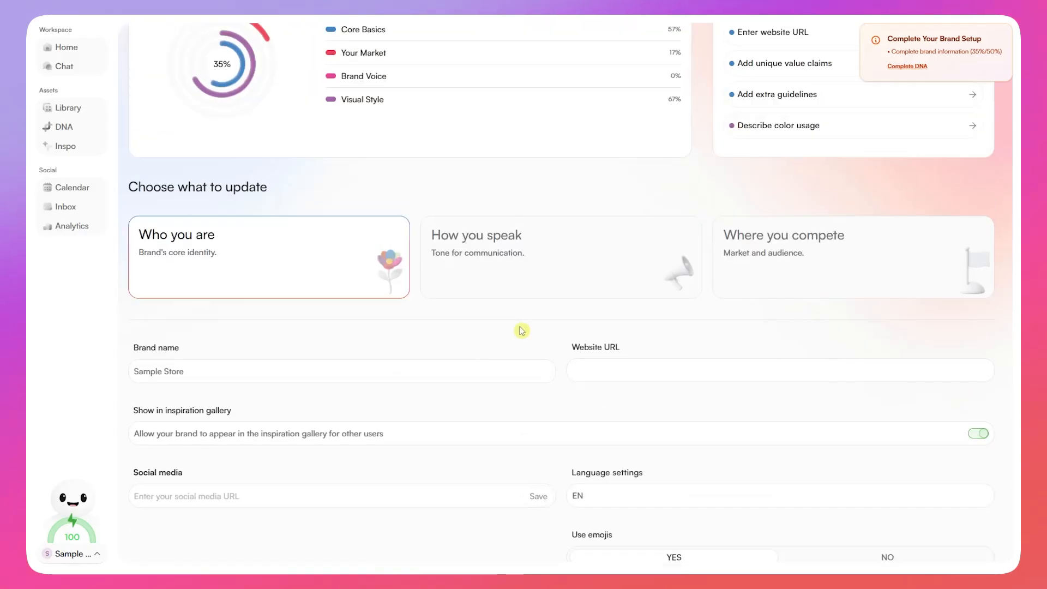
scroll(548, 420, "down", 5)
scroll(543, 413, "down", 3)
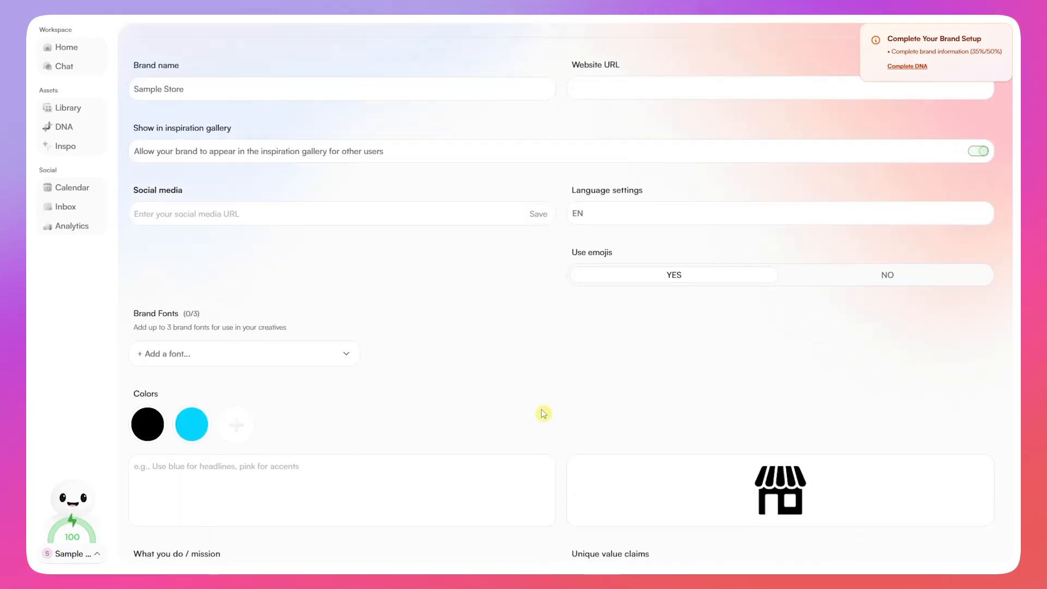
scroll(543, 412, "up", 4)
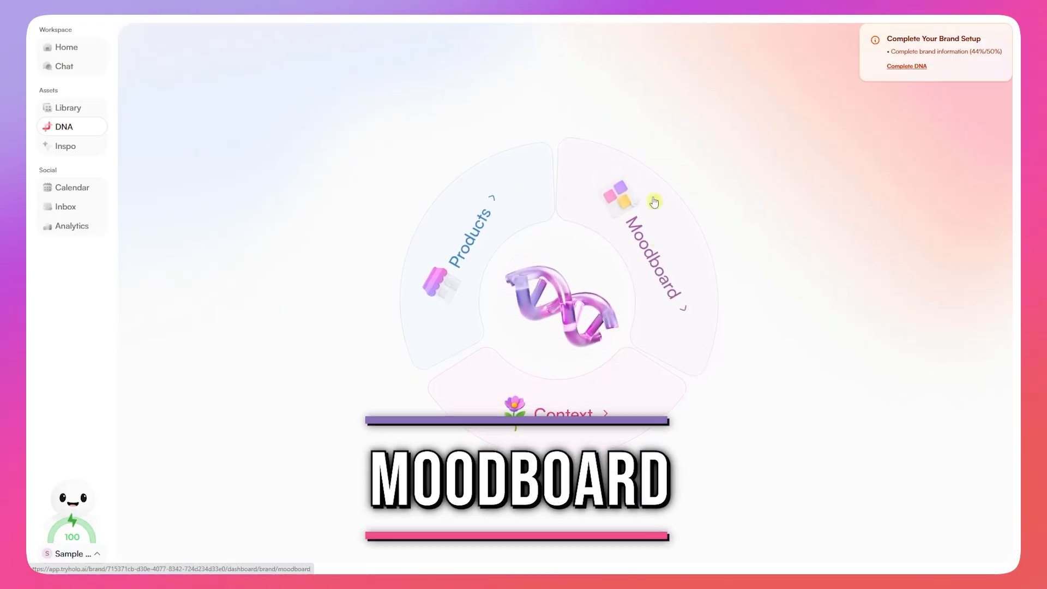
Open the Moodboard section of the brand DNA, dismiss its guided tour and start a new moodboard.
left_click(652, 255)
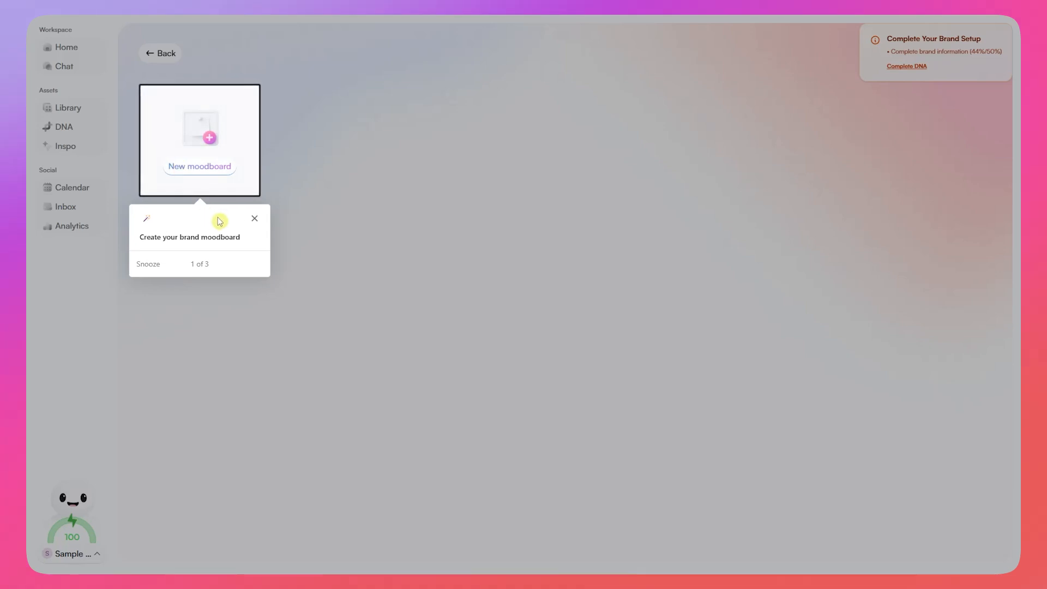
left_click(254, 221)
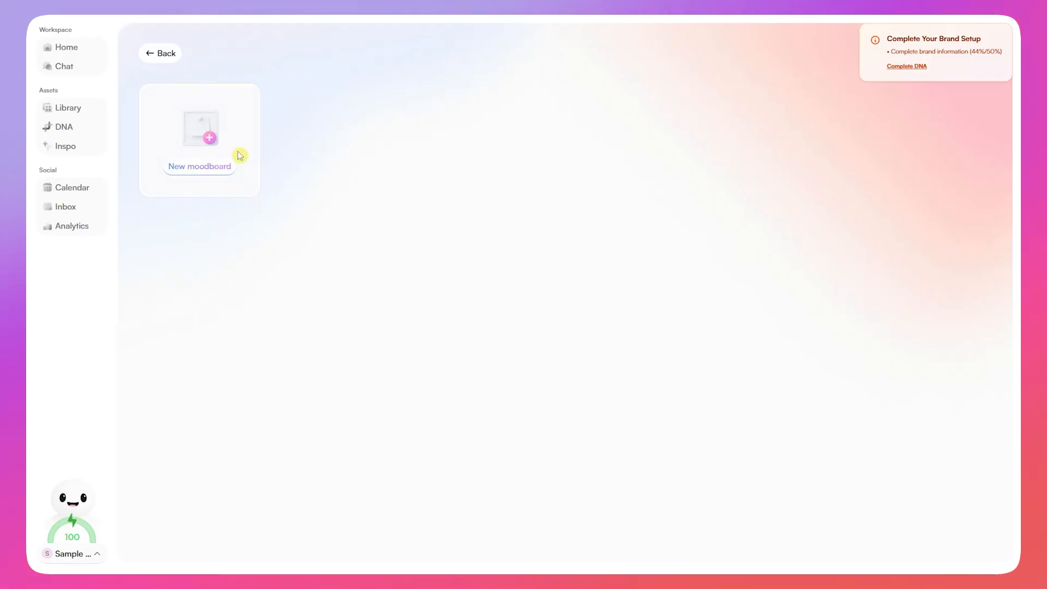
left_click(204, 169)
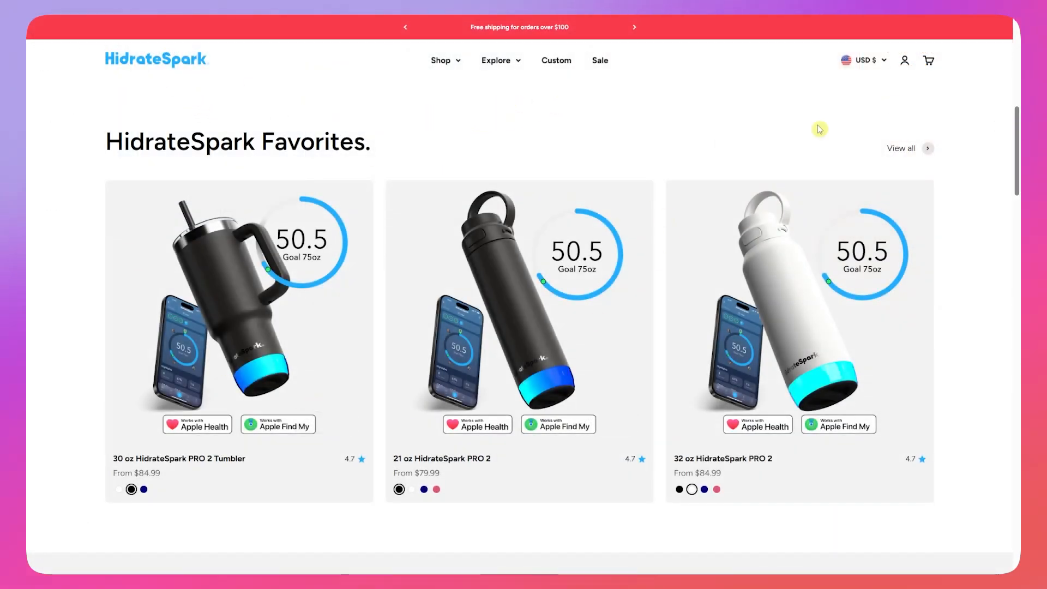
On the HidrateSpark website, capture a screenshot covering the site header and the HidrateSpark Favorites products.
left_click(566, 118)
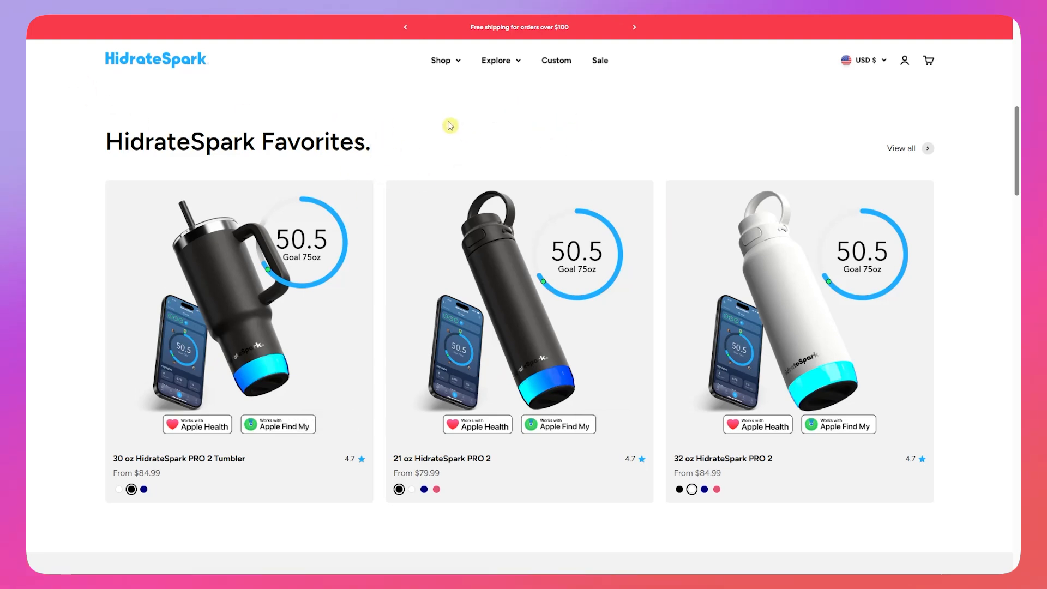
scroll(421, 167, "up", 1)
scroll(426, 182, "down", 1)
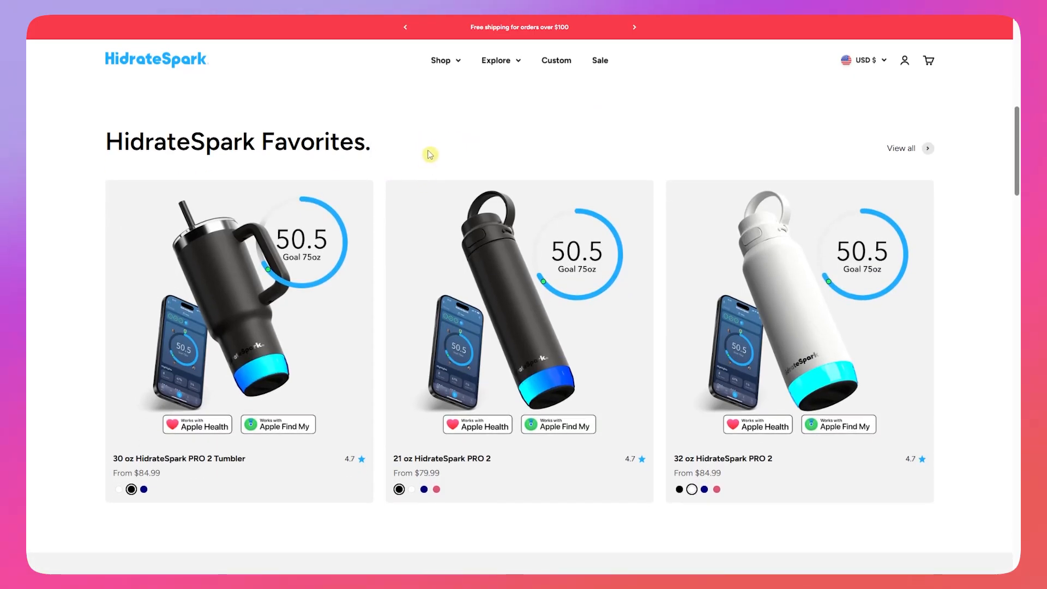
key("shift+super+s")
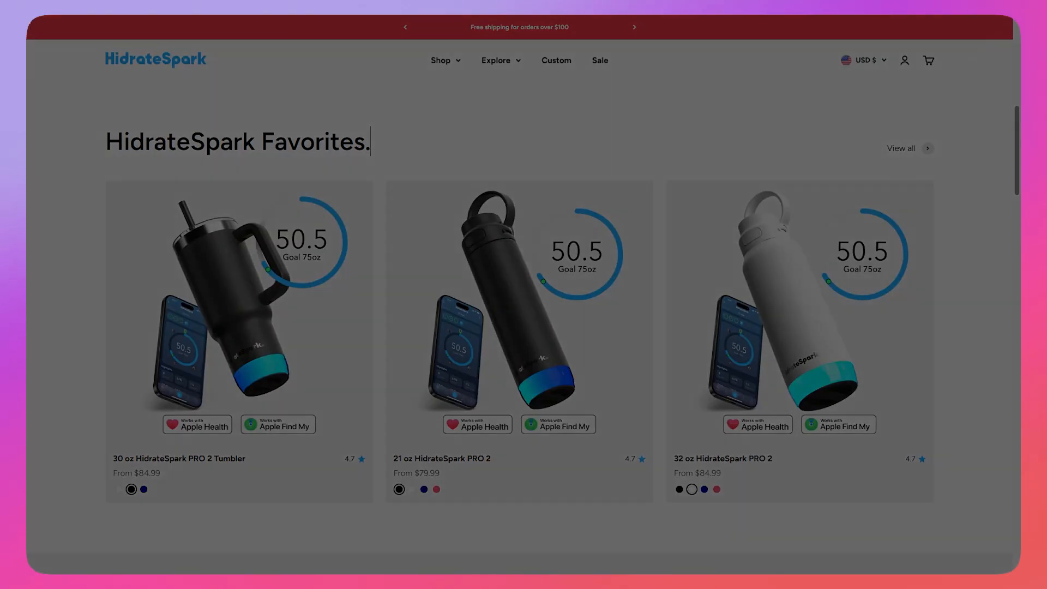
left_click_drag(963, 513, 33, 22)
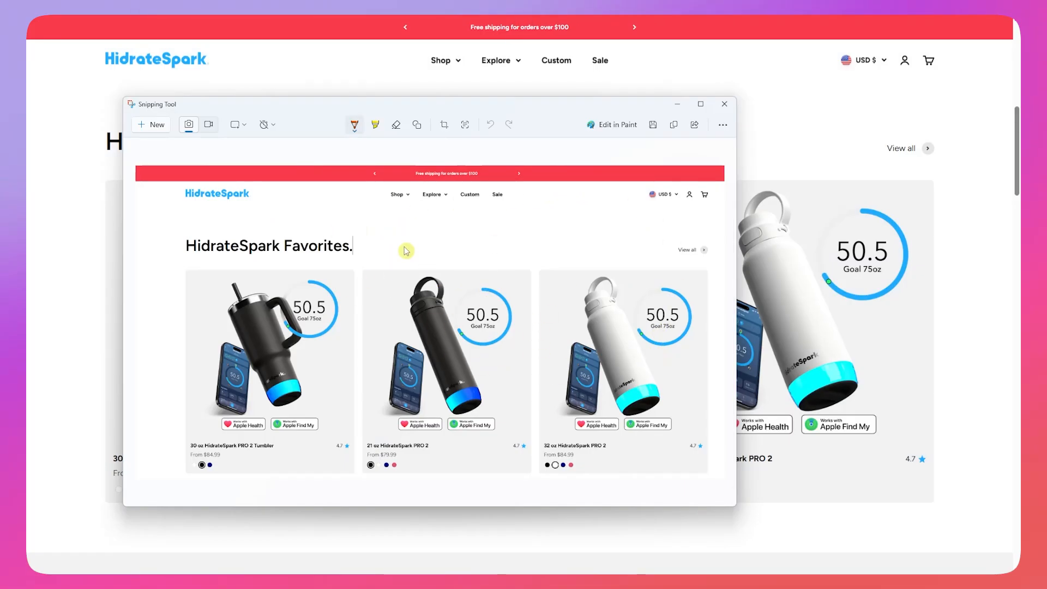
Save the capture as Screenshot 2026-02-23 122618.png in the Downloads folder and close the Snipping Tool.
left_click(652, 126)
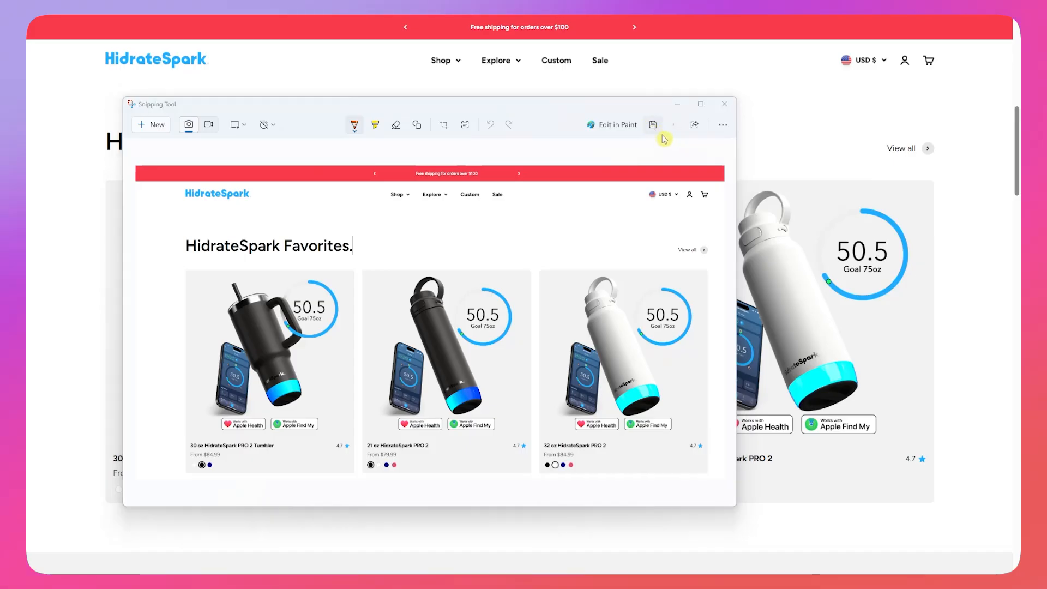
scroll(179, 258, "up", 10)
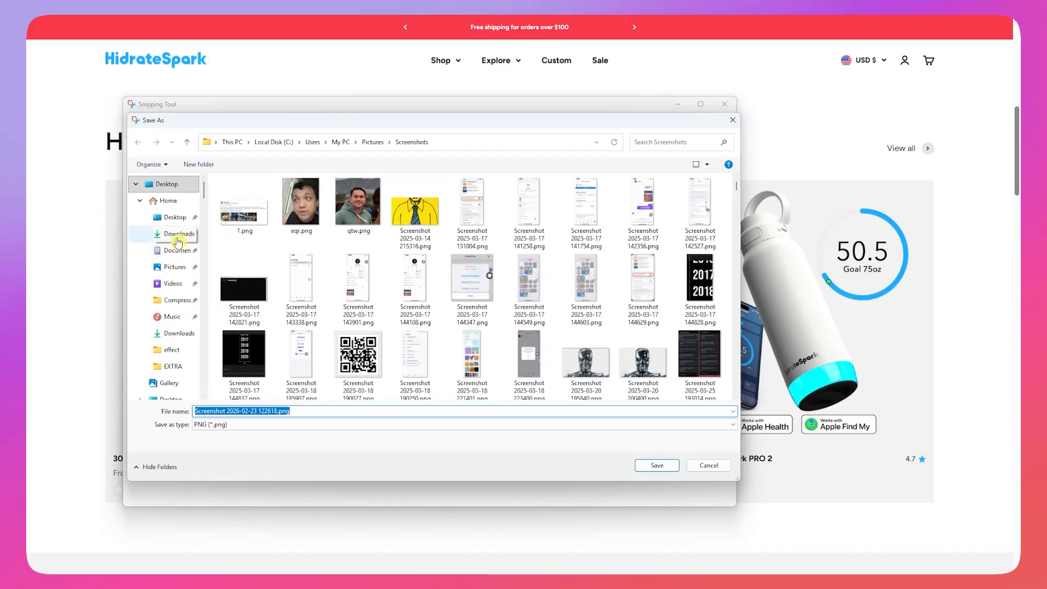
left_click(177, 234)
left_click(657, 466)
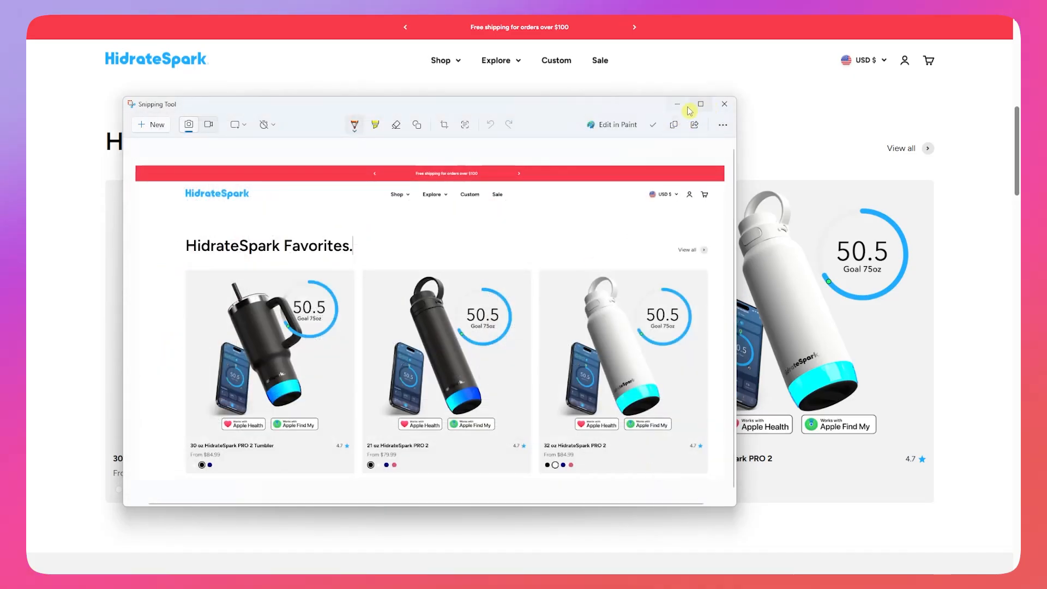
left_click(732, 110)
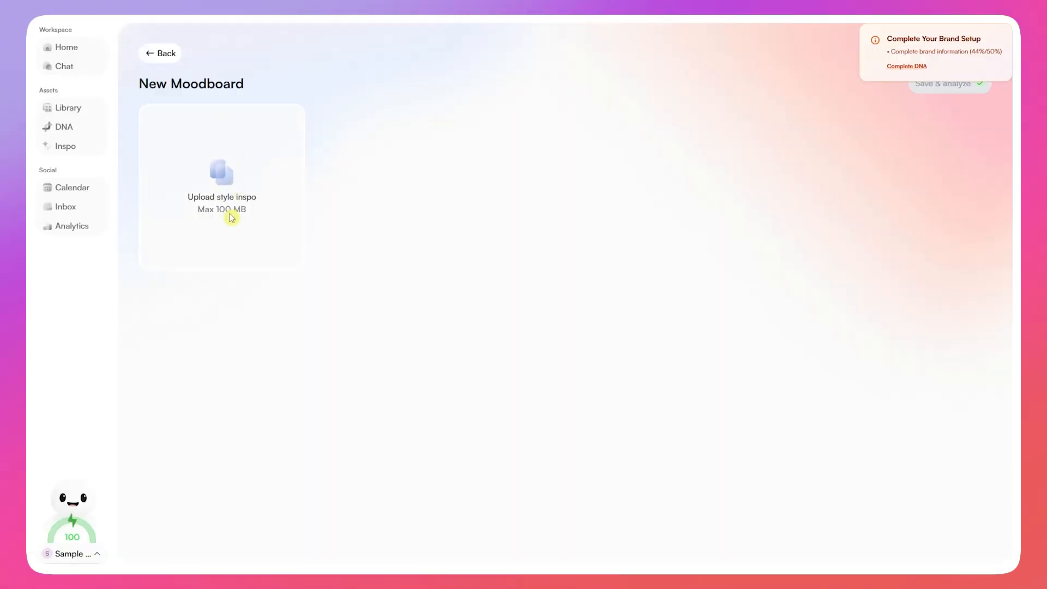
In Holo, upload Screenshot 2026-02-23 122618.png from Downloads as style inspiration for the new moodboard.
left_click(213, 203)
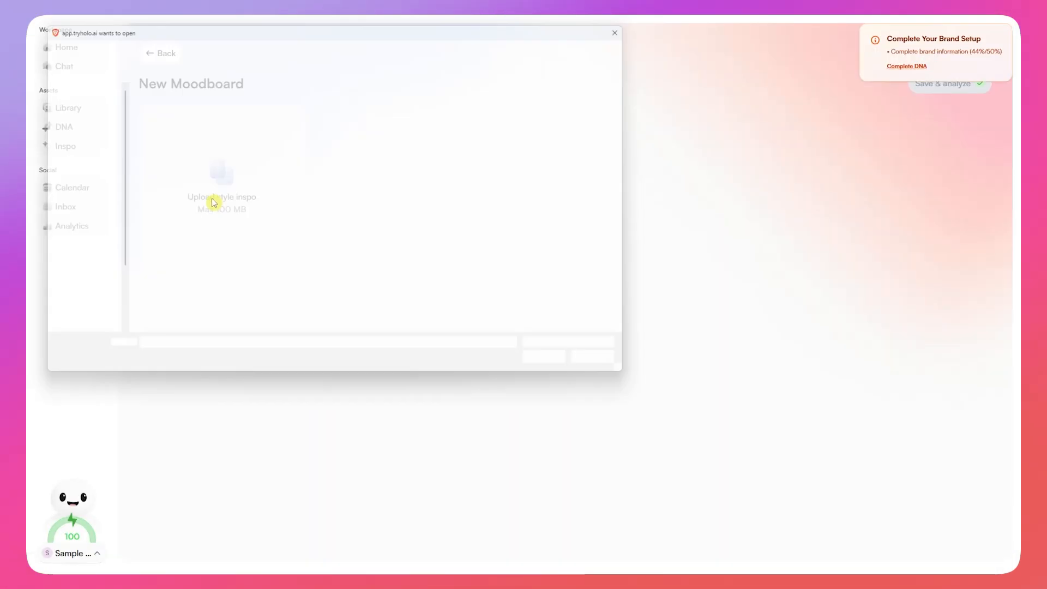
left_click(163, 105)
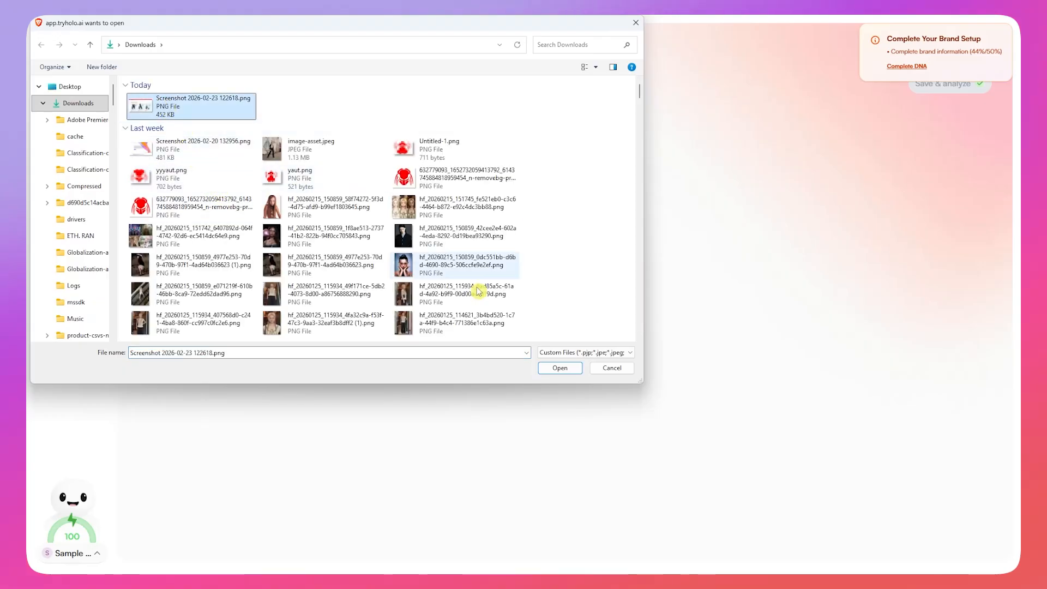
left_click(560, 369)
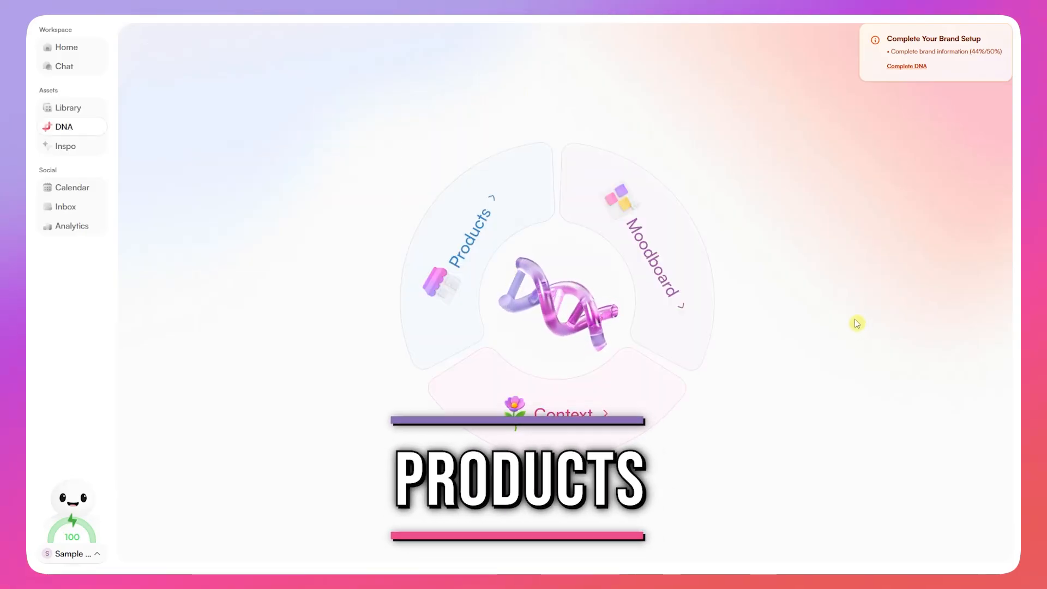
Open the Products section of the brand DNA and complete its three-step guided tour.
left_click(482, 223)
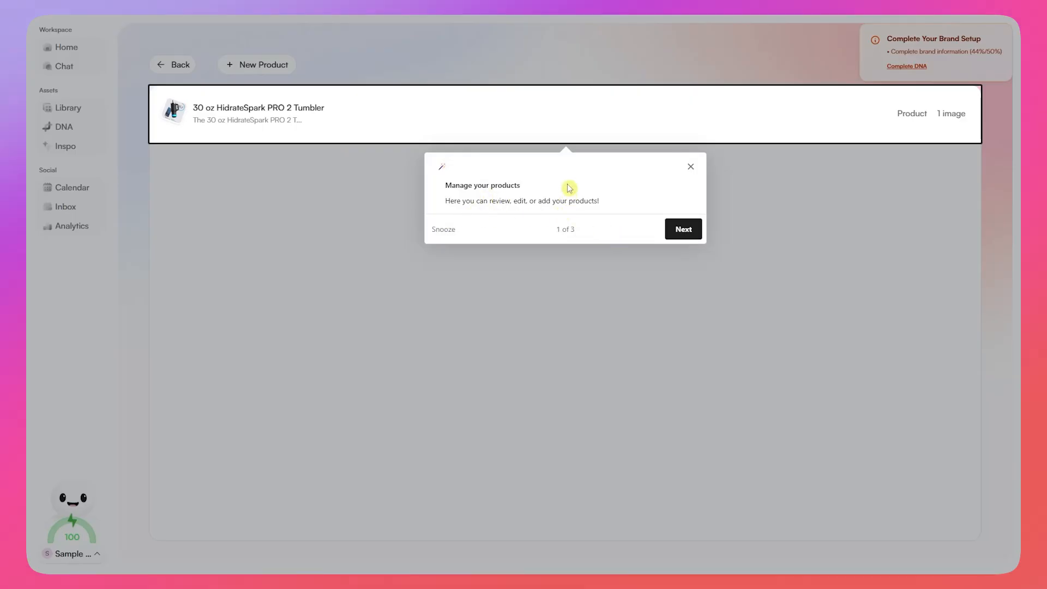
left_click(683, 238)
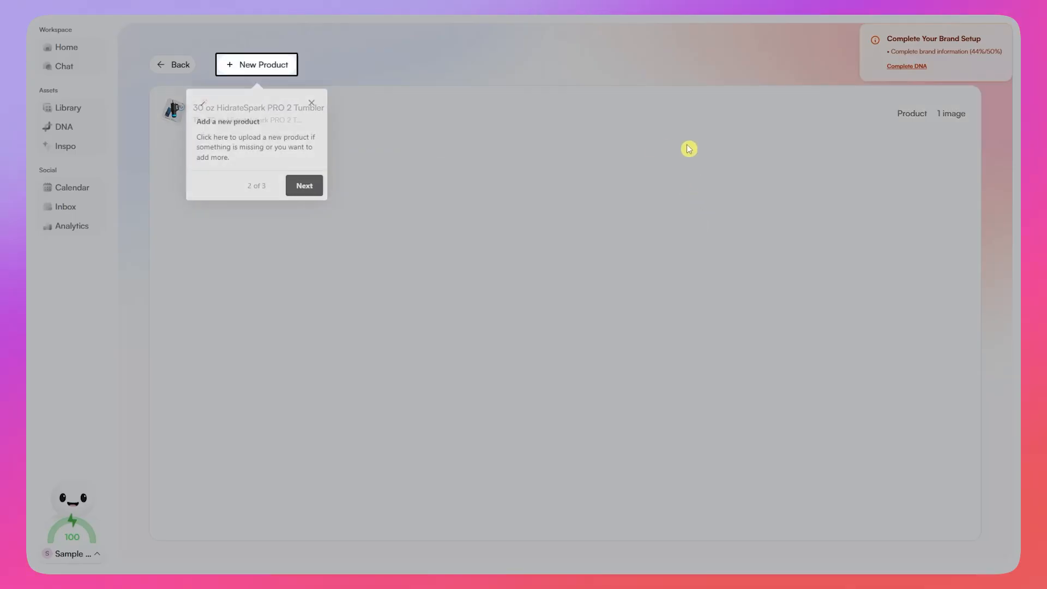
left_click(295, 187)
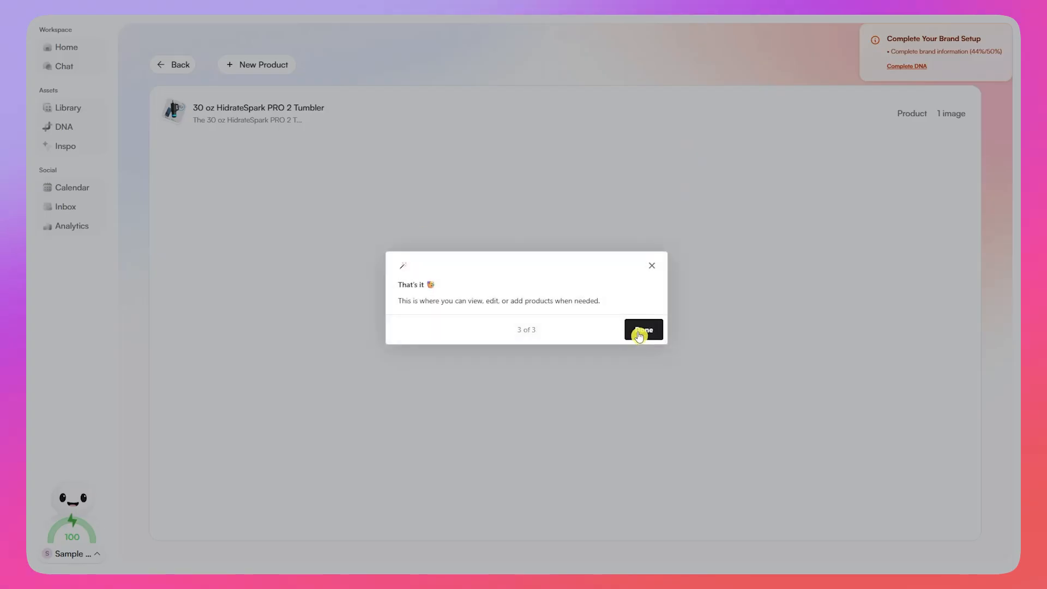
left_click(642, 332)
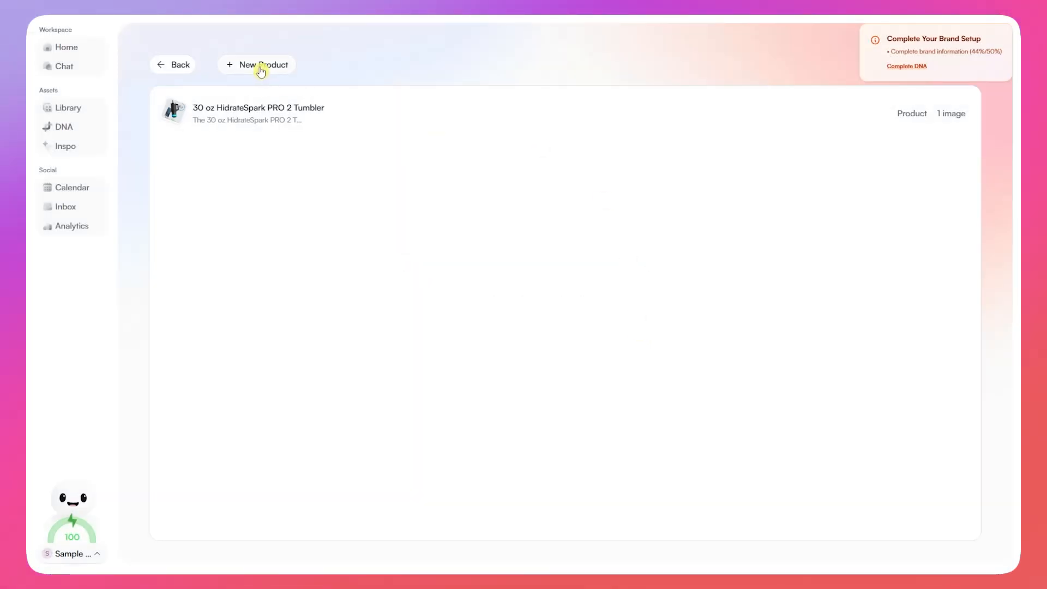
Examine the 30 oz HidrateSpark PRO 2 Tumbler's details and the blank new product form, closing each without changes.
left_click(372, 120)
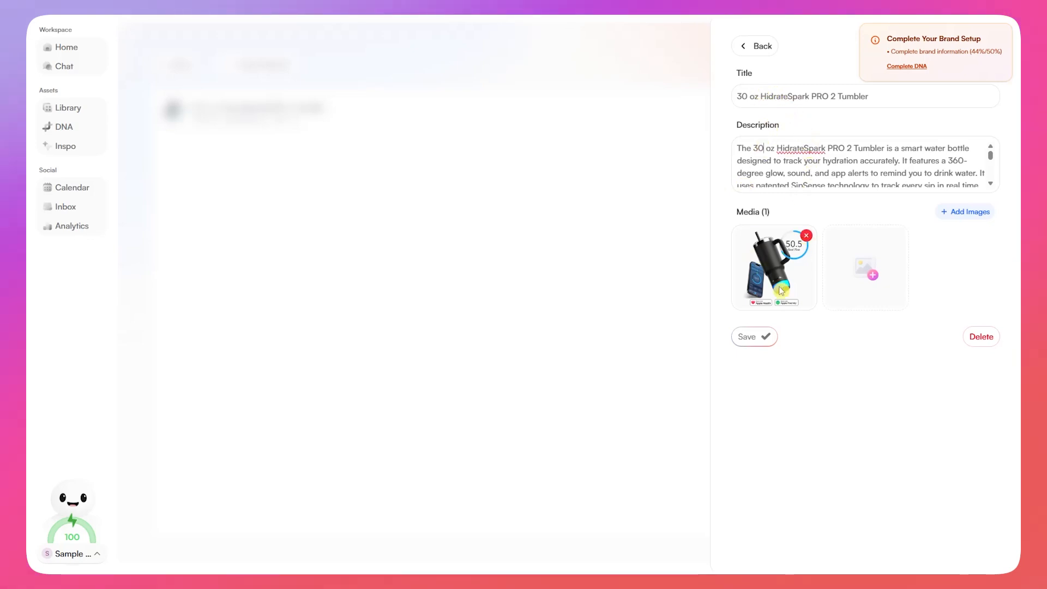
left_click(603, 278)
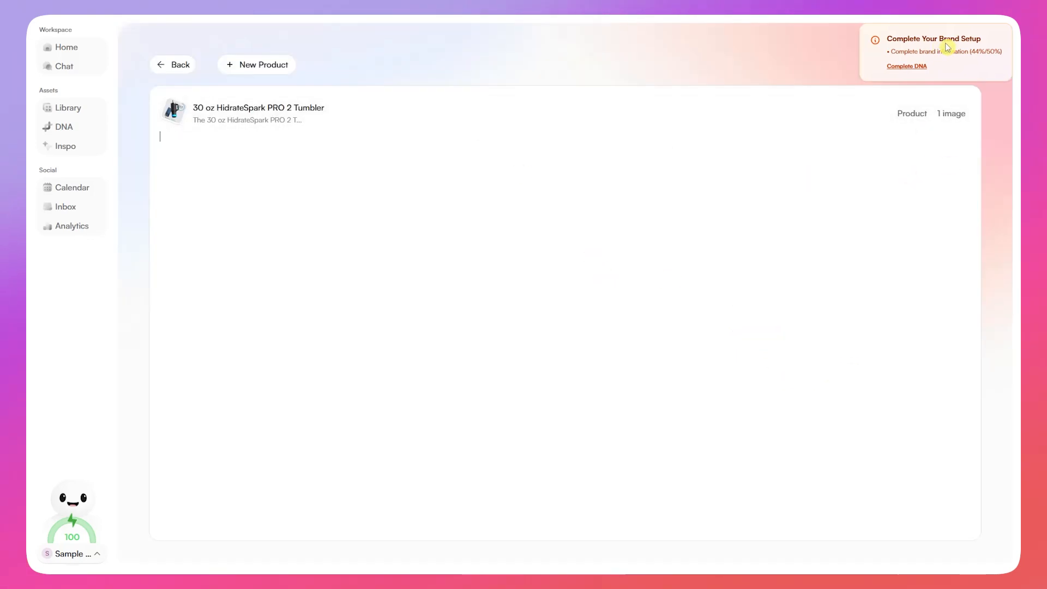
left_click(273, 69)
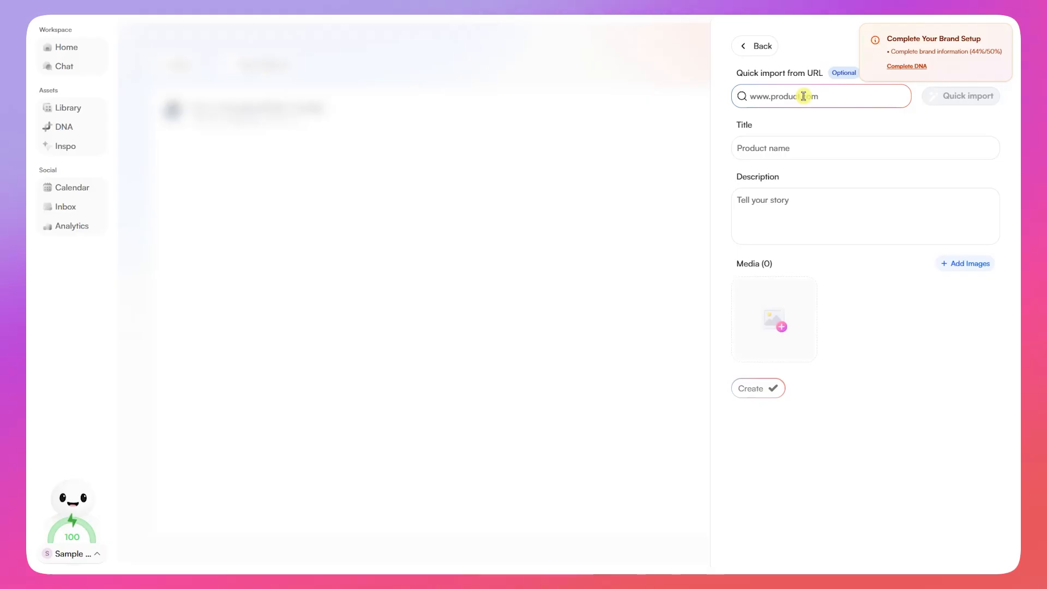
left_click(774, 148)
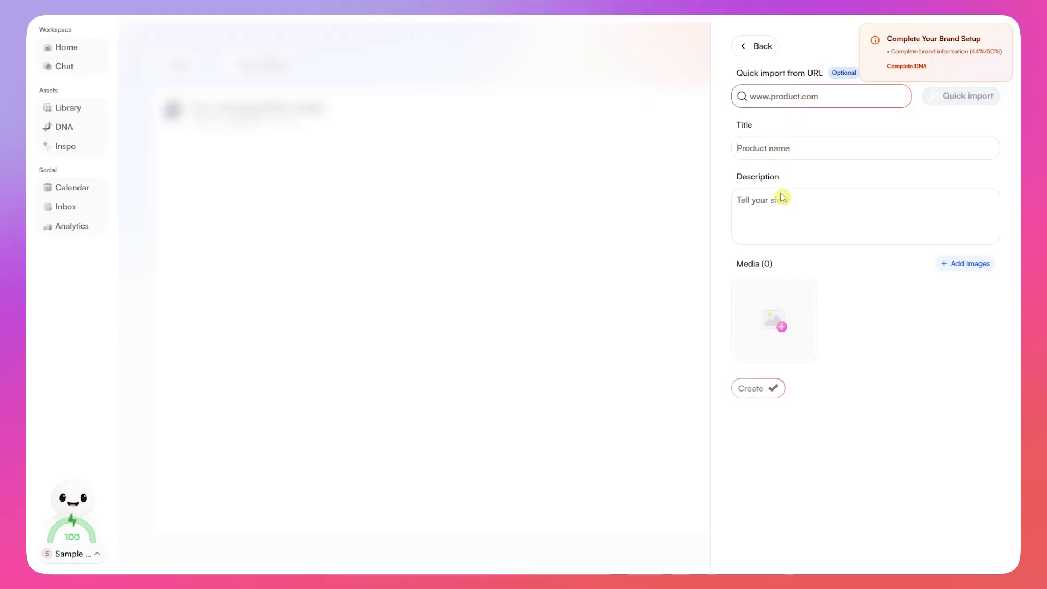
left_click(540, 193)
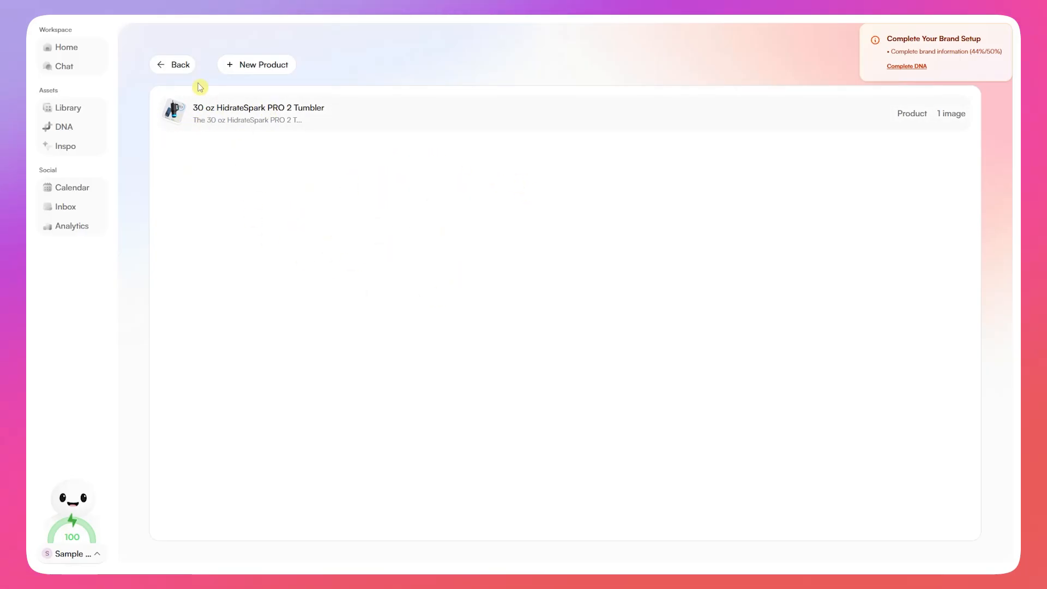
Leave the product list and open the brand DNA completion overview from the brand setup notice.
left_click(176, 66)
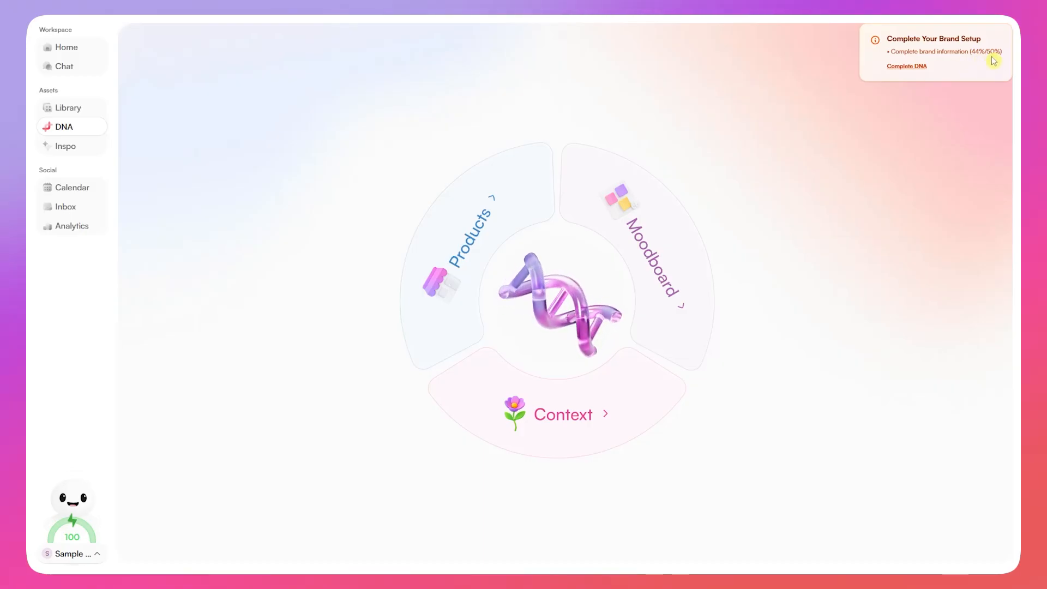
left_click(907, 67)
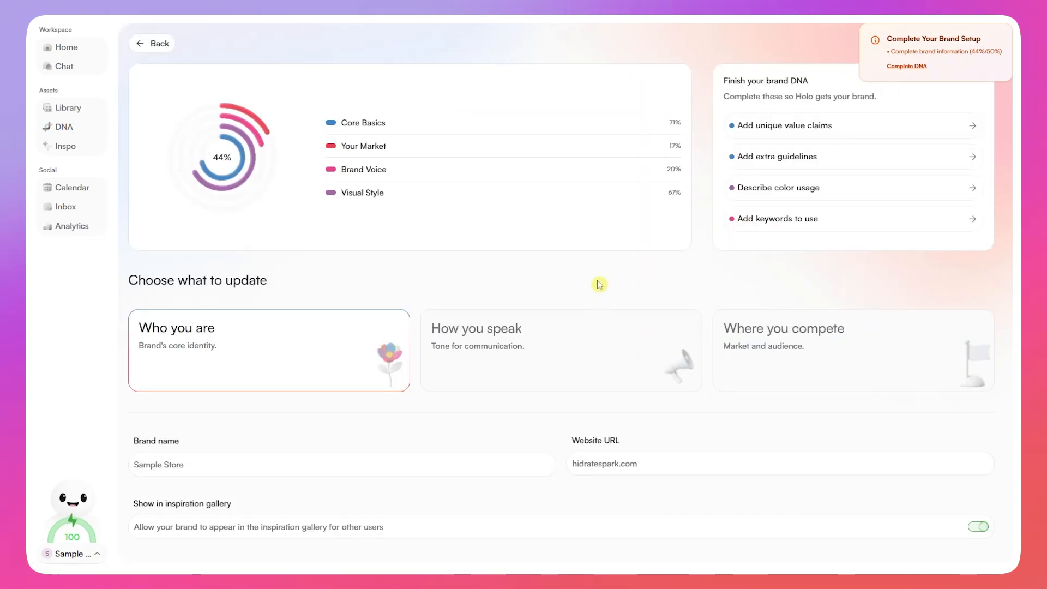
Examine the brand DNA completion overview and the brand's core identity fields, and return to the home page.
scroll(589, 285, "down", 7)
scroll(426, 333, "up", 5)
scroll(477, 325, "down", 9)
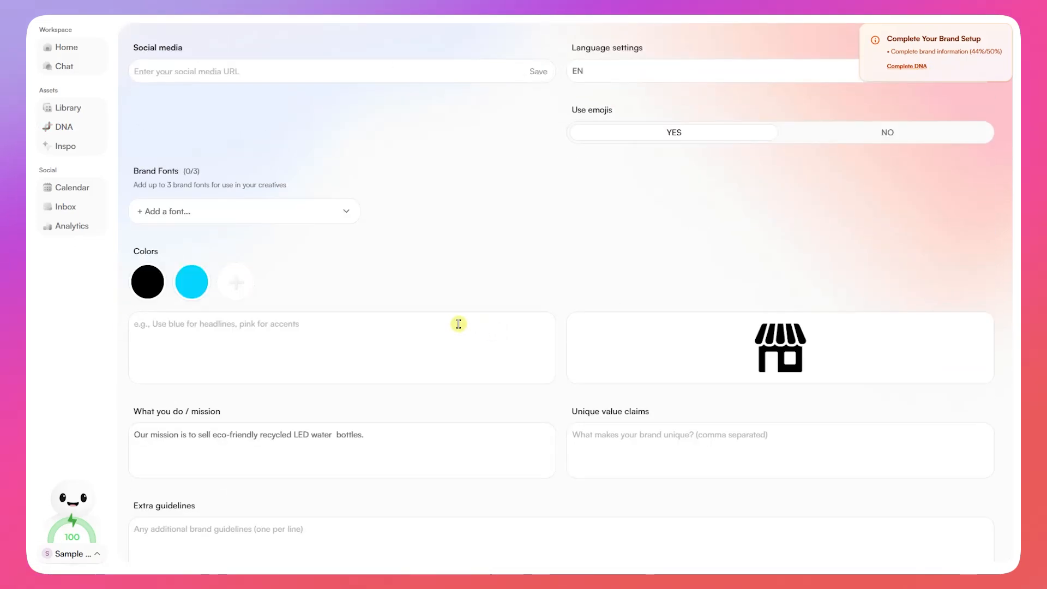
scroll(465, 333, "up", 7)
scroll(465, 334, "up", 3)
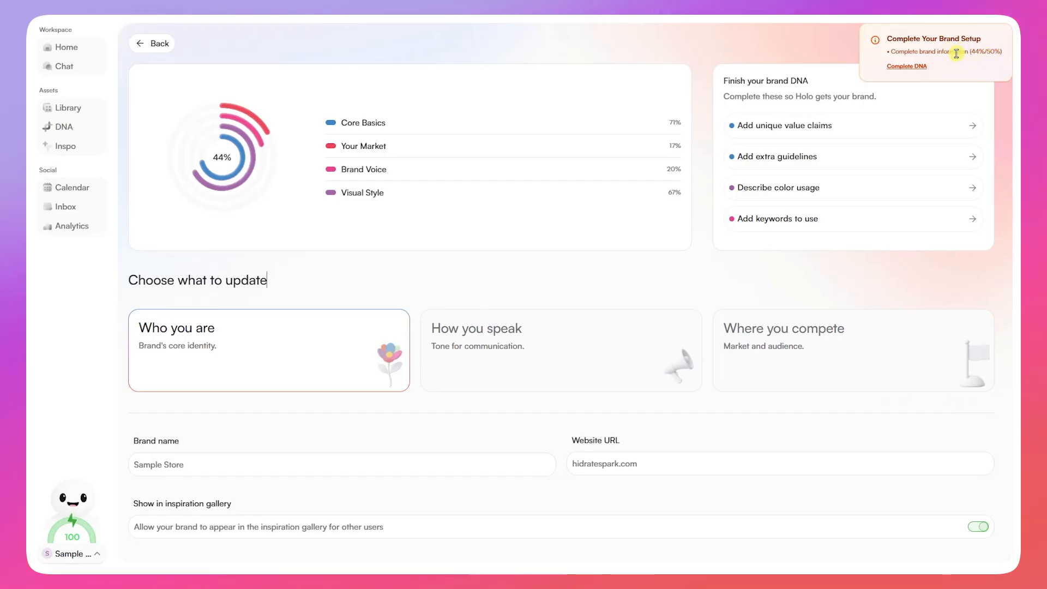
left_click(906, 66)
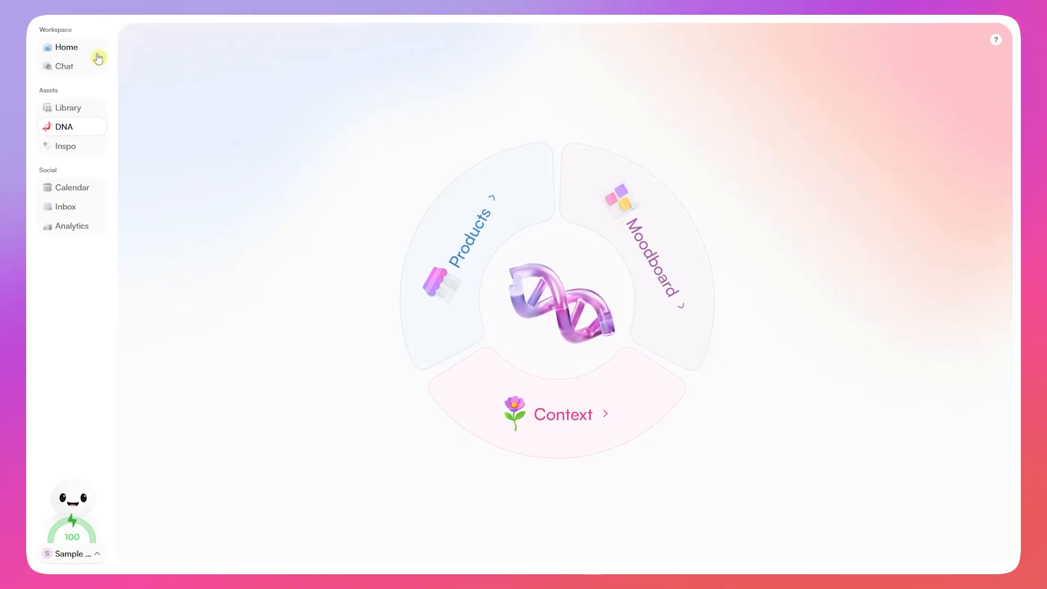
left_click(65, 48)
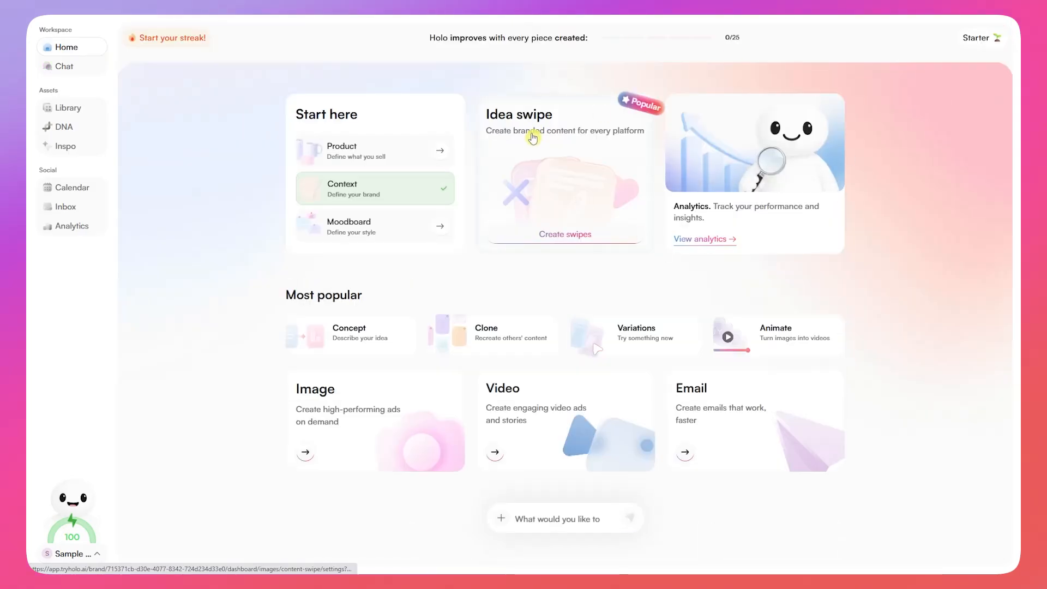
scroll(561, 268, "down", 1)
scroll(569, 296, "up", 1)
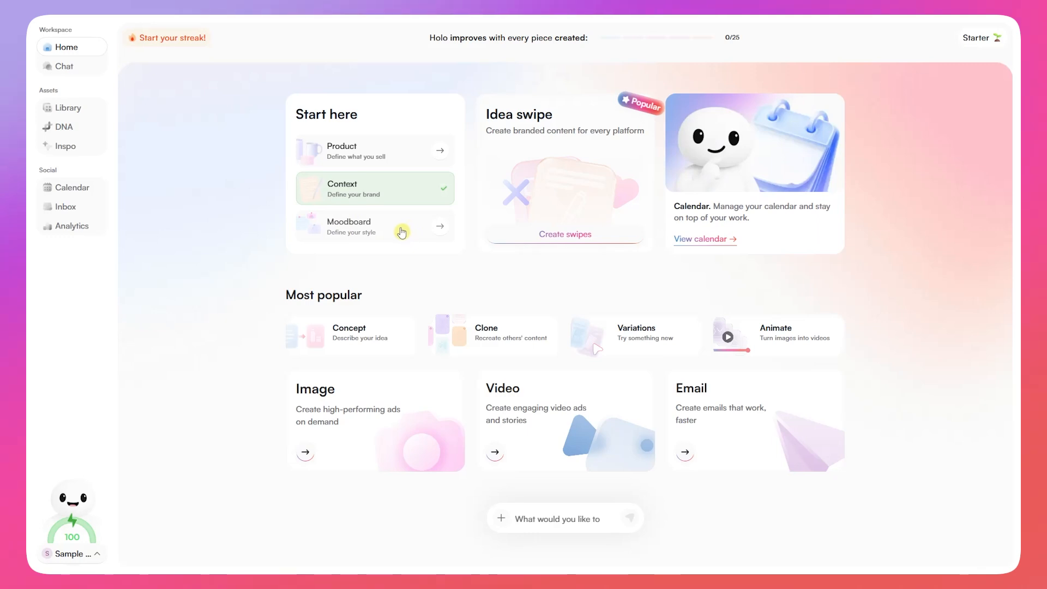
Open the moodboard list, deactivate and reactivate New Moodboard, and go back to the brand DNA overview.
left_click(438, 231)
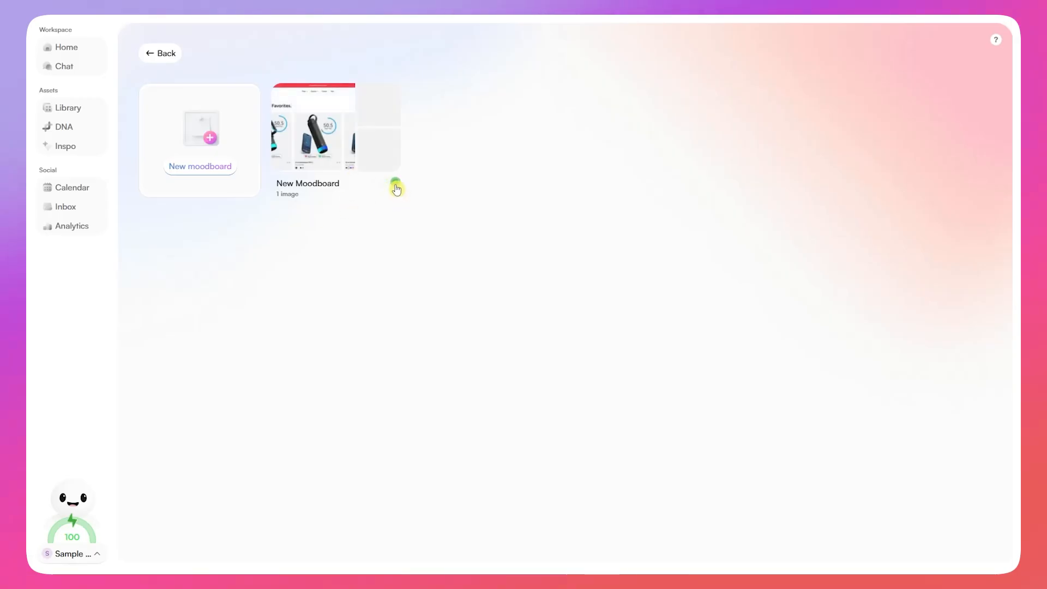
left_click(397, 188)
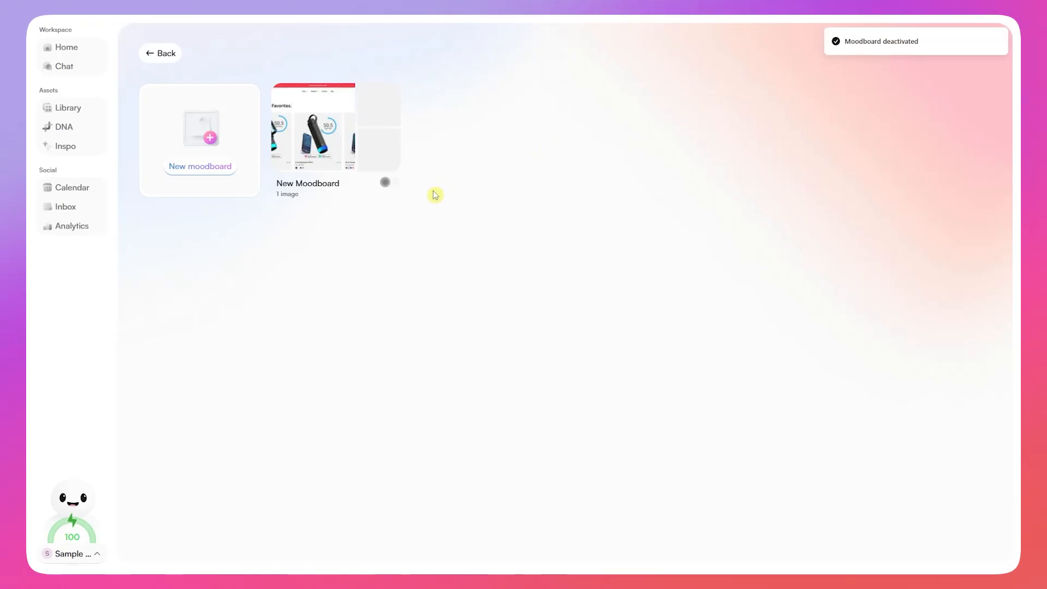
left_click(389, 184)
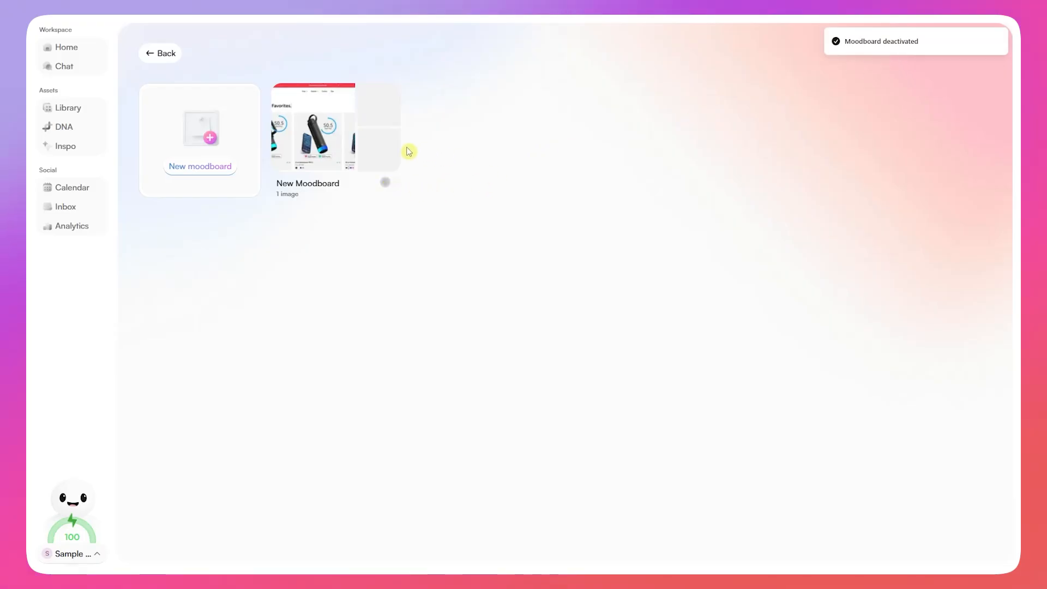
left_click(163, 59)
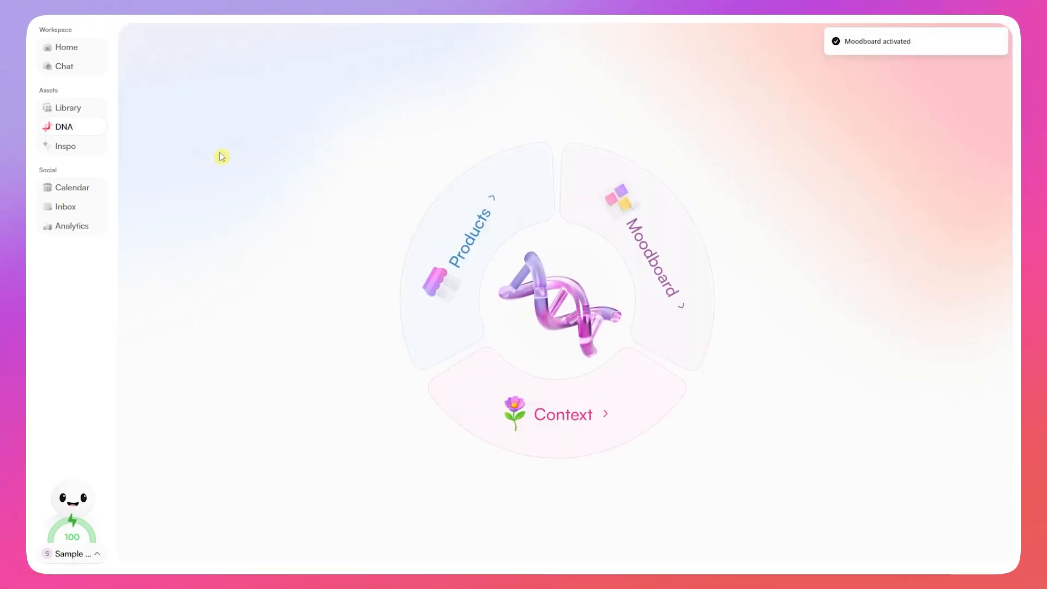
Start an image Content Swipe described as "A poster for a black friday sale for my LED water bottle product. I want it with gold accents.".
left_click(87, 49)
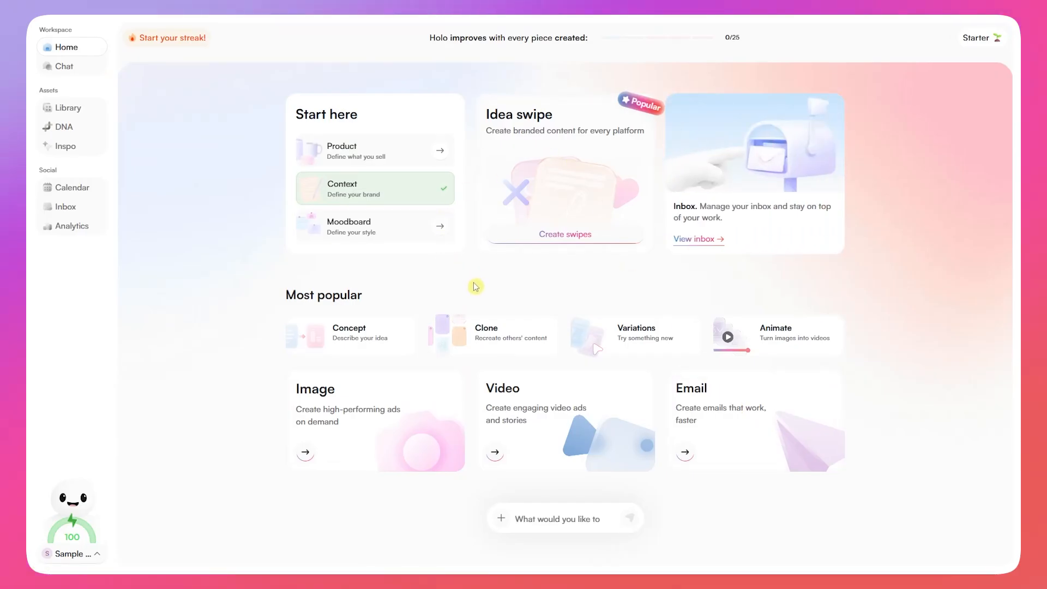
left_click(399, 403)
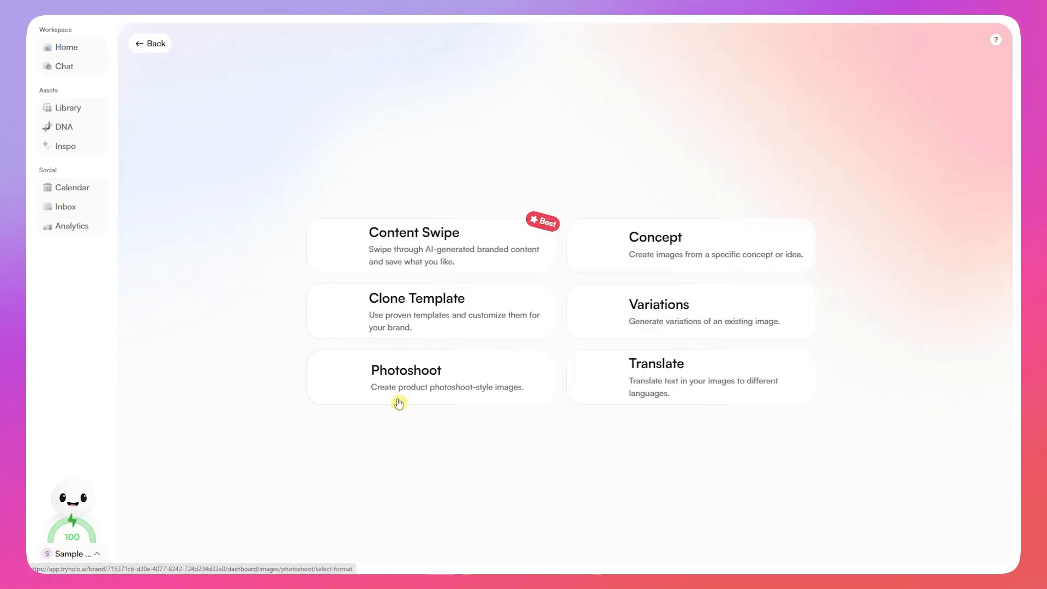
left_click(436, 244)
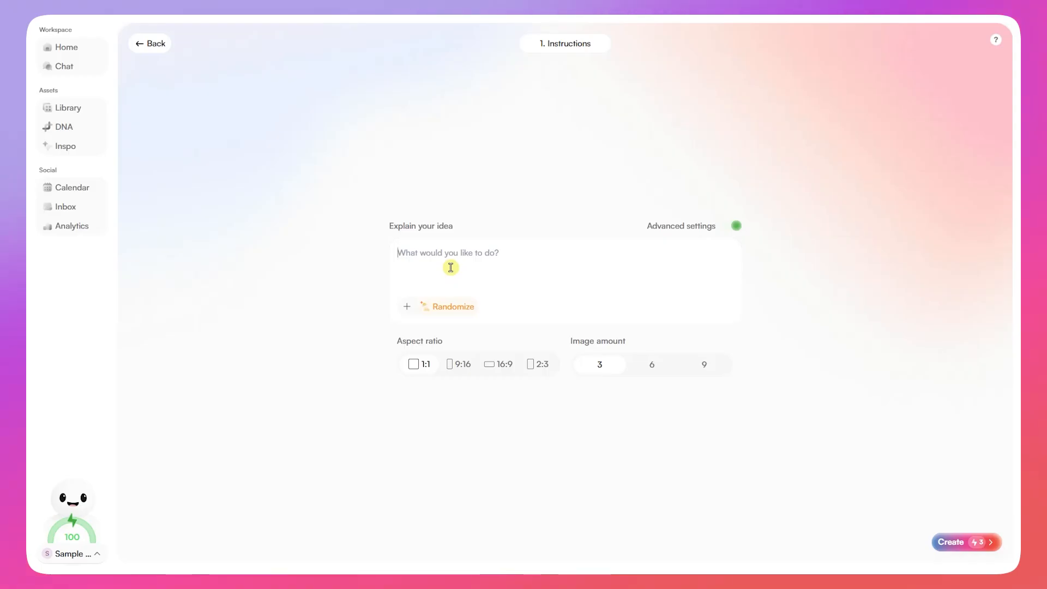
type("A poster for")
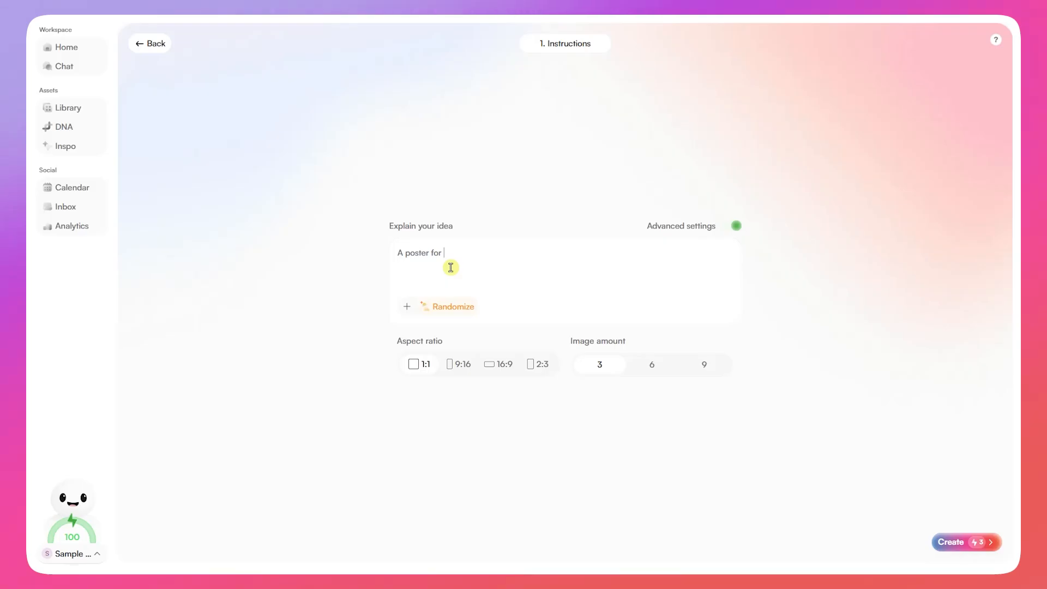
type(" a black friday sale for my")
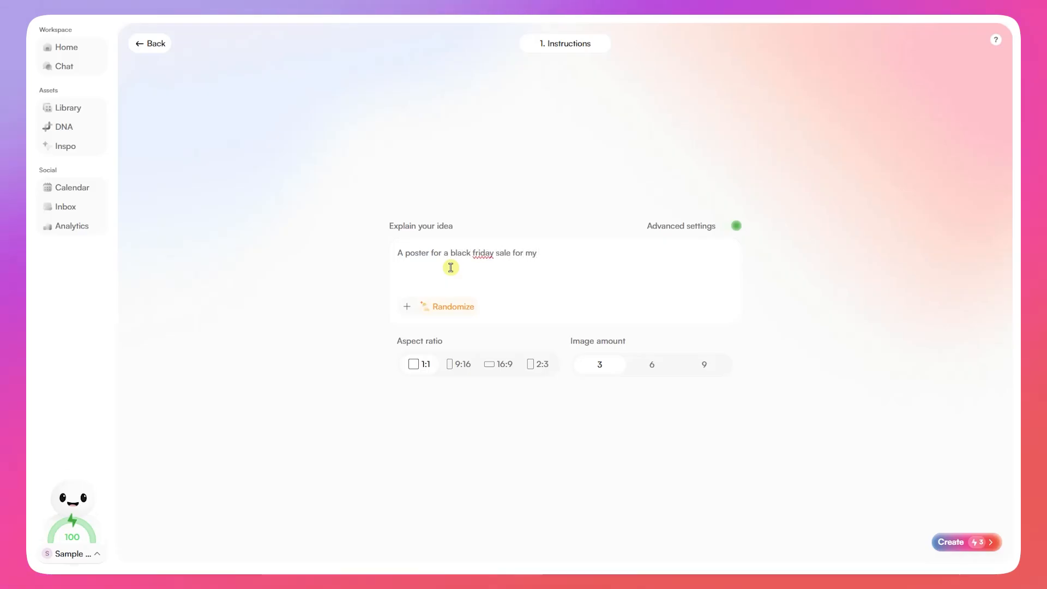
type(" L")
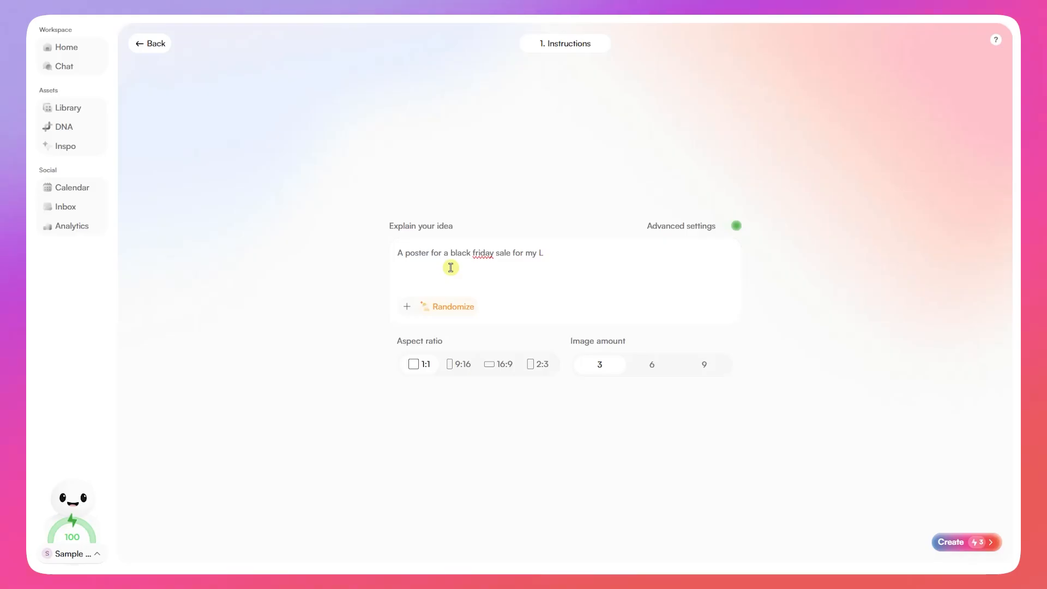
type("ED water bottle product.")
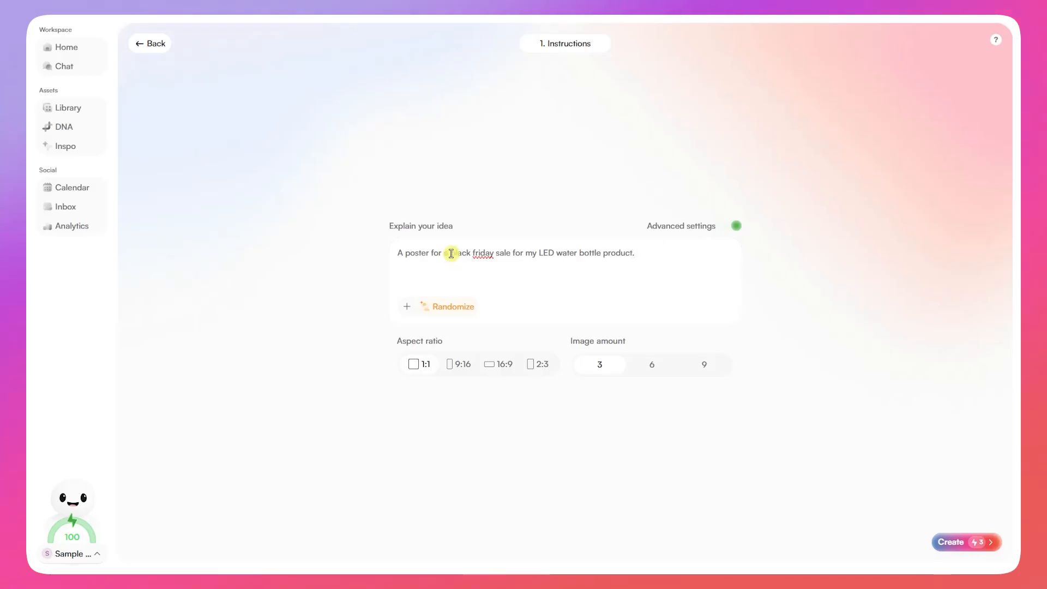
left_click_drag(450, 254, 656, 260)
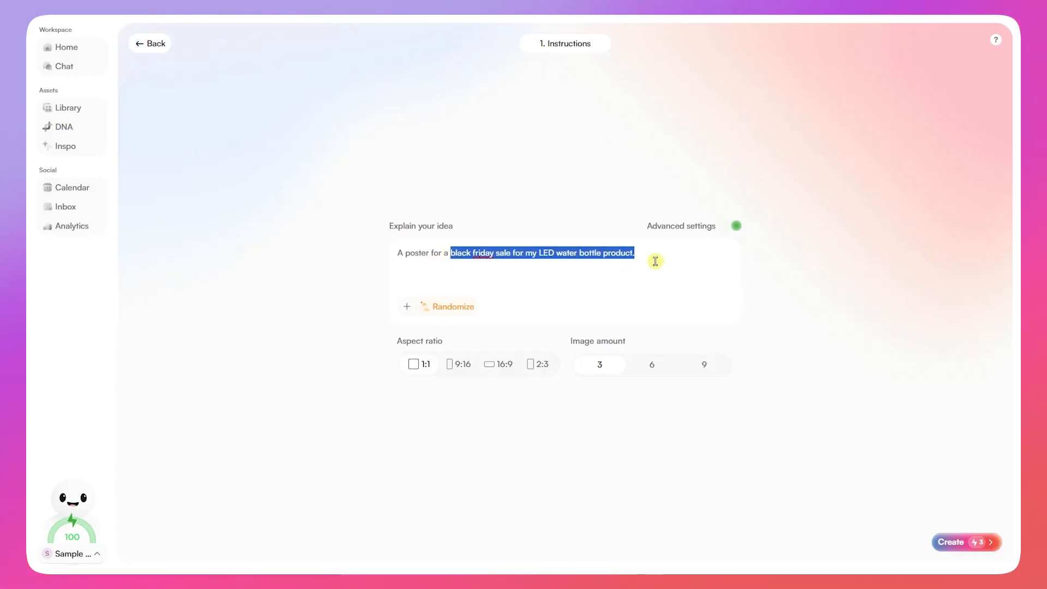
left_click(646, 258)
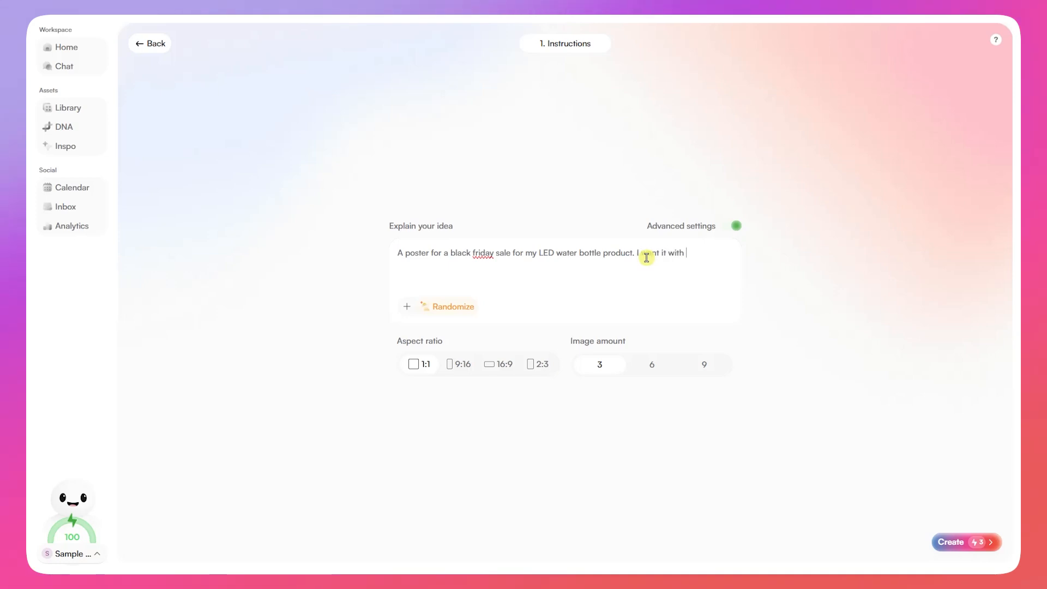
type("accents.")
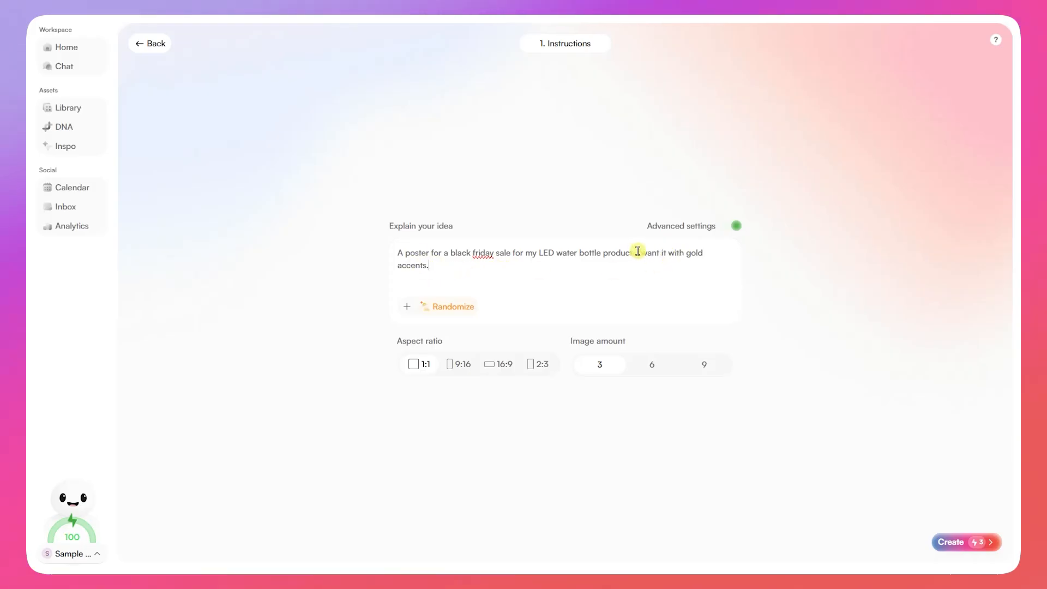
Choose New Moodboard in the swipe's advanced settings and save them.
left_click_drag(647, 226, 713, 221)
left_click(733, 231)
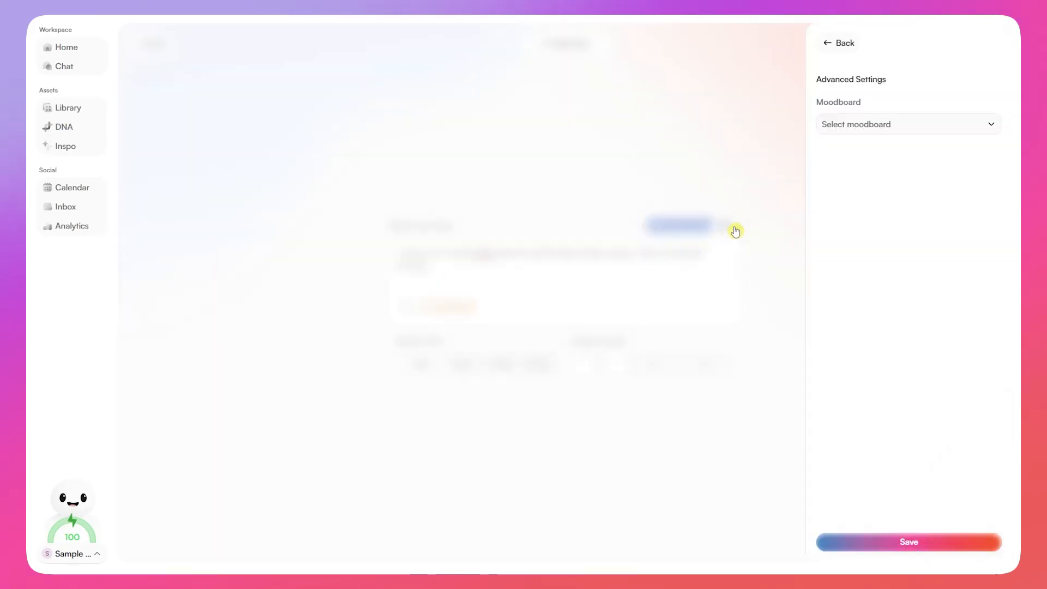
left_click(911, 131)
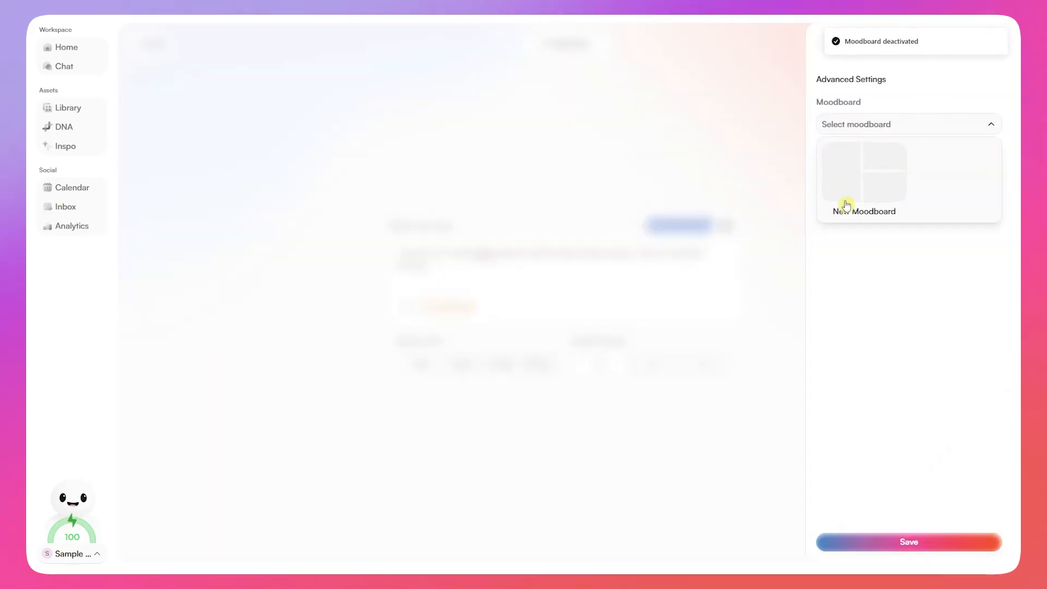
left_click(873, 179)
left_click(929, 543)
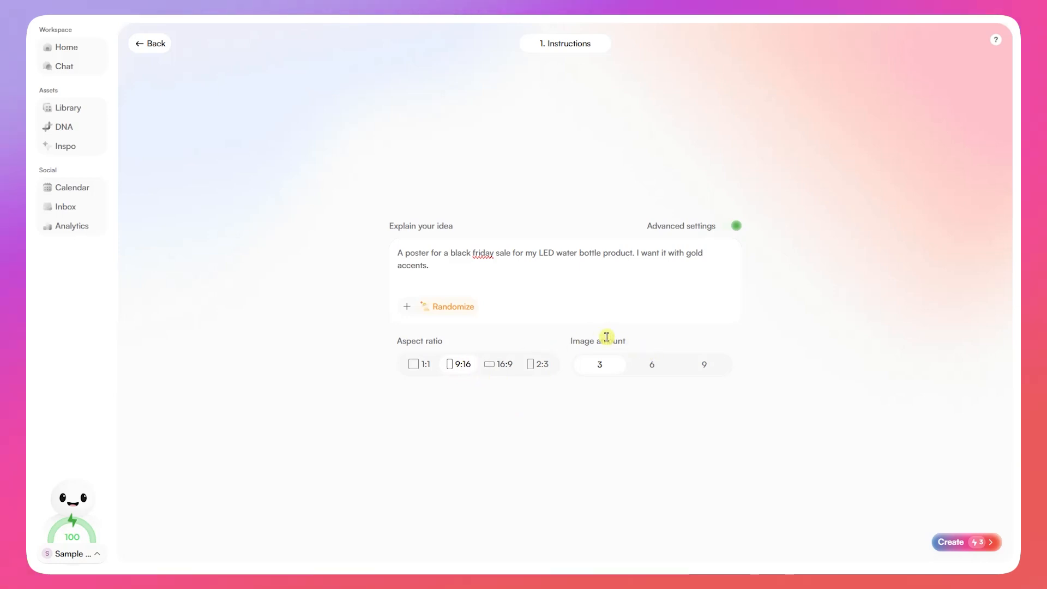
Set the aspect ratio to 9:16 with an image amount of 3 and generate the creatives.
left_click_drag(569, 344, 645, 341)
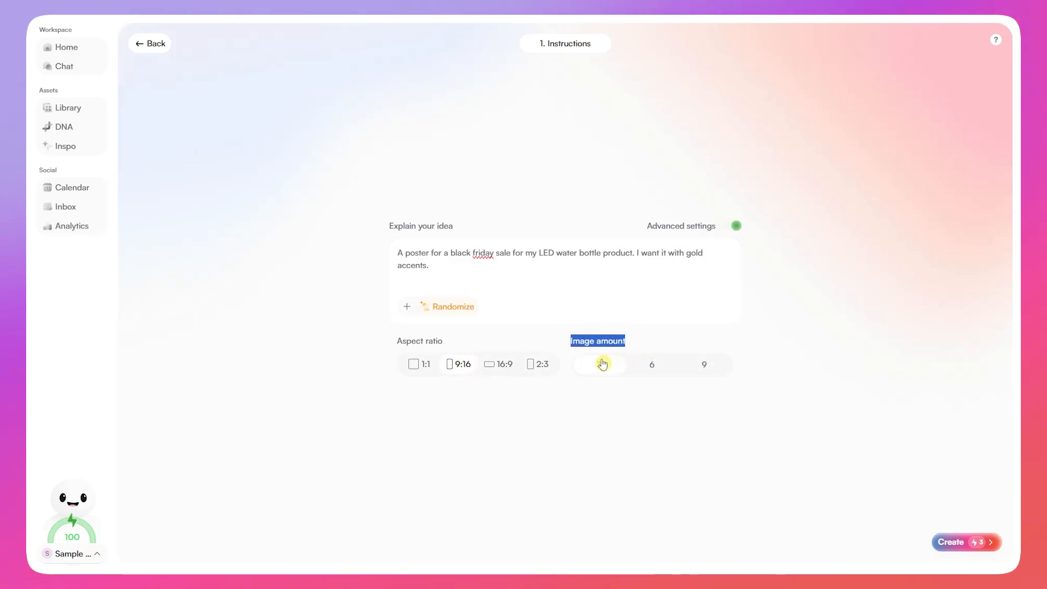
left_click(595, 404)
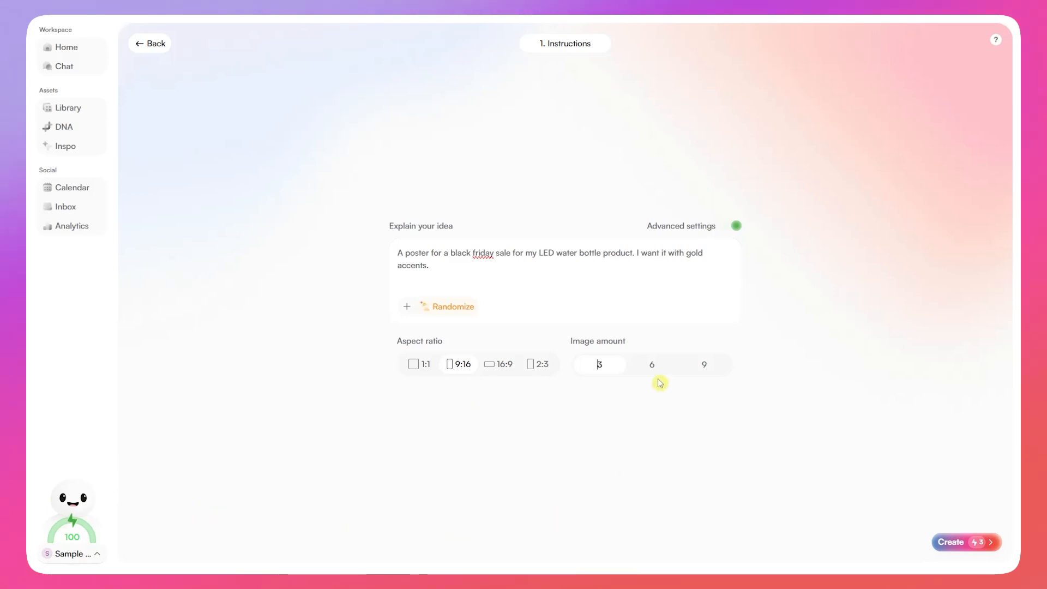
left_click(974, 546)
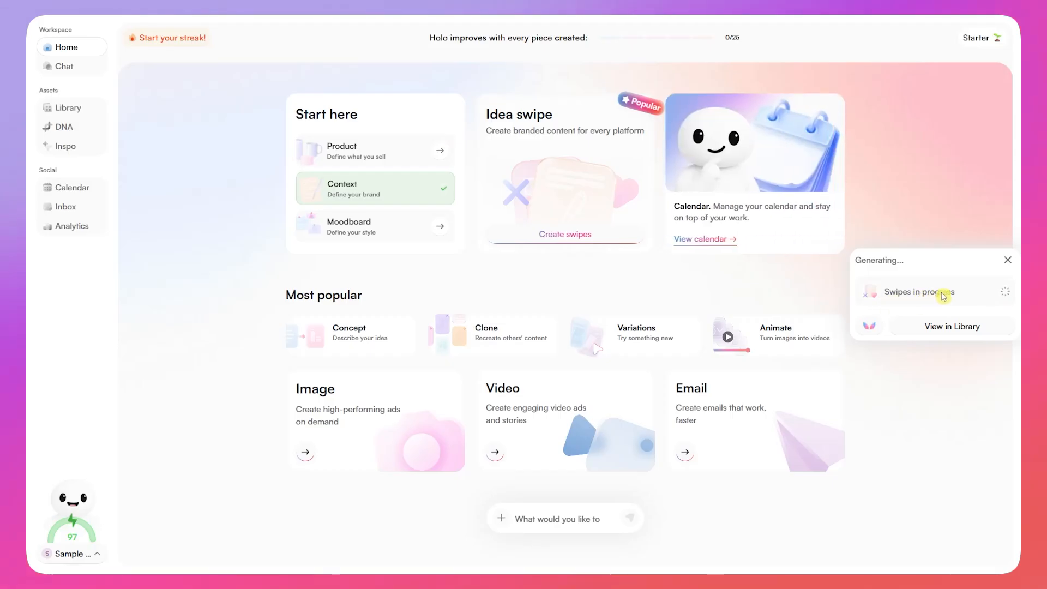
Open the generated swipes in the library and save the first and second Black Friday creatives.
left_click(977, 329)
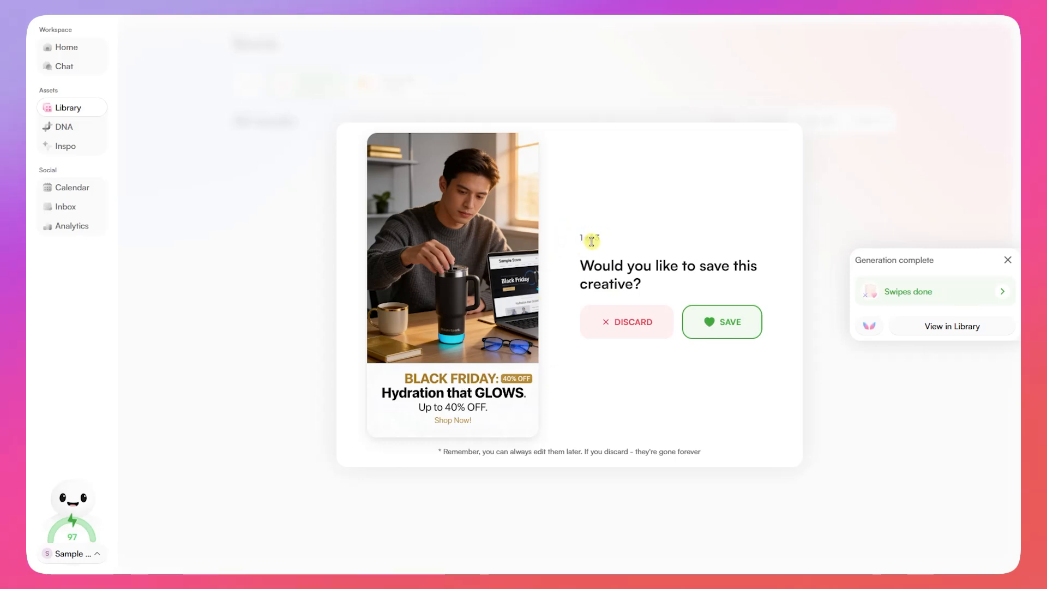
left_click_drag(581, 238, 733, 267)
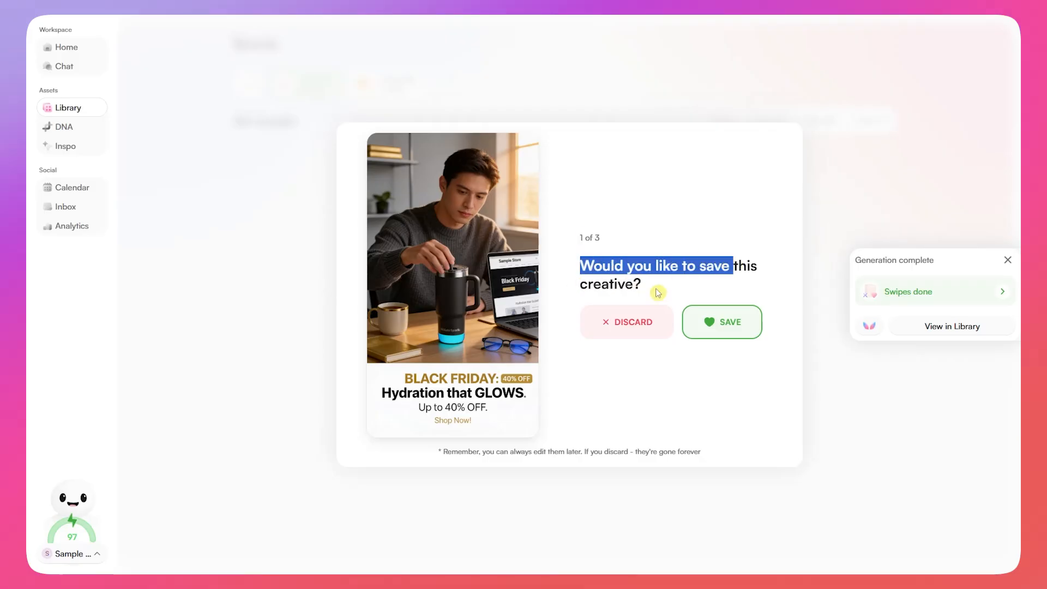
left_click(642, 284)
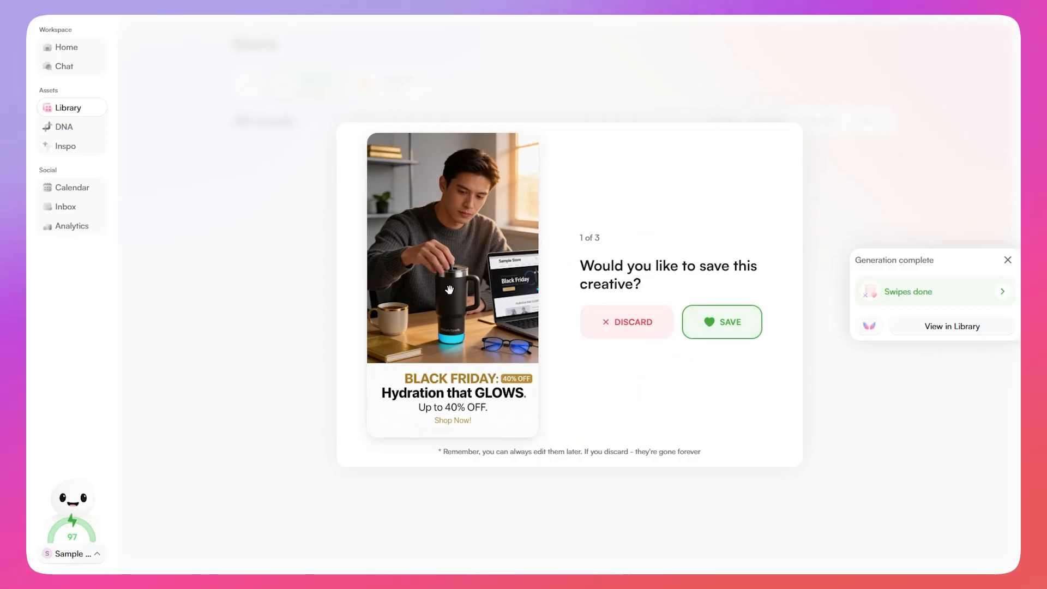
left_click(723, 332)
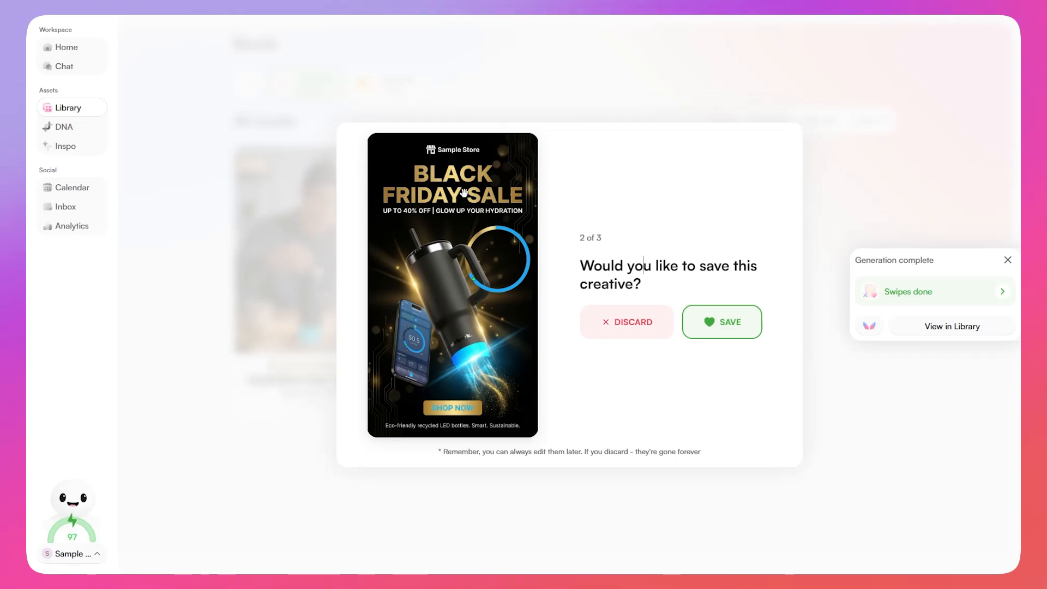
left_click(720, 327)
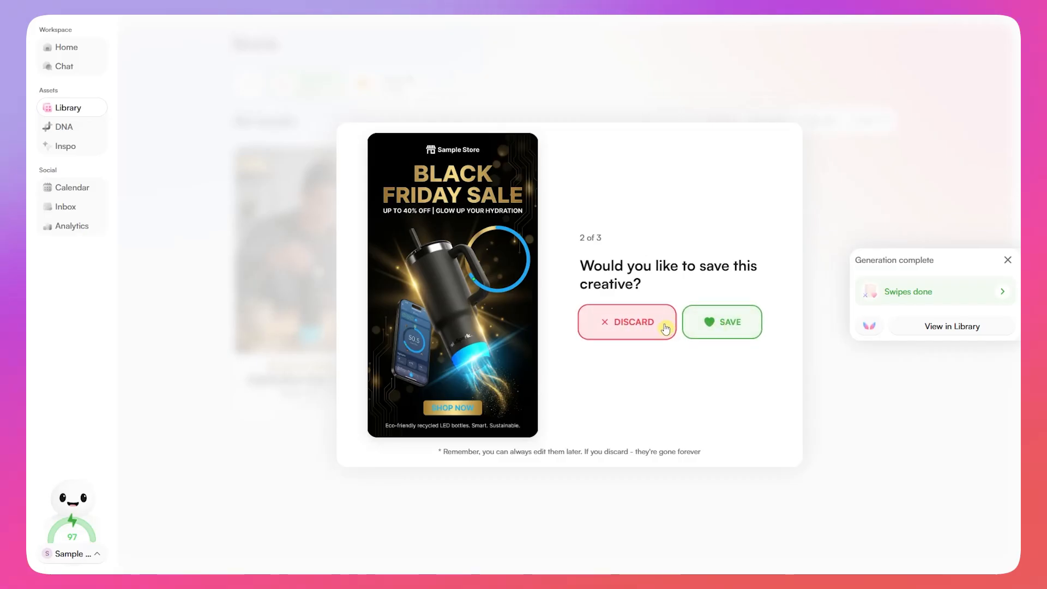
left_click(702, 323)
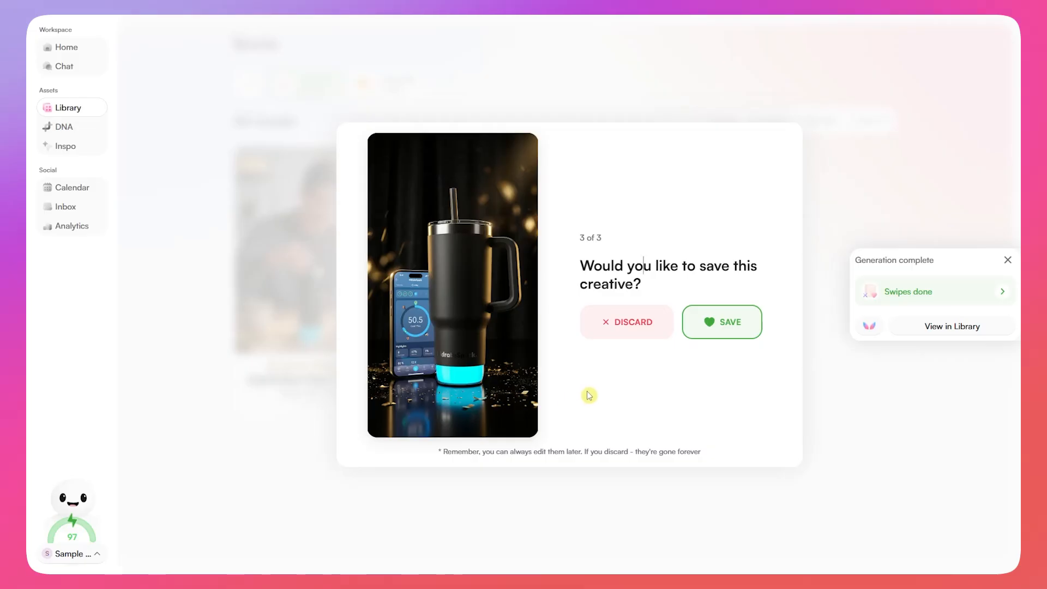
Discard the third creative and bring up the saved posters under Your Content on the home page.
left_click_drag(453, 452, 682, 449)
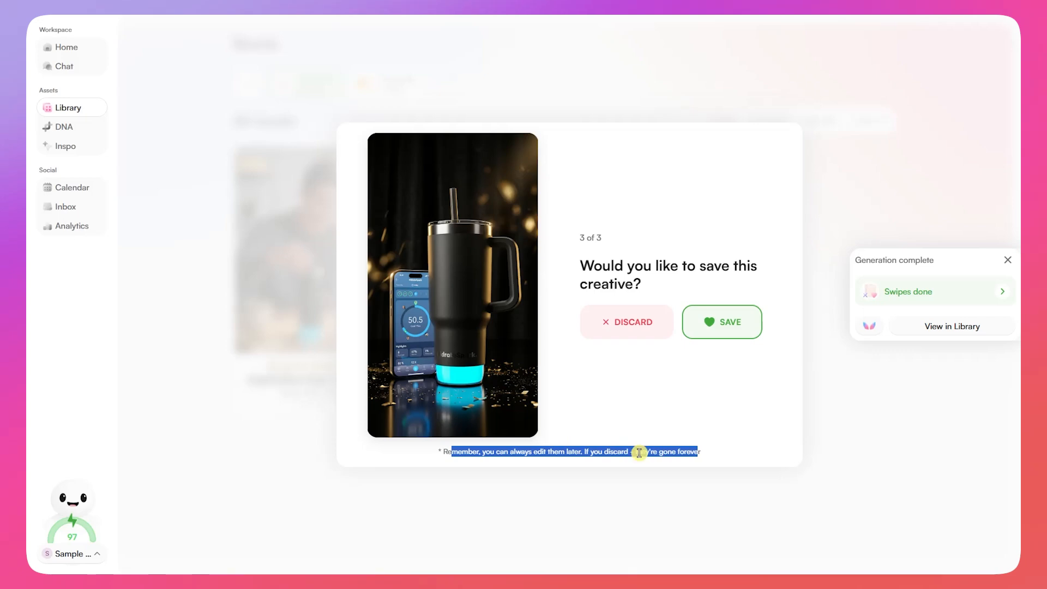
left_click(639, 412)
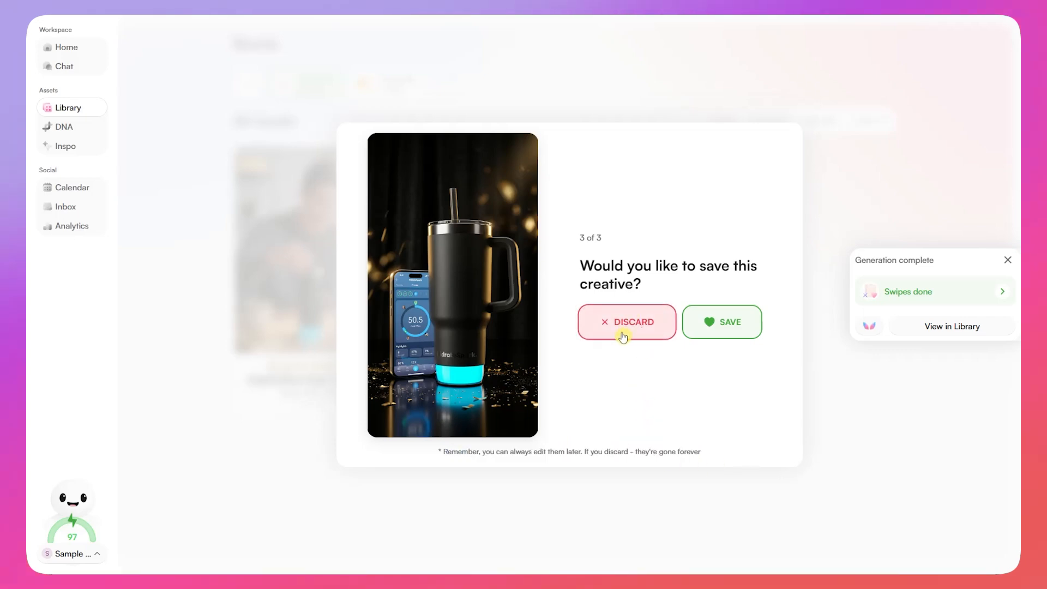
left_click(623, 334)
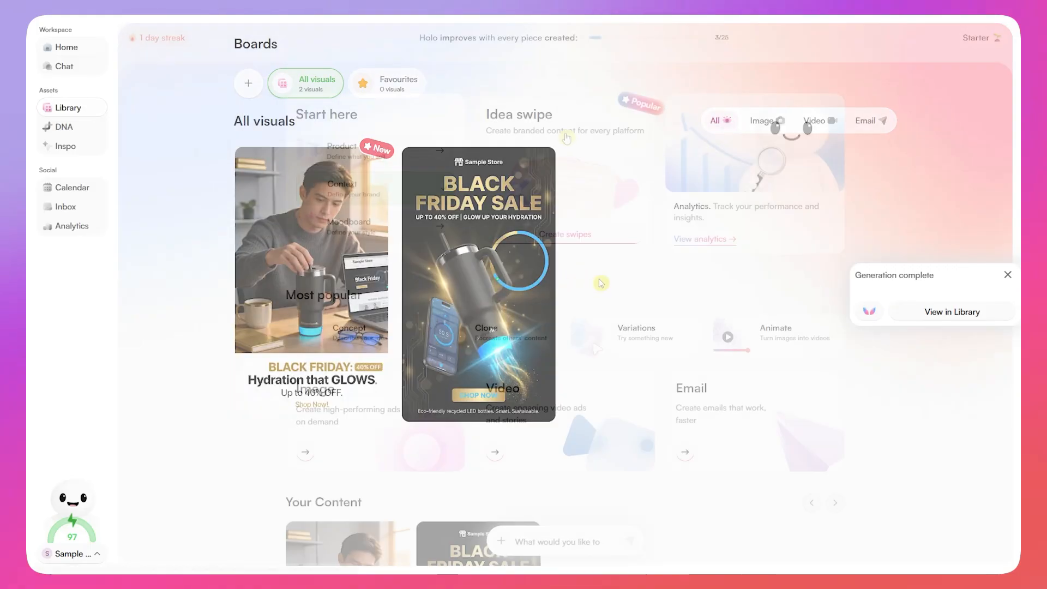
scroll(287, 304, "down", 4)
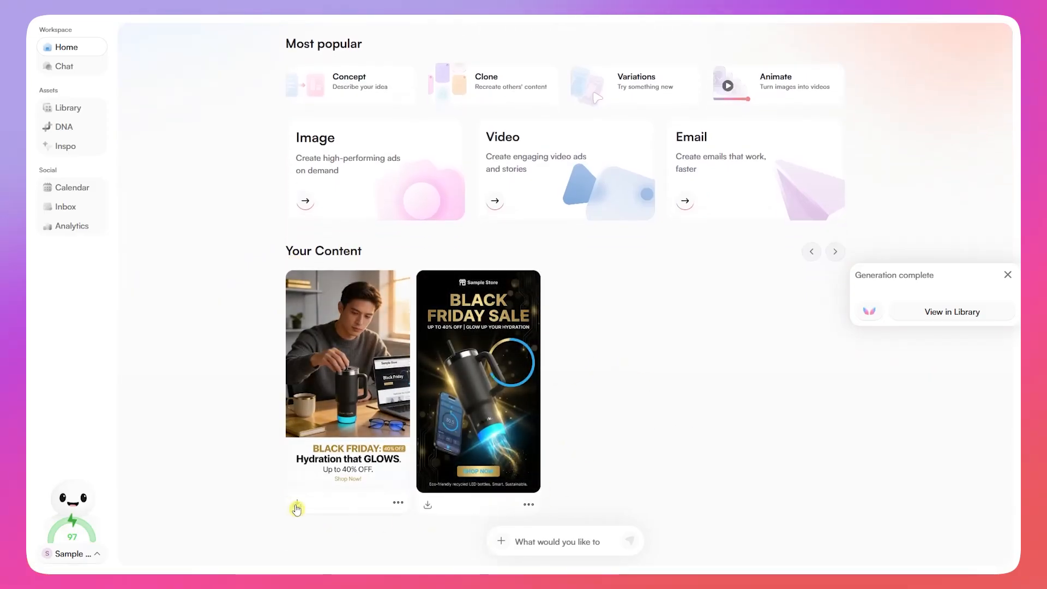
Open the first saved Black Friday poster, showing the man with the tumbler, for editing.
left_click(397, 502)
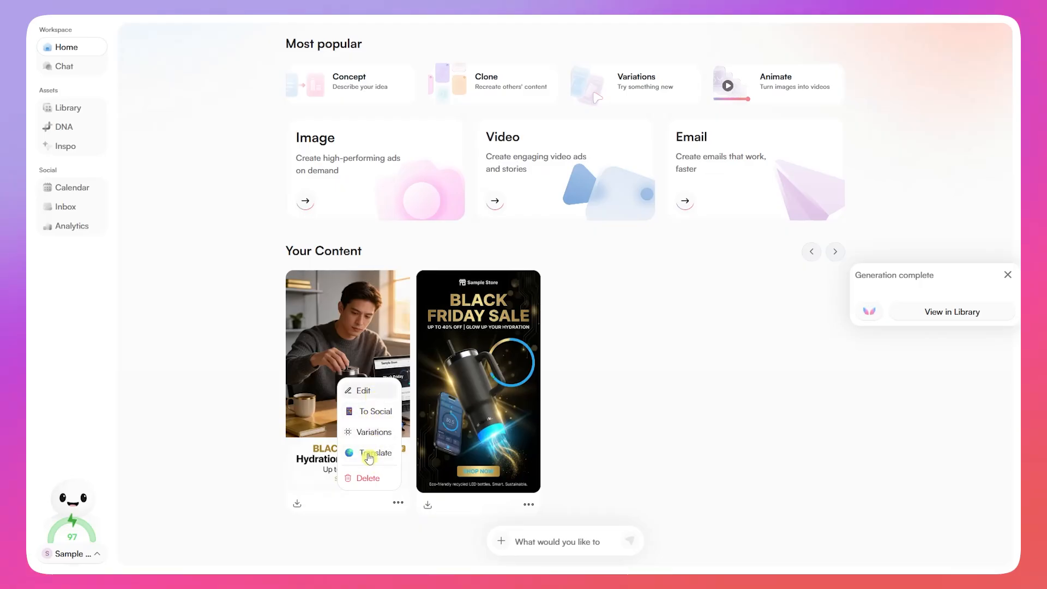
left_click(370, 394)
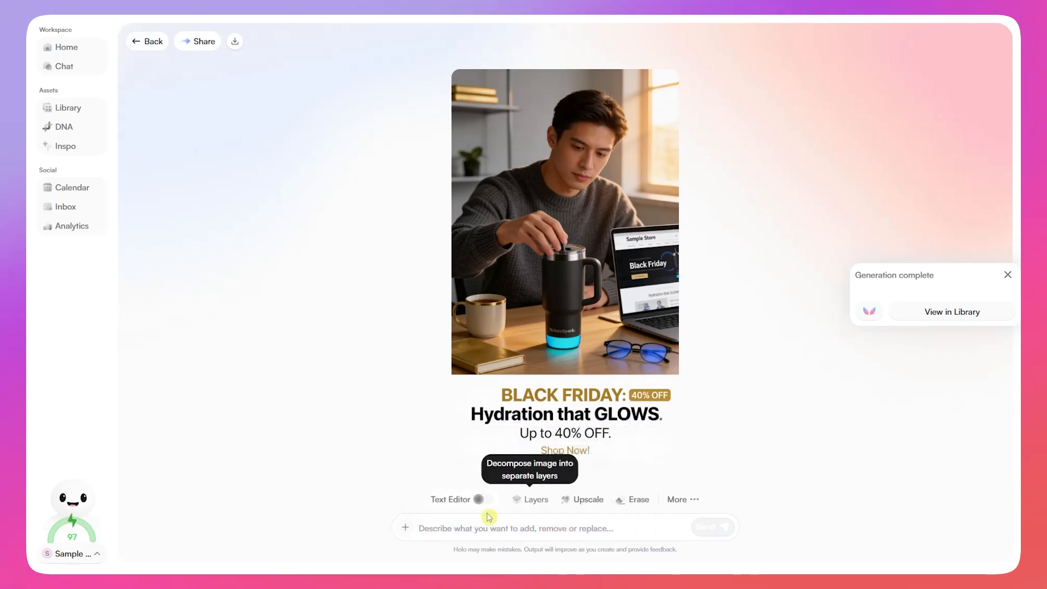
left_click(469, 532)
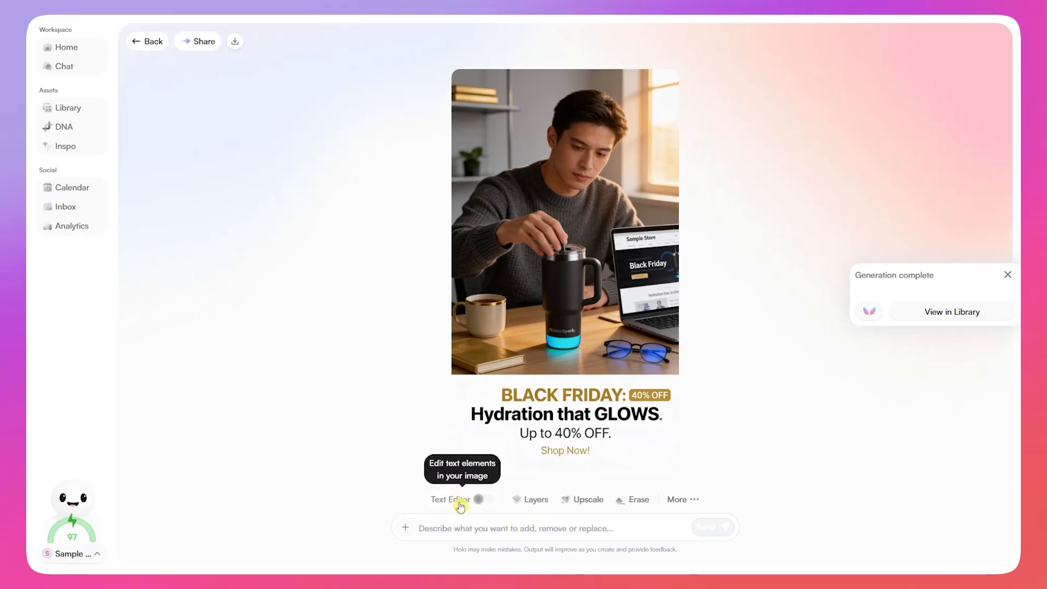
left_click(479, 500)
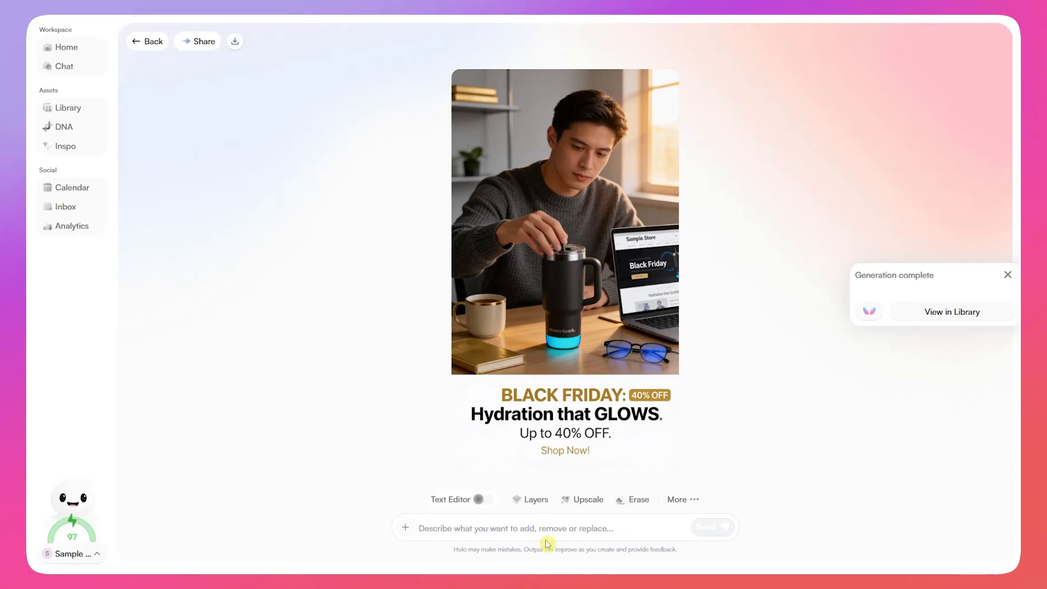
Send the edit request "i want a header with this coupon code: BLCKFRDAY10" for the poster.
type("i want a header with this cou")
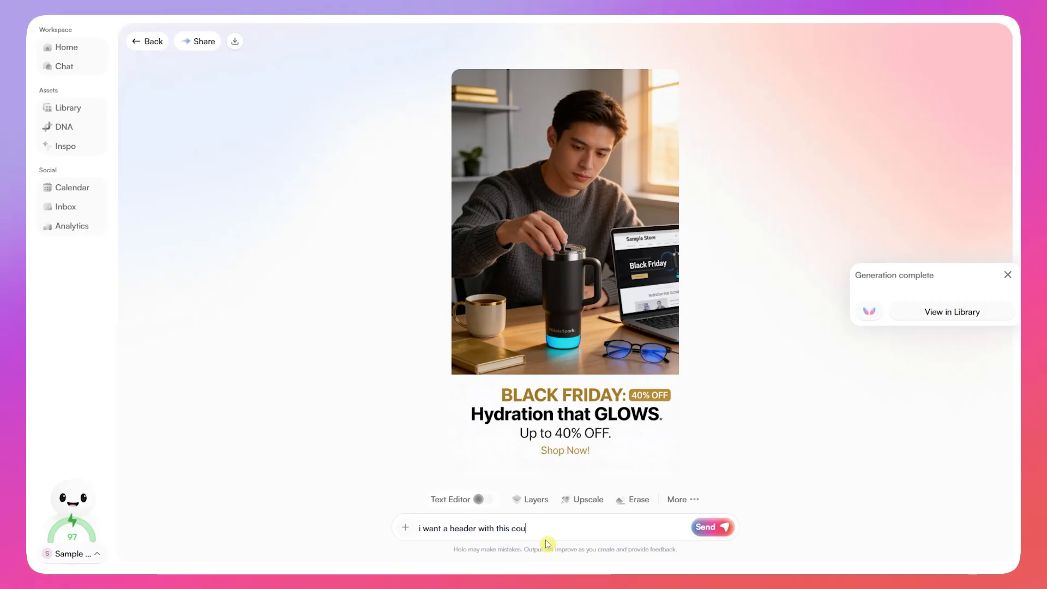
type("lack")
key("BackSpace")
key("BackSpace")
key("BackSpace")
key("BackSpace")
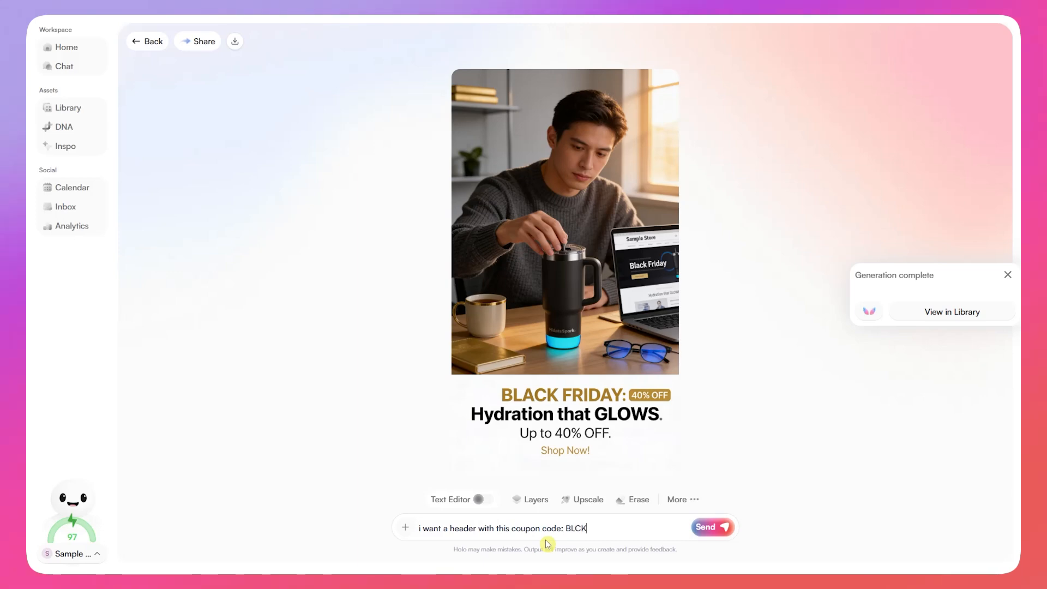
type("LCKFRDAY10")
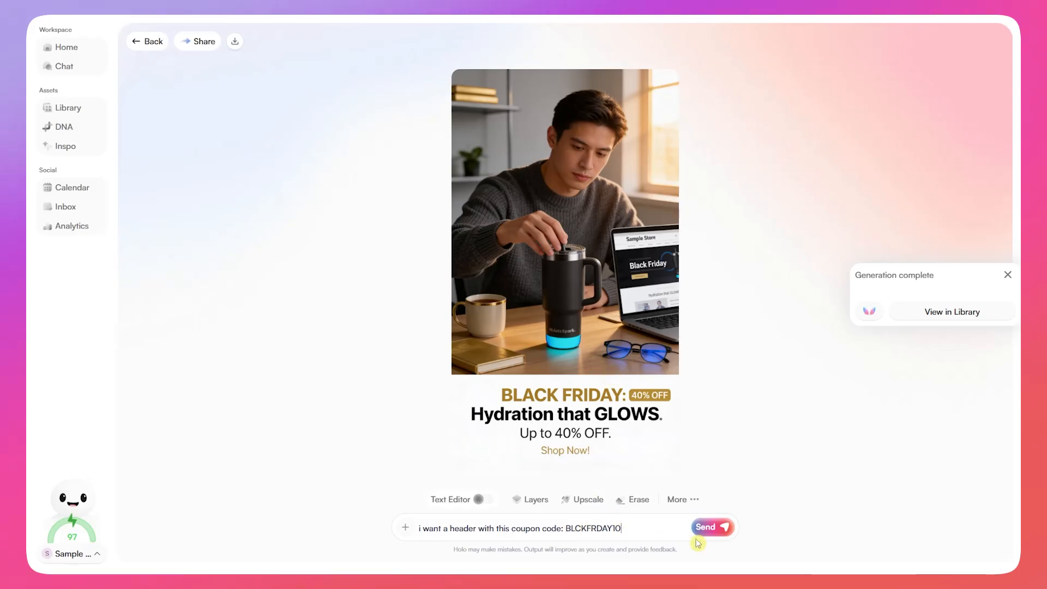
left_click(709, 528)
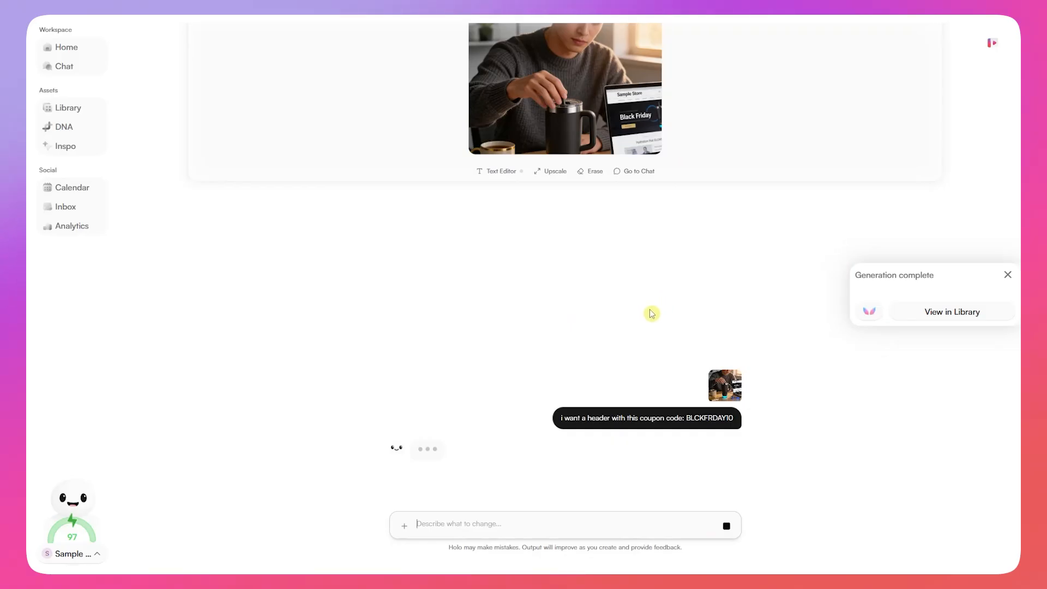
left_click_drag(561, 418, 729, 417)
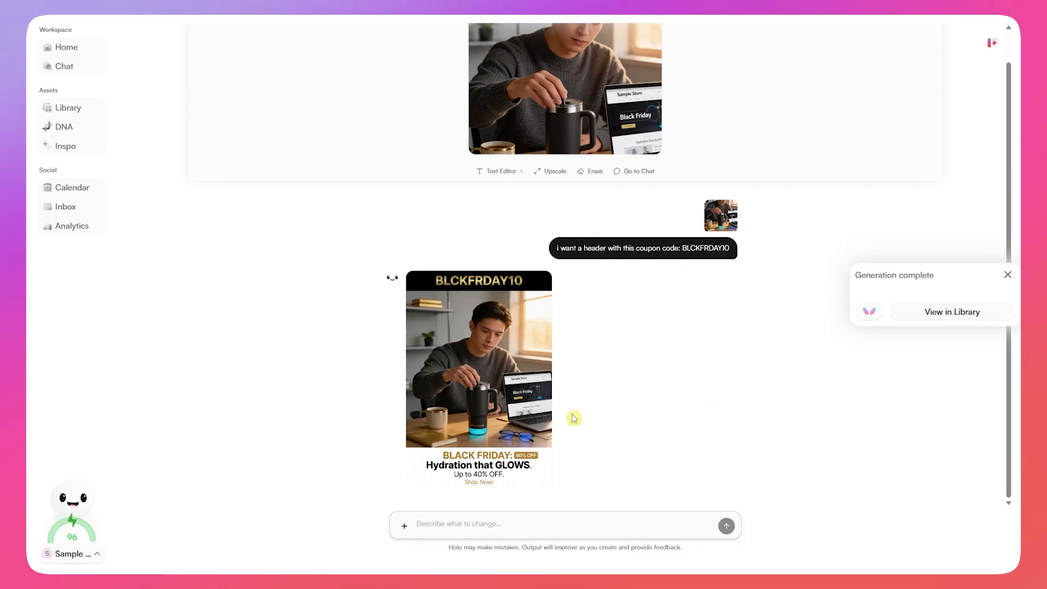
Return to the original poster's preview and upscale the image, confirming the credit use.
left_click(541, 523)
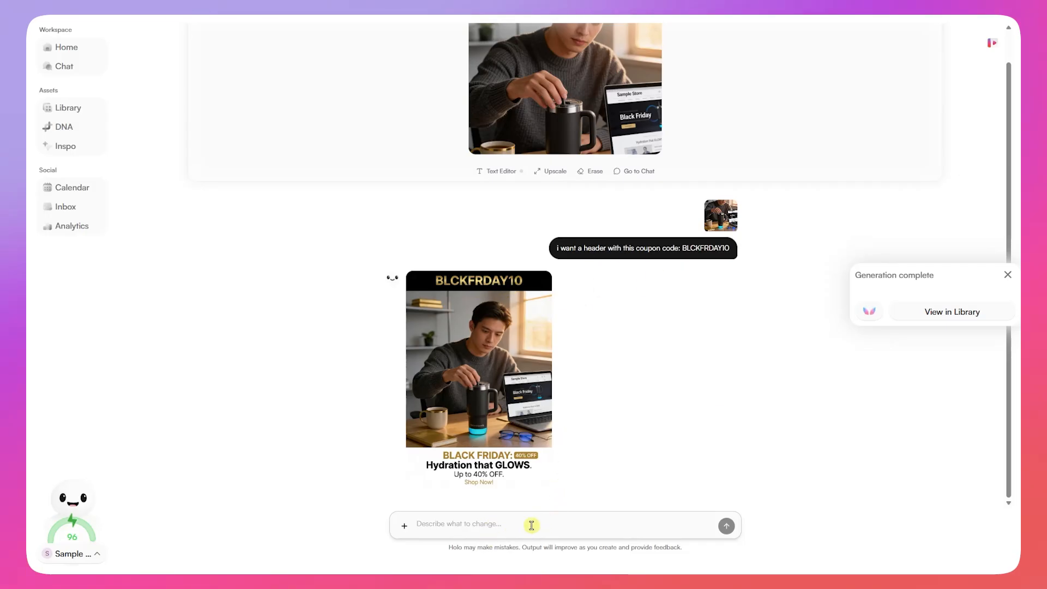
scroll(603, 324, "up", 1)
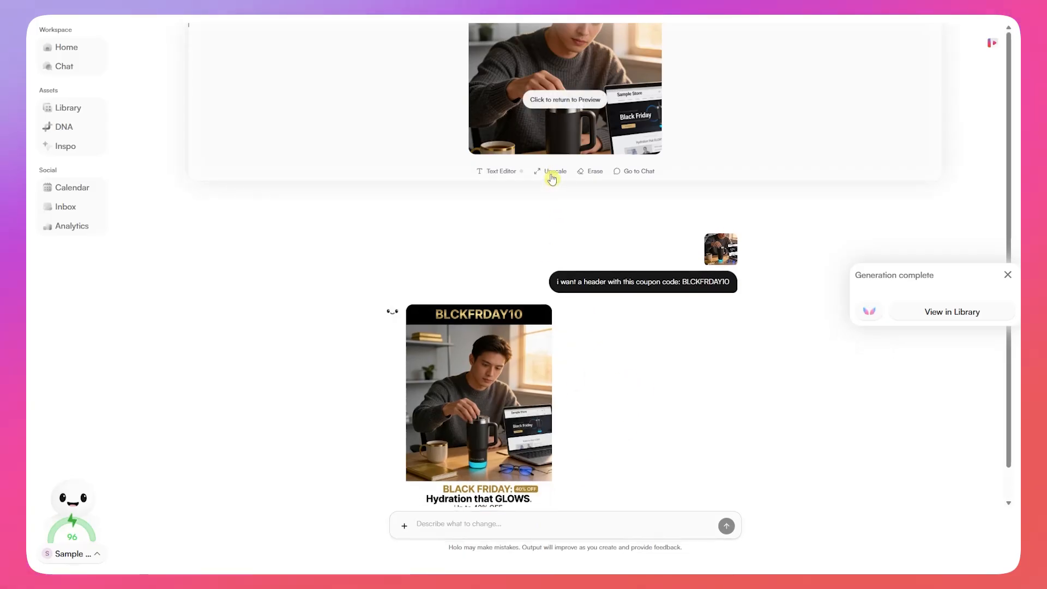
left_click(552, 174)
left_click(589, 504)
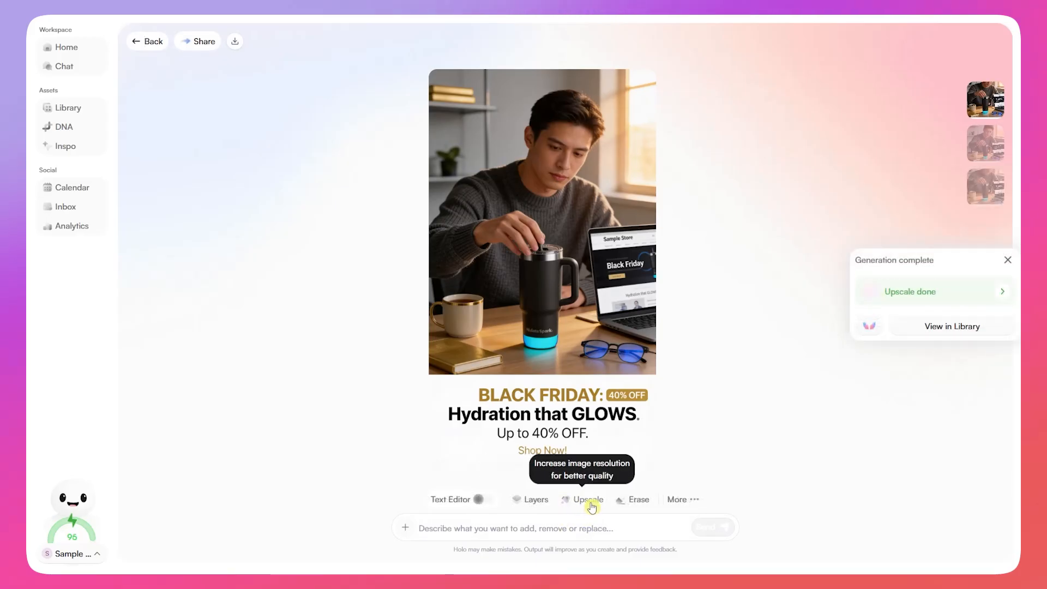
left_click(583, 504)
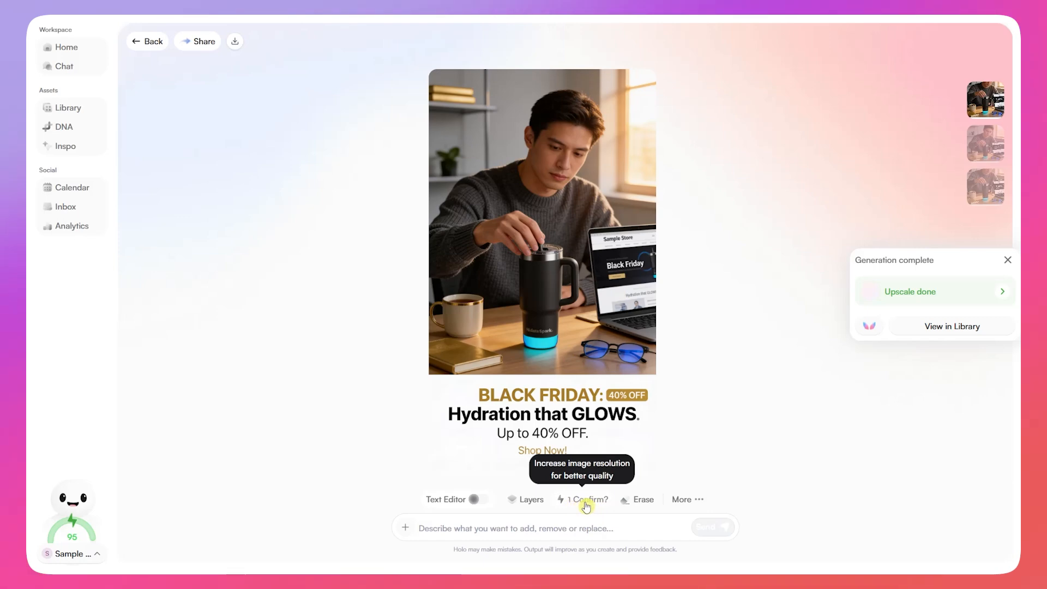
left_click(596, 494)
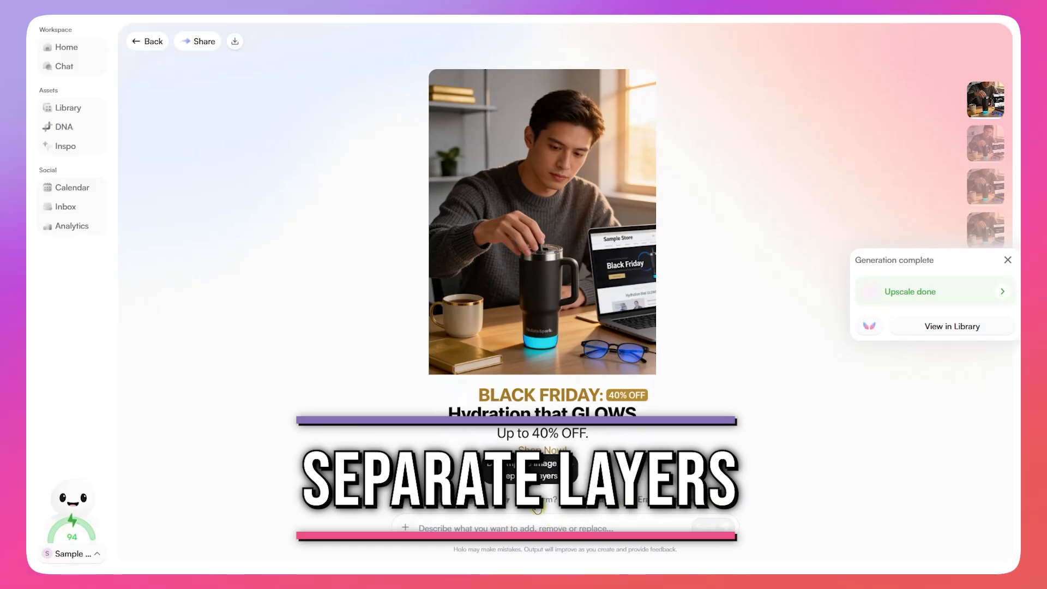
Try decomposing the poster into separate image layers, then leave the layers dialog.
left_click(537, 507)
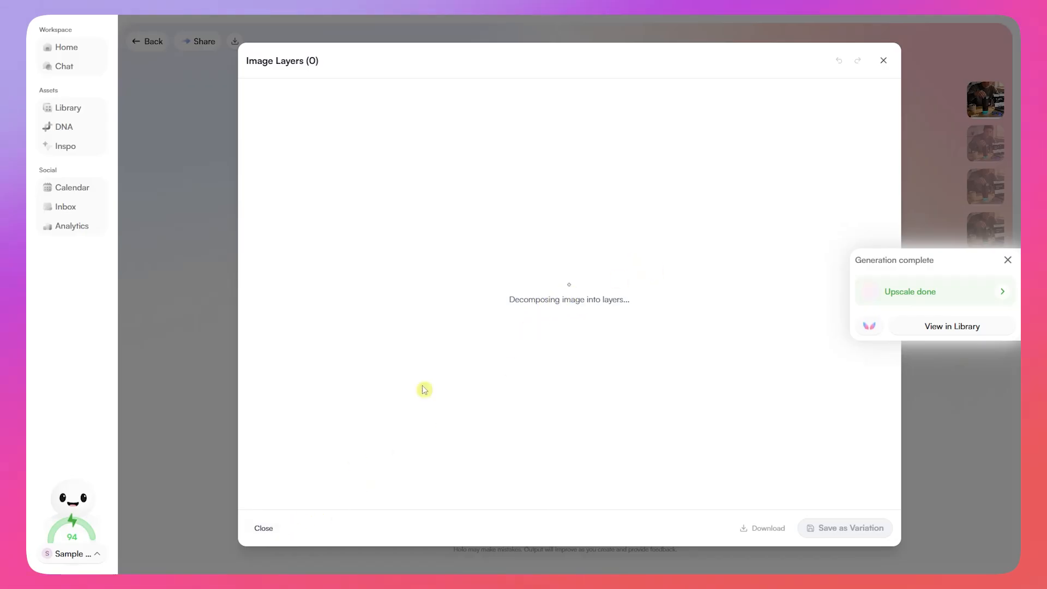
left_click(269, 532)
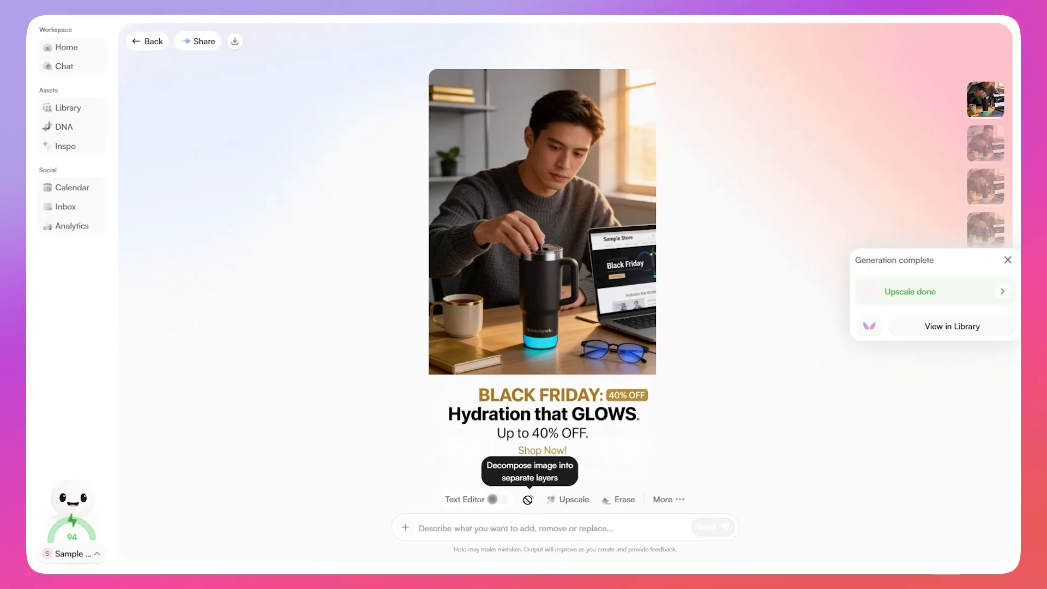
Erase the blue-lens glasses from the desk beside the laptop in the poster.
left_click(641, 505)
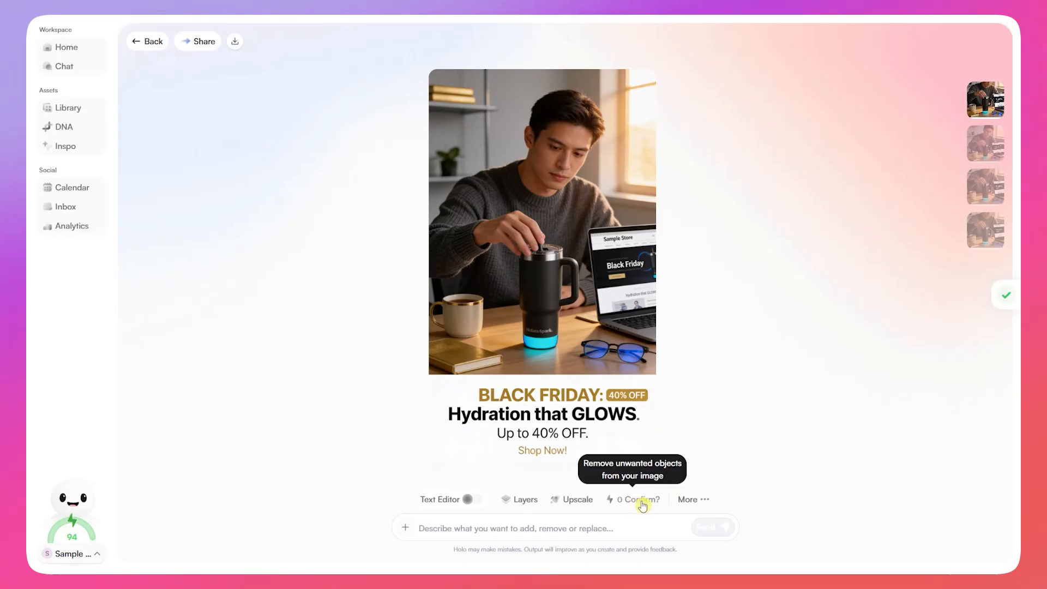
left_click(643, 506)
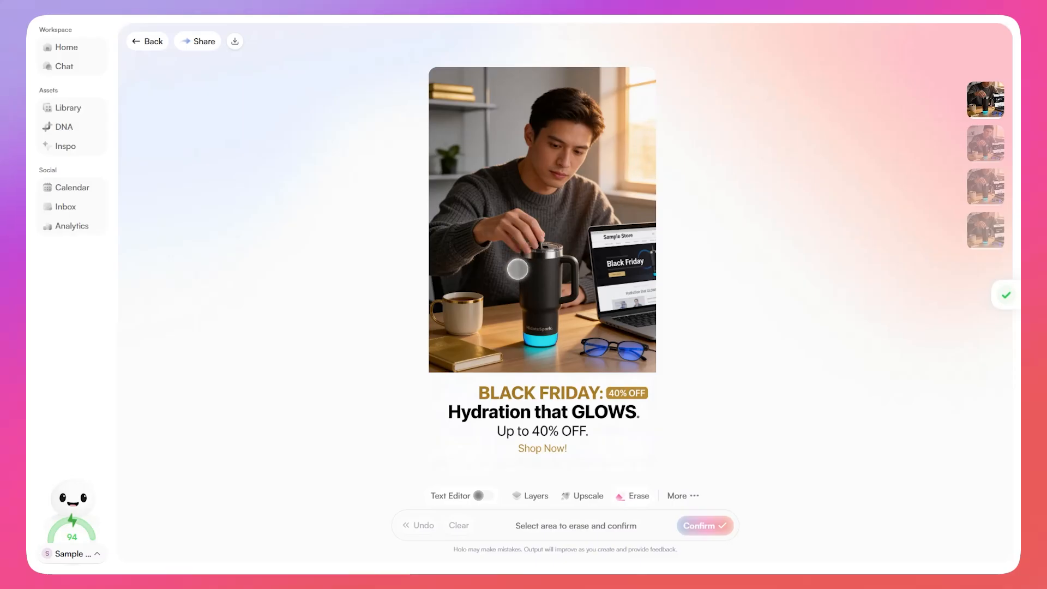
mouse_move(570, 343)
left_mouse_down()
mouse_move(646, 354)
mouse_move(601, 348)
left_mouse_up()
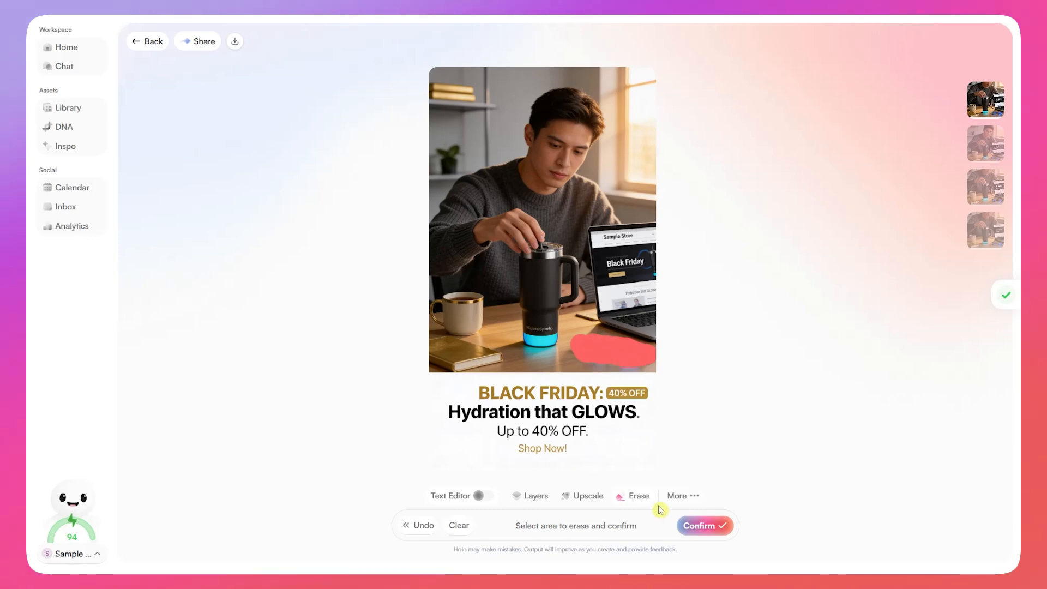
left_click(691, 499)
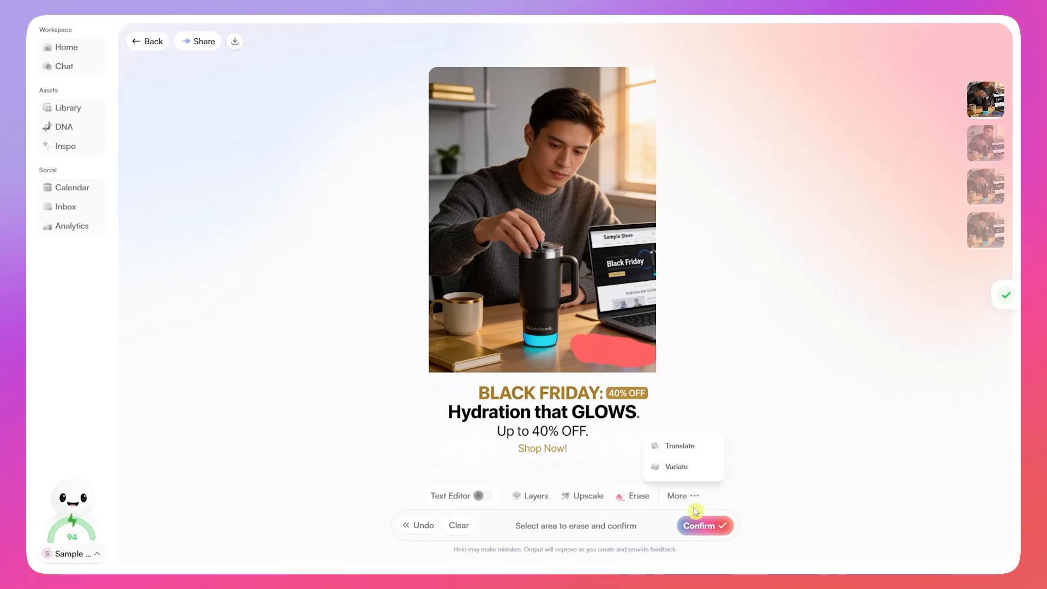
left_click(710, 533)
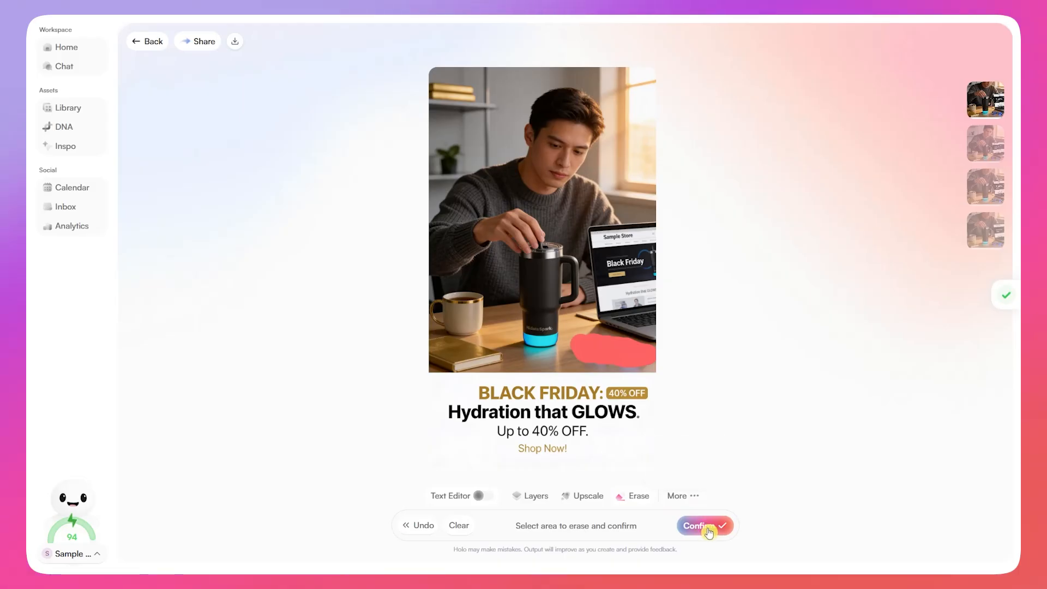
left_click(709, 529)
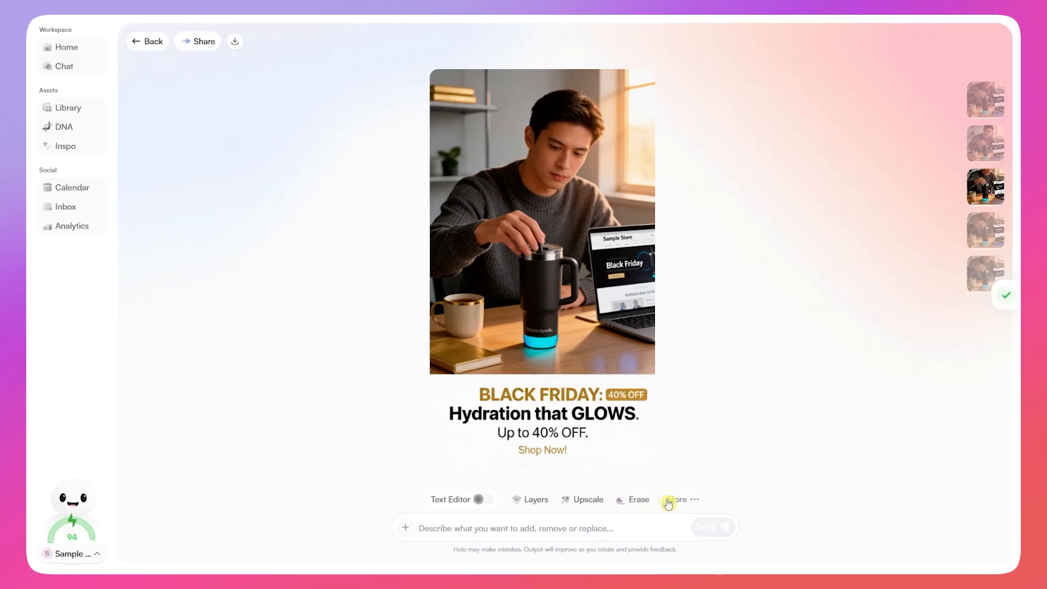
Translate the poster without glasses into Spanish.
left_click(695, 502)
left_click(670, 452)
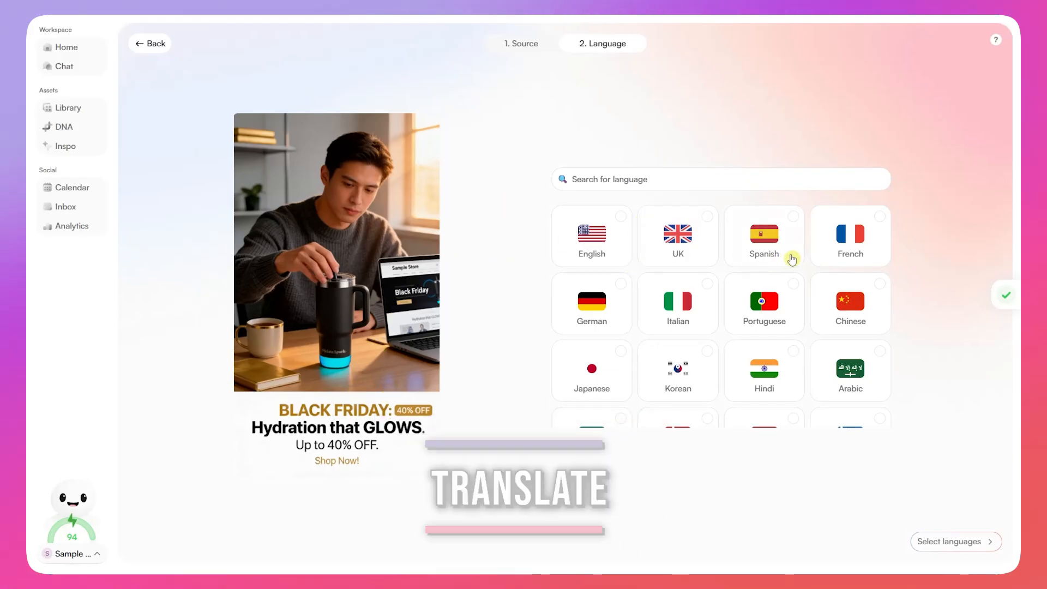
left_click(768, 241)
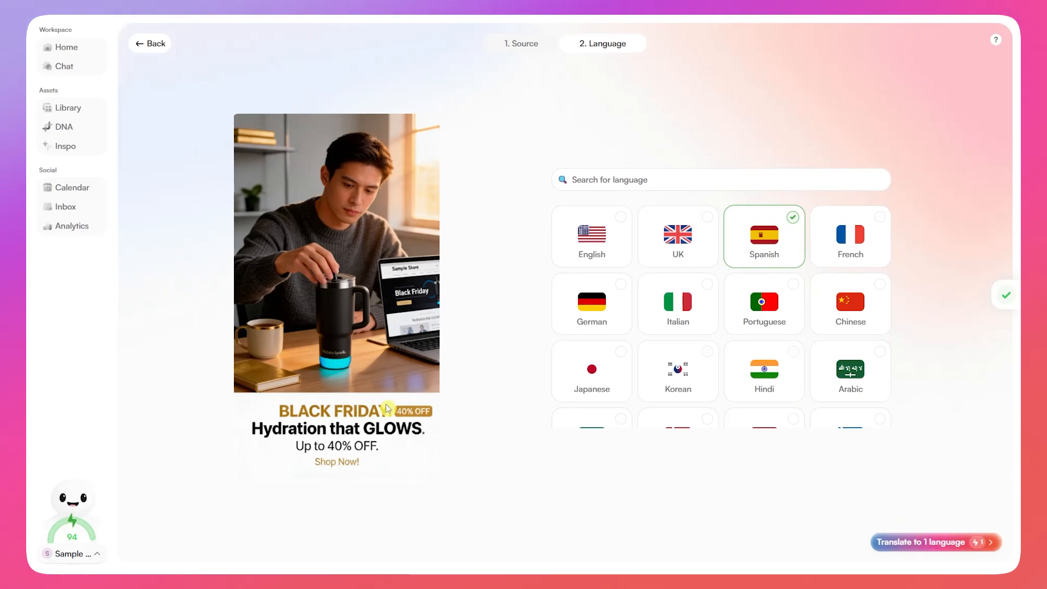
left_click(927, 543)
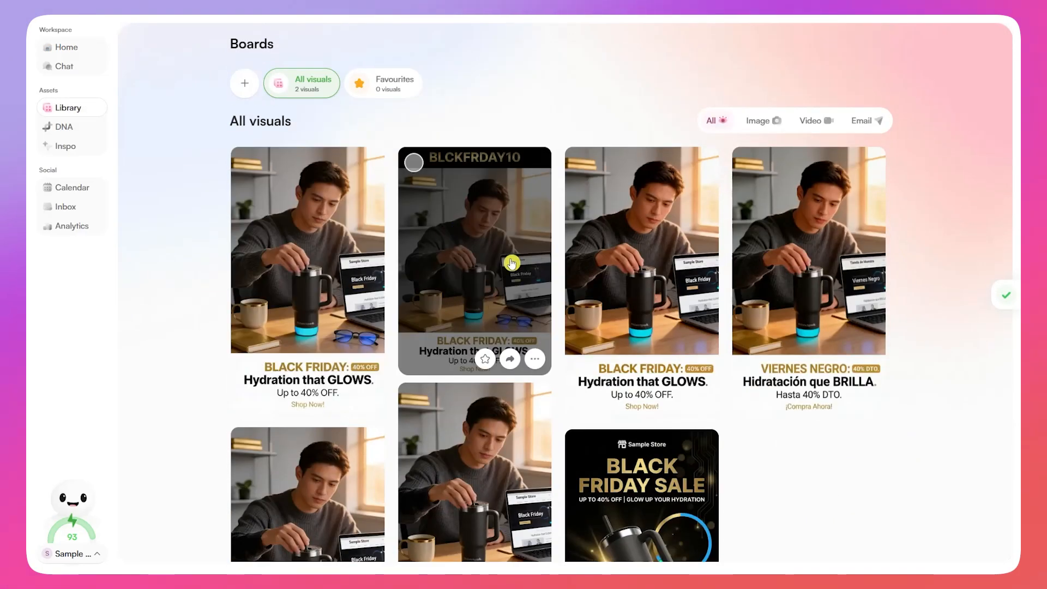
Examine the Spanish translation and the original poster with glasses at full size in the library.
left_click(785, 376)
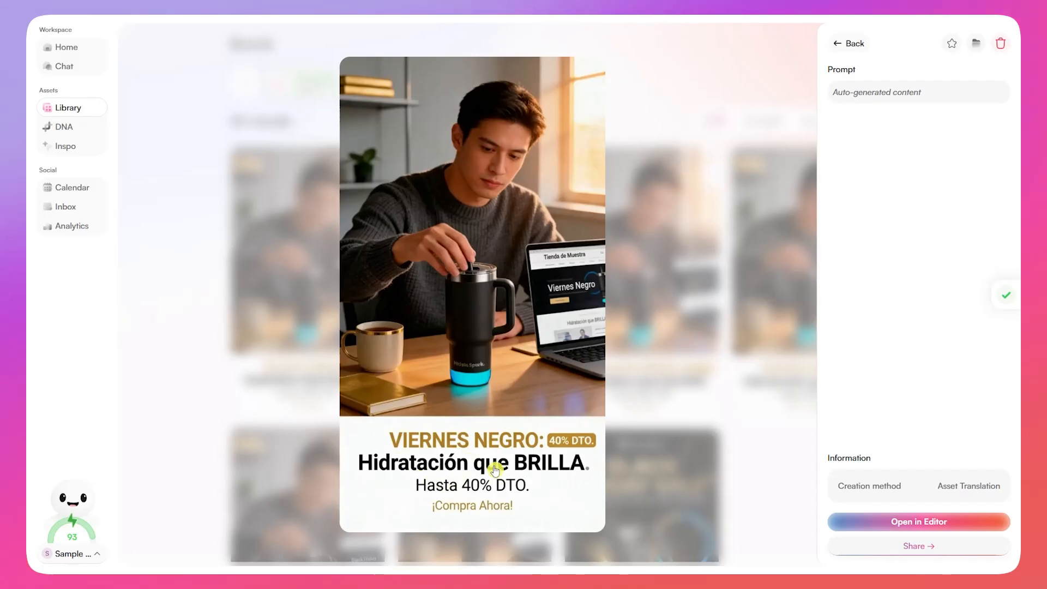
left_click(715, 313)
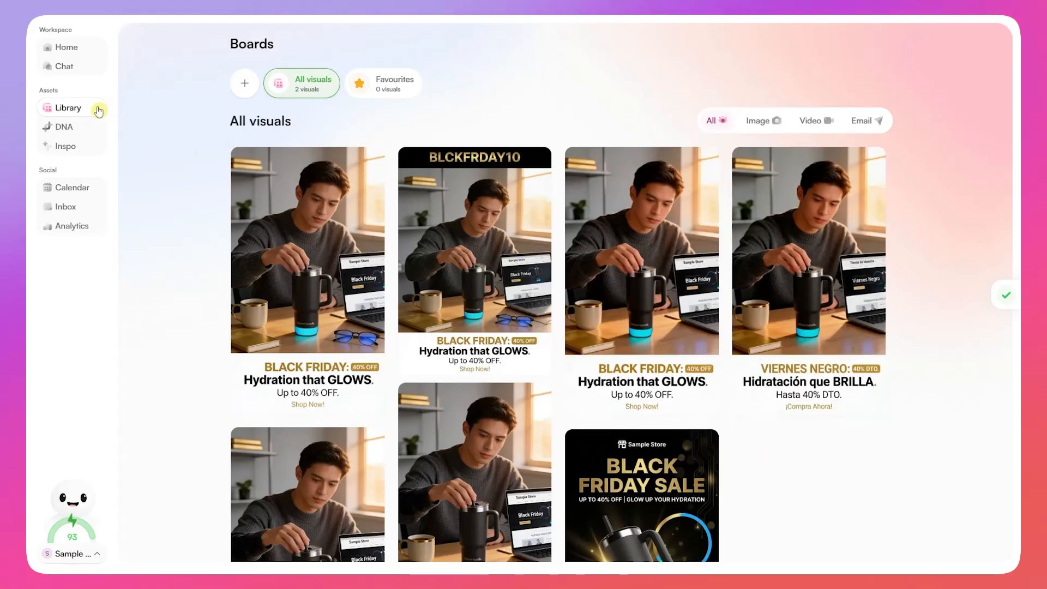
scroll(337, 352, "down", 1)
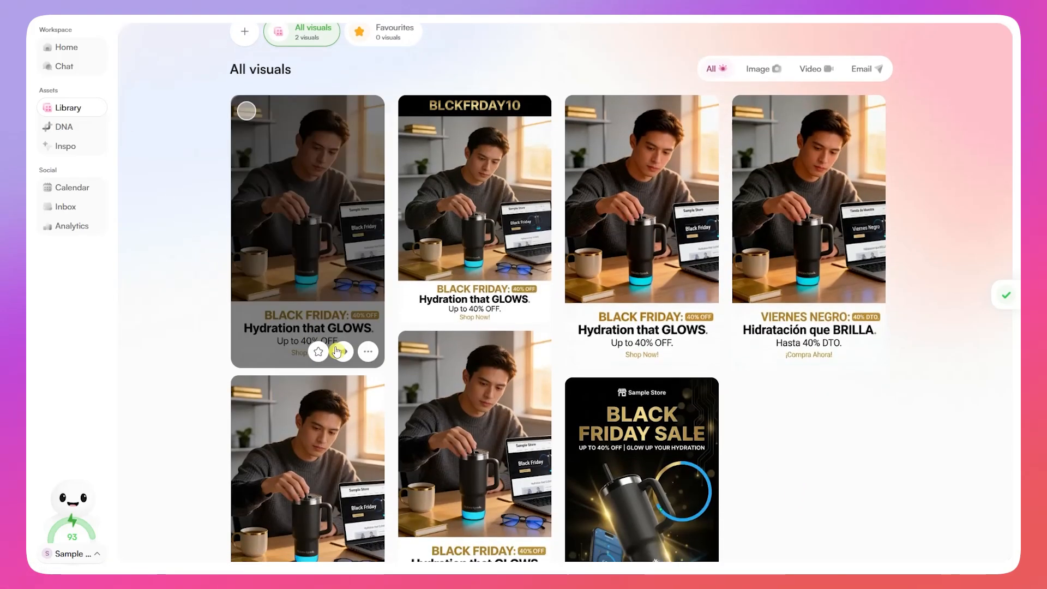
left_click(337, 299)
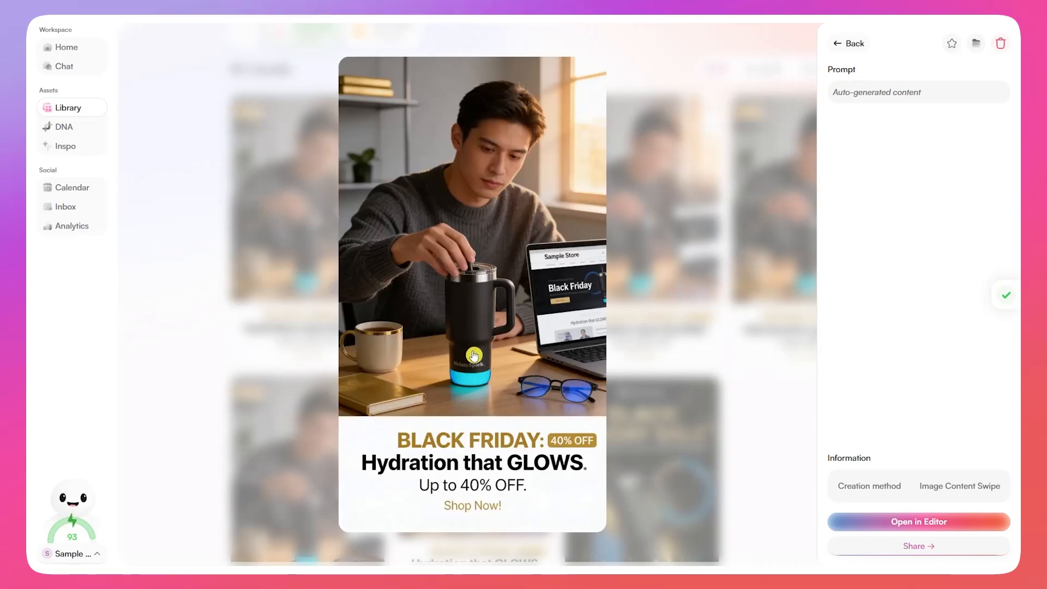
left_click(290, 301)
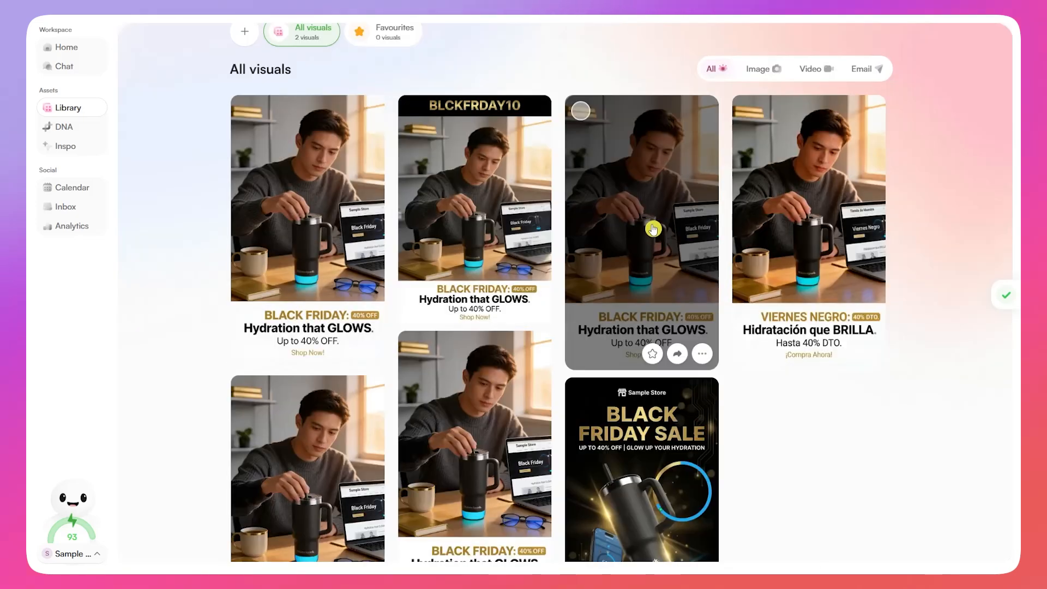
Open the English poster without glasses in the editor and bring up its variation settings.
left_click(647, 228)
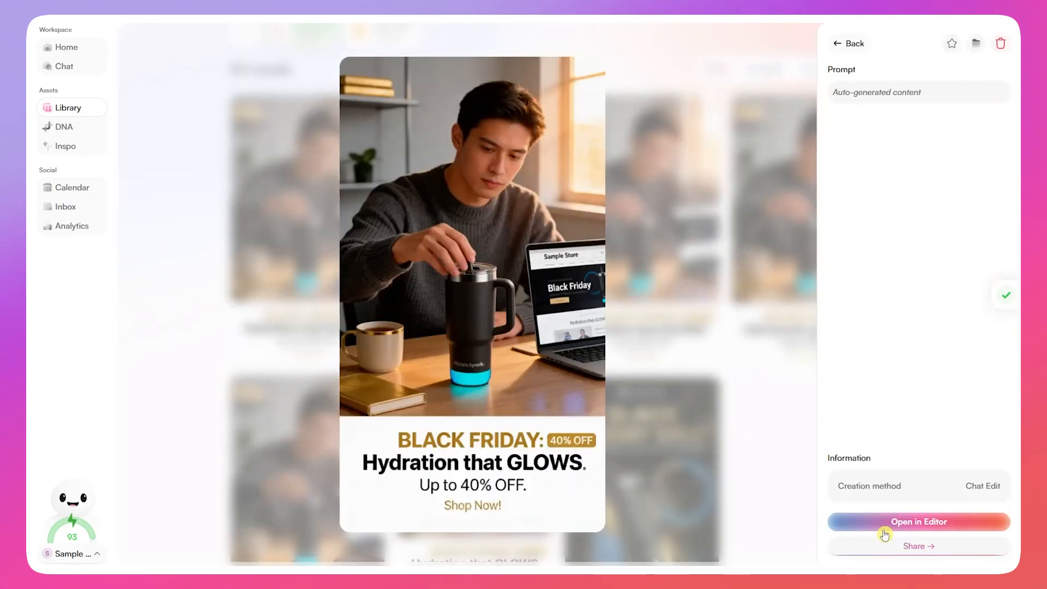
left_click(881, 525)
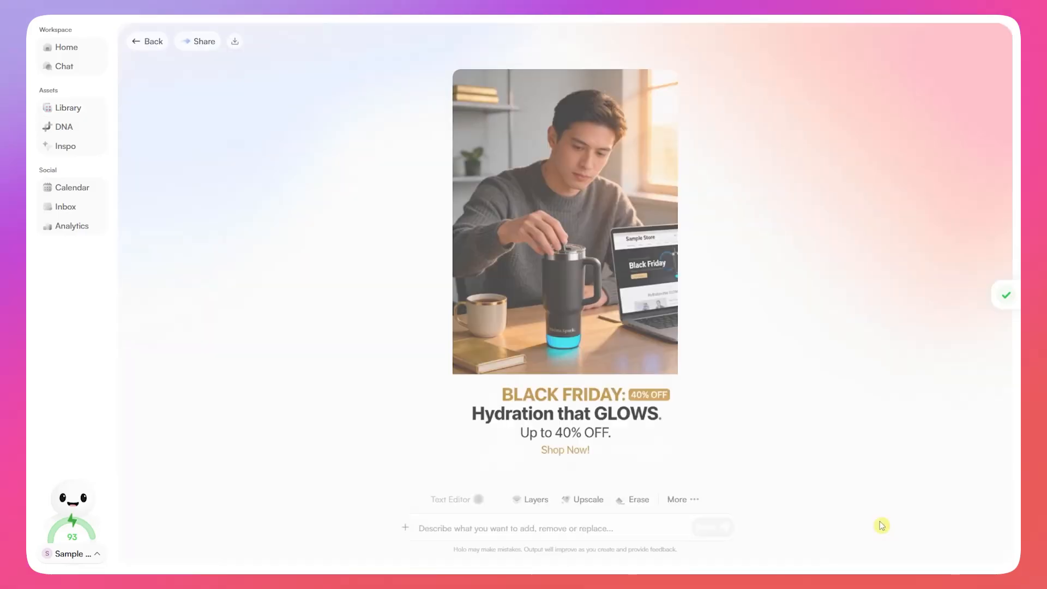
left_click(686, 498)
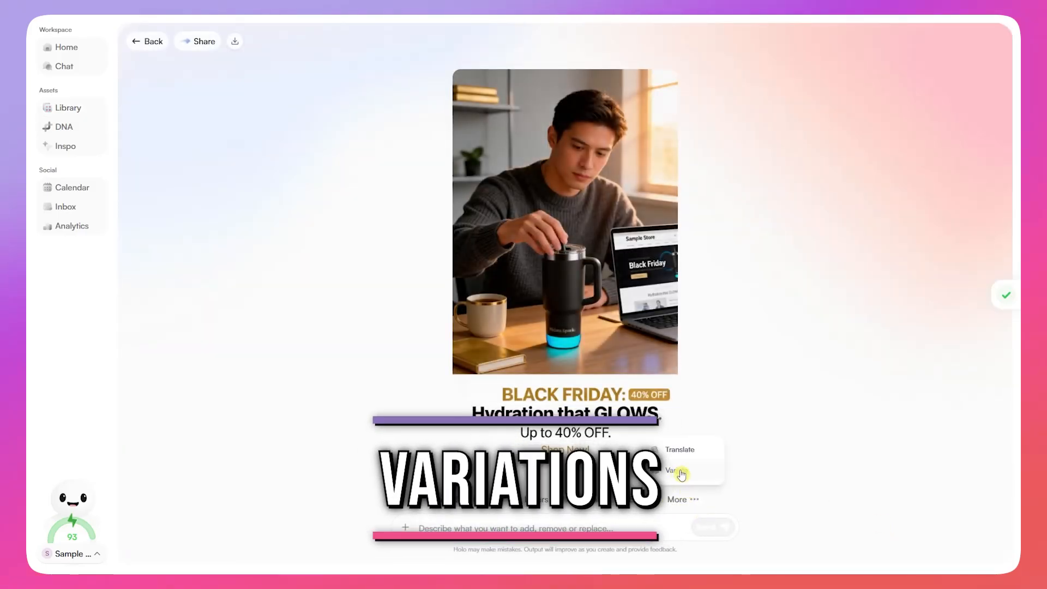
left_click(680, 473)
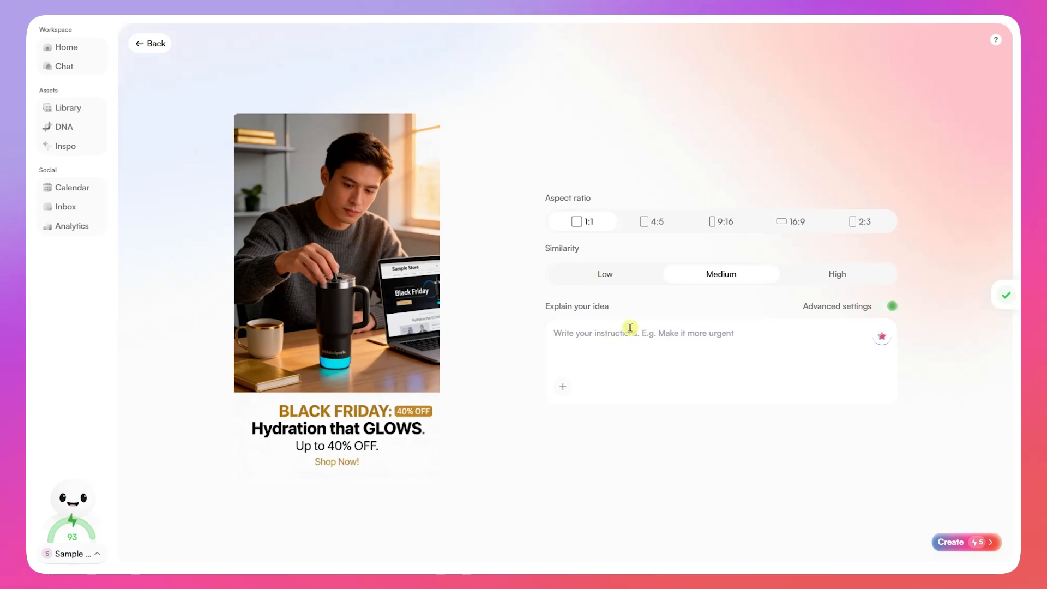
left_click(639, 351)
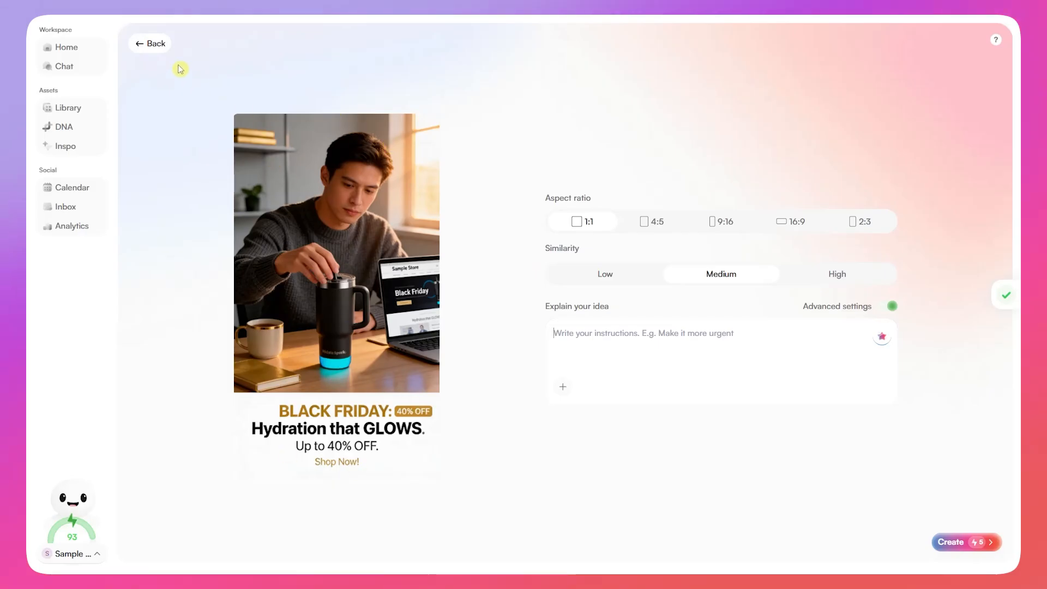
Leave the variation settings and add a text box reading "COUPON CODE" across the top of the poster's photo in the text editor.
left_click(150, 46)
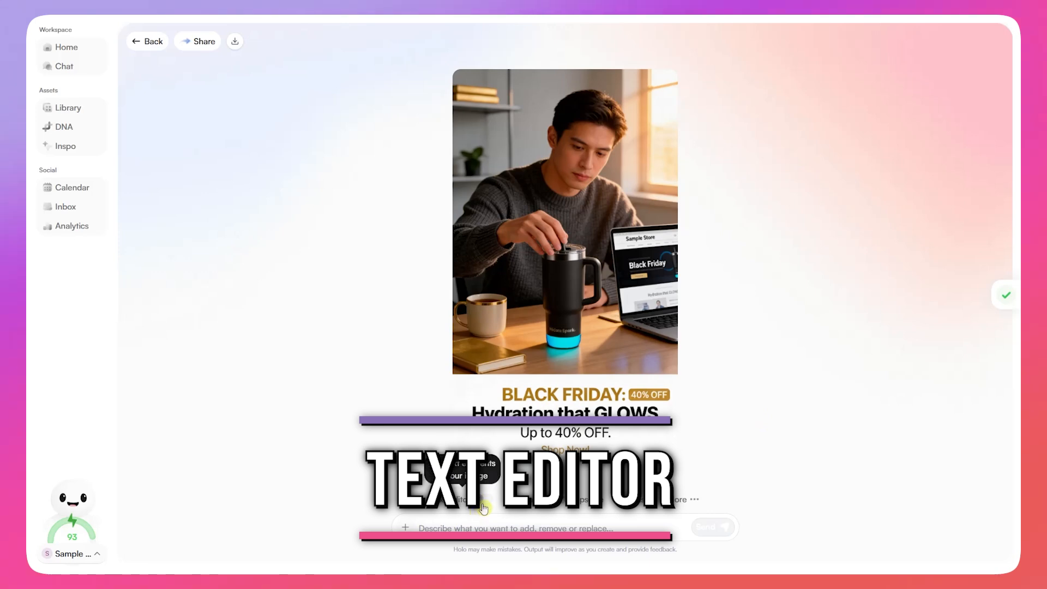
left_click(463, 500)
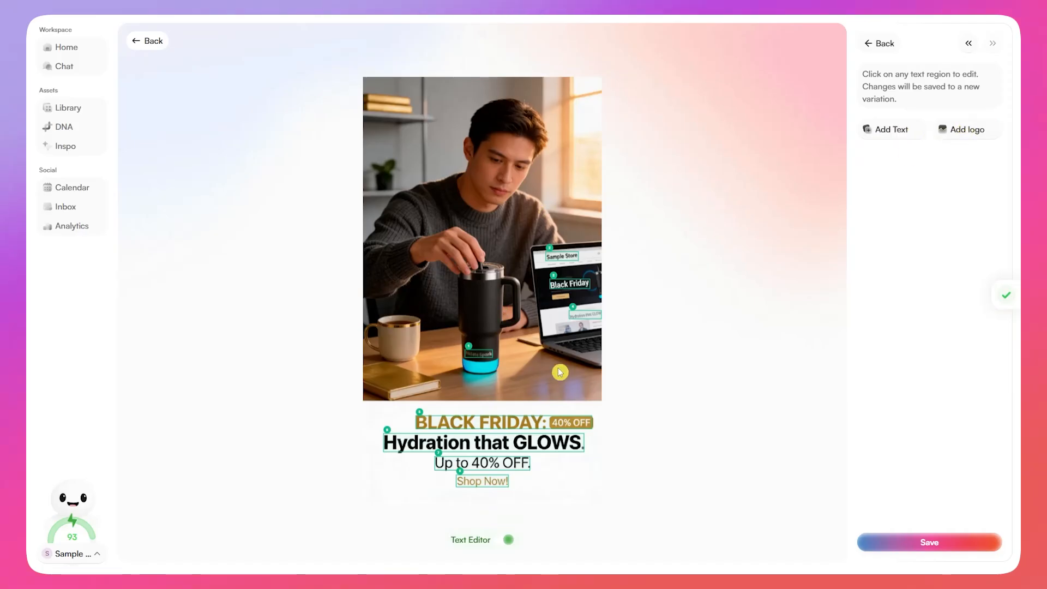
left_click(883, 134)
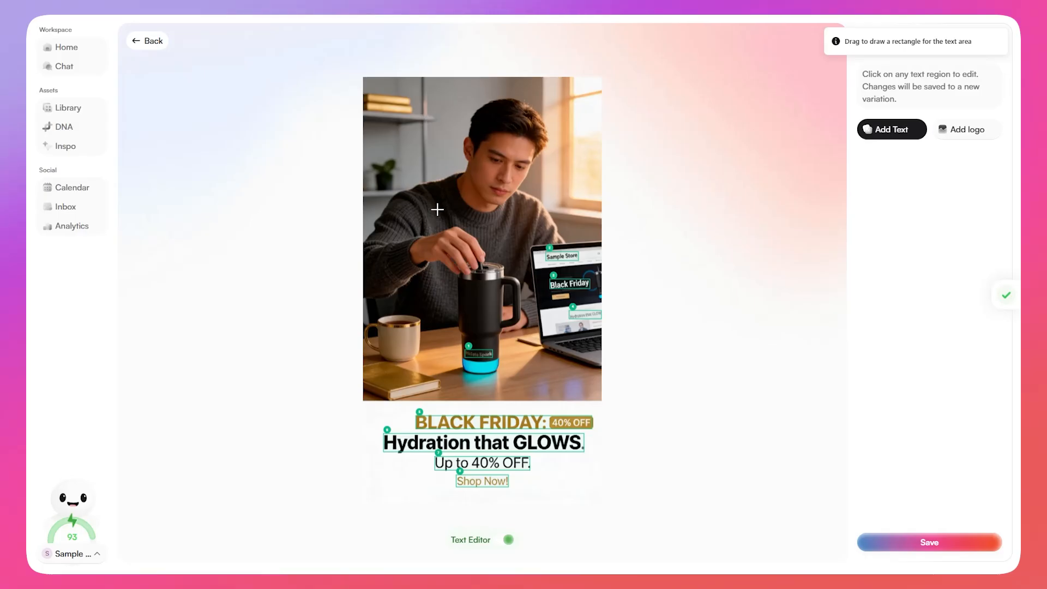
mouse_move(394, 92)
left_mouse_down()
mouse_move(491, 137)
mouse_move(579, 137)
left_mouse_up()
double_click(490, 109)
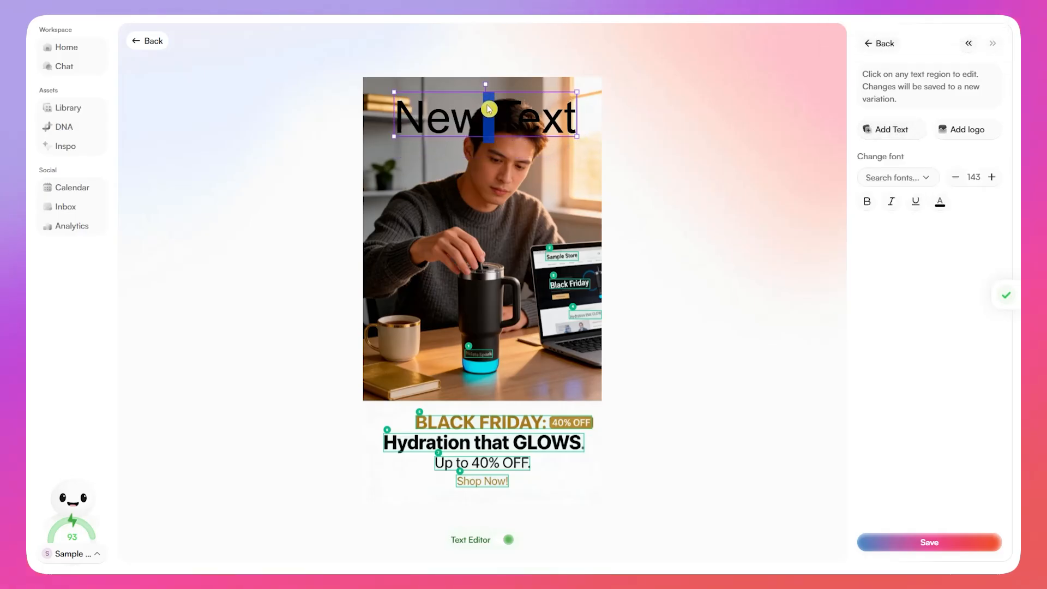
key("ctrl+a")
type("co")
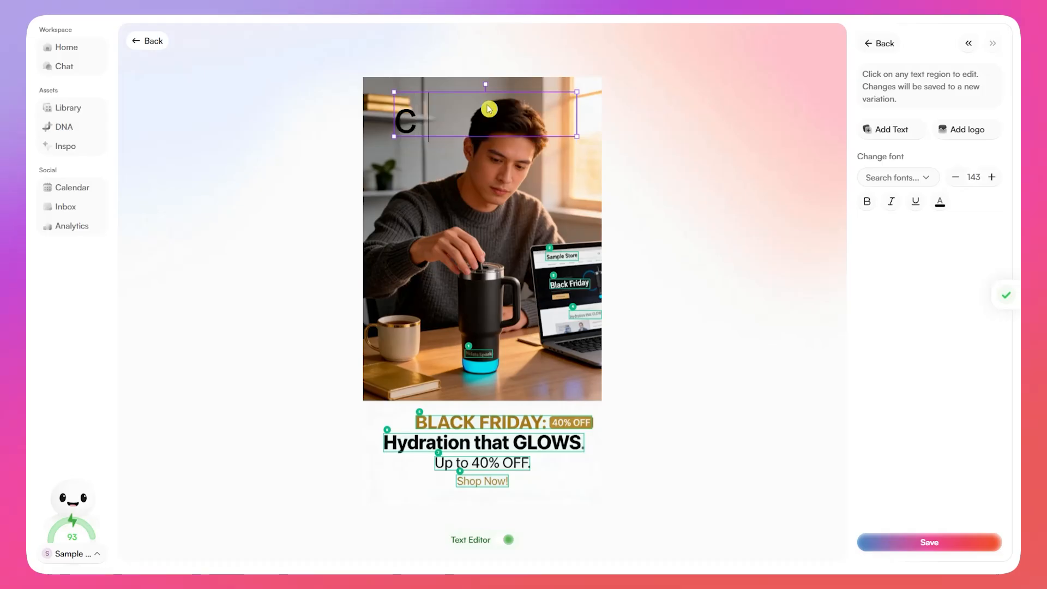
key("BackSpace")
key("BackSpace")
type("COUP")
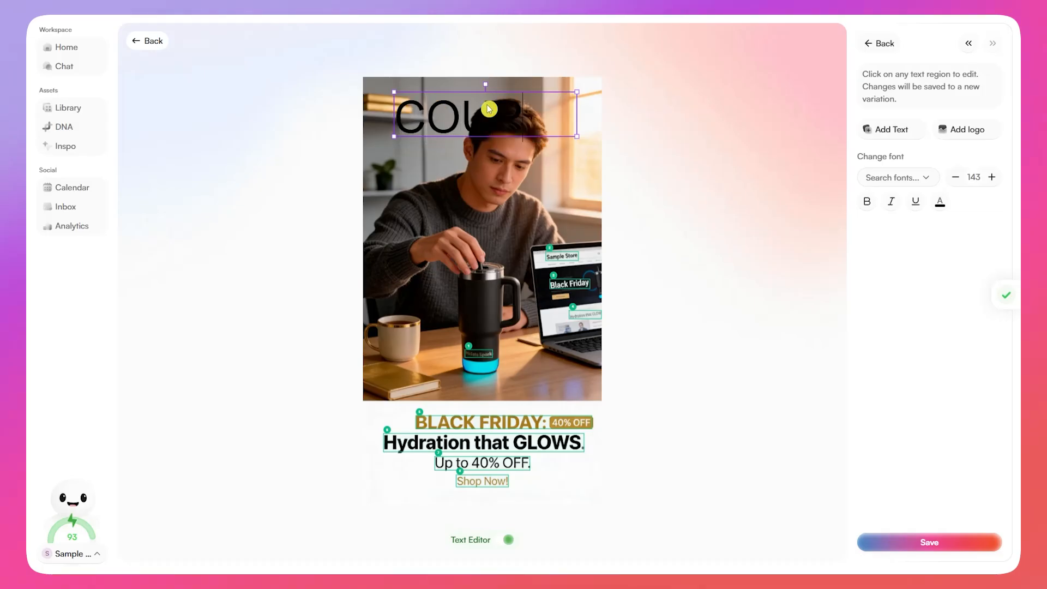
type("ON CODE")
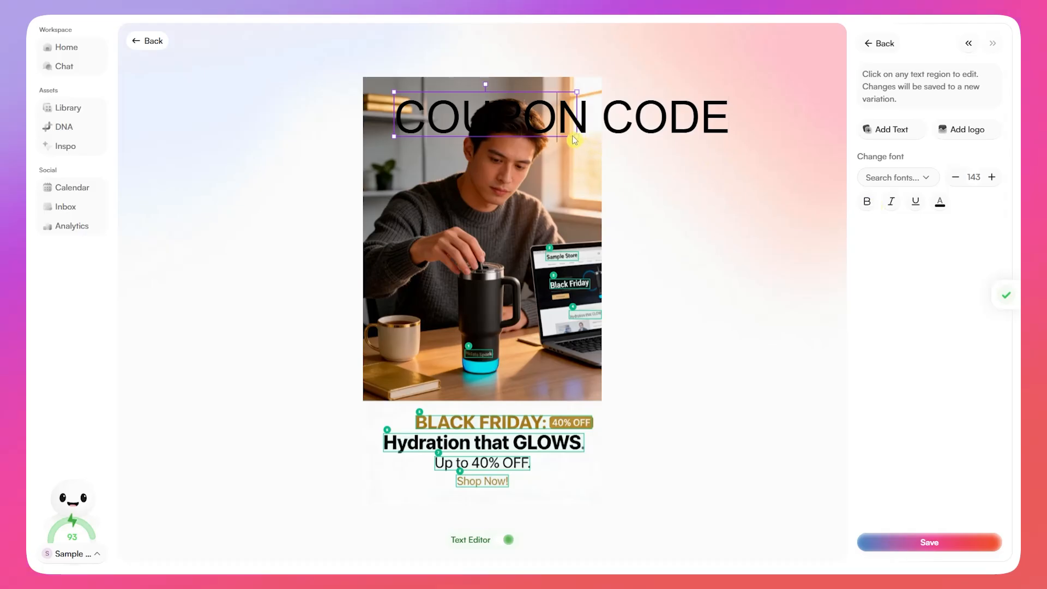
Fit the "COUPON CODE" text to the photo's width at size 75, make the BLACK FRIDAY headline editable, and leave without saving.
key("BackSpace")
key("BackSpace")
key("BackSpace")
key("BackSpace")
key("BackSpace")
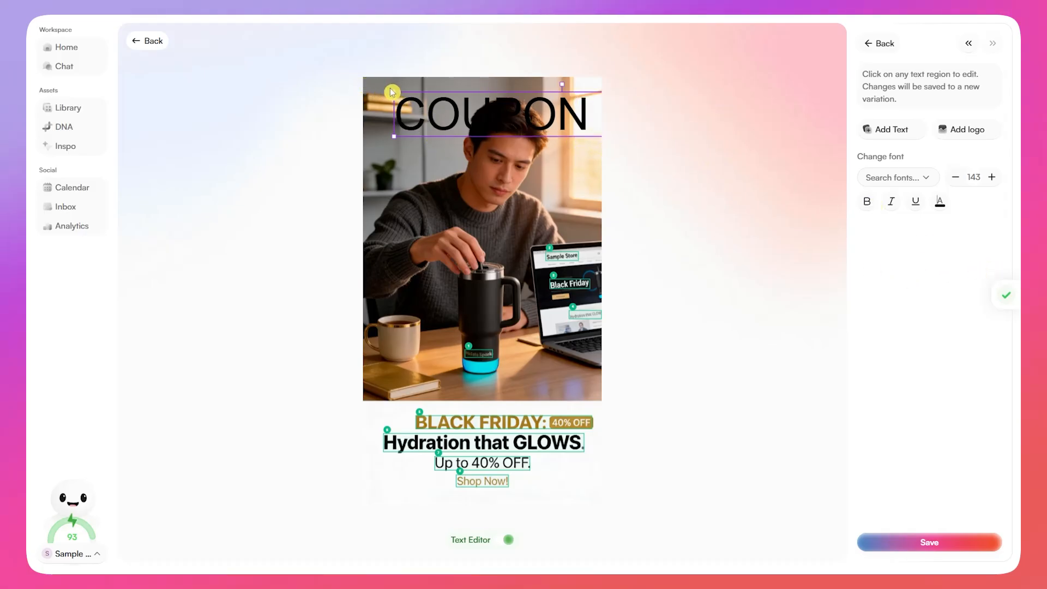
left_click_drag(392, 91, 520, 97)
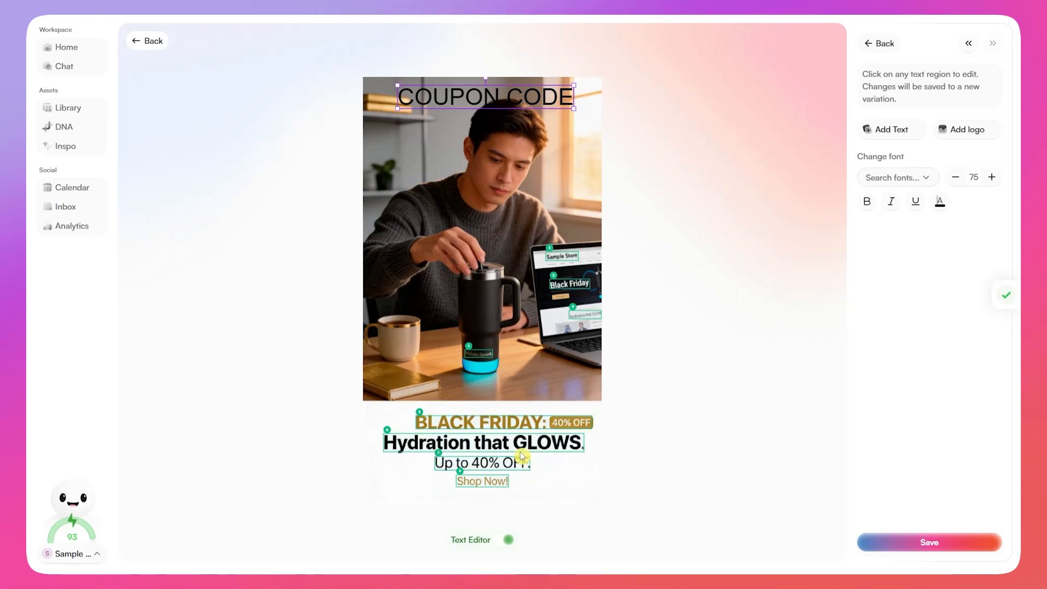
left_click(494, 424)
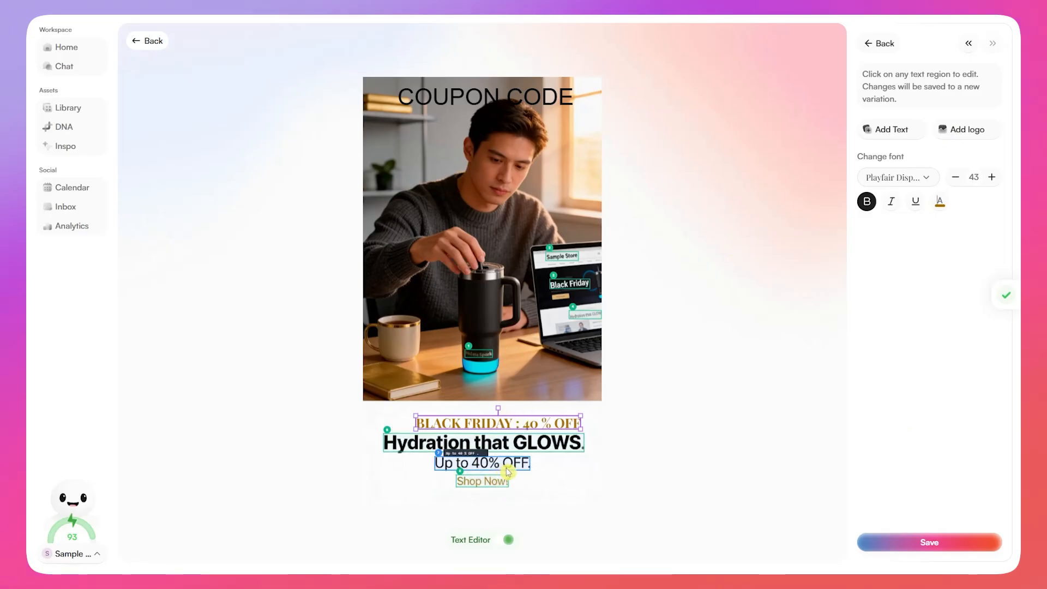
left_click(878, 44)
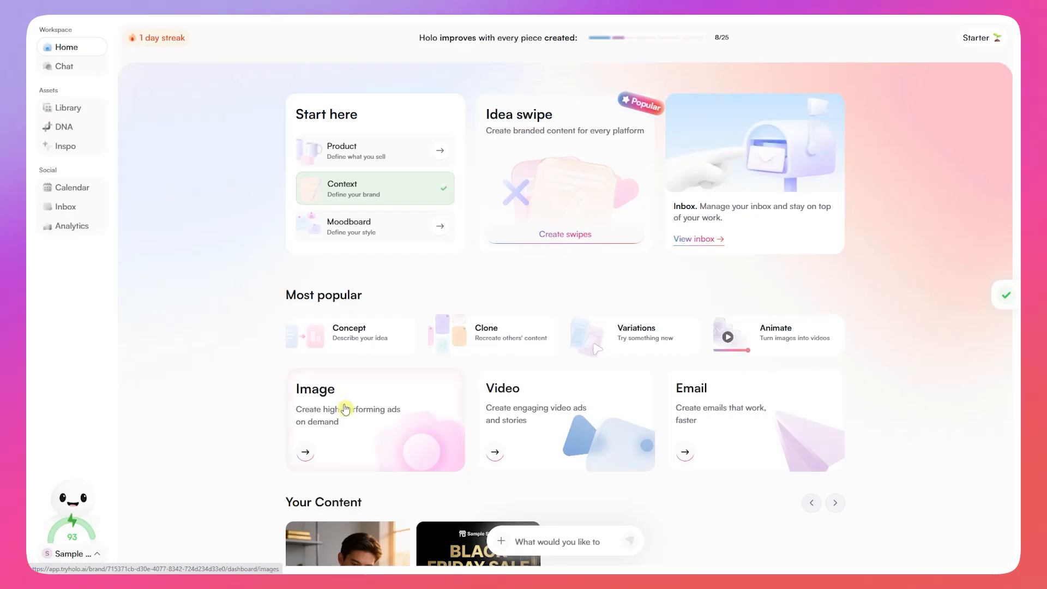
Start a Concept image for the 30 oz HidrateSpark PRO 2 Tumbler in the 9:16 Story format.
left_click(362, 427)
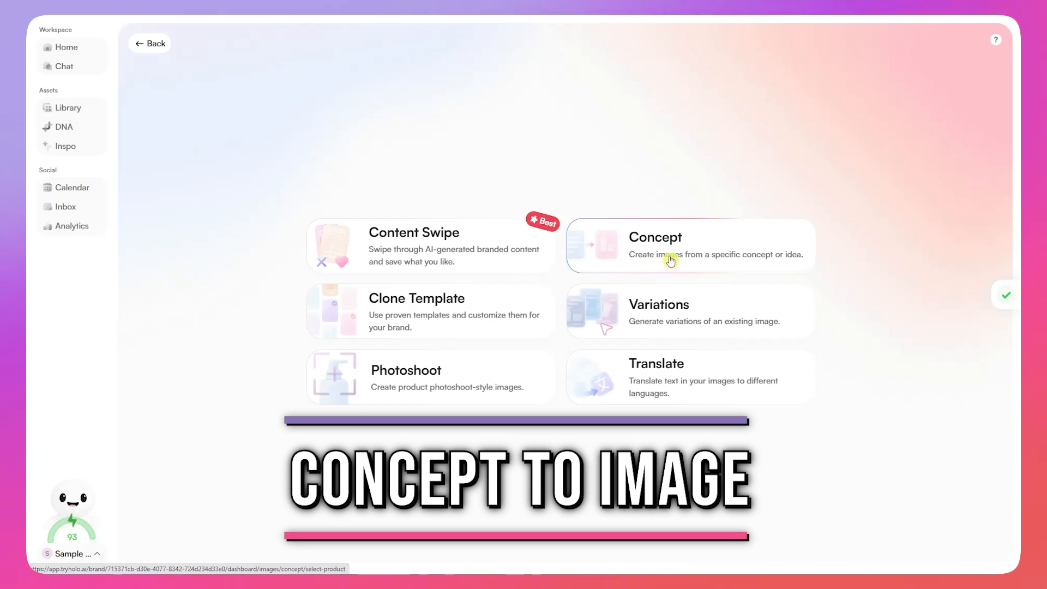
left_click(767, 266)
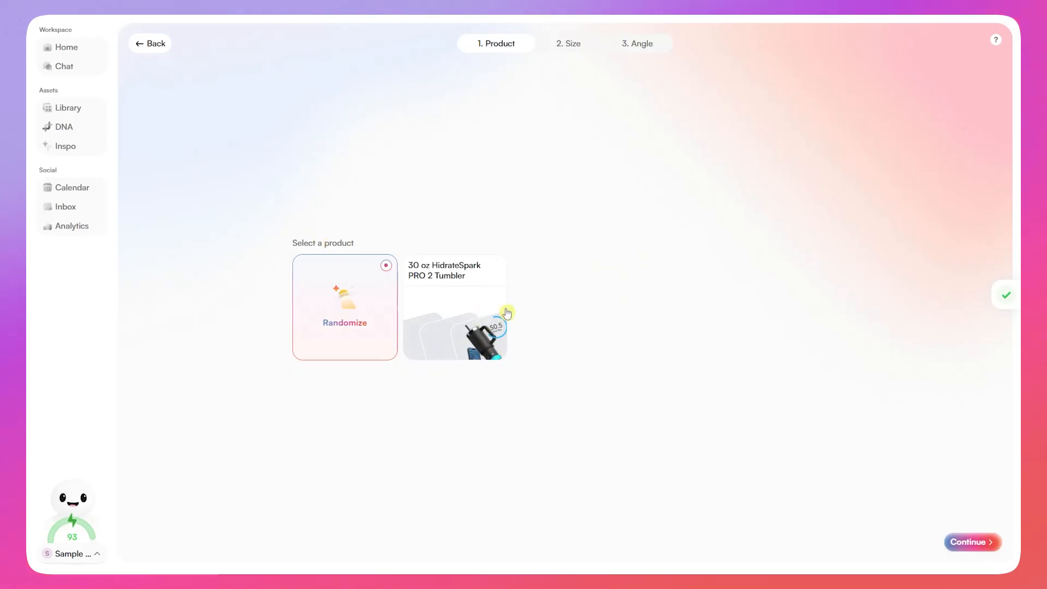
left_click(451, 292)
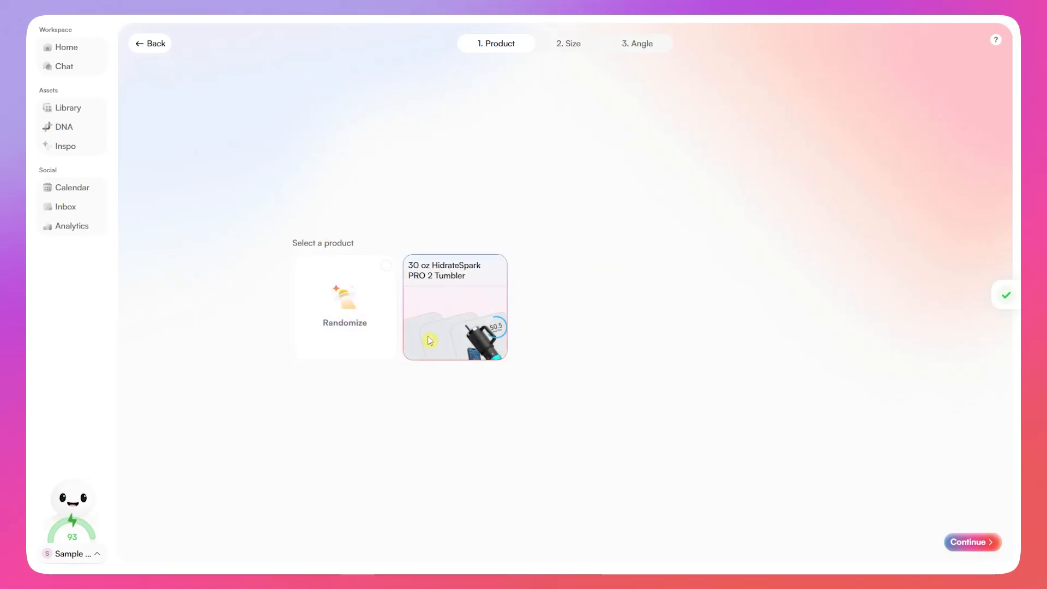
left_click(966, 548)
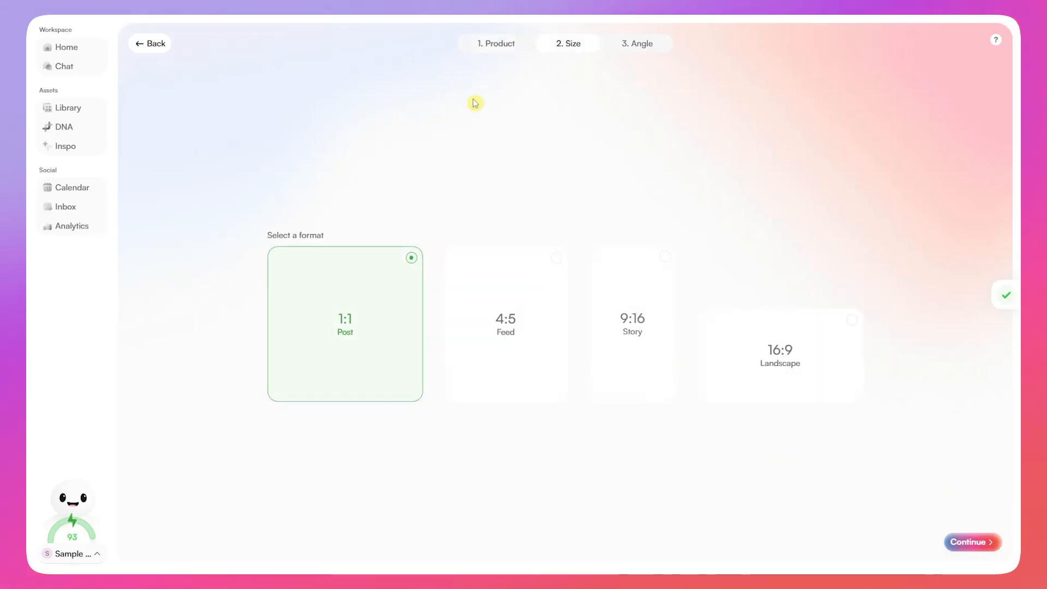
left_click(633, 316)
left_click(973, 544)
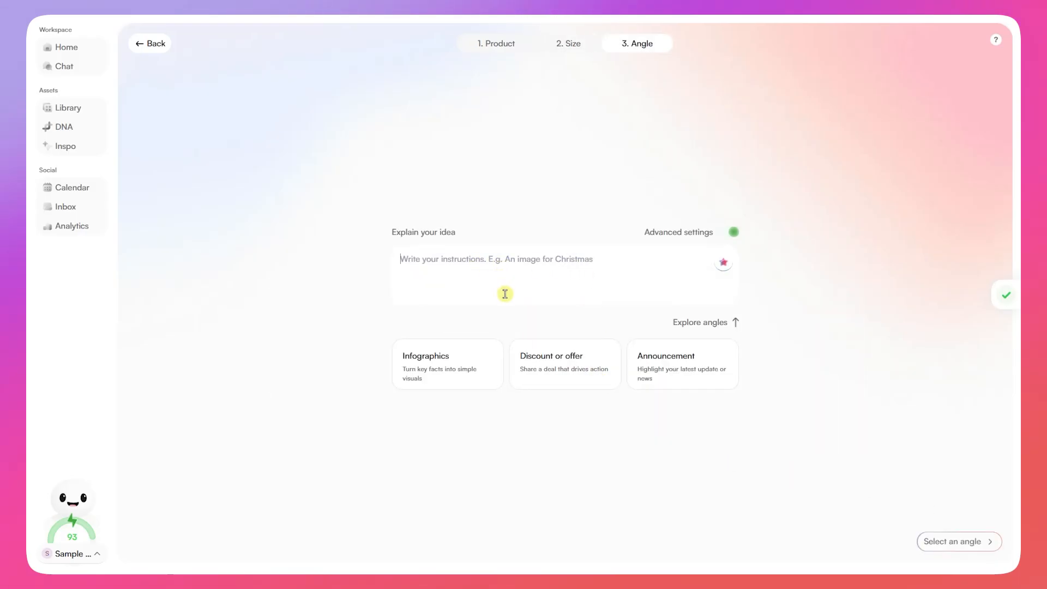
Enter the idea "an image for sports feature of the water bottle. Make sure that there are a lot of water elements in the background.".
type("c")
key("BackSpace")
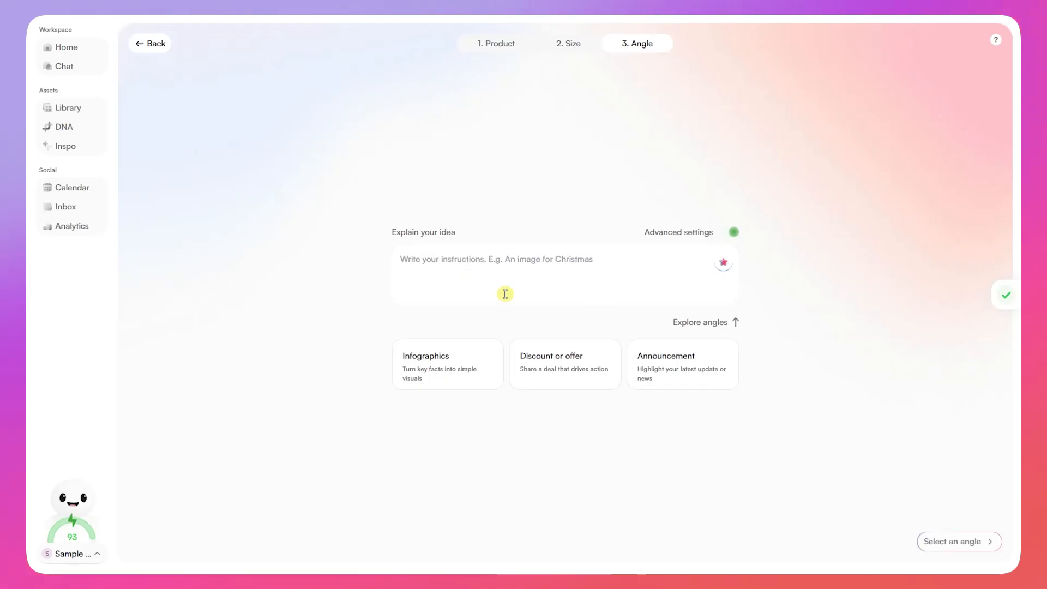
type("an image for")
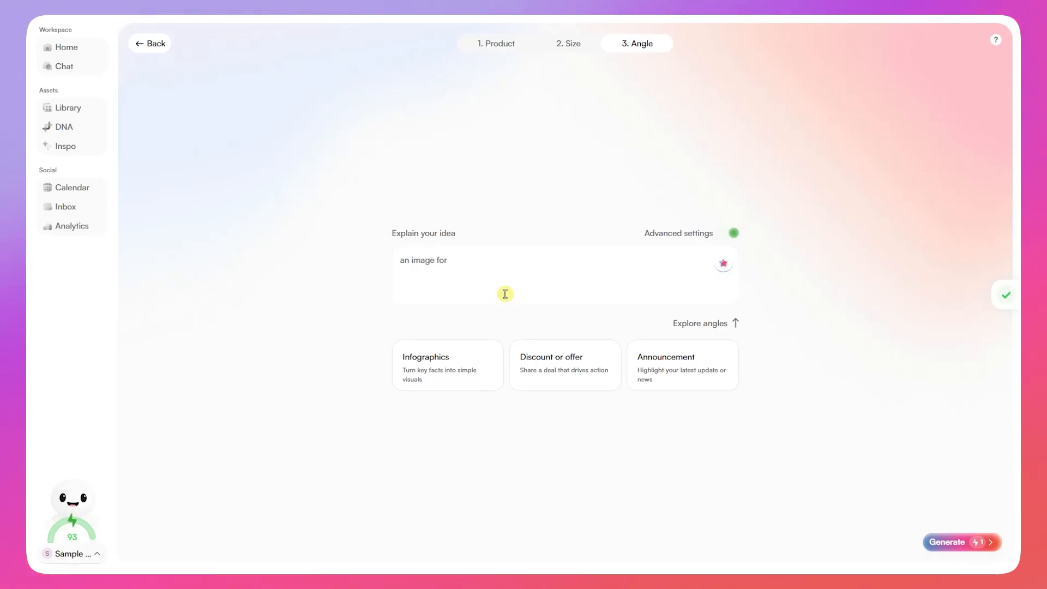
type("sports feature of the water bottle. Make sure that there")
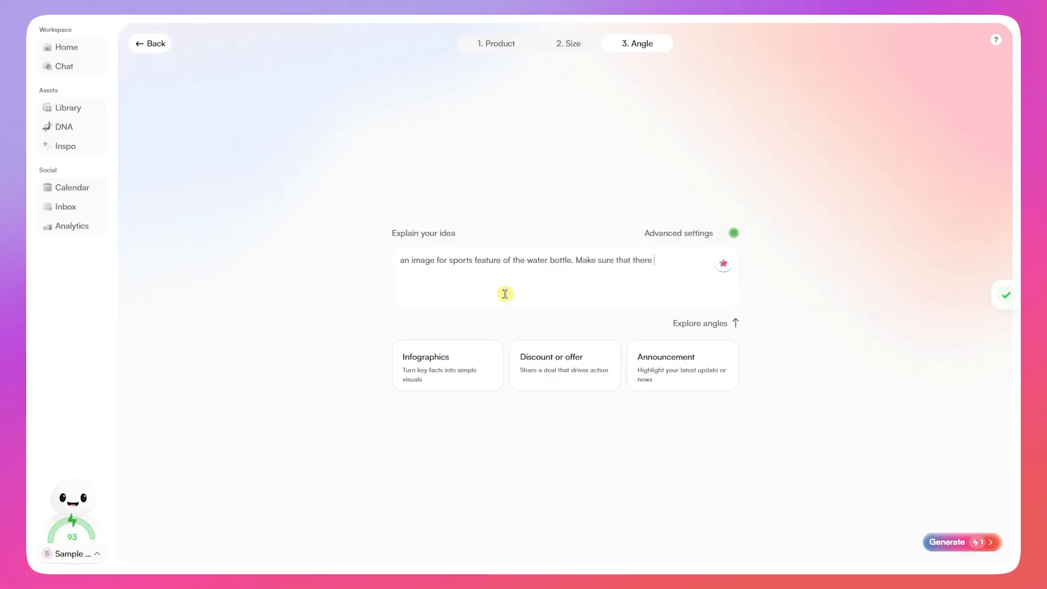
type(" are a lot of")
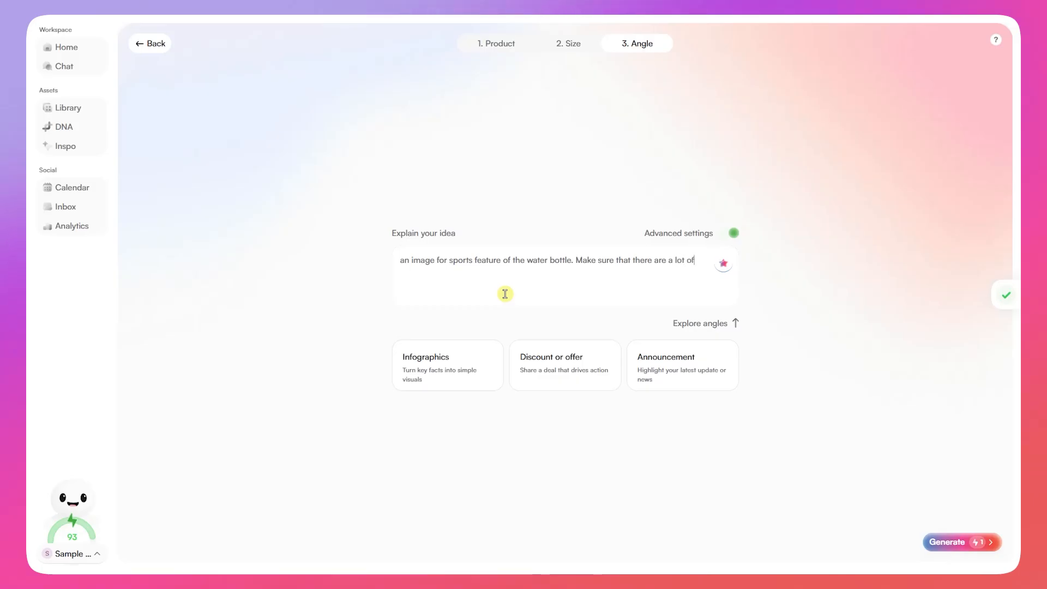
type(" water elements in the")
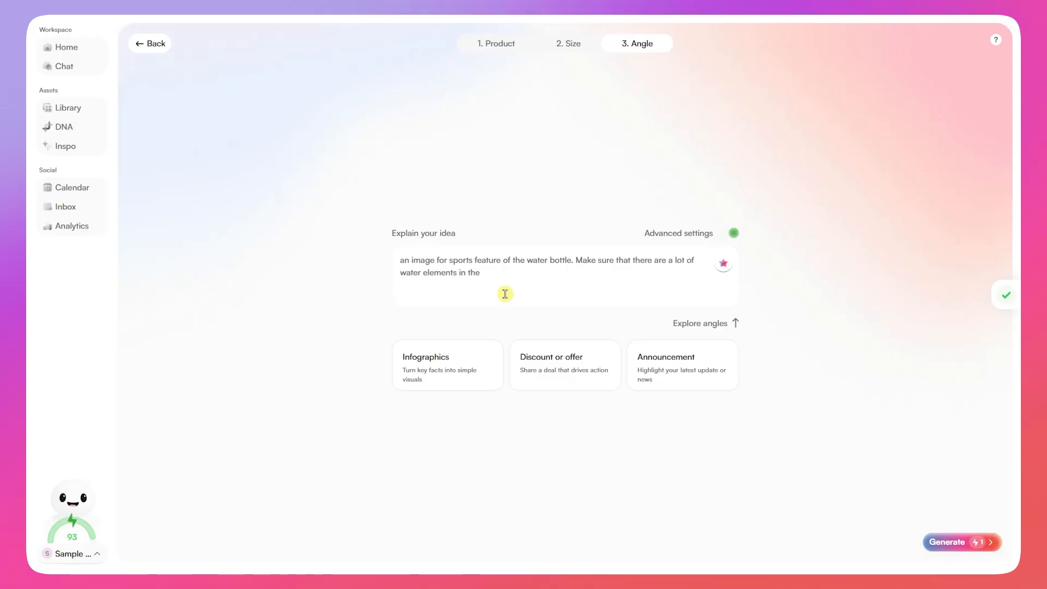
key("BackSpace")
key("BackSpace")
key("BackSpace")
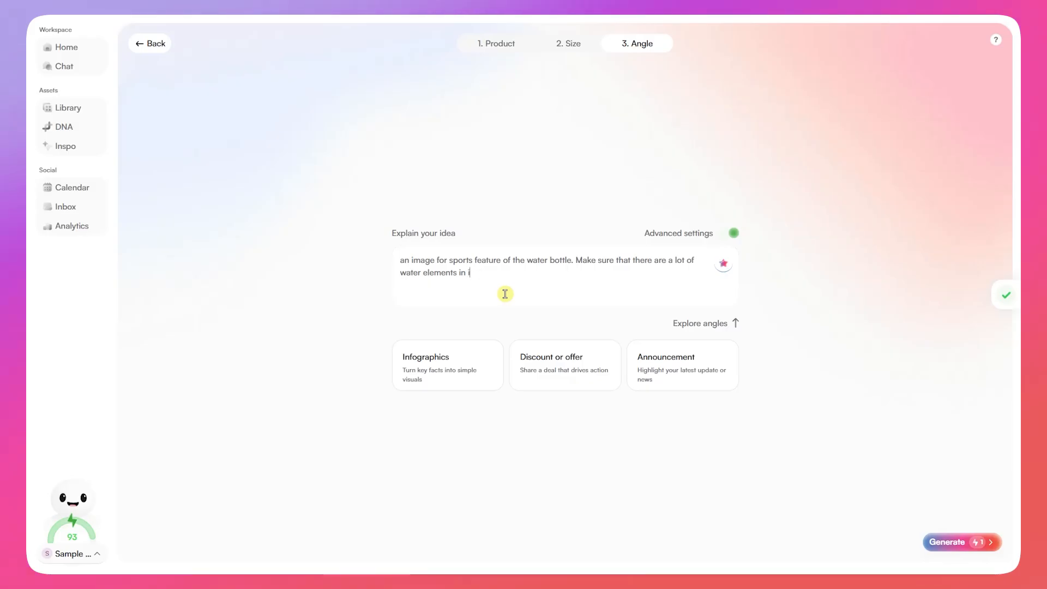
type("the background ")
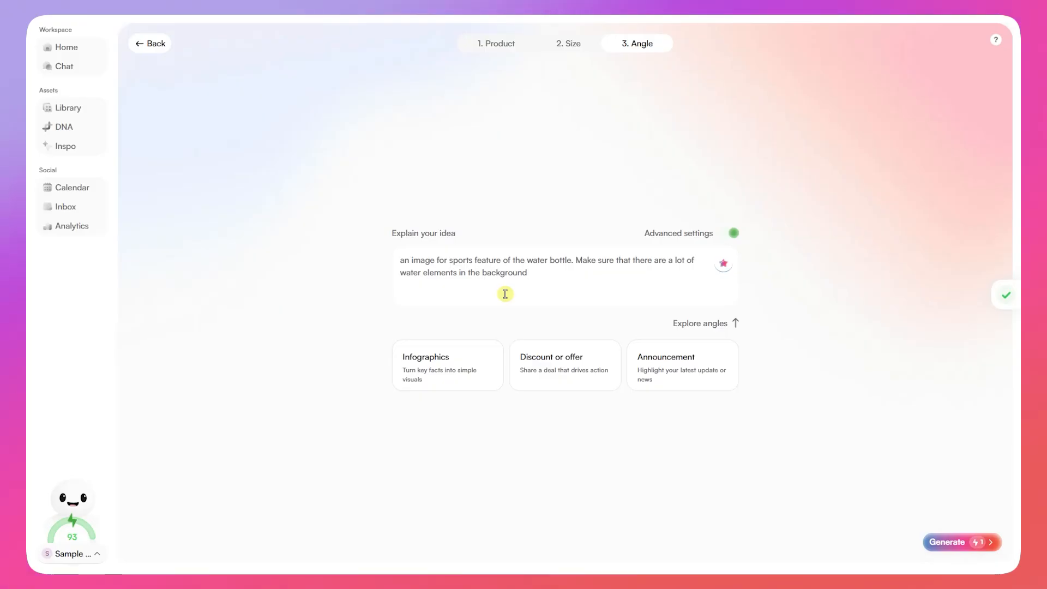
type(".")
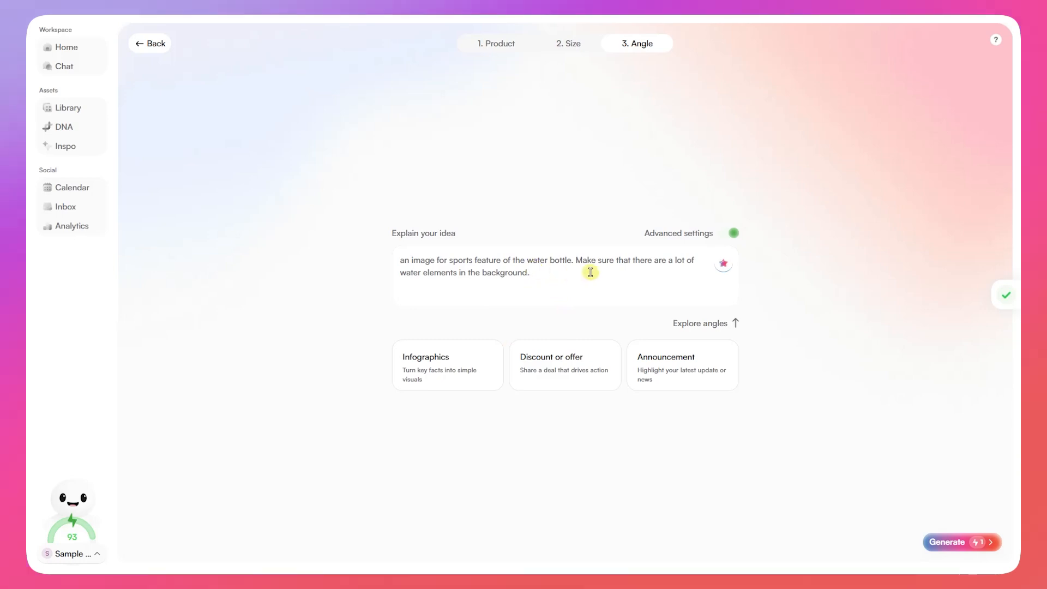
Copy the written idea and choose the Feature callout angle from the full set of angles.
left_click(691, 325)
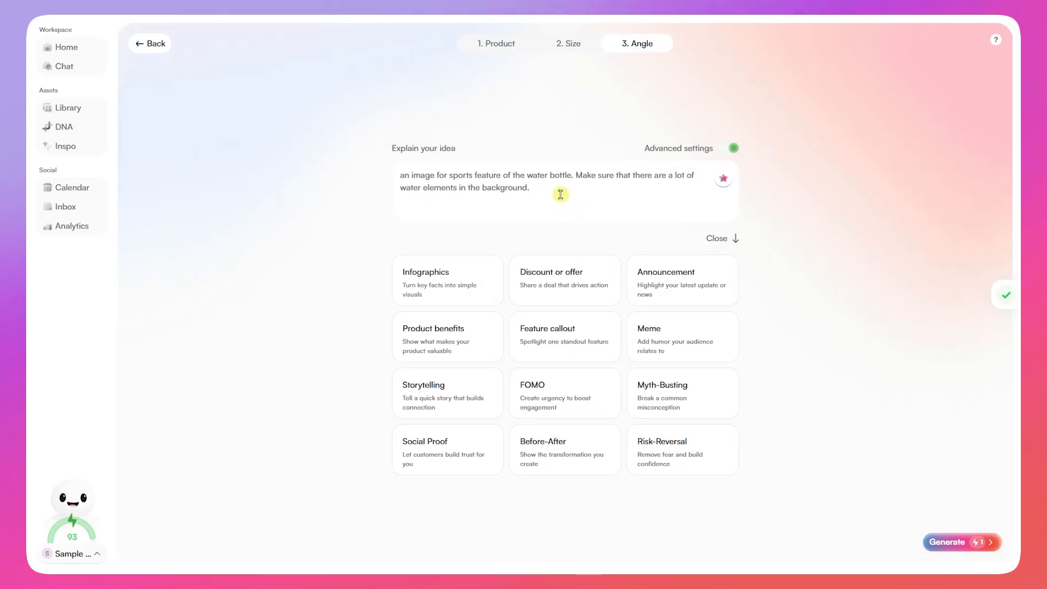
left_click_drag(561, 194, 351, 183)
key("ctrl+c")
left_click(837, 282)
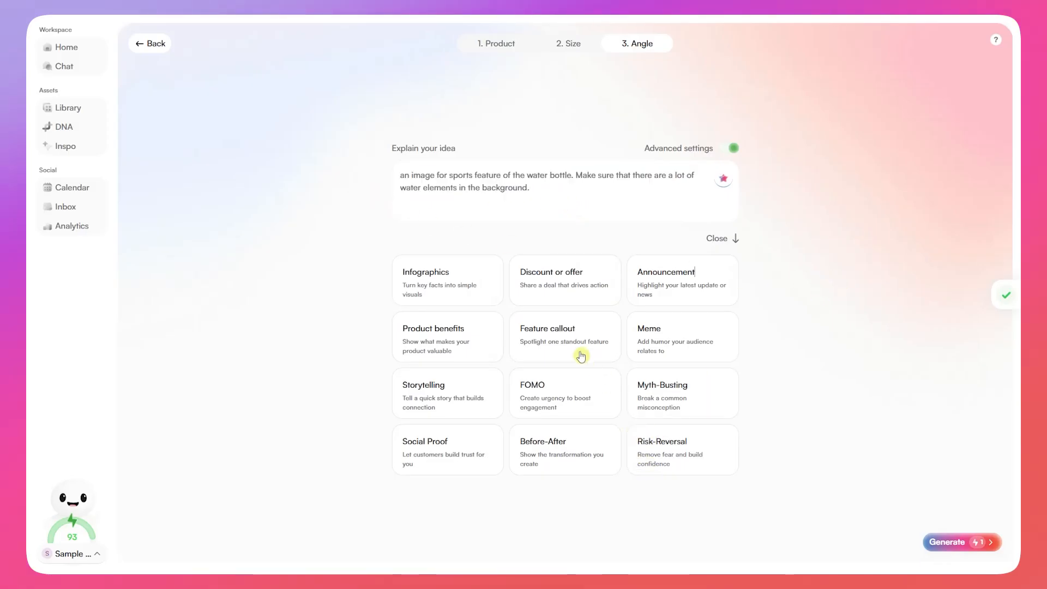
left_click(568, 341)
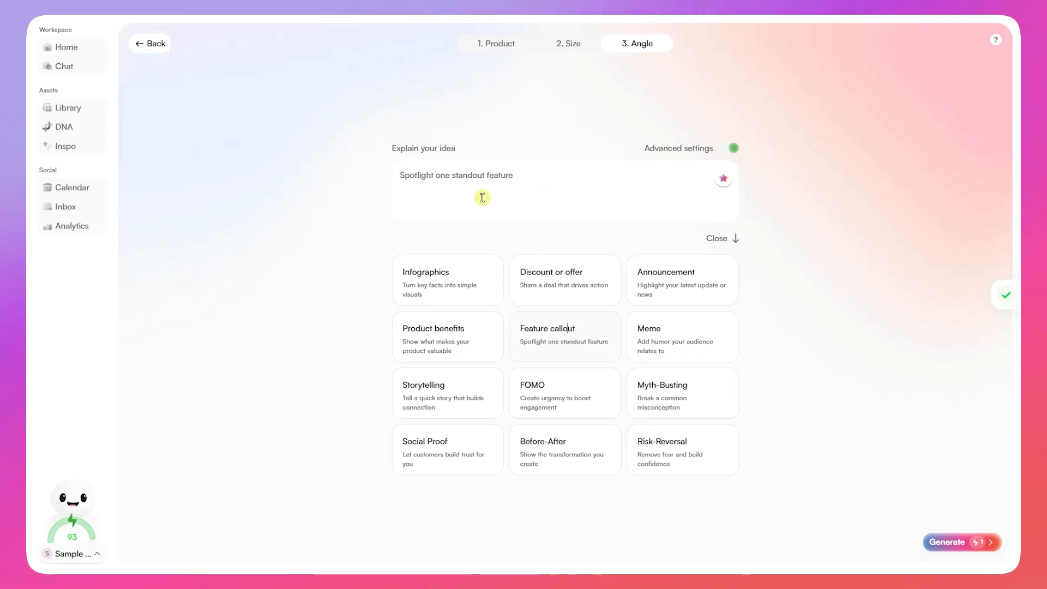
Replace the Feature callout text with the copied sports water bottle idea and generate the image.
left_click_drag(418, 173, 533, 178)
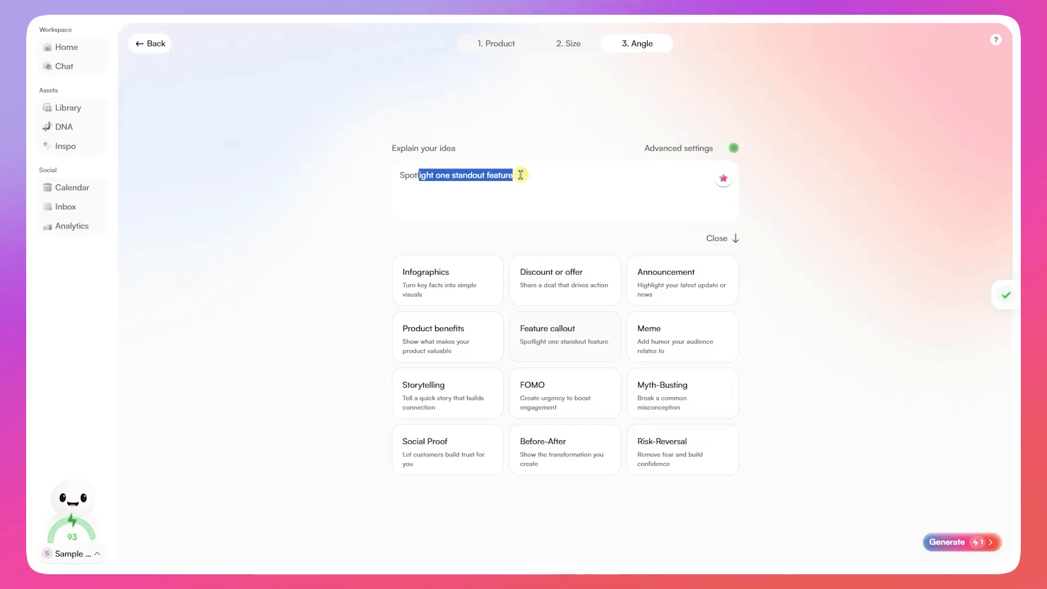
left_click(521, 174)
key("BackSpace")
key("BackSpace")
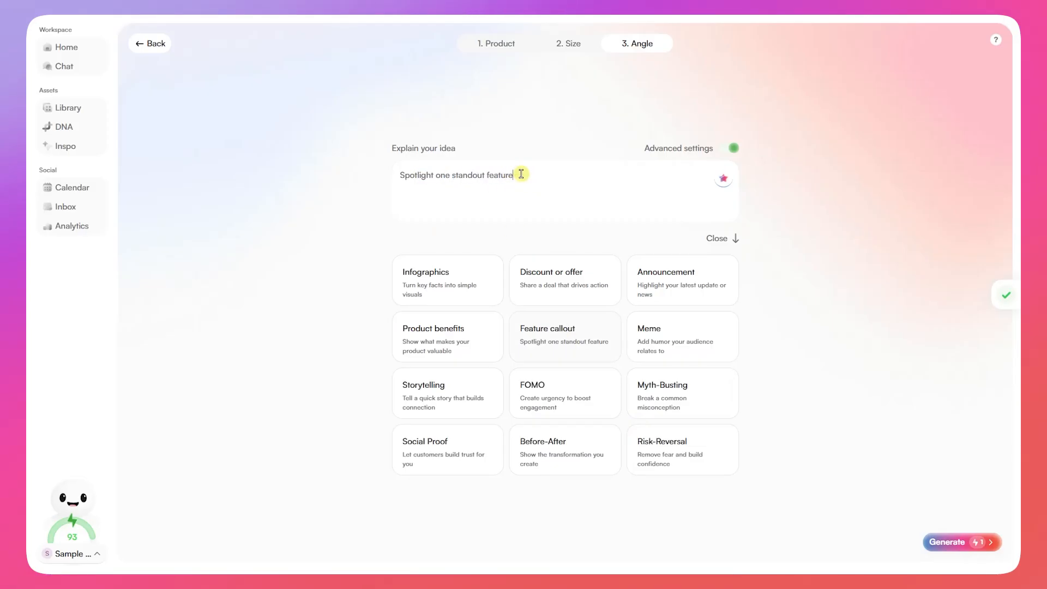
left_click_drag(515, 187, 327, 171)
key("ctrl+v")
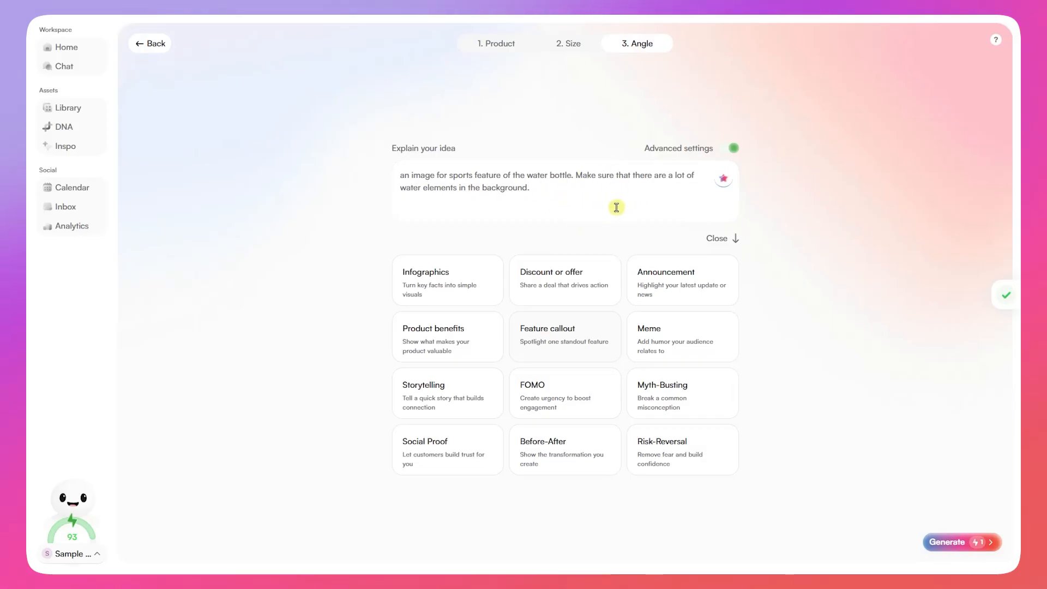
left_click(956, 543)
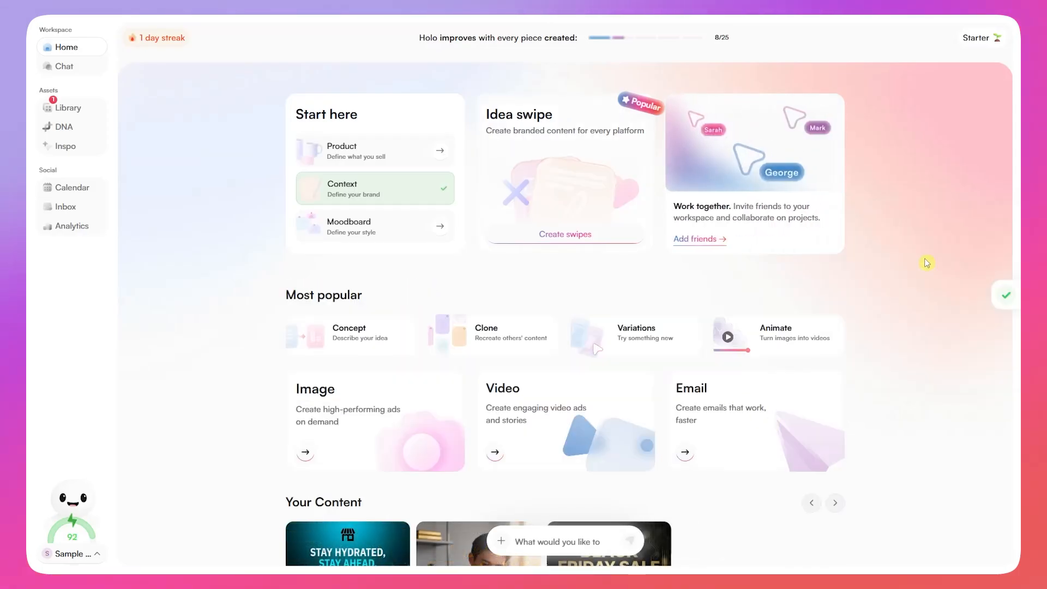
Examine the newly generated tumbler poster with water splashes at full size in the library and close the preview.
left_click(65, 108)
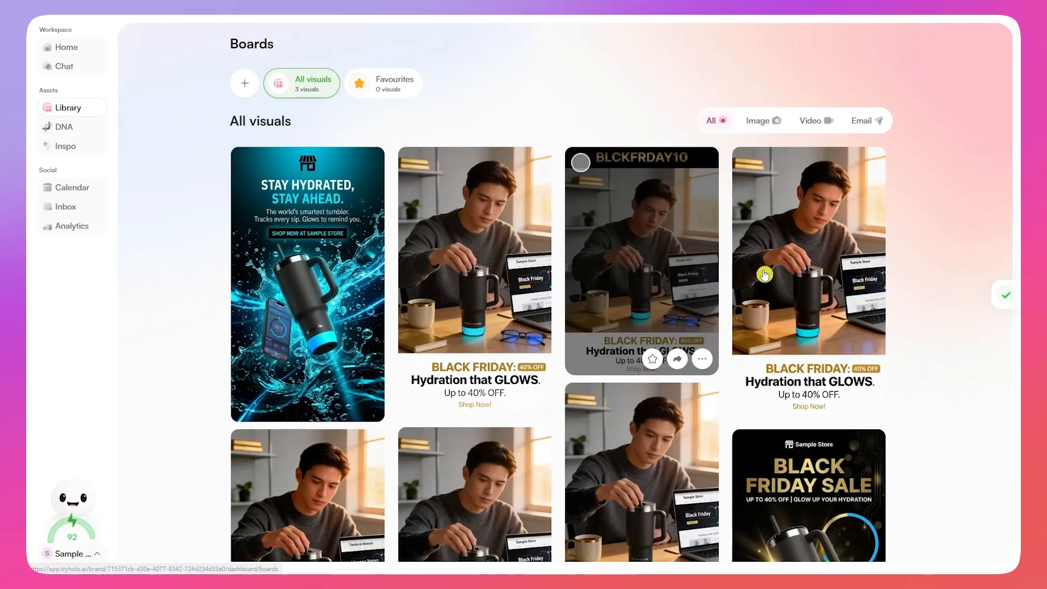
left_click(308, 267)
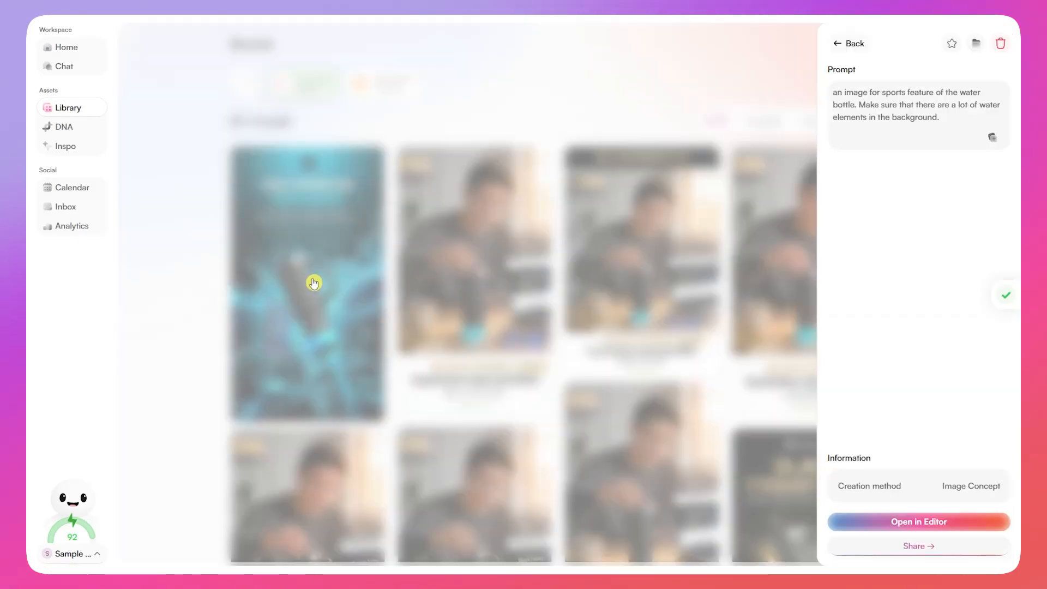
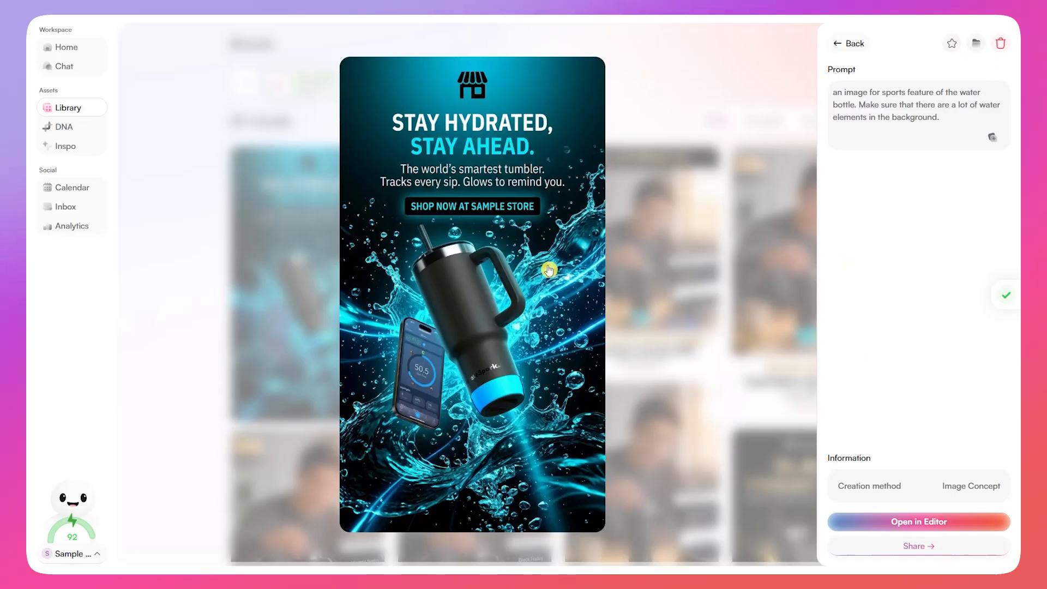
left_click(616, 195)
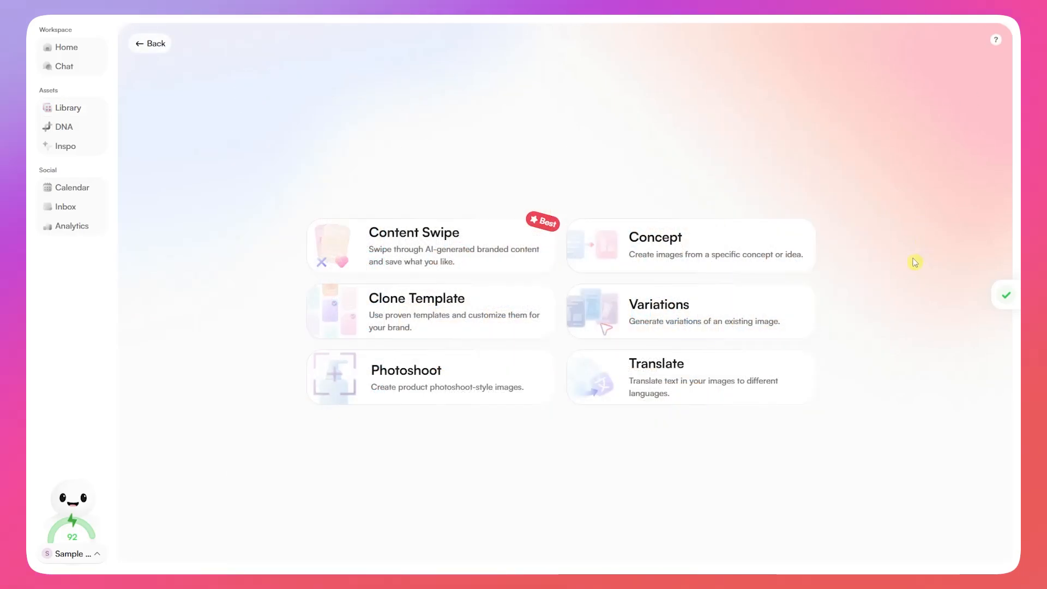
Start a template clone and select the black smartwatch ad "Back Because of Popular Demand" from the template gallery.
left_click(452, 330)
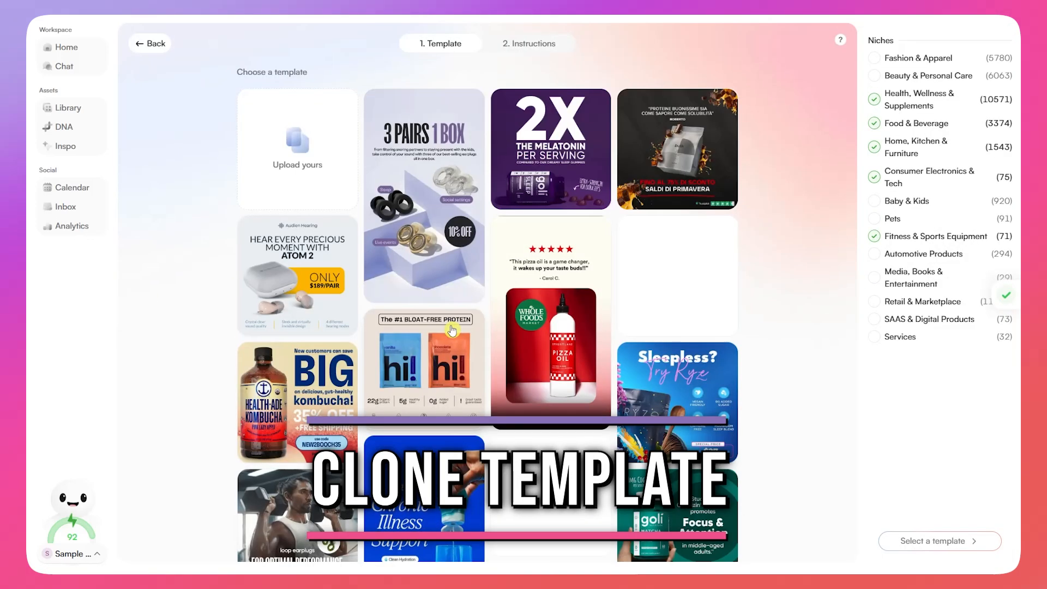
scroll(438, 211, "down", 3)
scroll(555, 345, "up", 3)
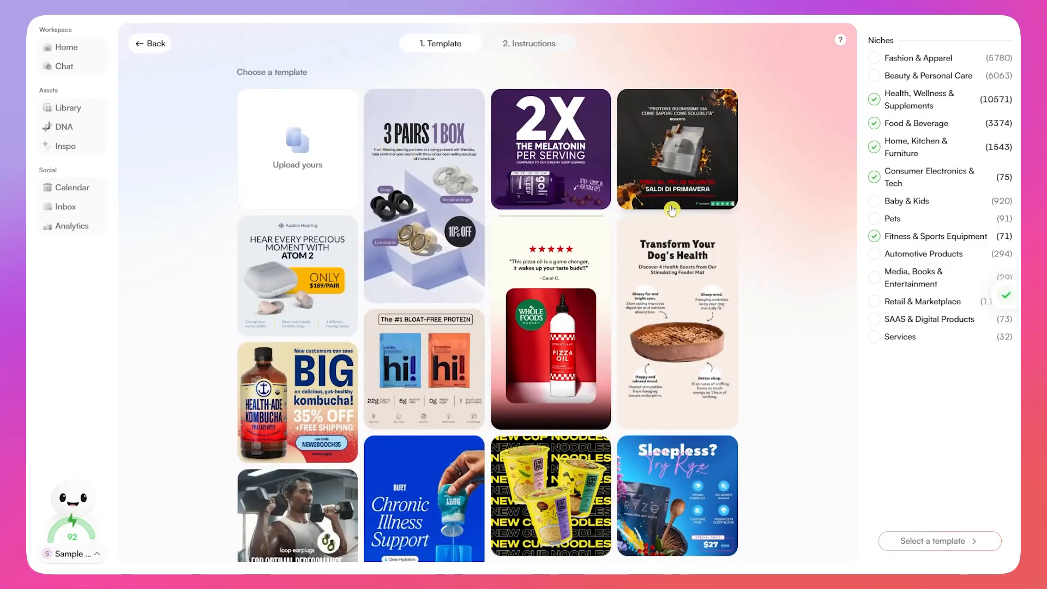
scroll(487, 309, "down", 3)
scroll(493, 311, "up", 3)
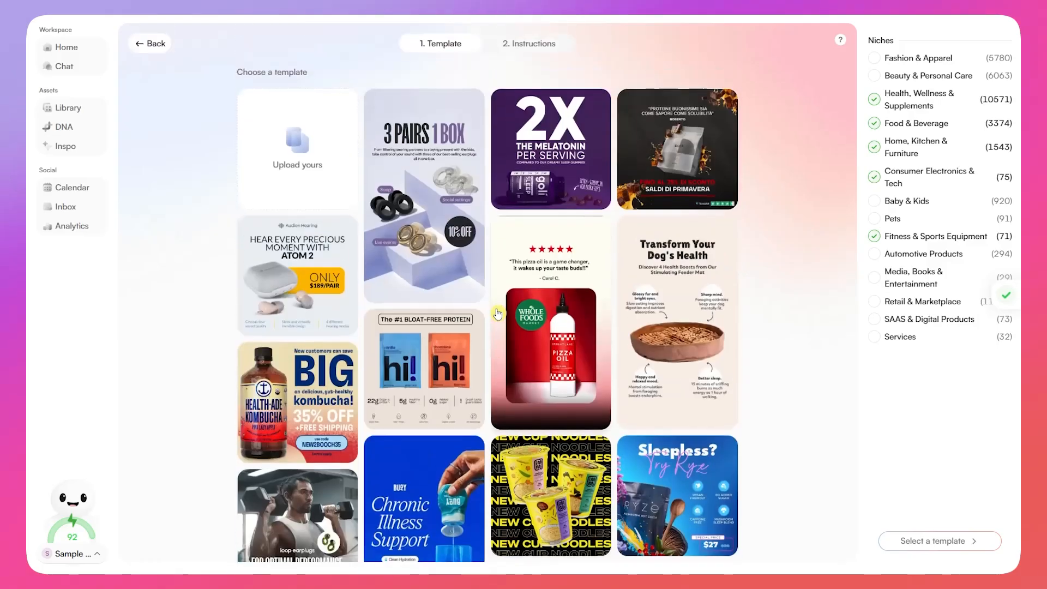
scroll(435, 194, "down", 1)
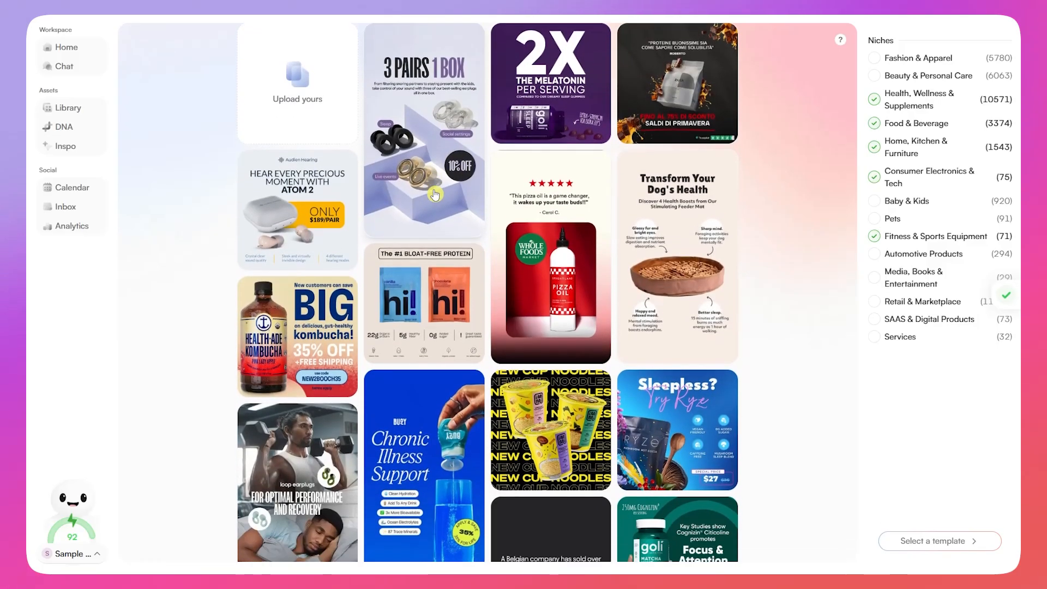
scroll(435, 195, "down", 5)
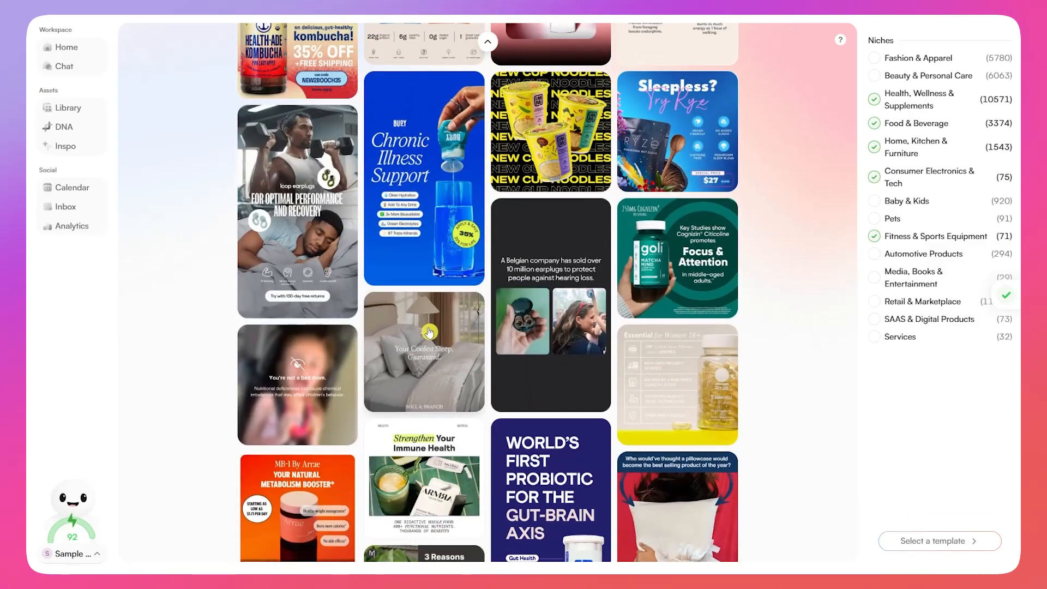
scroll(429, 331, "down", 3)
scroll(427, 325, "up", 5)
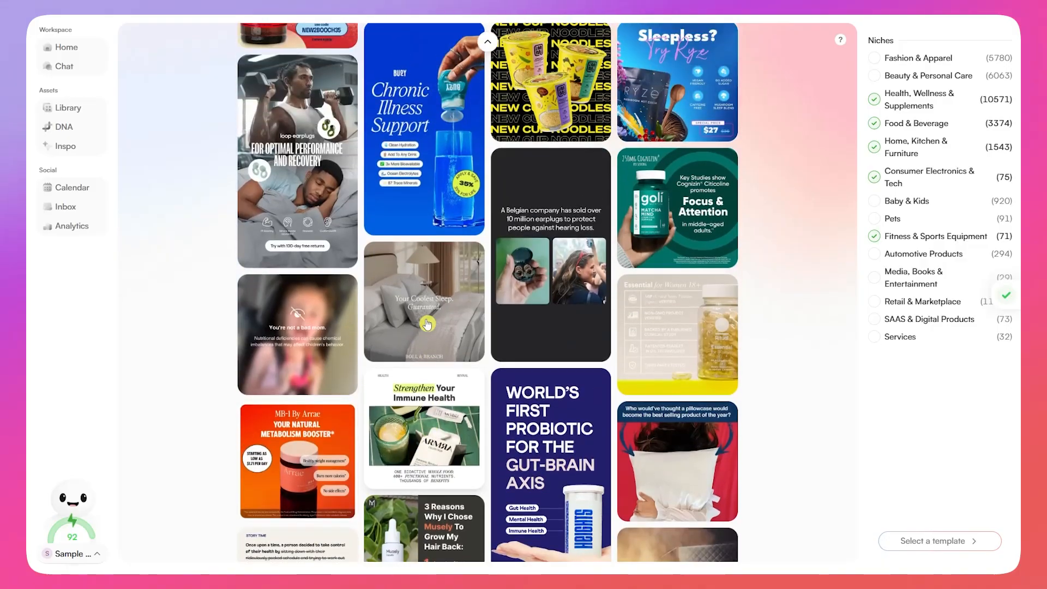
scroll(467, 334, "down", 4)
scroll(468, 334, "down", 7)
scroll(468, 328, "down", 12)
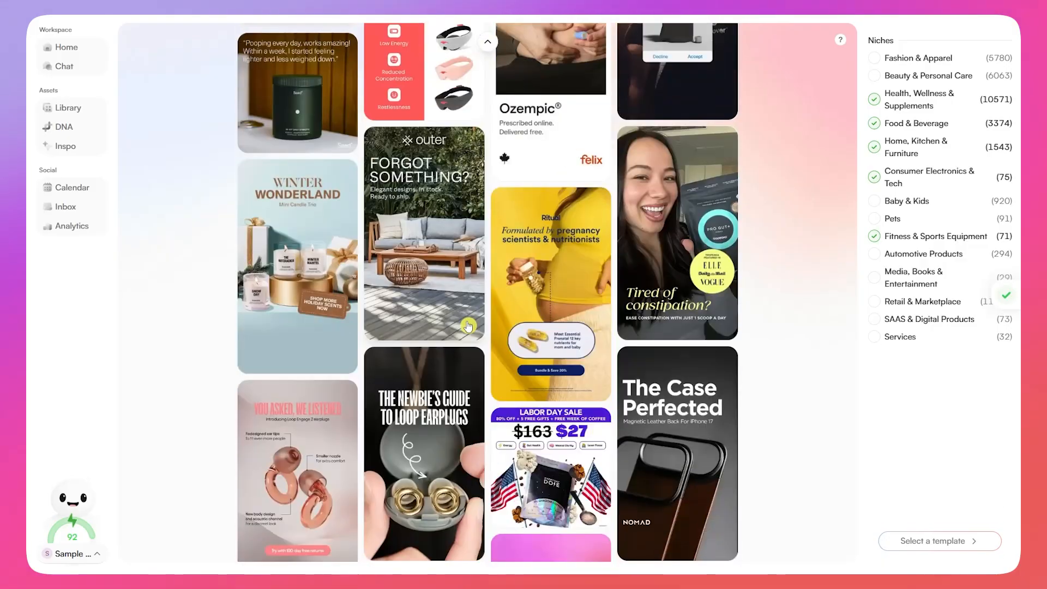
scroll(468, 325, "down", 5)
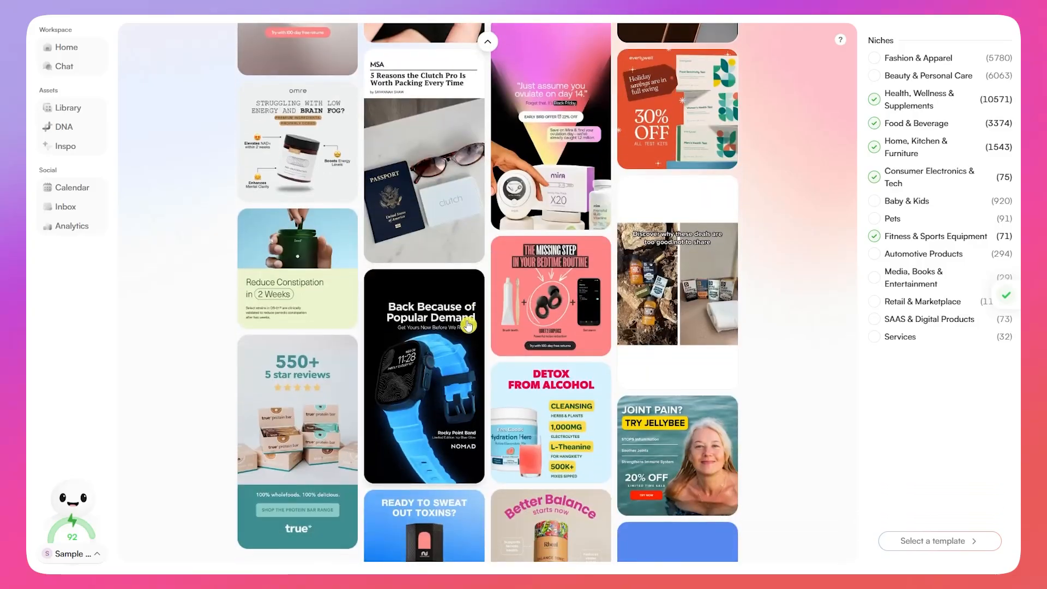
scroll(468, 325, "down", 7)
scroll(466, 321, "up", 7)
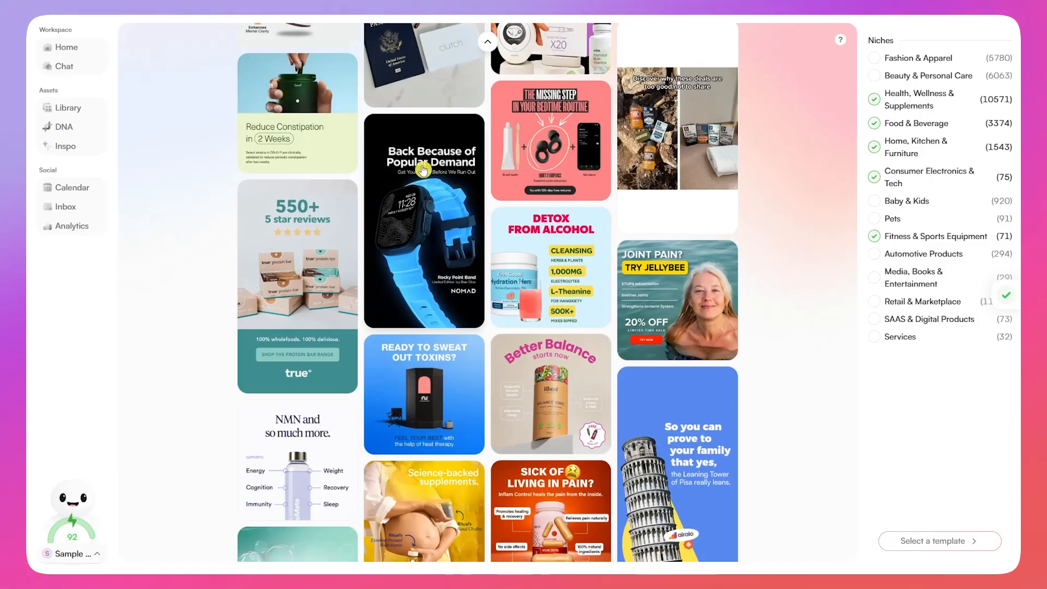
left_click(413, 234)
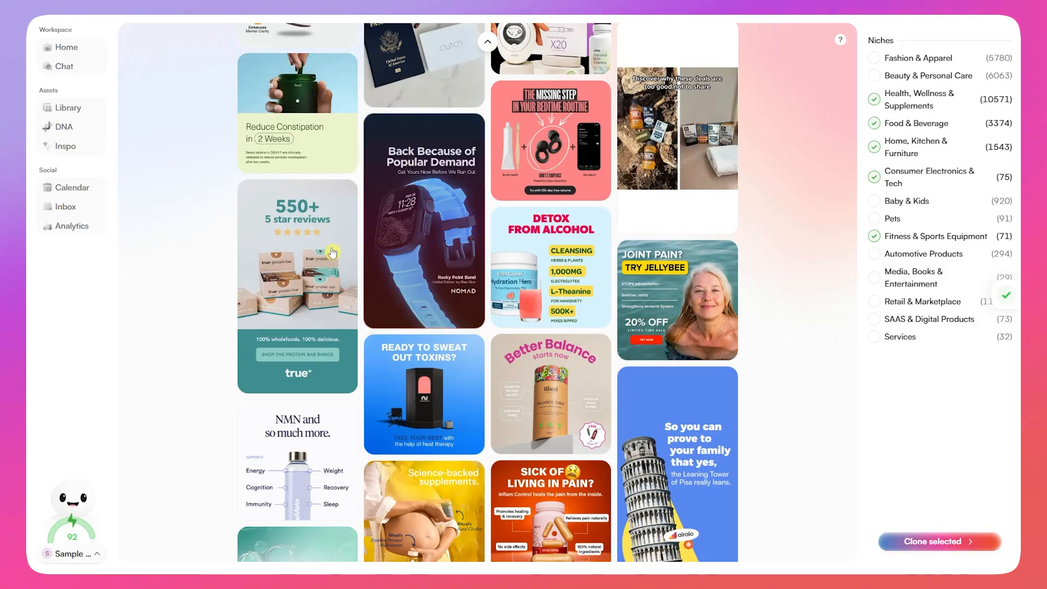
Browse more of the template gallery and proceed to the cloning instructions with the selected smartwatch template.
scroll(446, 257, "down", 13)
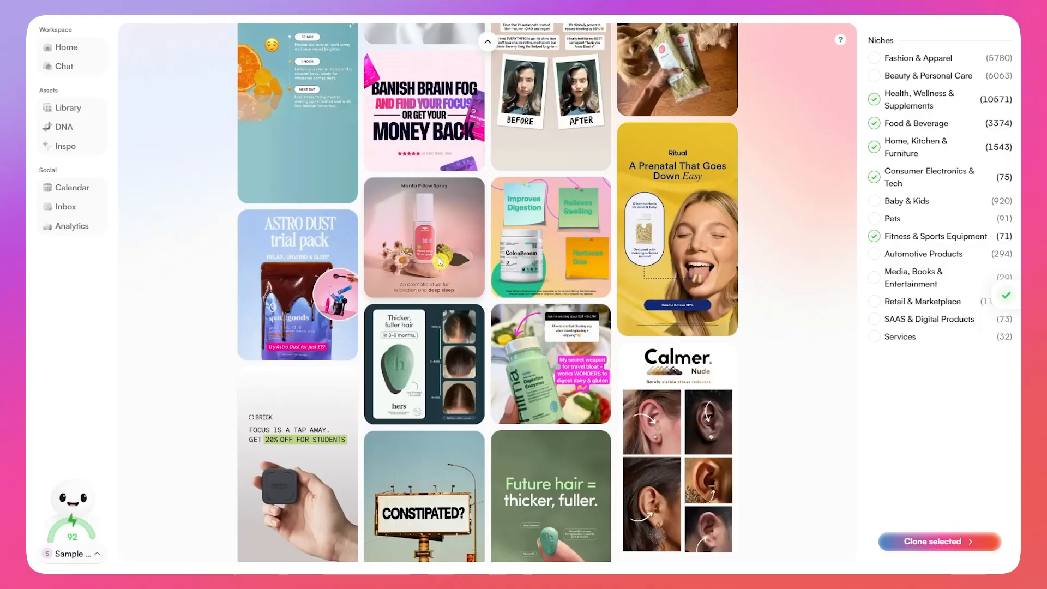
scroll(436, 263, "up", 13)
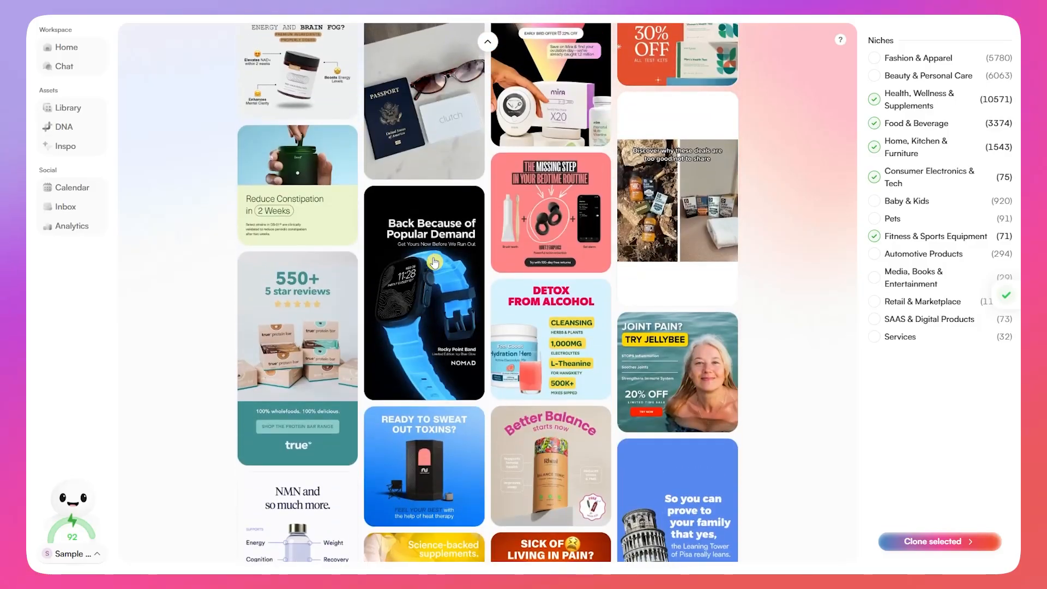
scroll(434, 262, "down", 12)
scroll(435, 261, "up", 12)
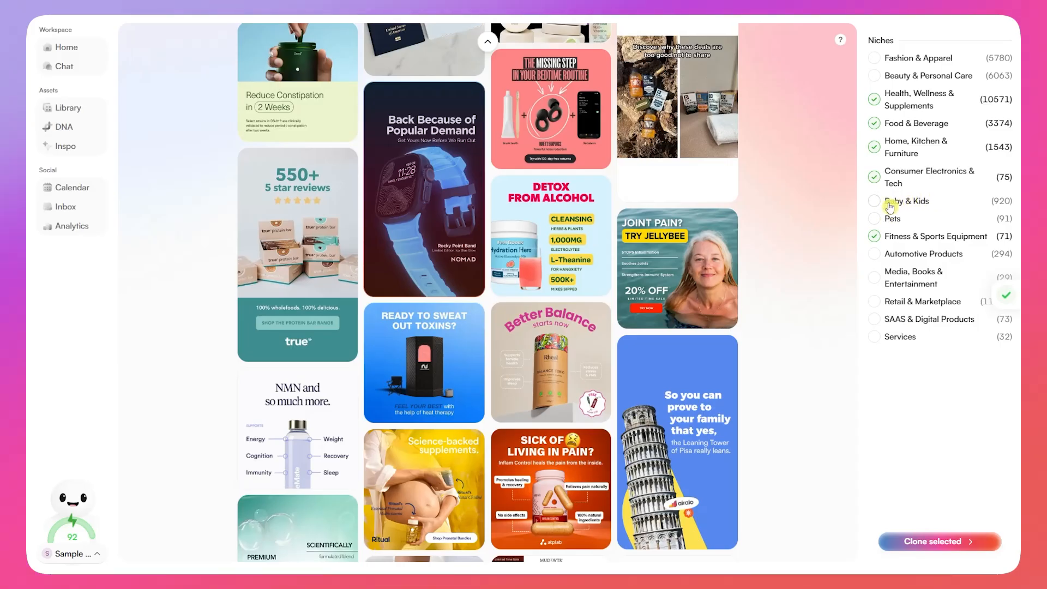
scroll(673, 233, "up", 4)
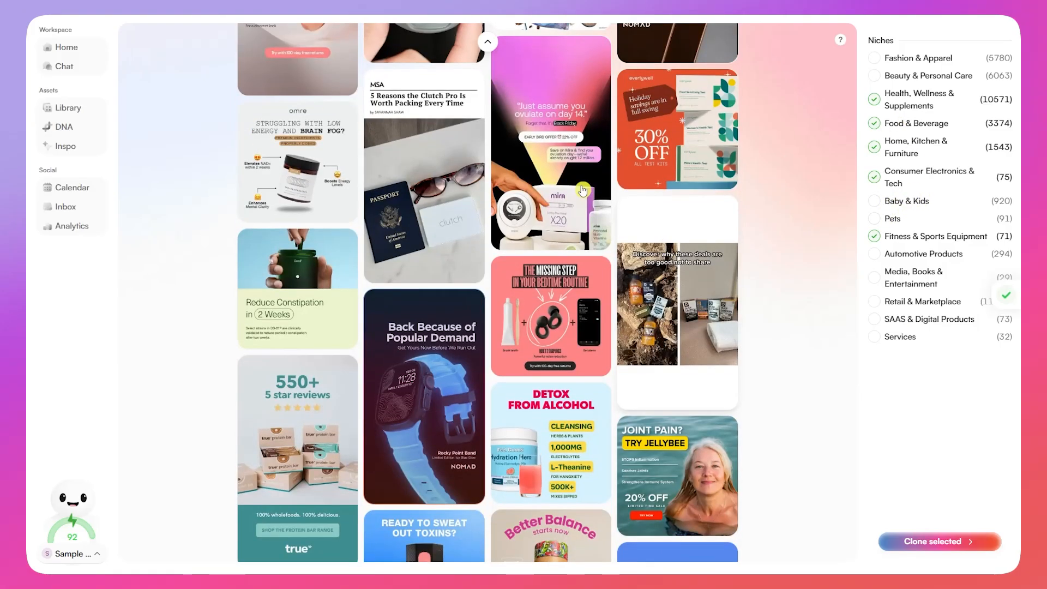
scroll(578, 256, "up", 4)
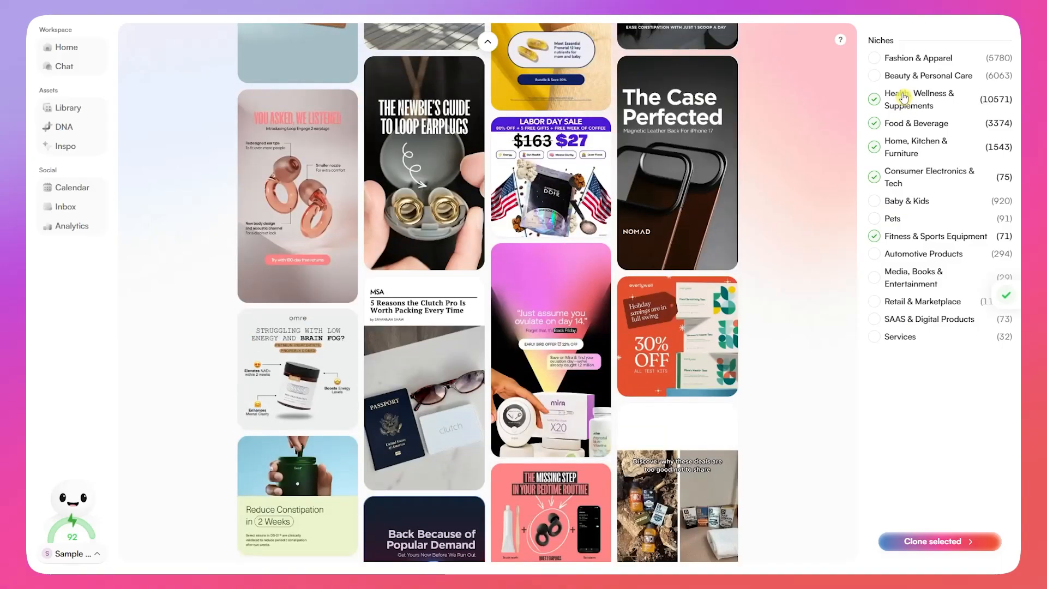
scroll(471, 282, "down", 7)
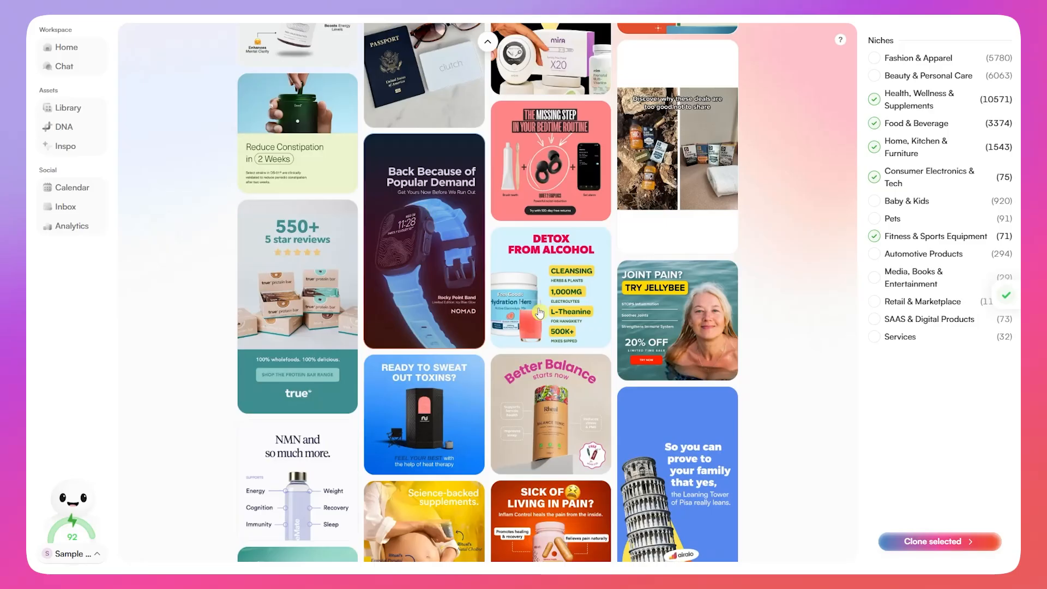
left_click(922, 550)
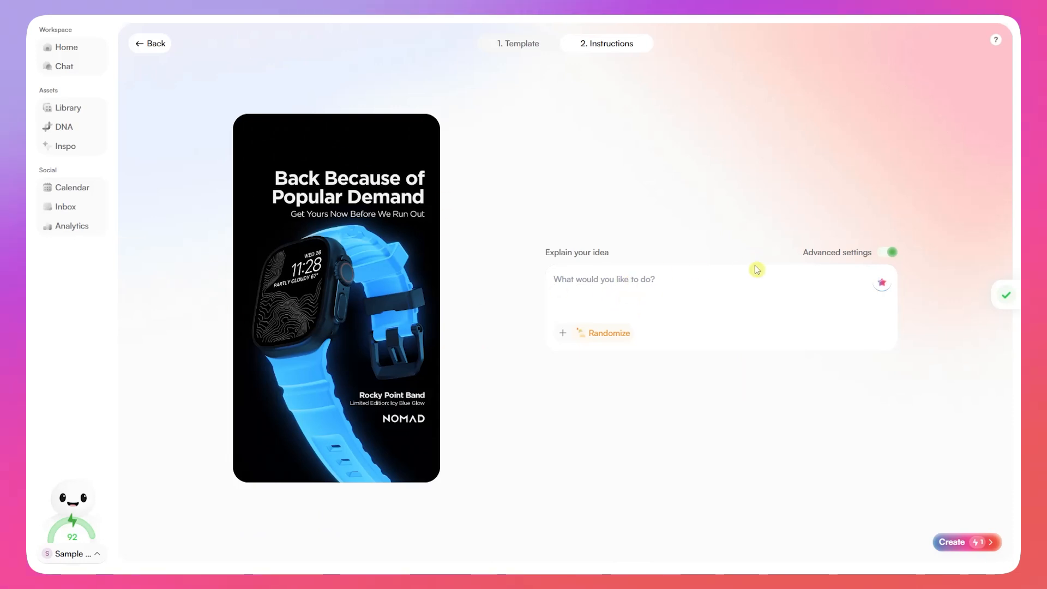
Enter the idea "Replace the watch with my water bottle product. Make sure to promote the coupon on the texts. The coupon code at the bottom is BLCKFRDYSALE".
type("R")
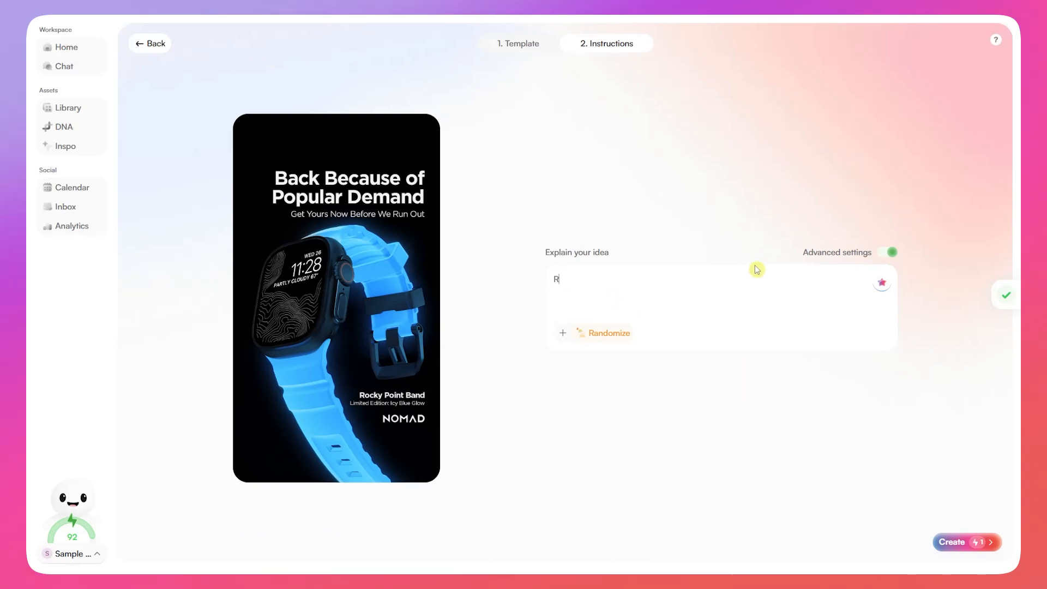
type("eplace the watch with my")
key("BackSpace")
key("BackSpace")
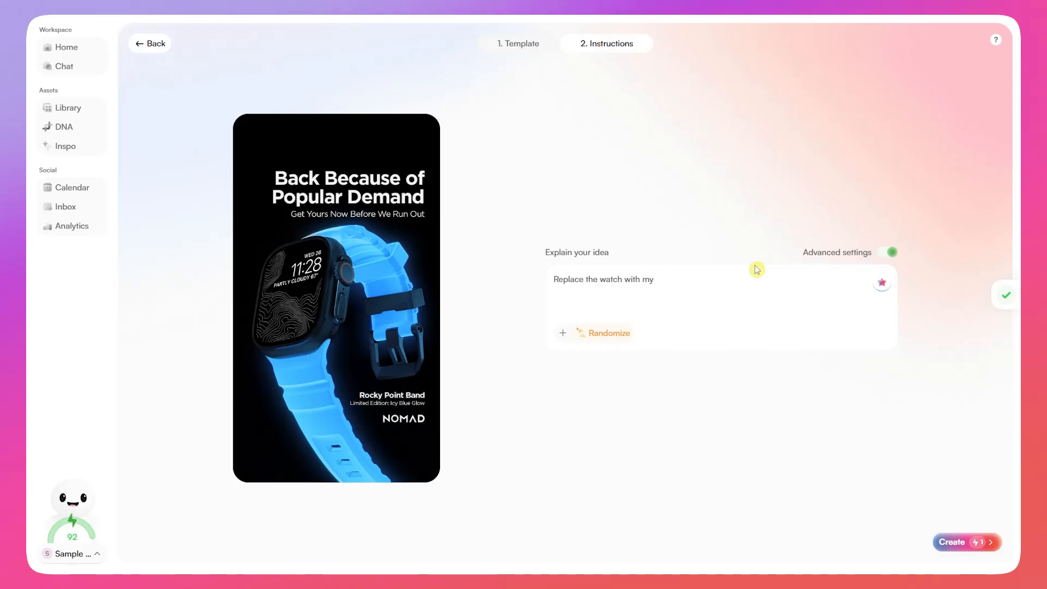
type("water bottle ")
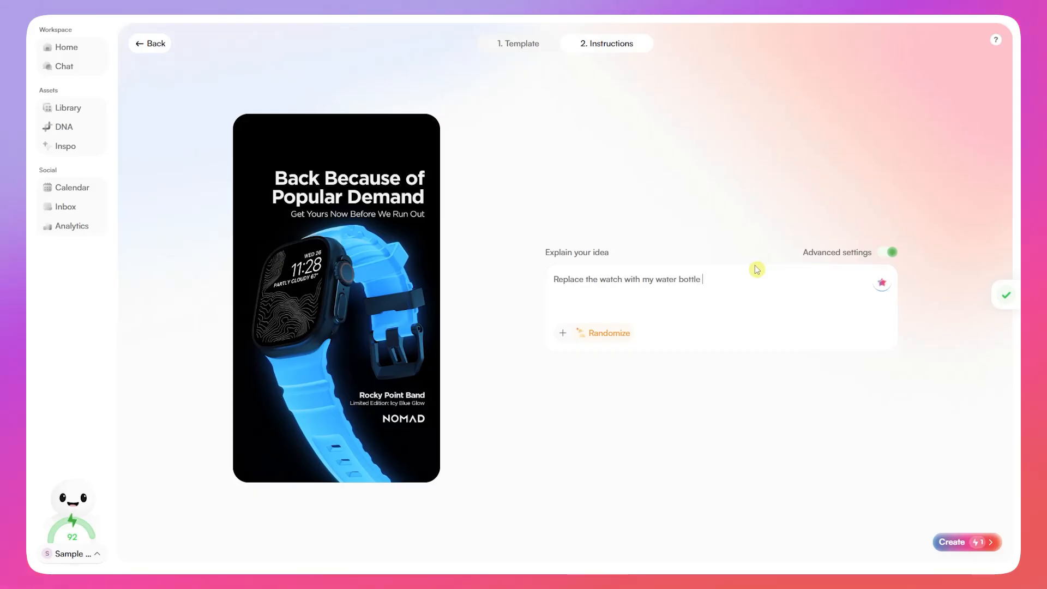
type("product. Make sure to promote")
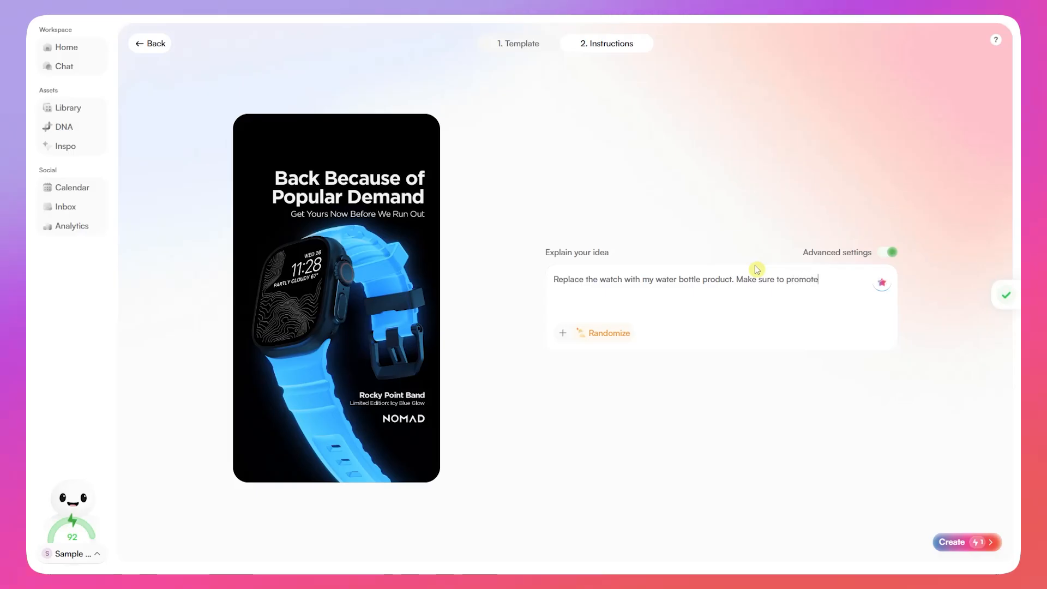
type(" the coupon on the texts. The coupon is B")
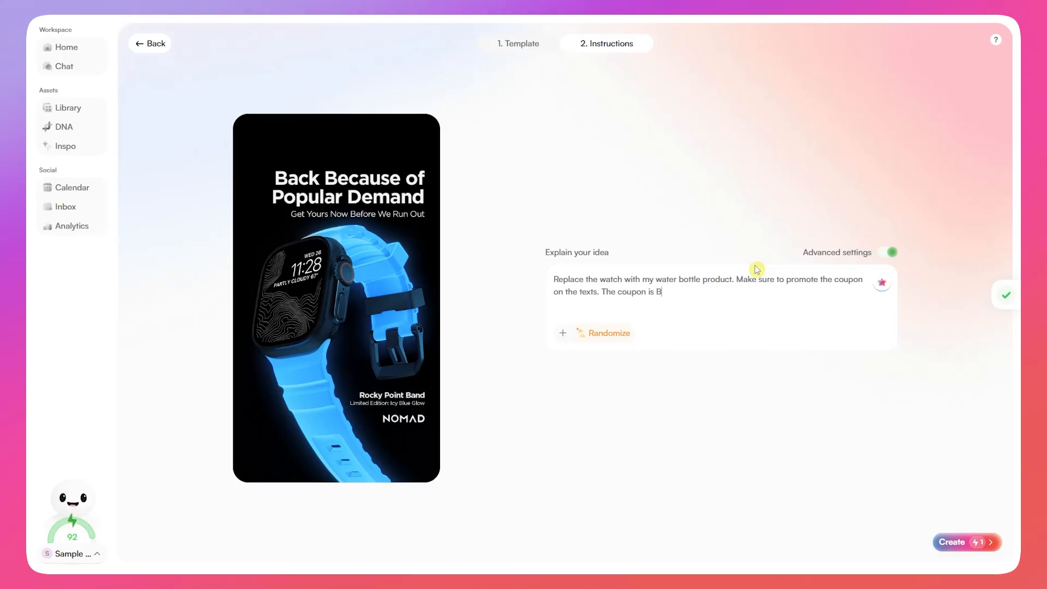
type("LCKFRDYSALE")
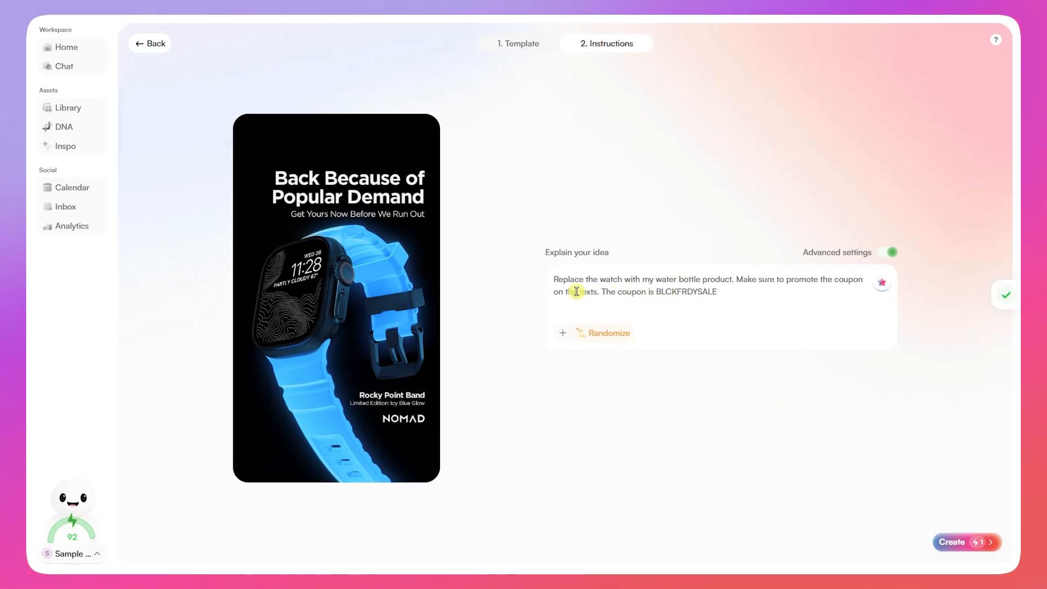
type("code at the bottom")
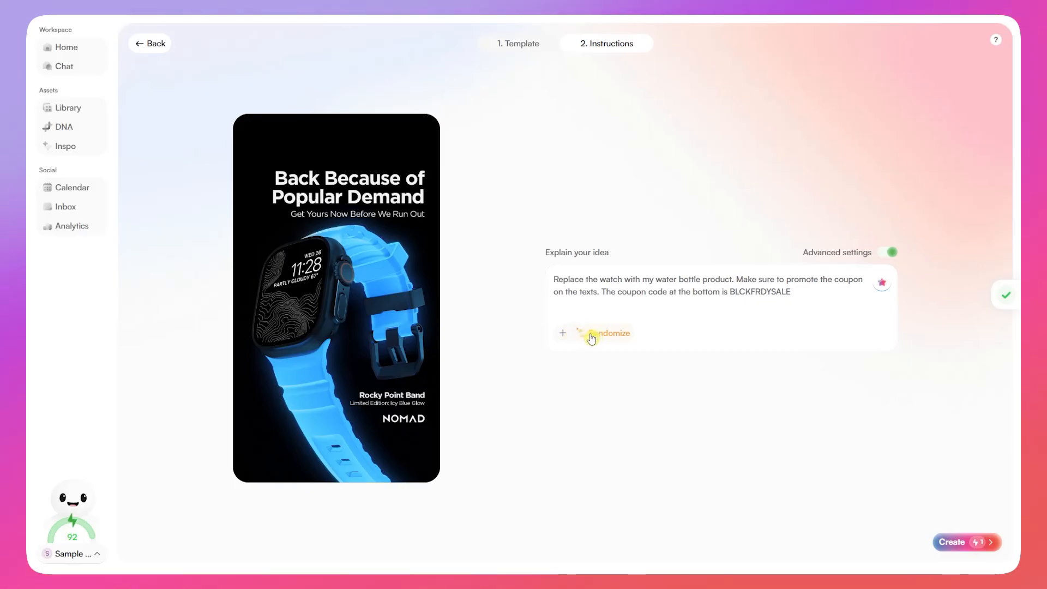
Review the attachable uploads, library assets and product images for the idea, close them and generate the cloned image.
left_click(562, 333)
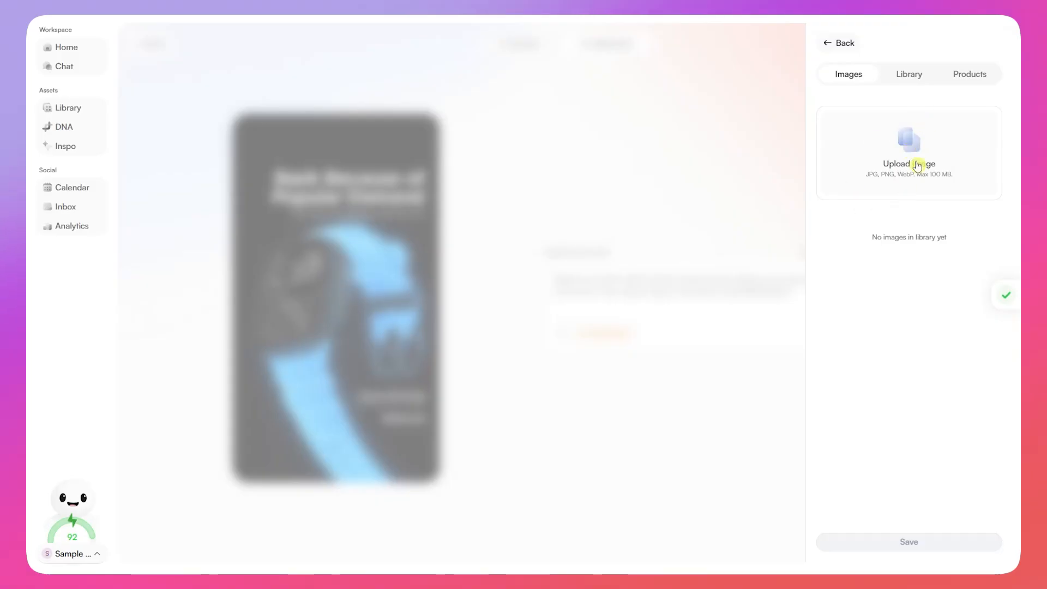
left_click(909, 75)
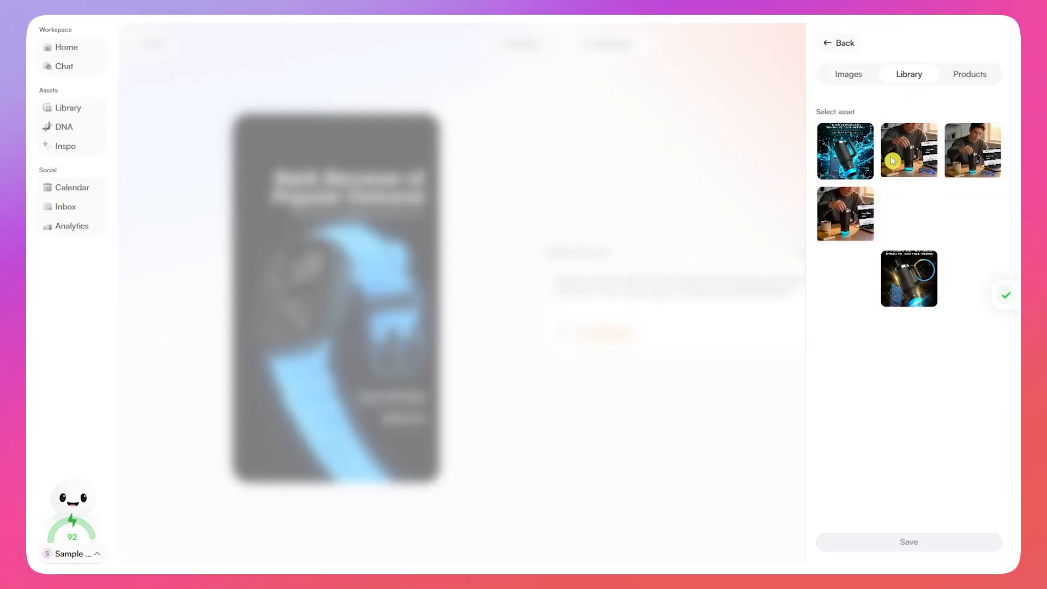
left_click(970, 78)
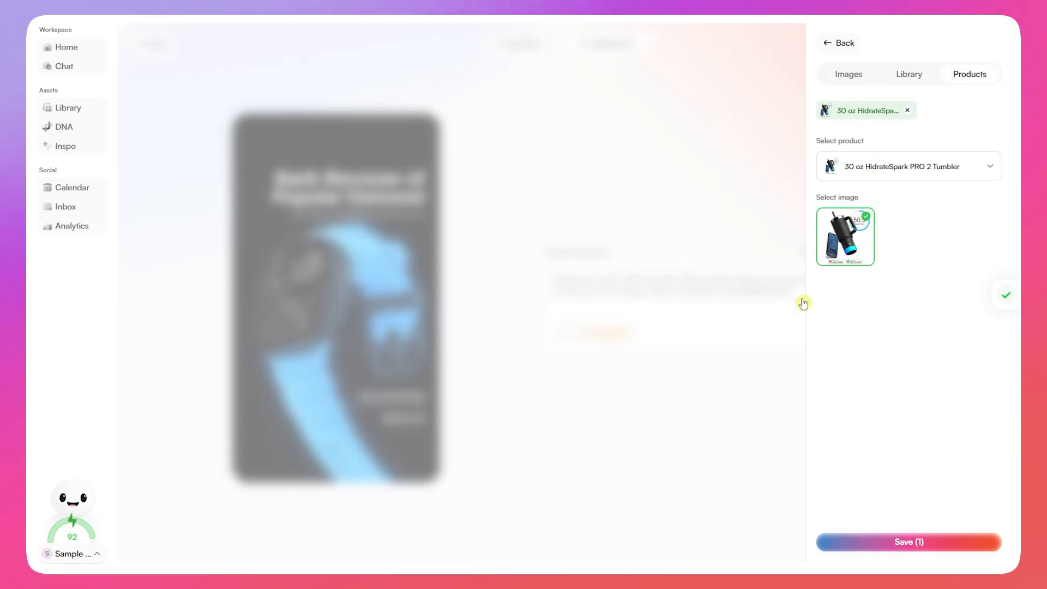
left_click(695, 431)
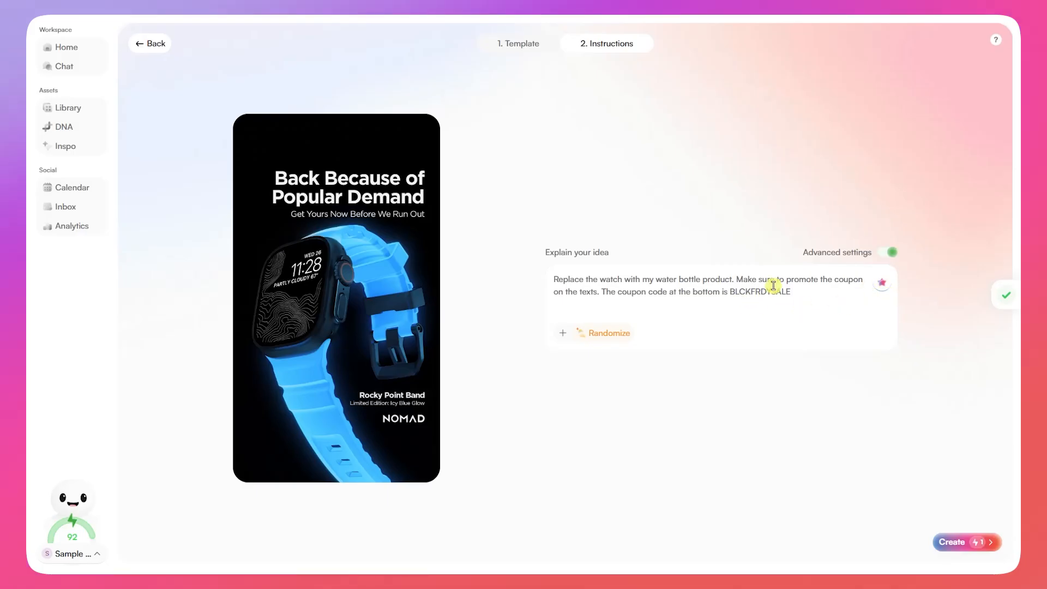
left_click(953, 542)
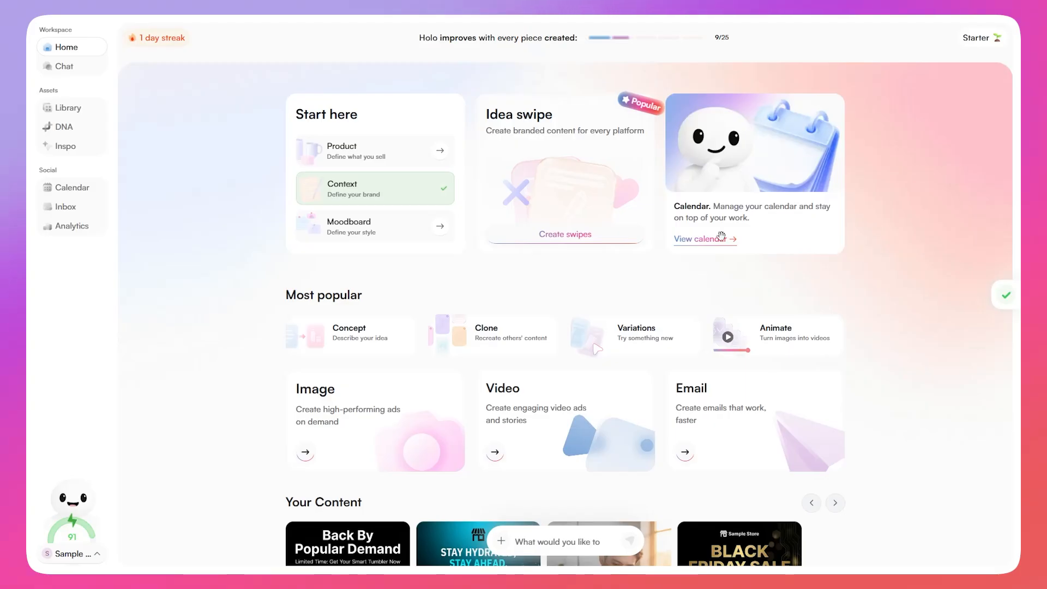
Examine the newly cloned tumbler poster and its prompt at full size in the library.
left_click(68, 114)
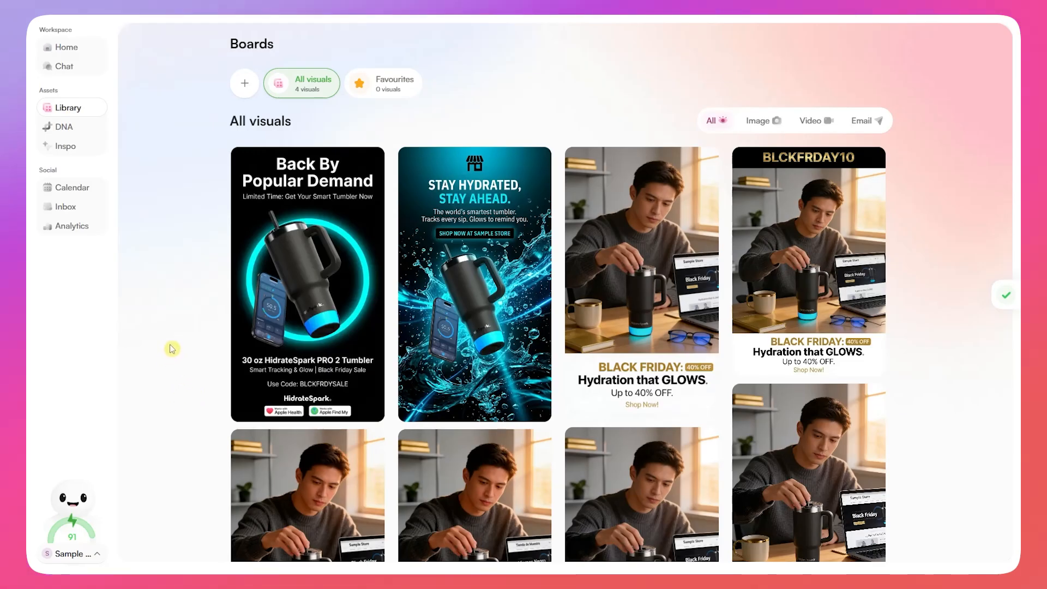
scroll(171, 347, "down", 5)
scroll(171, 347, "up", 5)
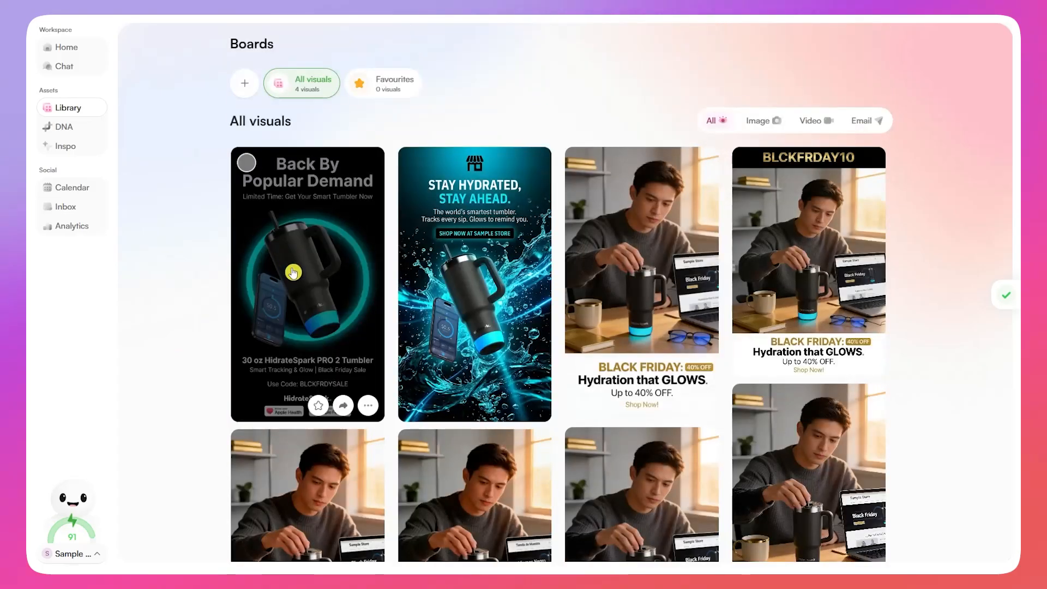
left_click(293, 266)
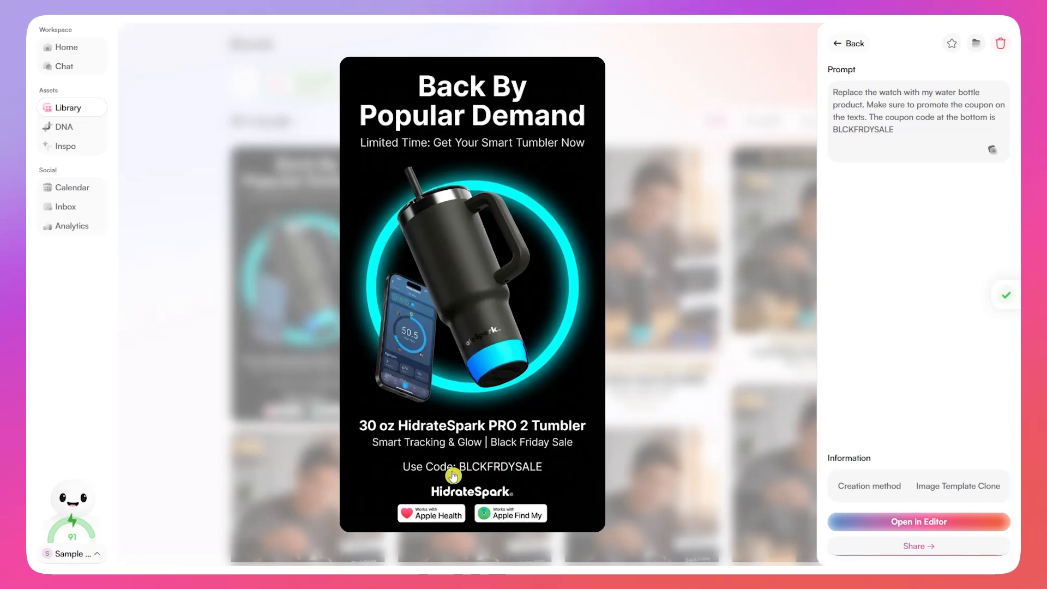
left_click_drag(898, 131, 819, 128)
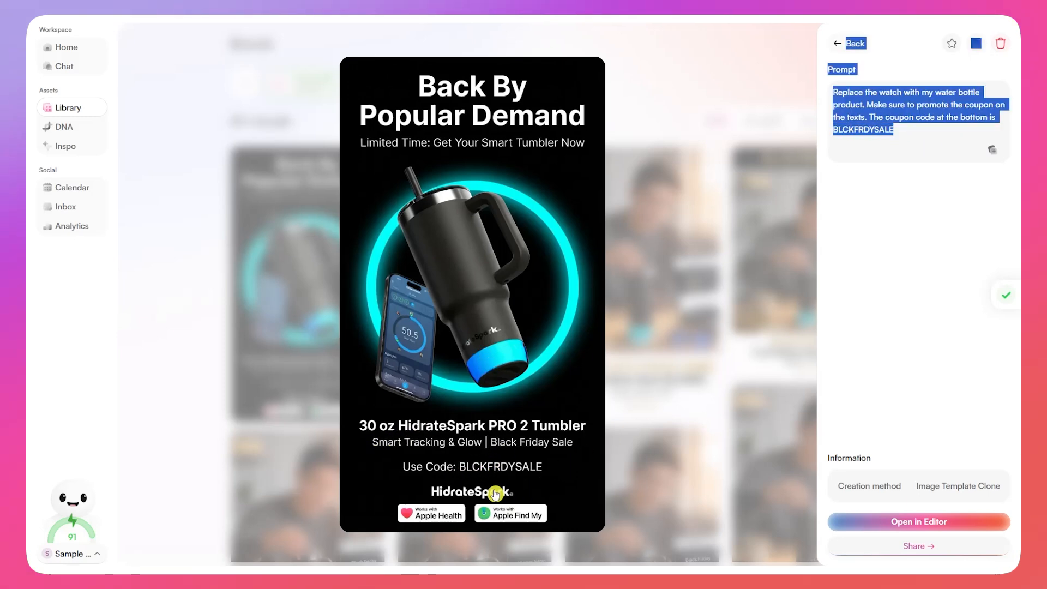
left_click(948, 342)
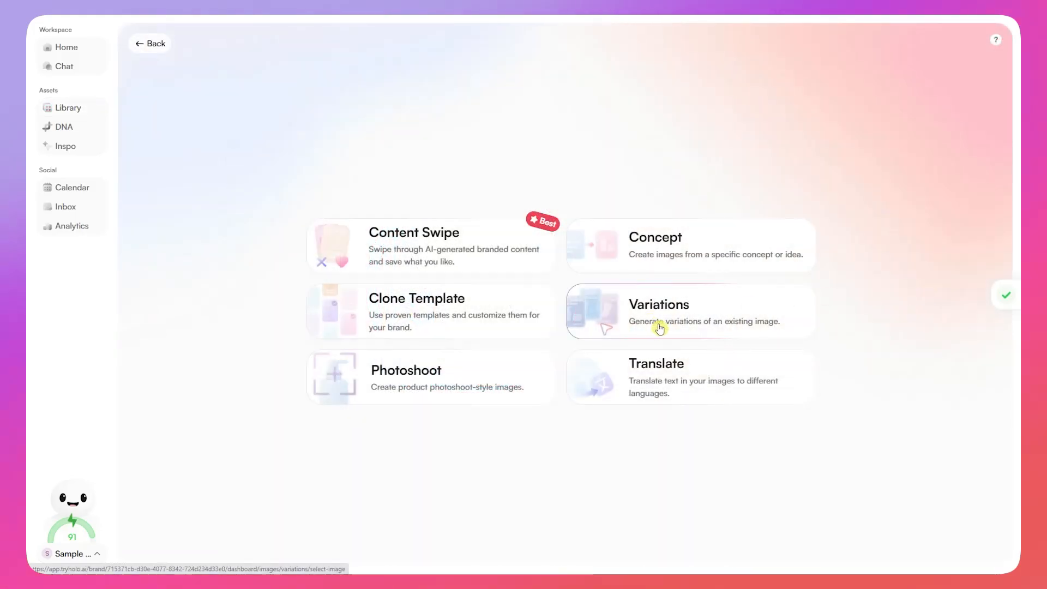
Start an image variation with the blue water-splash tumbler poster as the source and proceed to its instructions.
left_click(653, 322)
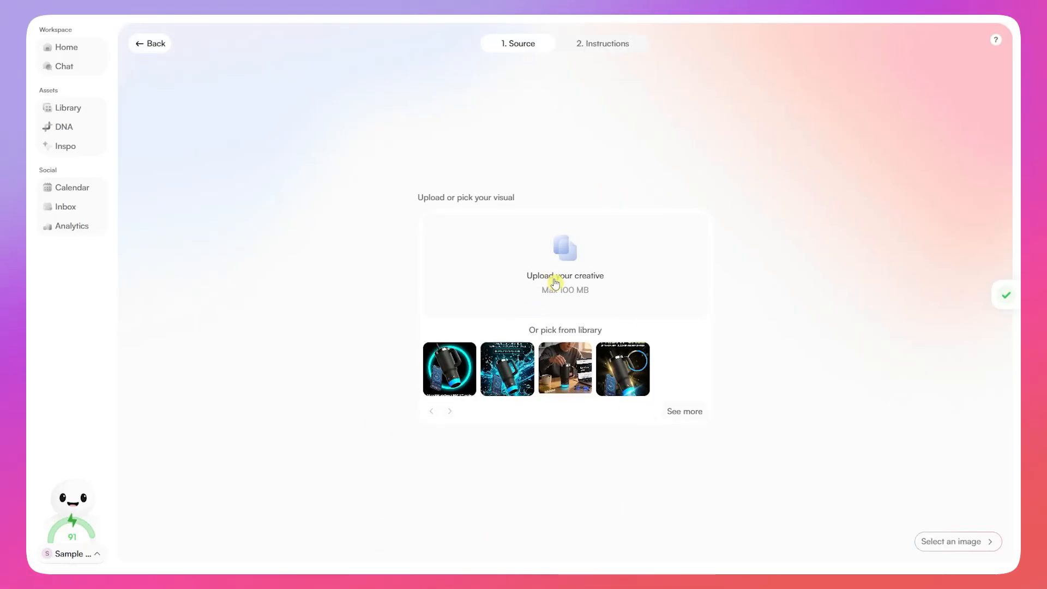
left_click(507, 383)
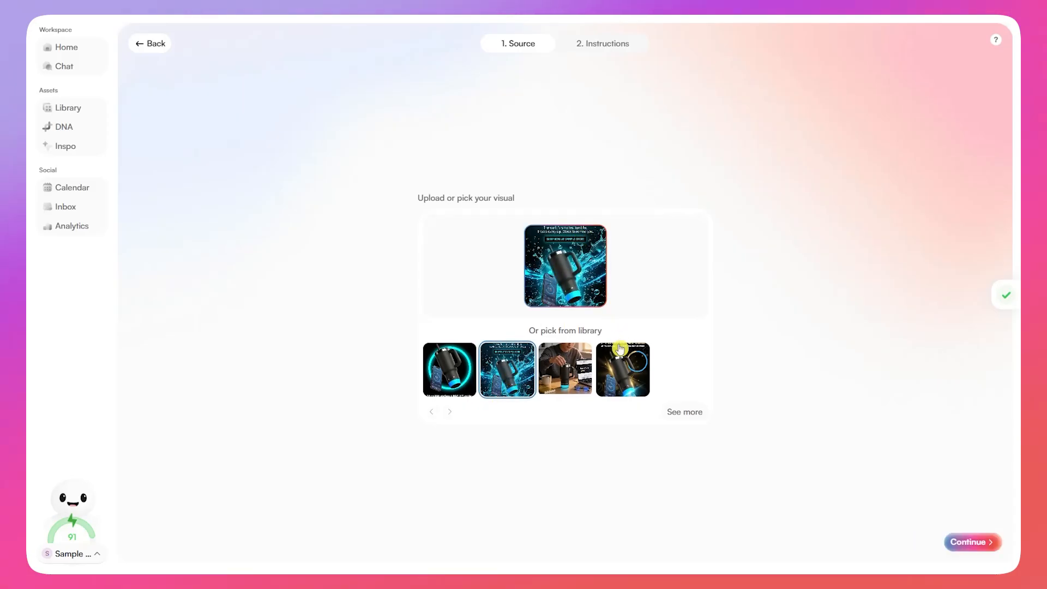
left_click(974, 542)
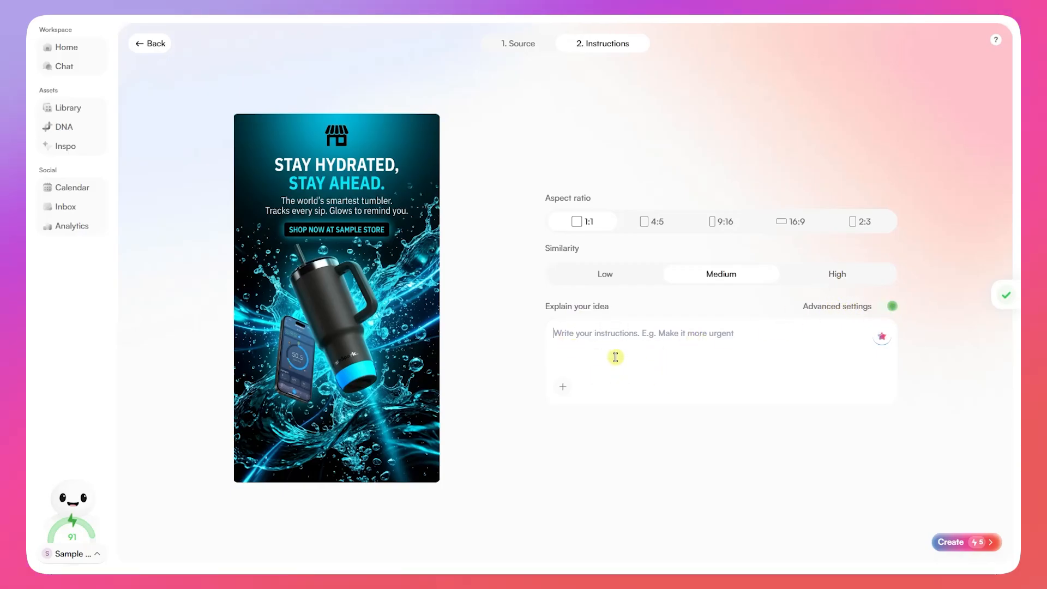
Attach the 30 oz HidrateSpark PRO 2 Tumbler to the variation, review the similarity setting and leave without generating.
left_click(566, 391)
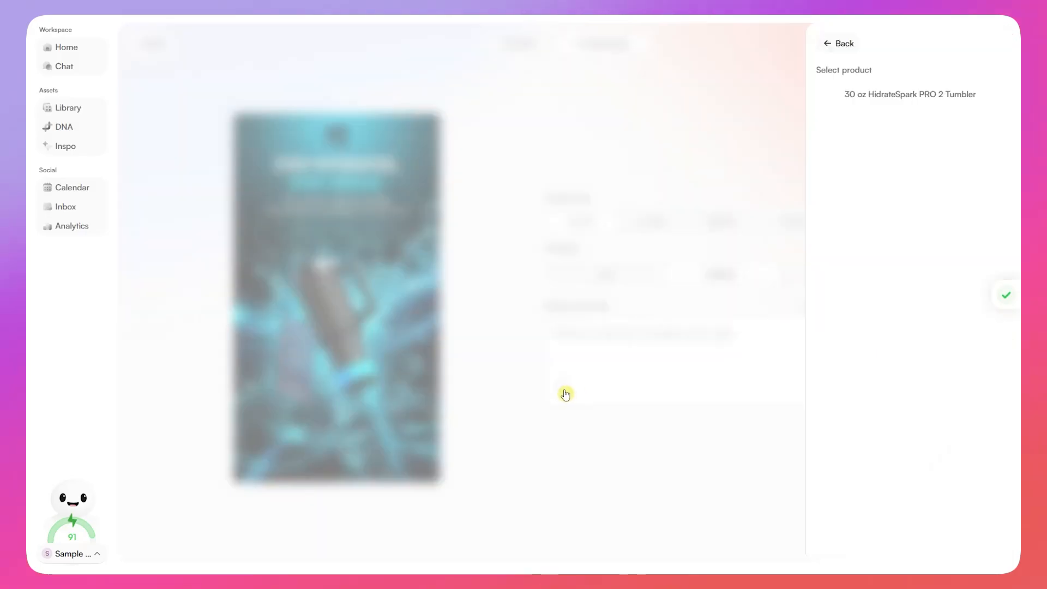
left_click(858, 95)
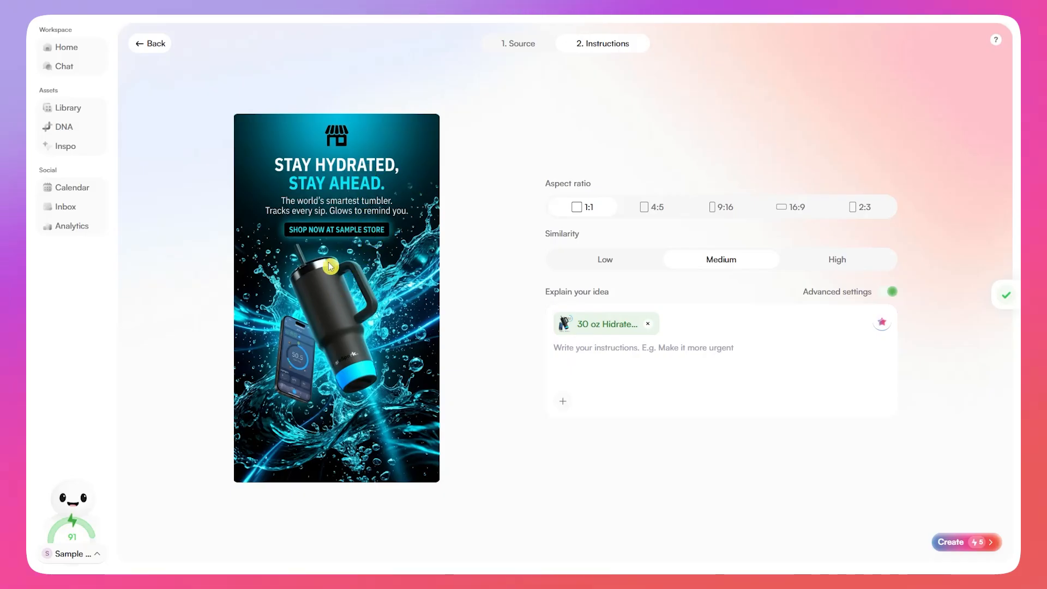
left_click_drag(545, 234, 591, 234)
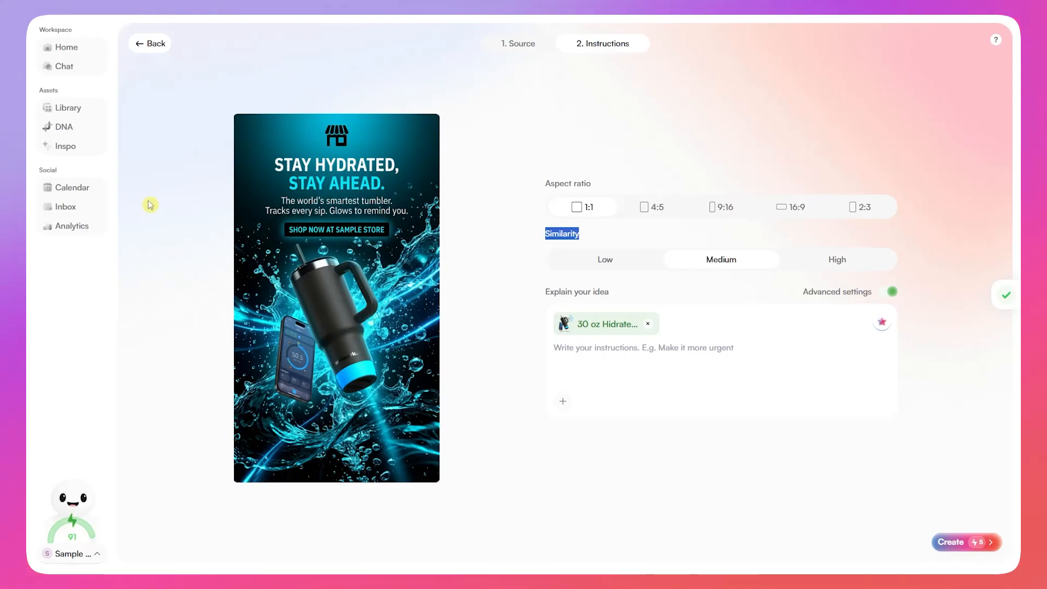
left_click(524, 50)
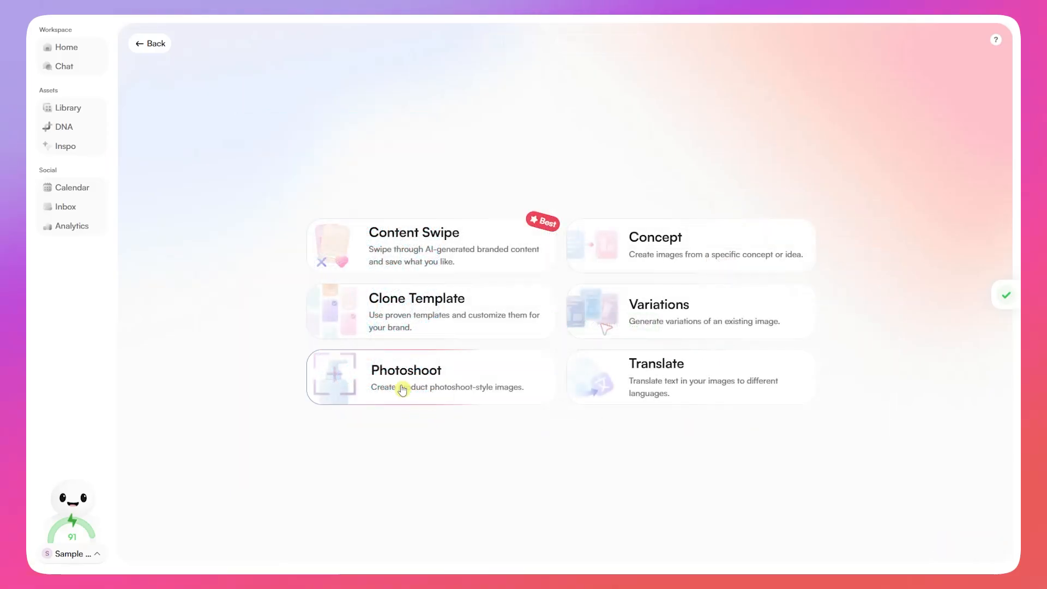
Start a product photoshoot with the prompt "the product is on a table with a platform.".
left_click(432, 390)
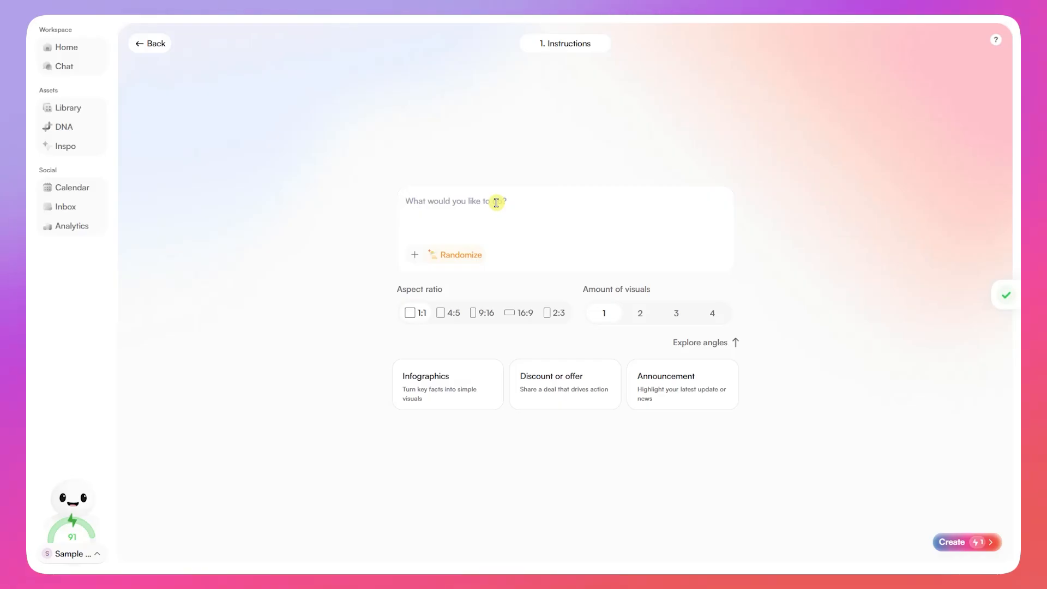
type("the product is on a")
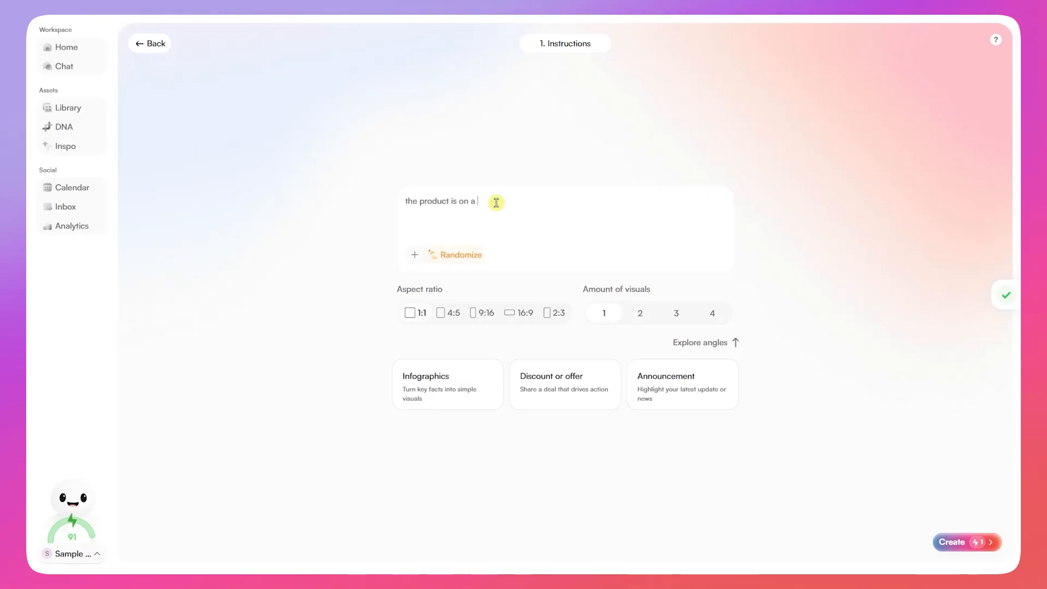
type(" table with")
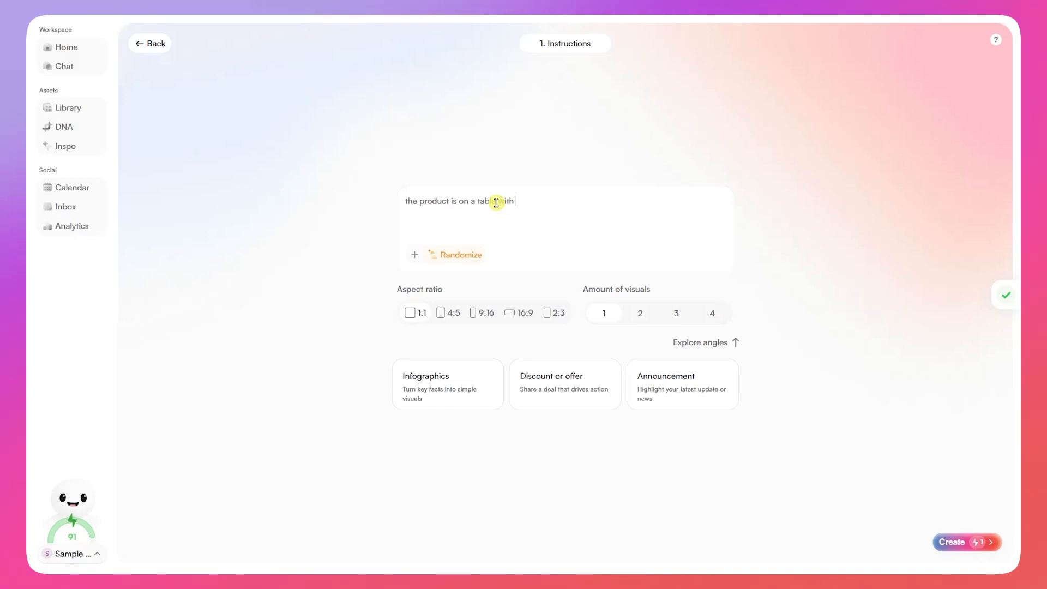
type(" a platform.")
Attach the 30 oz HidrateSpark PRO 2 Tumbler to the photoshoot and set the aspect ratio to 9:16.
left_click(416, 260)
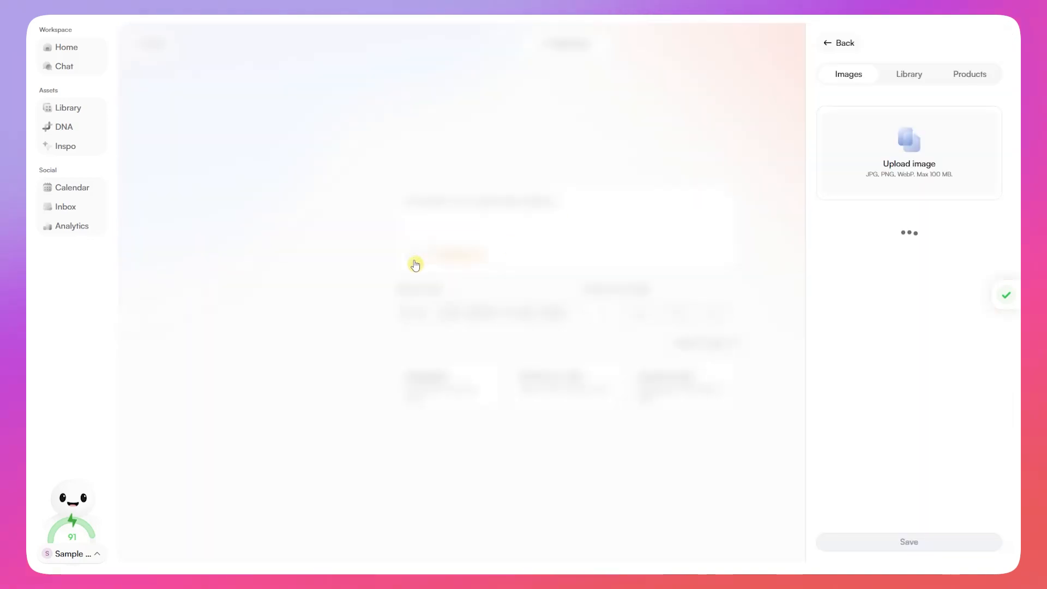
left_click(969, 76)
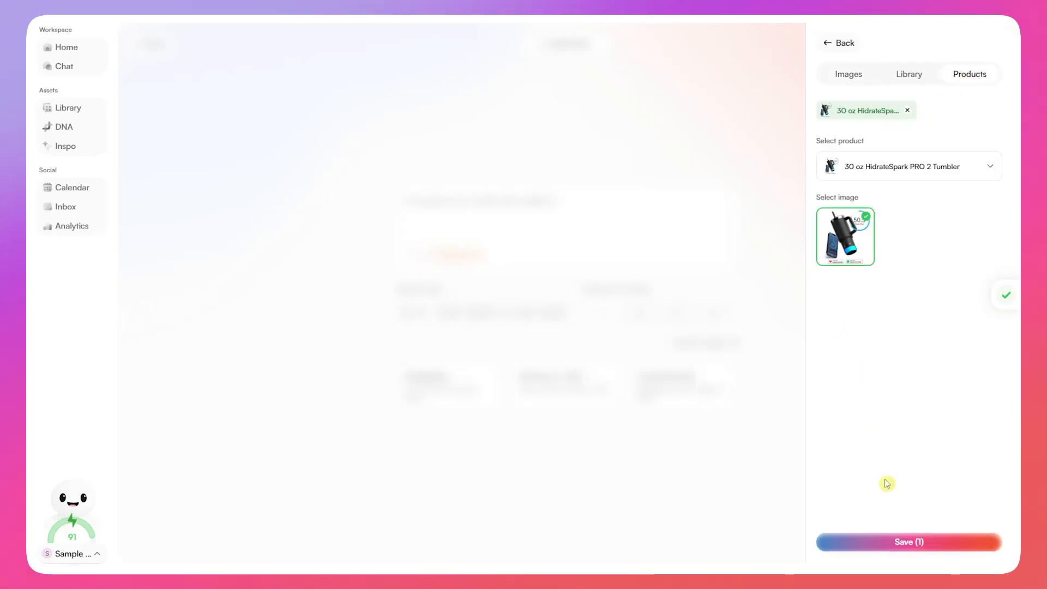
left_click(901, 543)
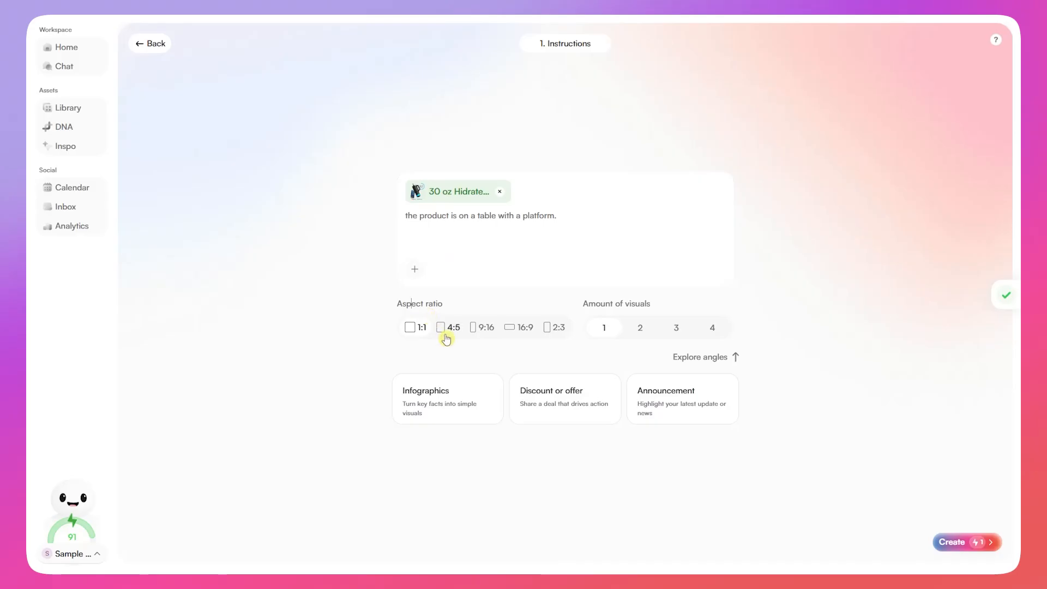
left_click(486, 327)
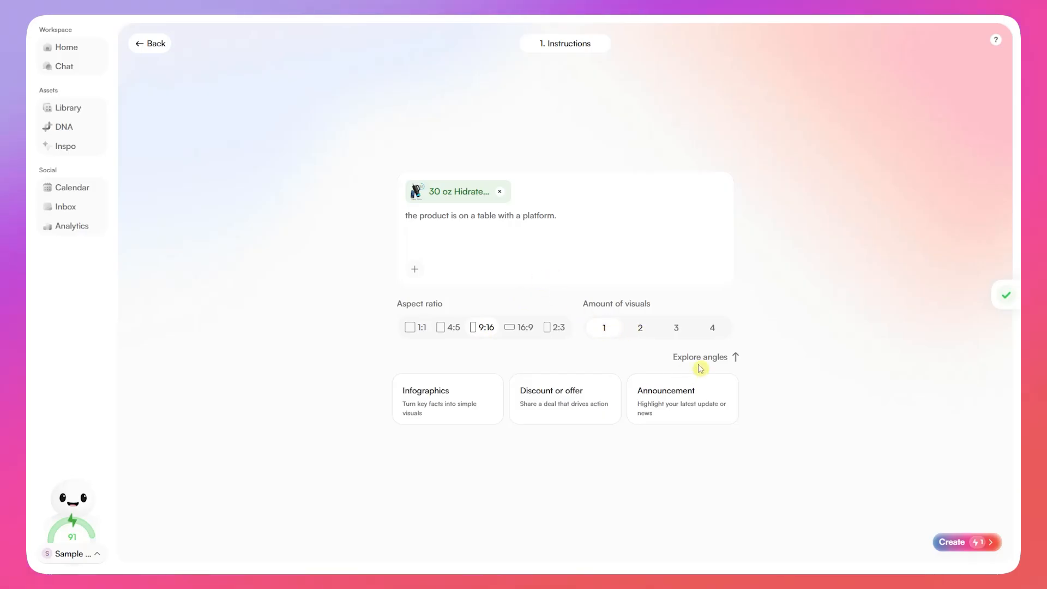
Apply the Feature callout angle with the description "My water bottle product comes with LED that shows temperature of the liquid inside." and generate the image.
left_click(729, 357)
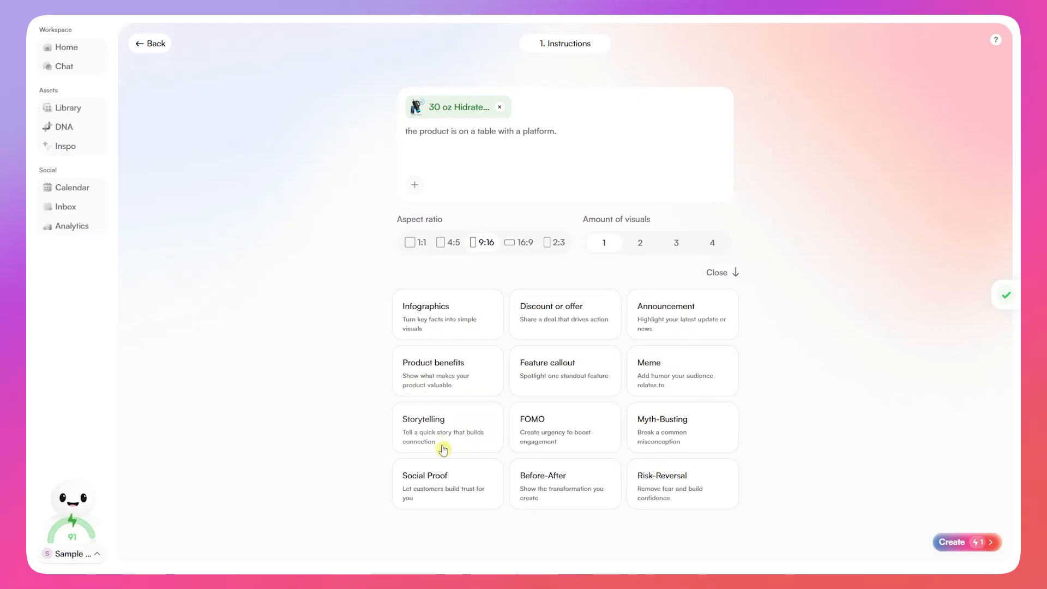
left_click(552, 365)
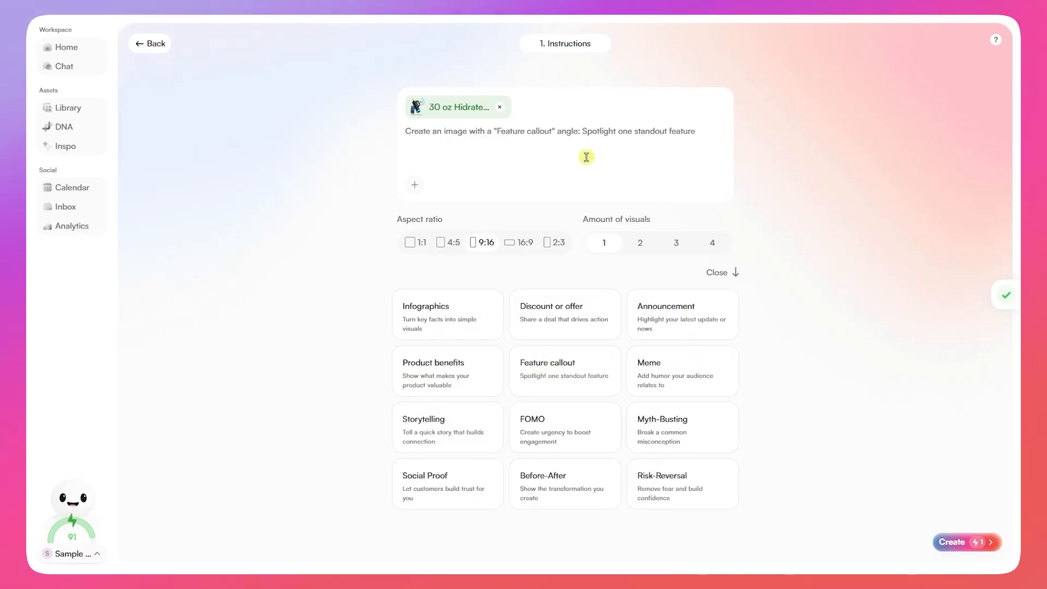
left_click(698, 131)
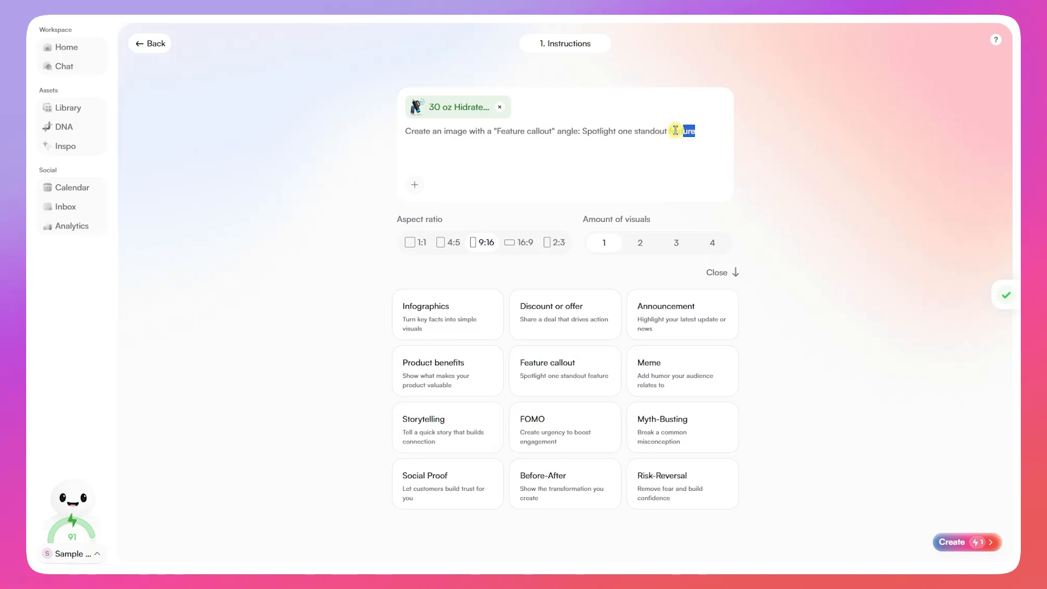
left_click_drag(695, 131, 583, 131)
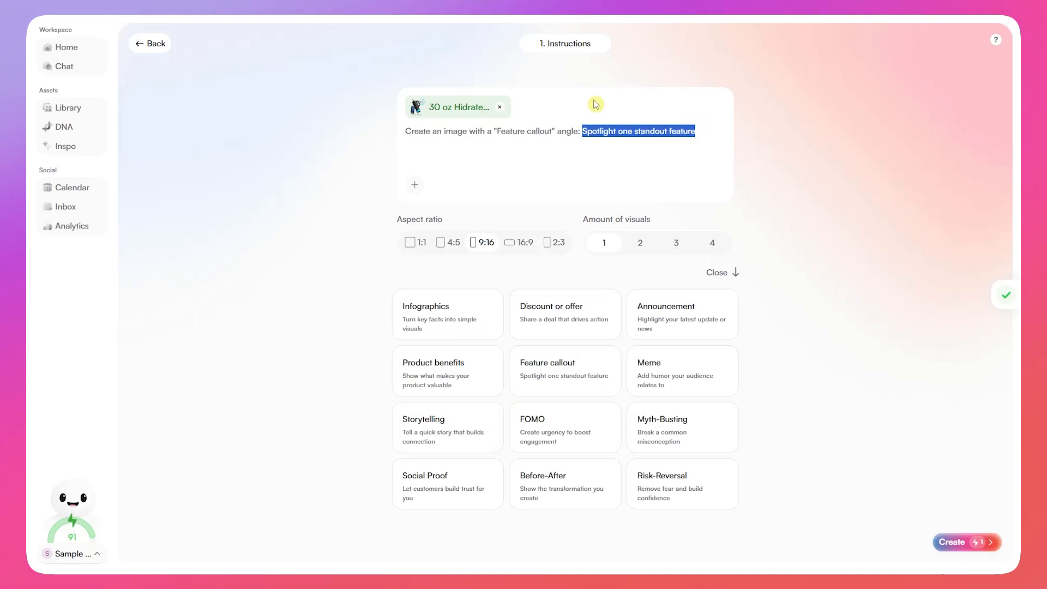
type("A")
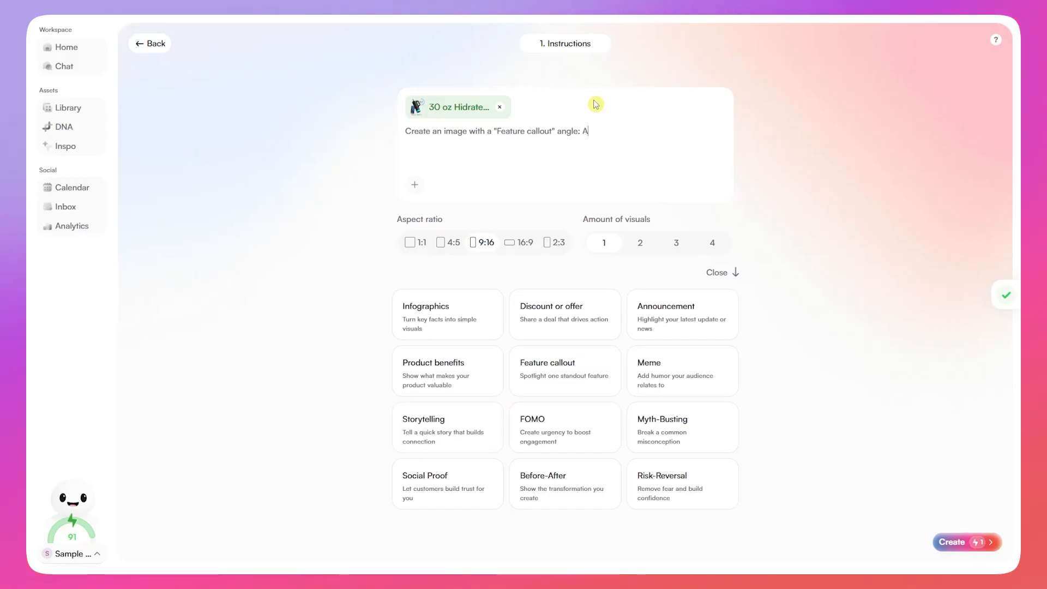
key("BackSpace")
type("My")
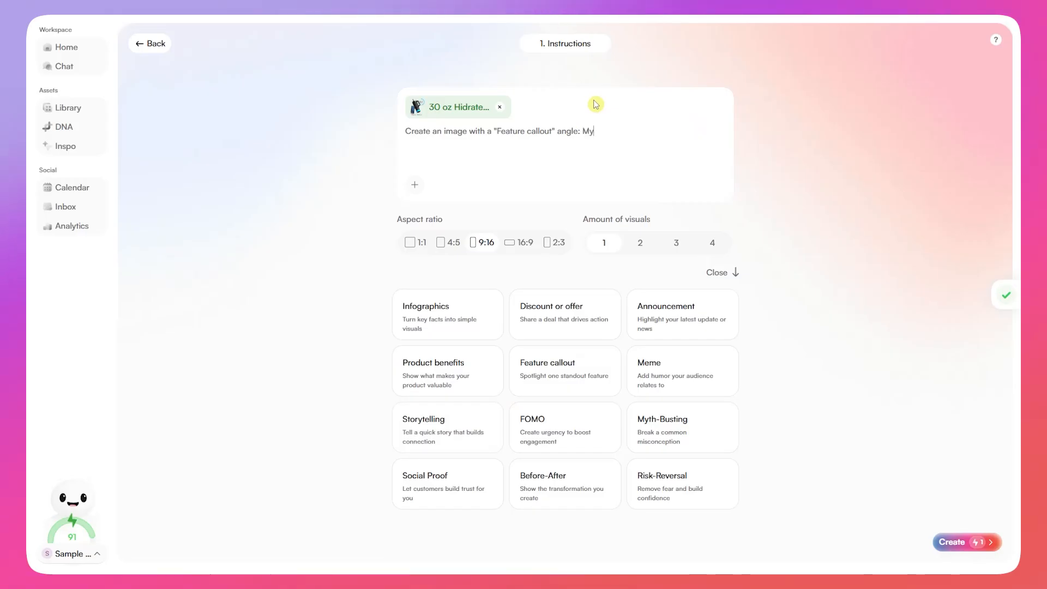
type(" water bottle product comes")
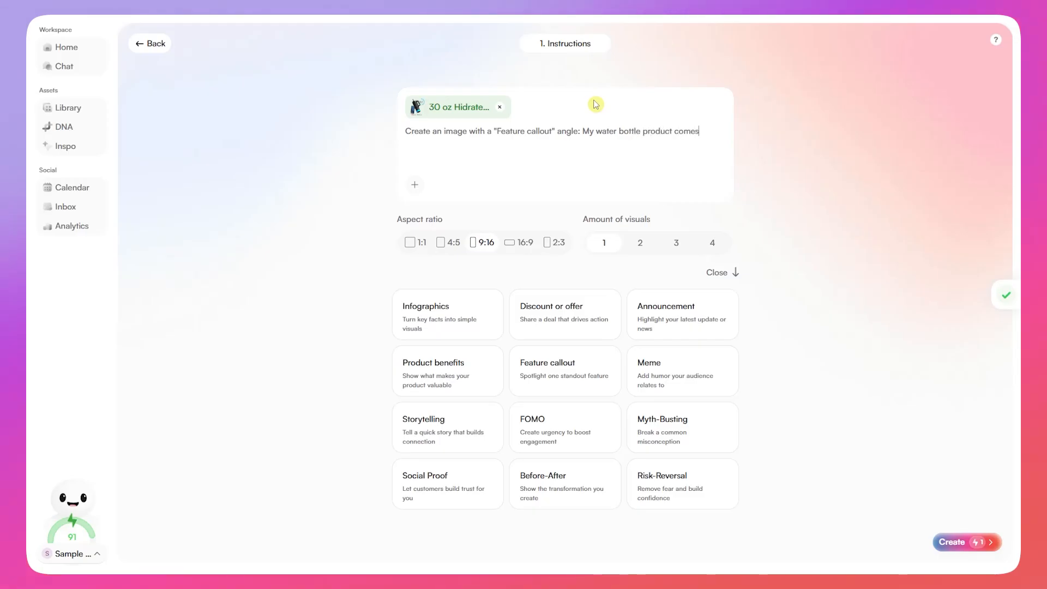
type(" with LED that shows")
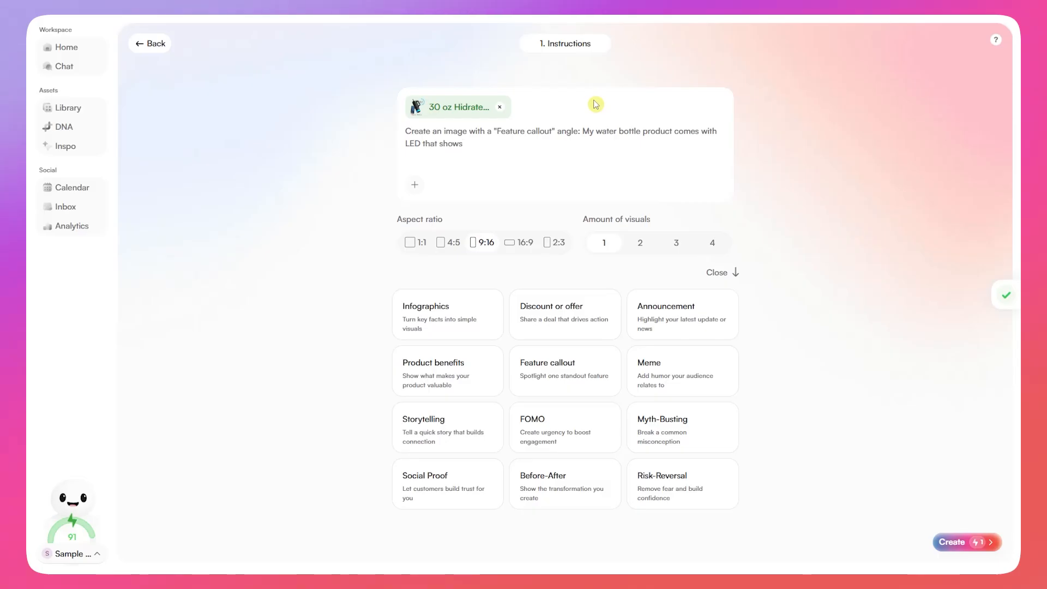
type(" temperature of")
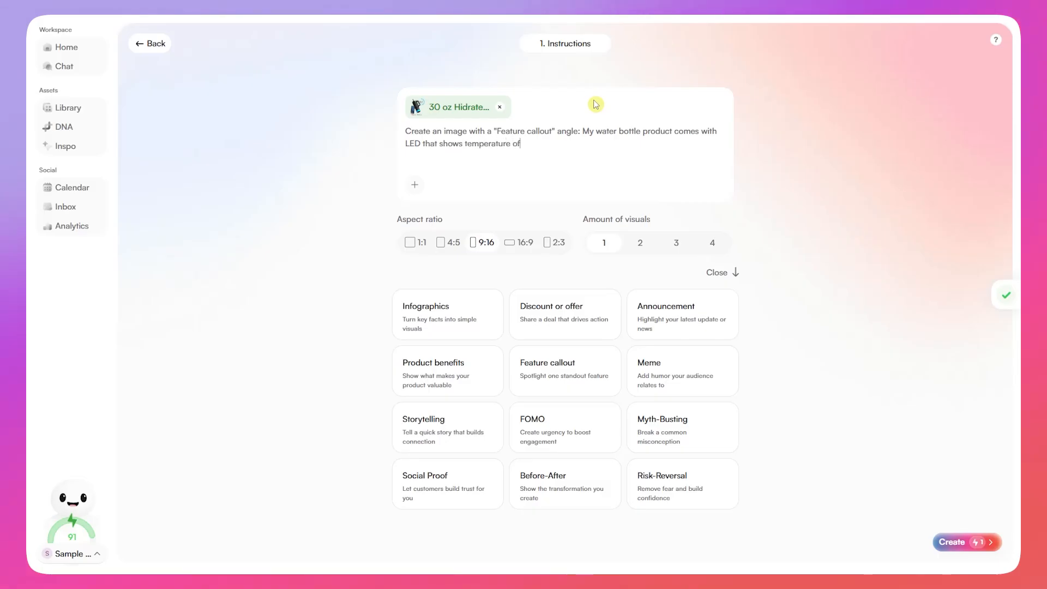
type(" the coliquid inside.")
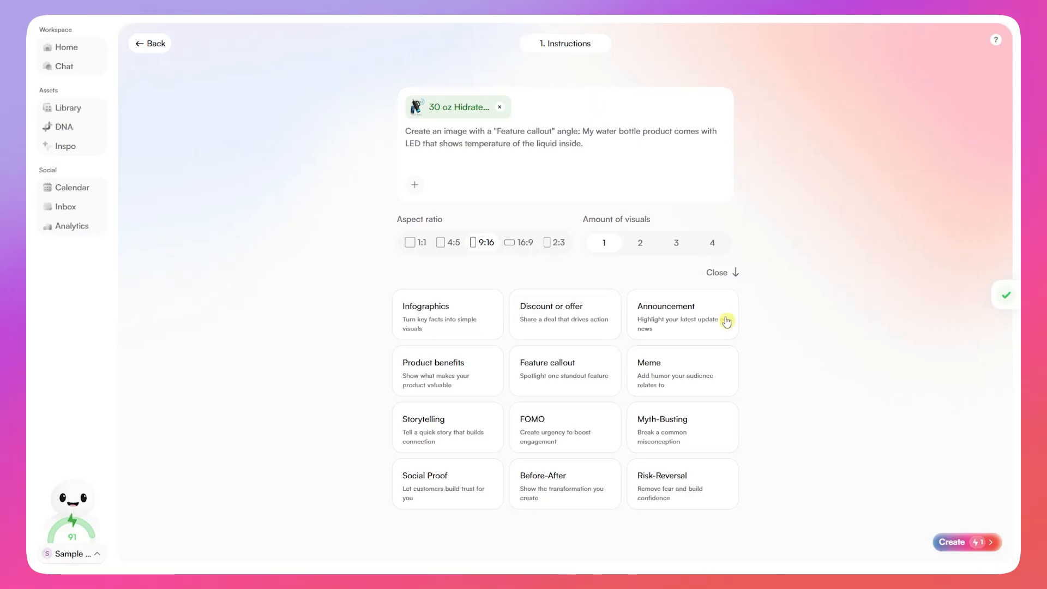
left_click(955, 543)
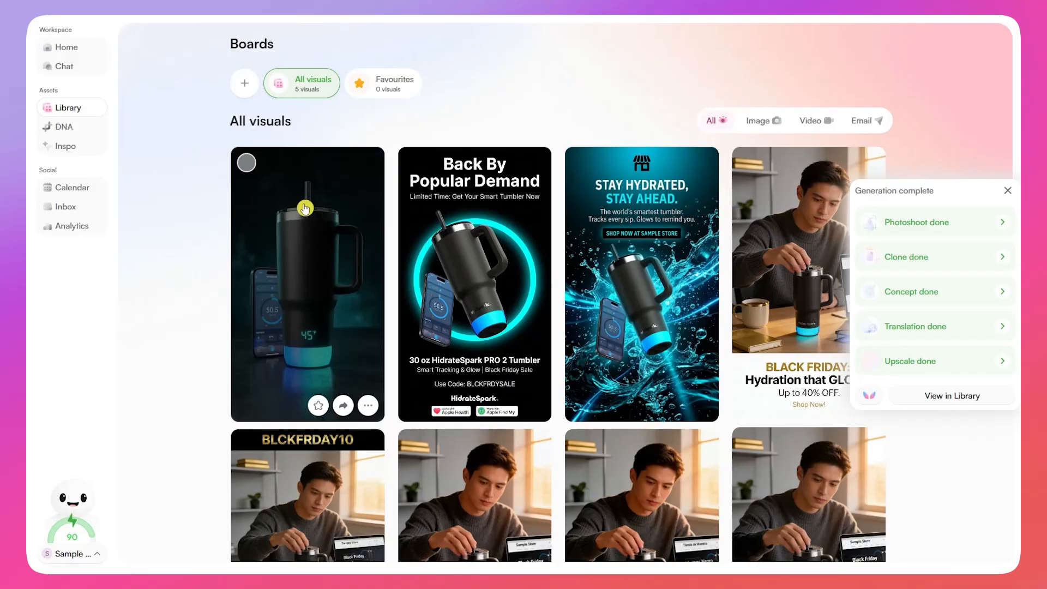
Examine the newly generated photoshoot image at full size in the library and compare it with its prompt.
left_click(283, 273)
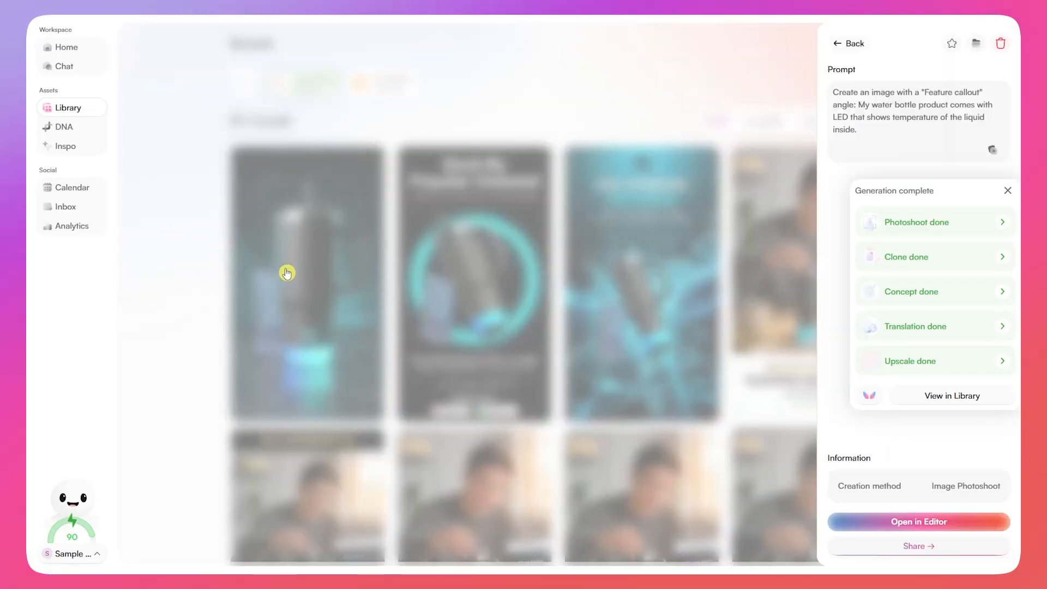
left_click(1008, 191)
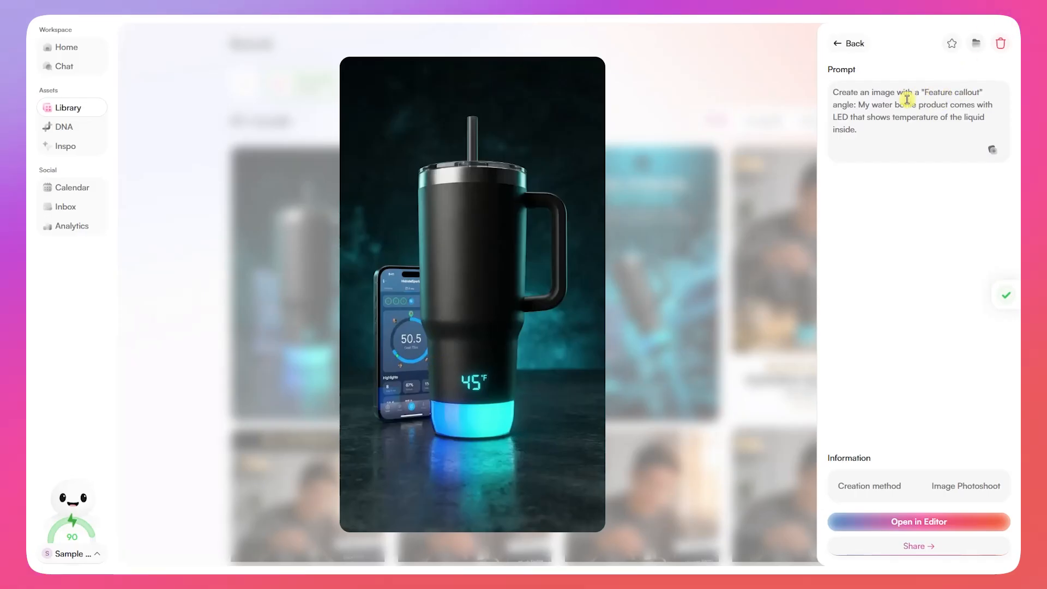
left_click_drag(866, 104, 975, 101)
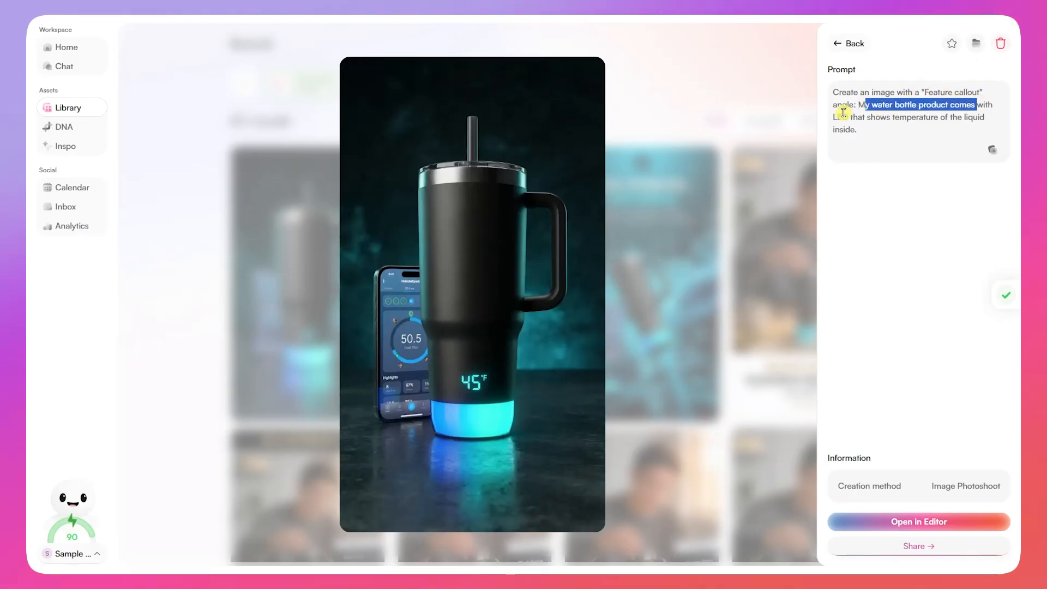
left_click_drag(871, 117, 880, 116)
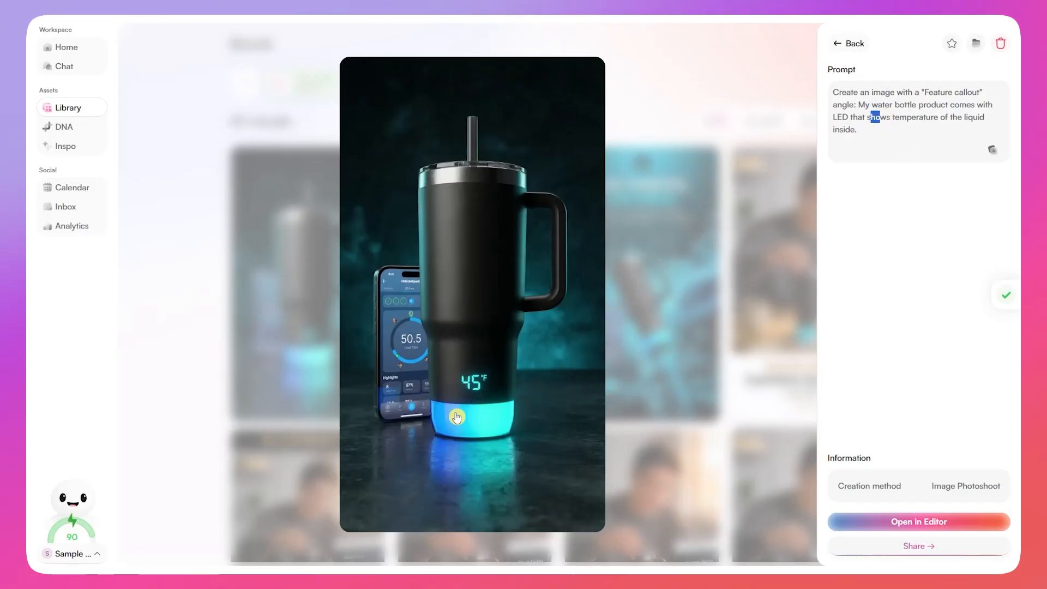
left_click_drag(938, 92, 973, 92)
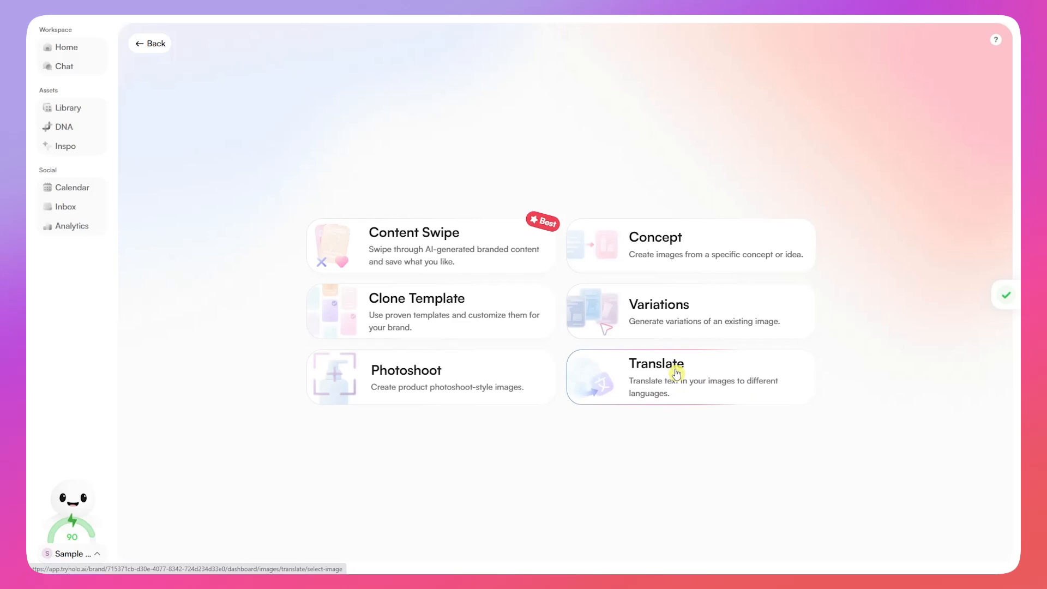
Select the blue water-splash tumbler poster as the image to translate and review the available target languages.
left_click(676, 374)
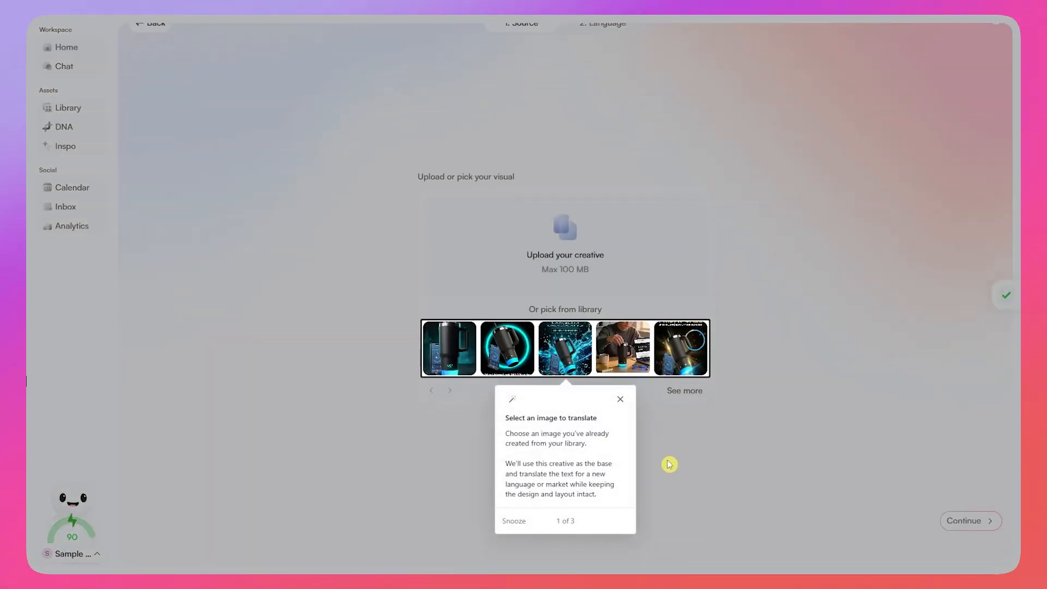
left_click(620, 399)
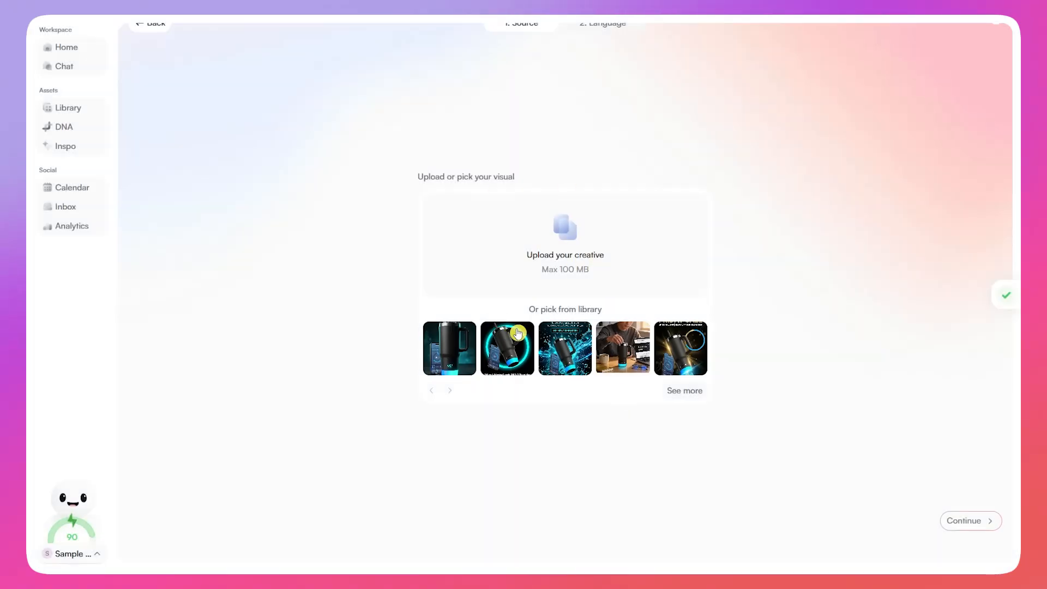
left_click(563, 347)
left_click(958, 519)
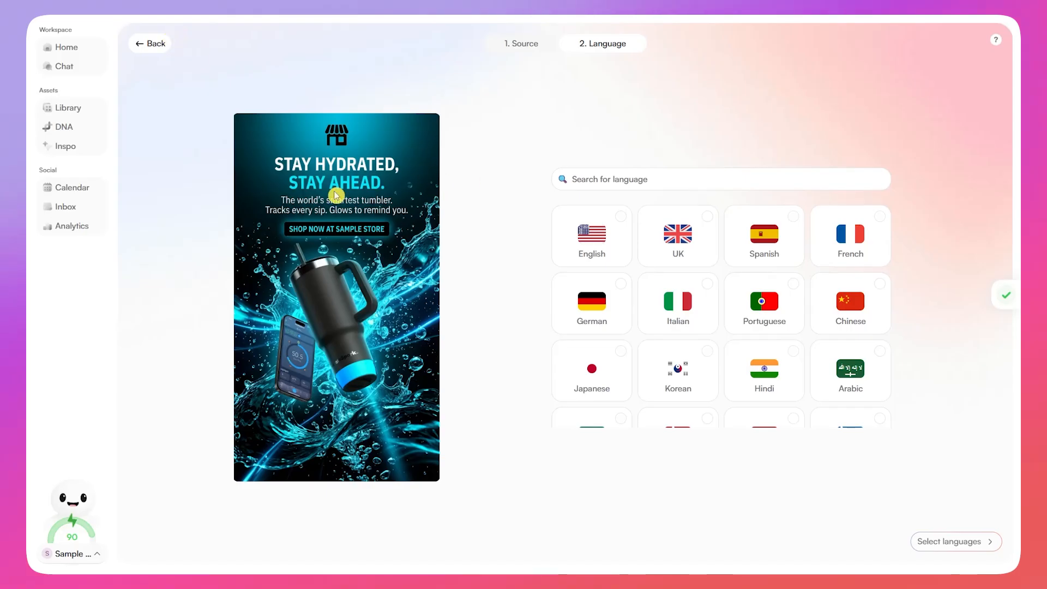
Leave the translation setup and open the video creation options from the home page.
left_click(150, 56)
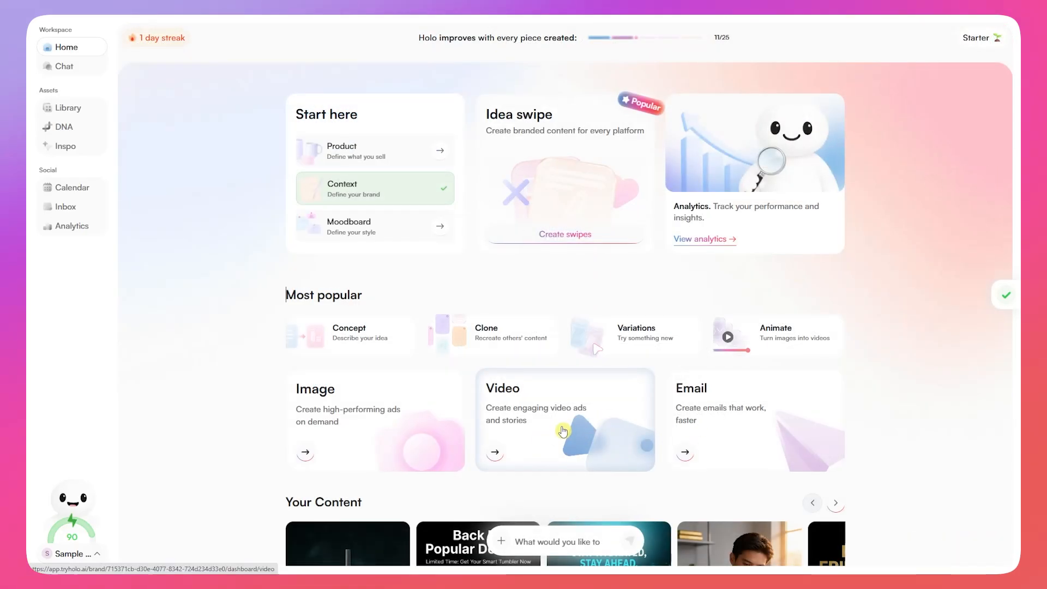
left_click(563, 432)
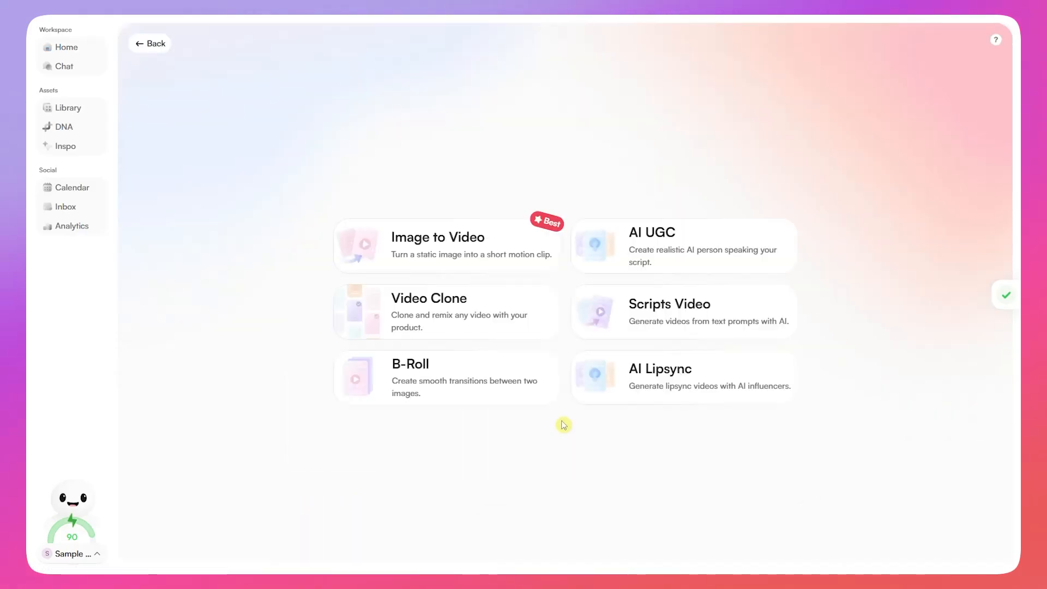
Start an Image to Video project, dismiss the intro tips, and use the library's tumbler poster with the glowing cyan ring as the source.
left_click(438, 246)
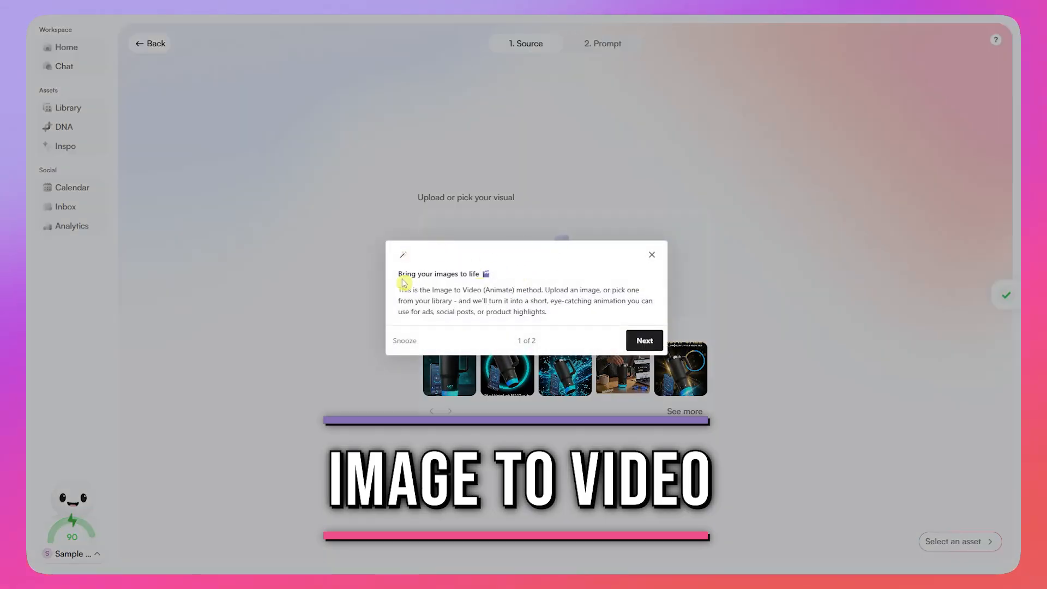
left_click_drag(404, 283, 504, 274)
left_click(644, 339)
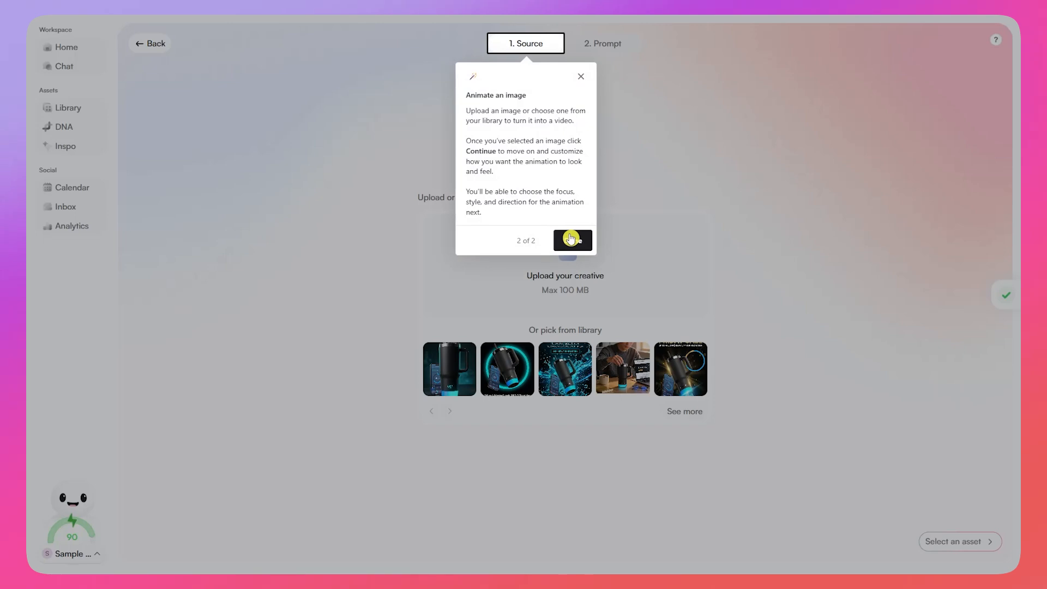
left_click(572, 240)
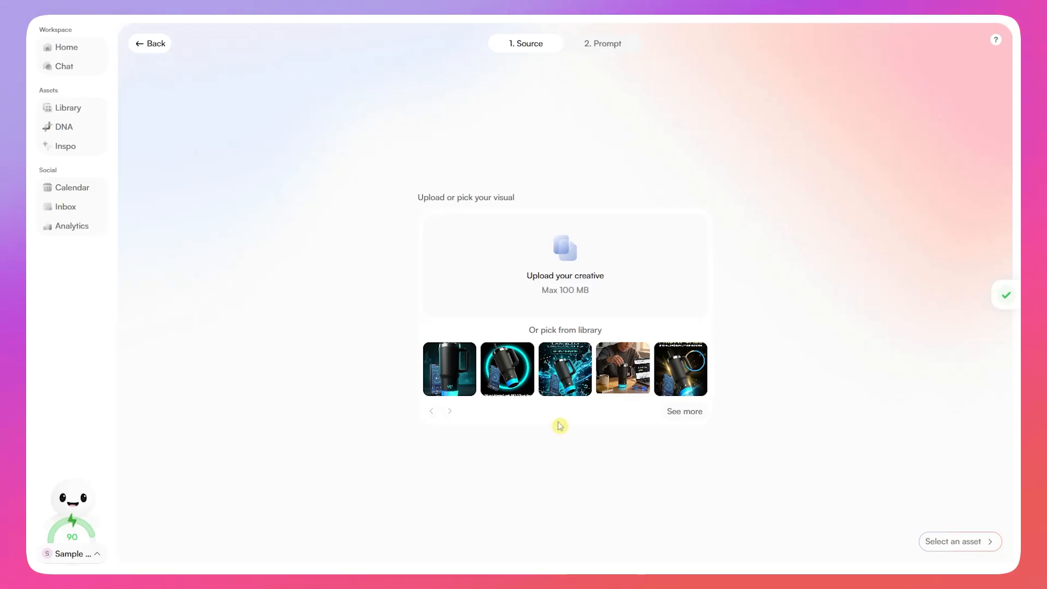
left_click(494, 380)
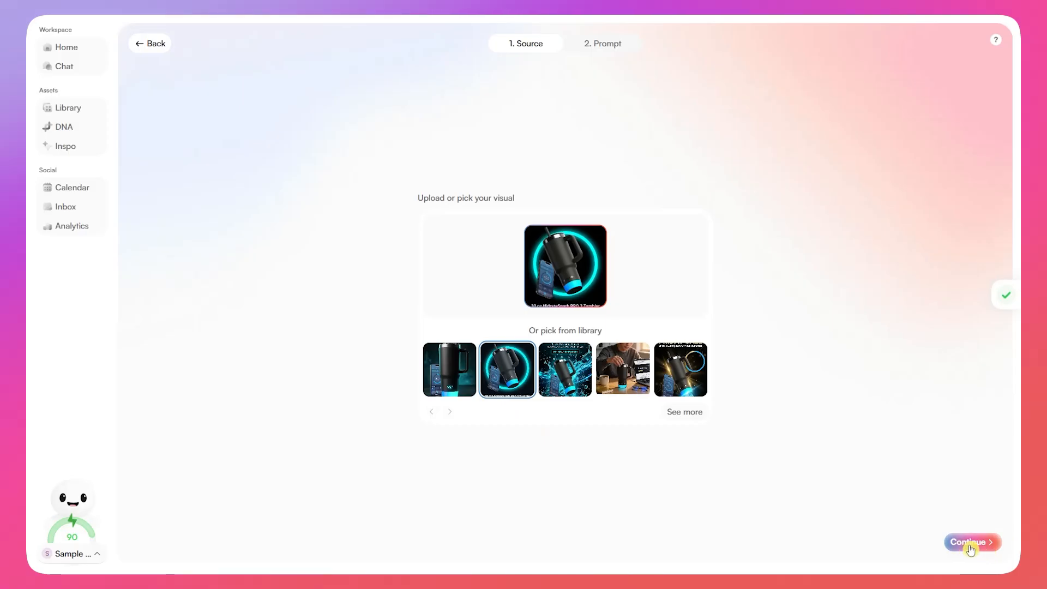
left_click(962, 544)
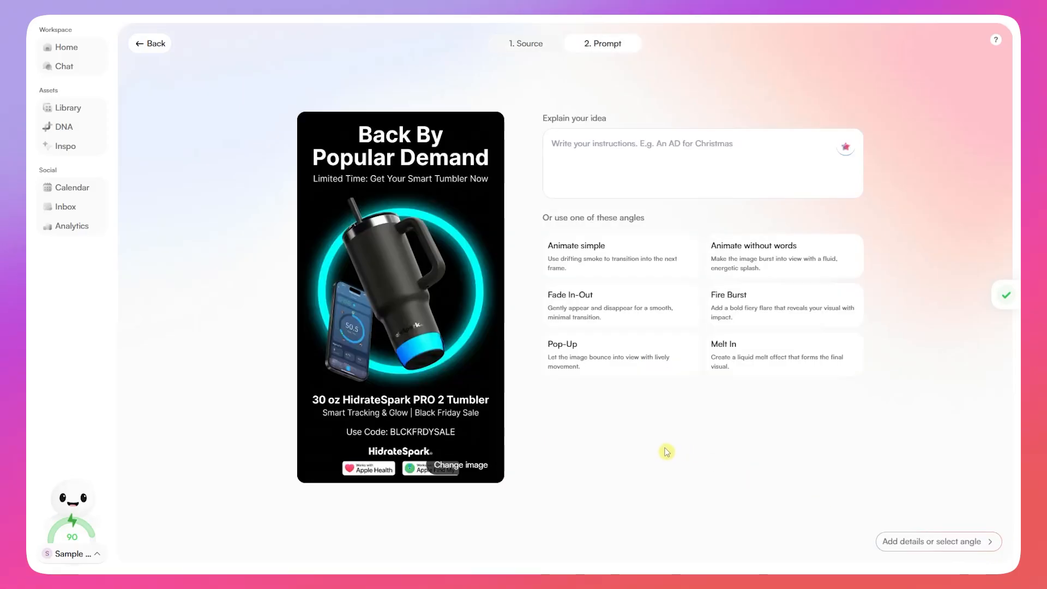
Enter the animation prompt "make the product float with motion on the center. Also add some motion to the text on the header.".
left_click(604, 158)
type("make the")
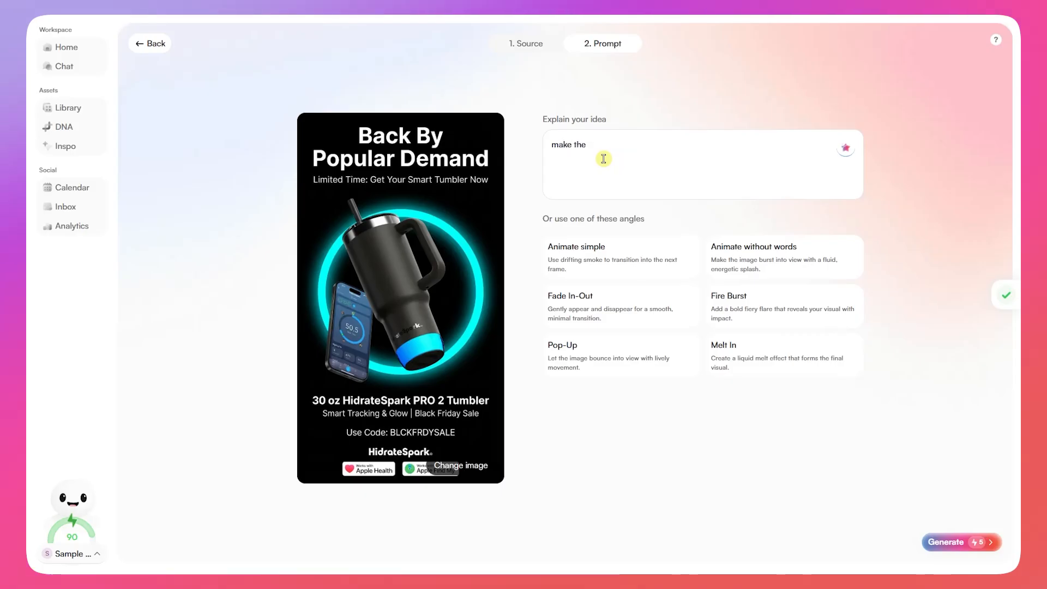
type(" product float")
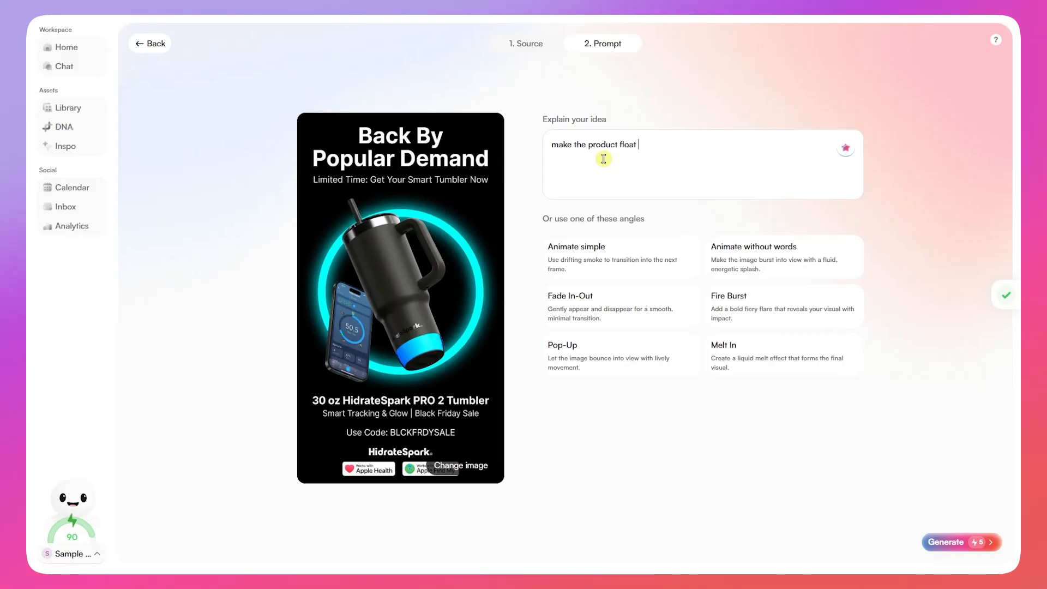
type(" with motion")
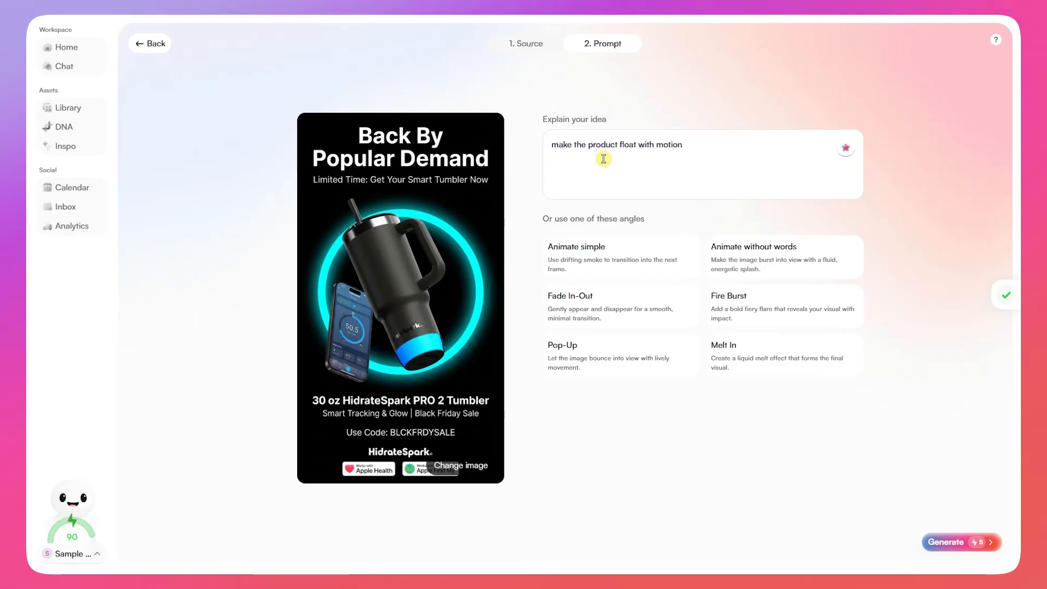
type(" on the ")
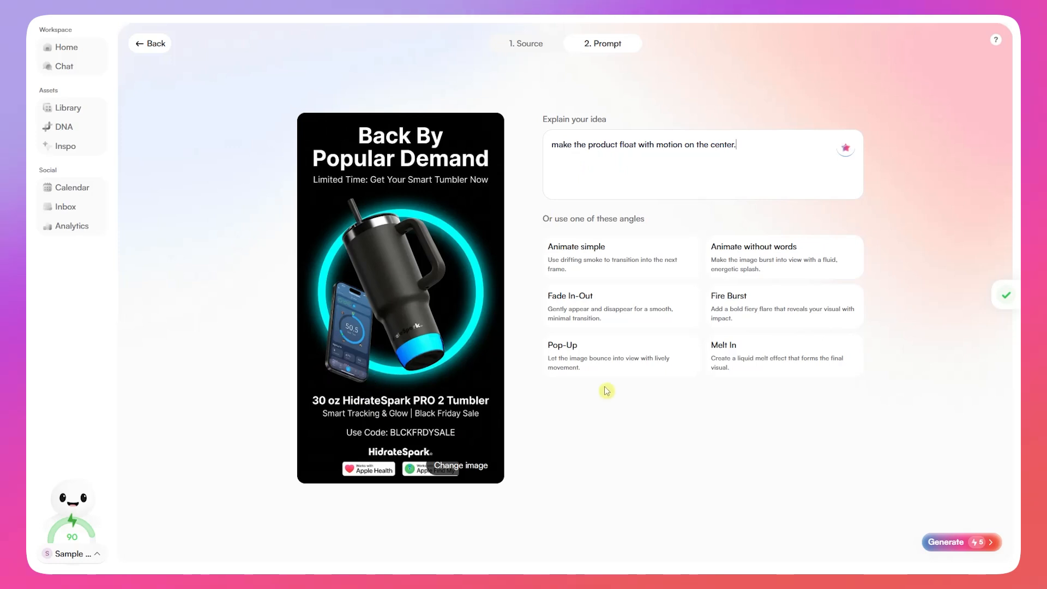
type("center. ")
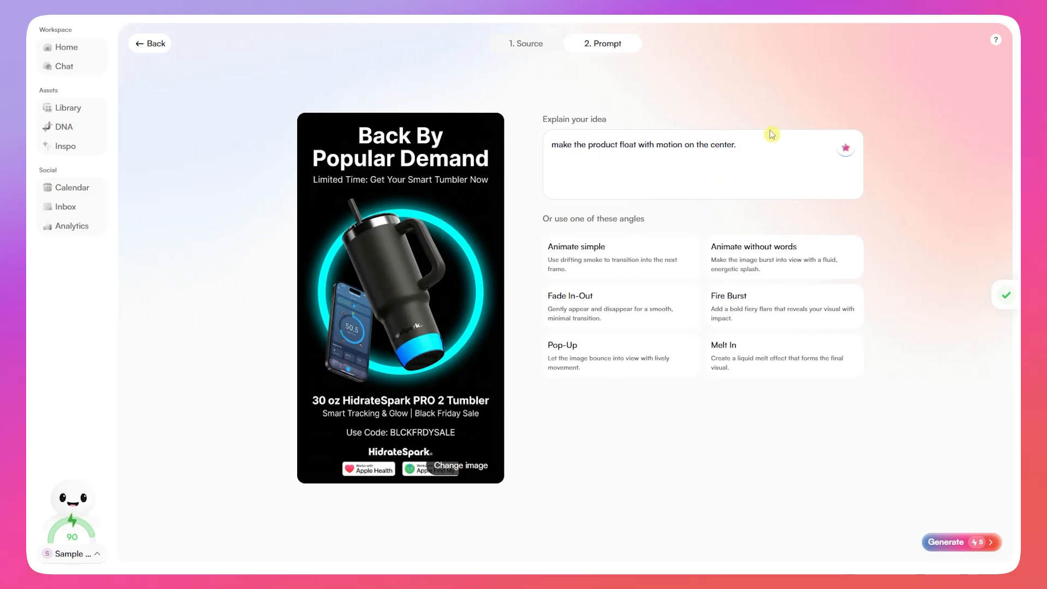
type("AIso add some motion to the text on the header.")
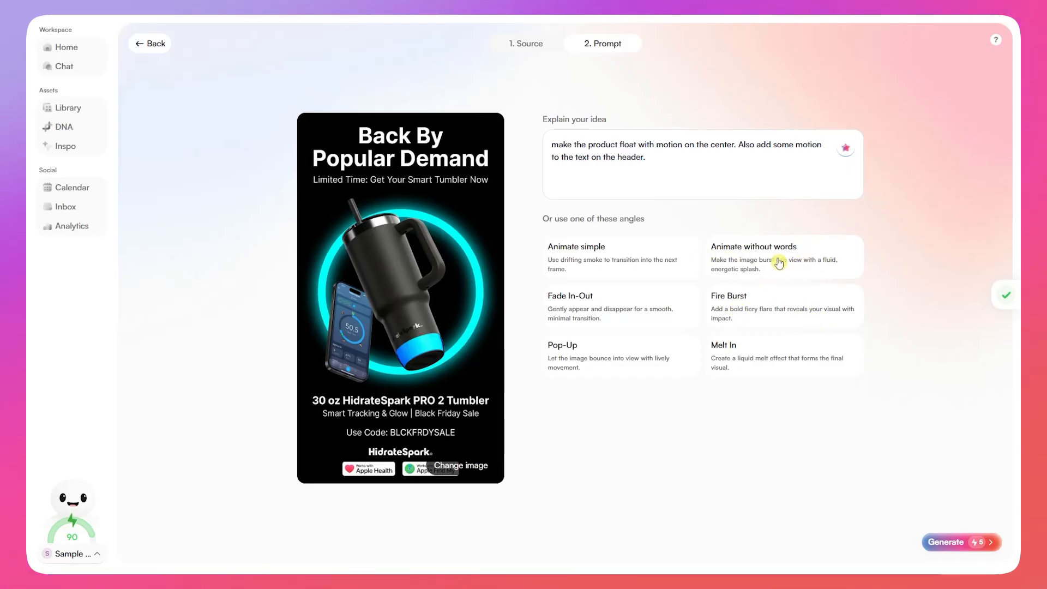
Generate the tumbler clip from the prompt for floating-product and header-text motion, and open the finished video from the library.
key("BackSpace")
key("BackSpace")
key("BackSpace")
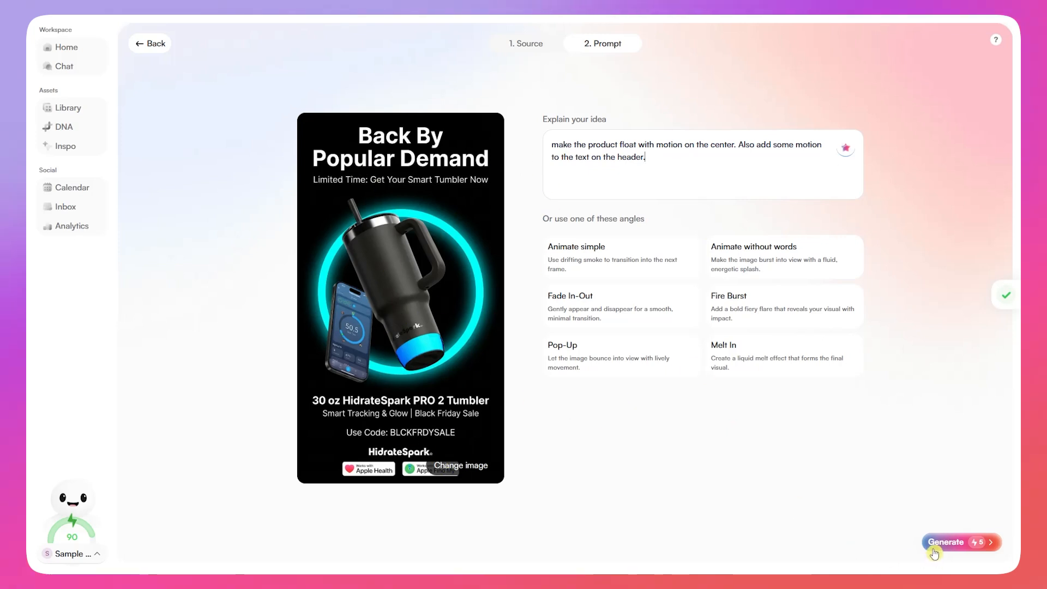
left_click(987, 550)
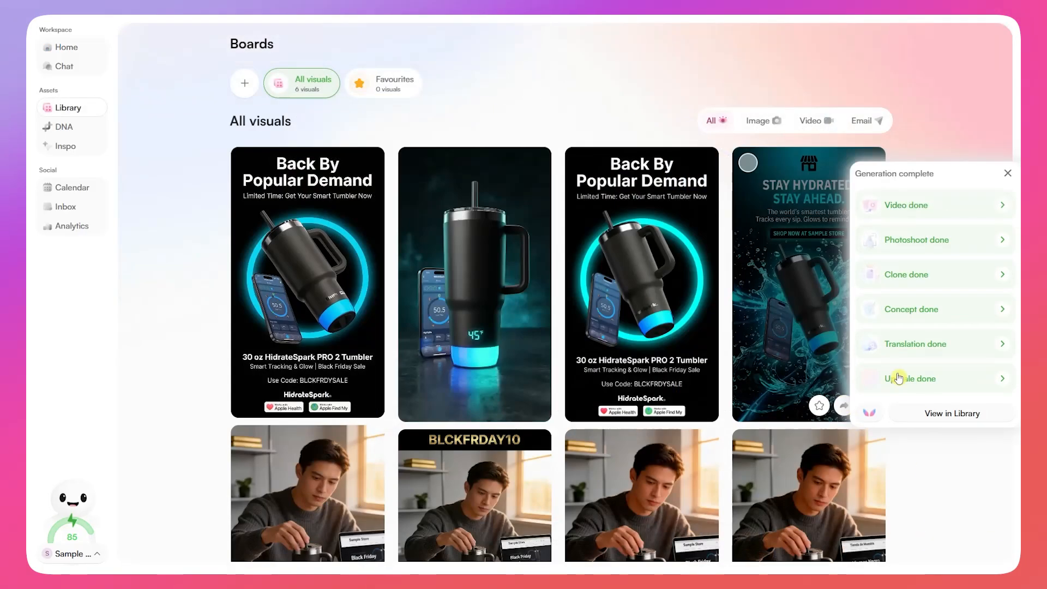
left_click(1008, 173)
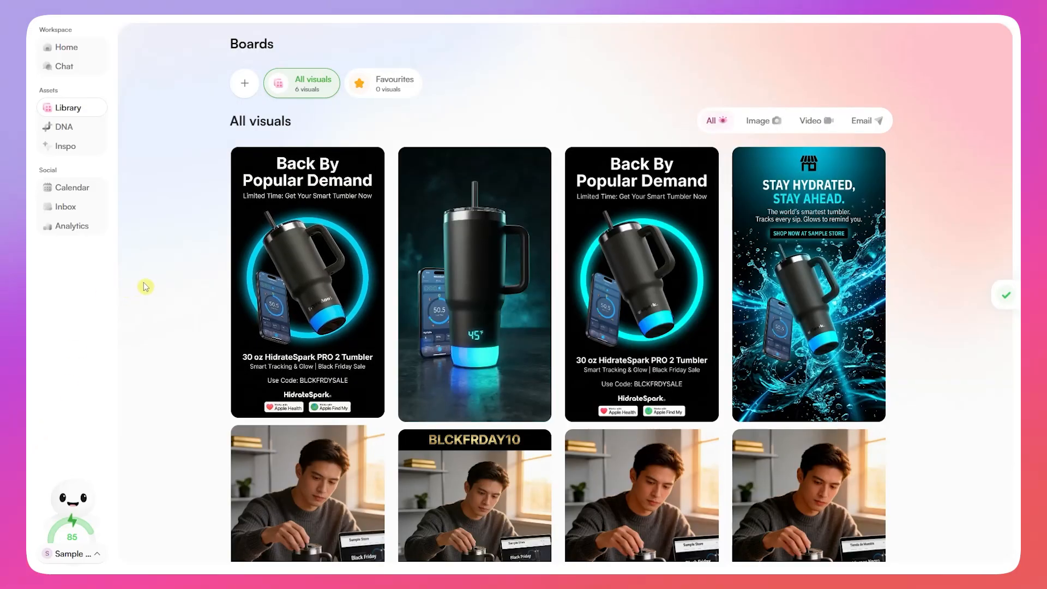
left_click(278, 281)
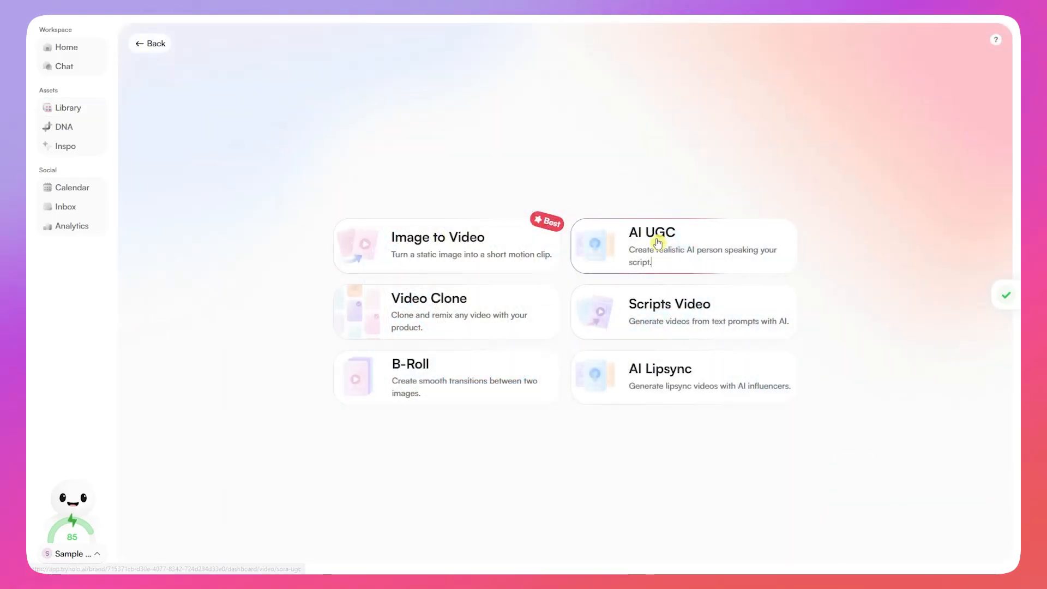
Start an AI UGC video and describe the actor and scene as "A fit middle age athlete".
left_click(657, 243)
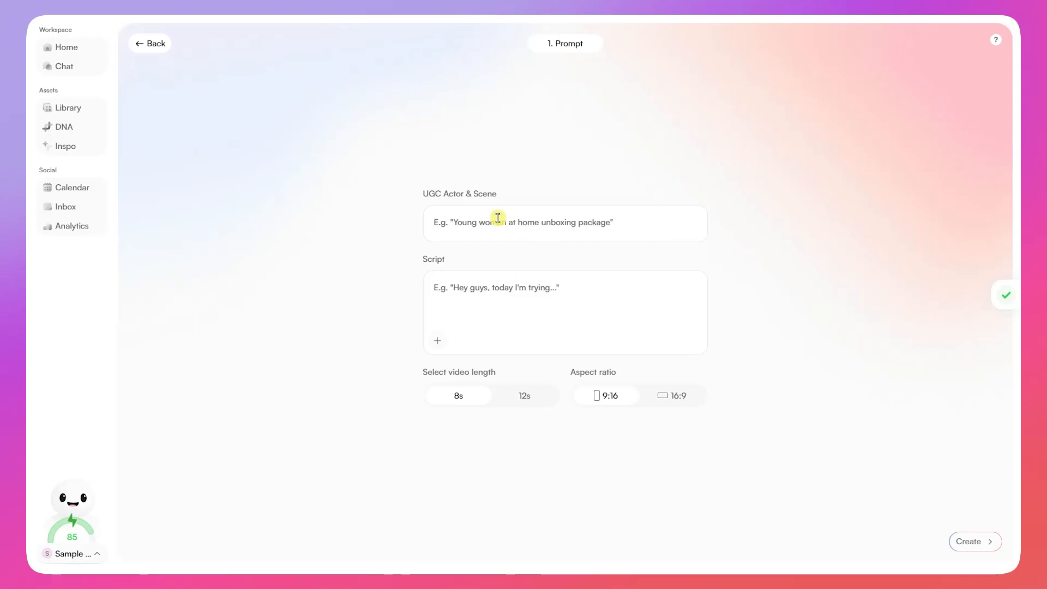
left_click(456, 301)
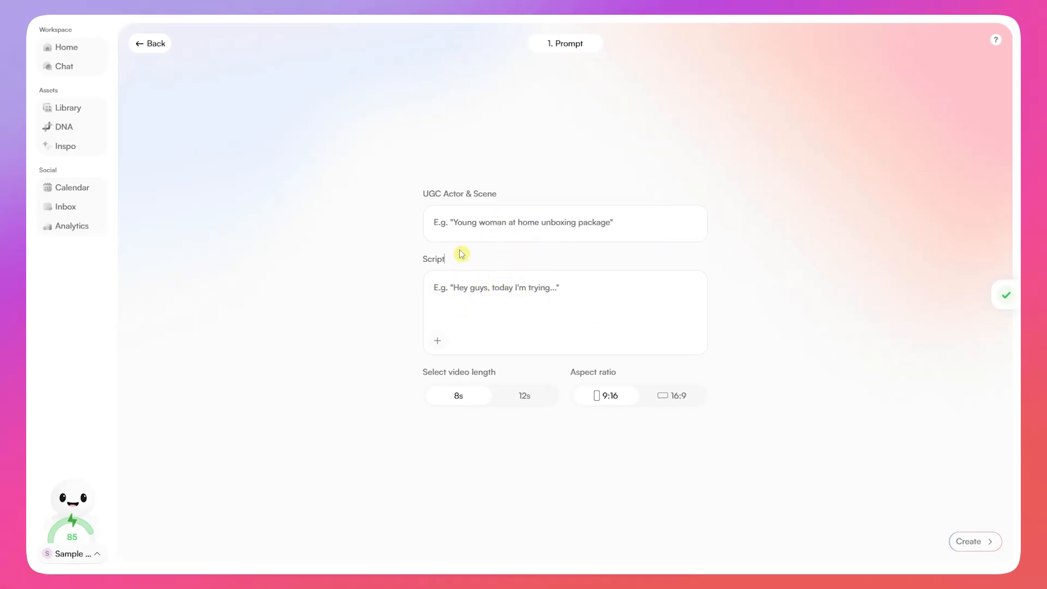
left_click(511, 209)
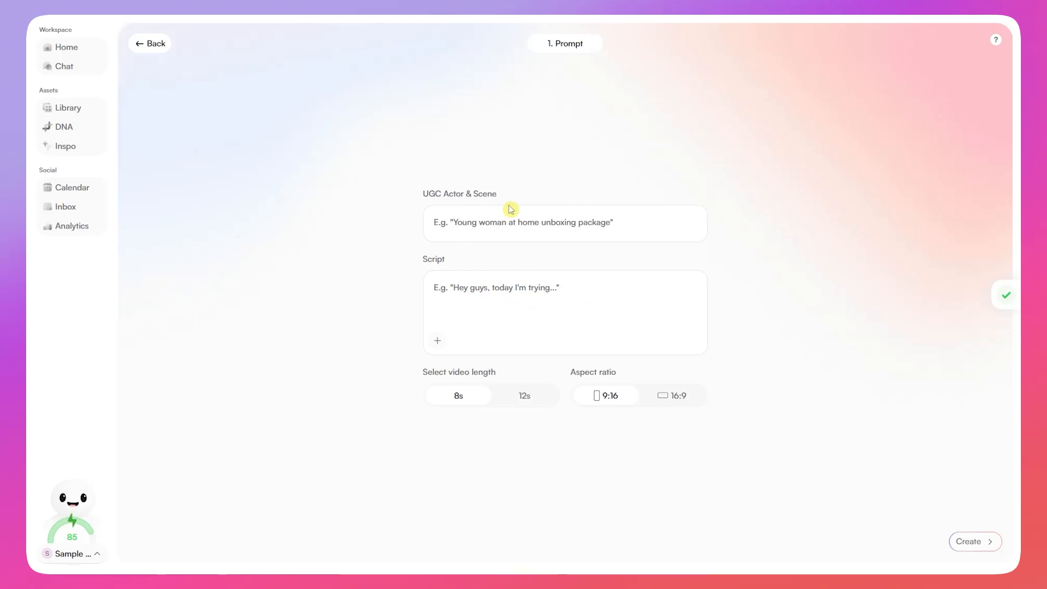
type("A fit athlete")
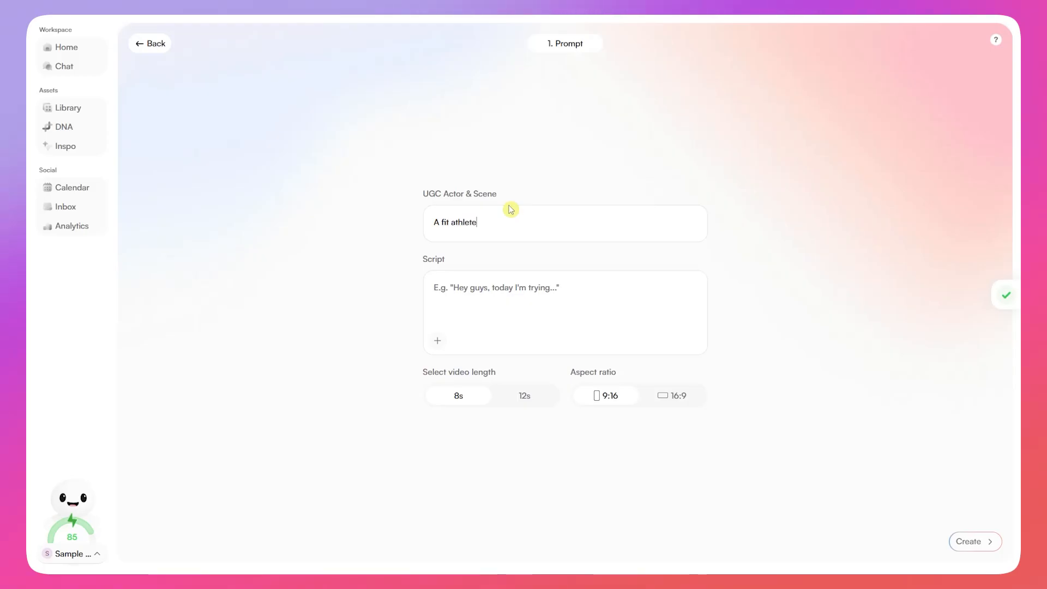
key("Left")
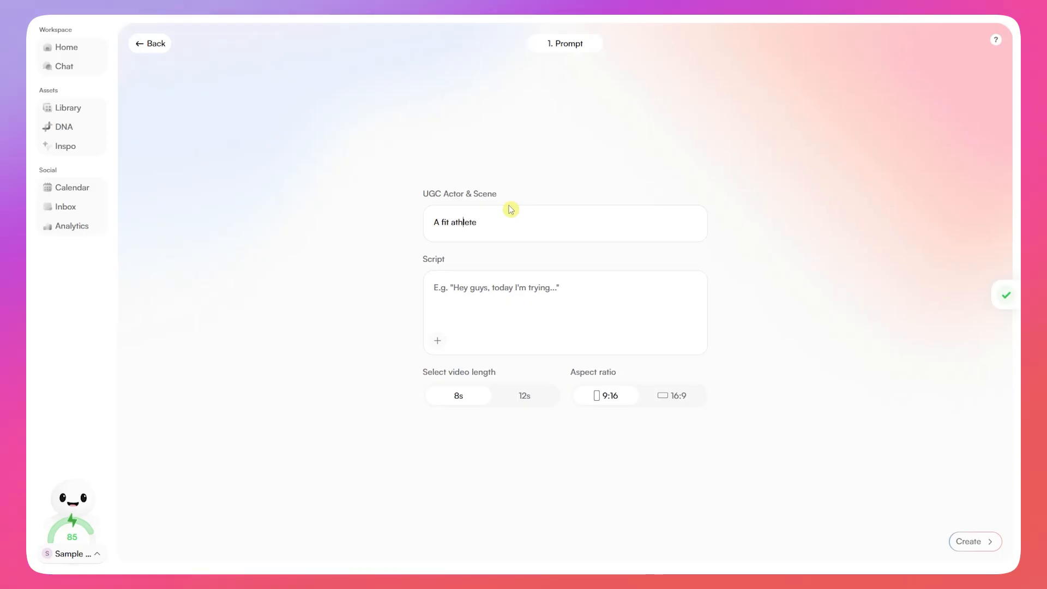
key("Left")
key("BackSpace")
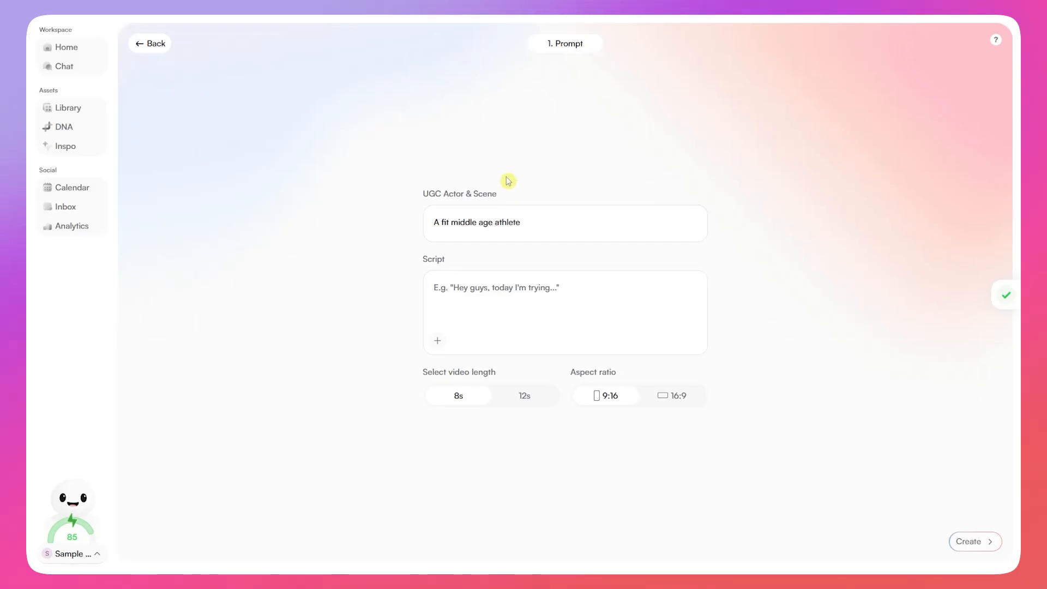
Write the script "Hi, guys you should totally but his water bottle right now. Its a game changer!".
left_click(507, 300)
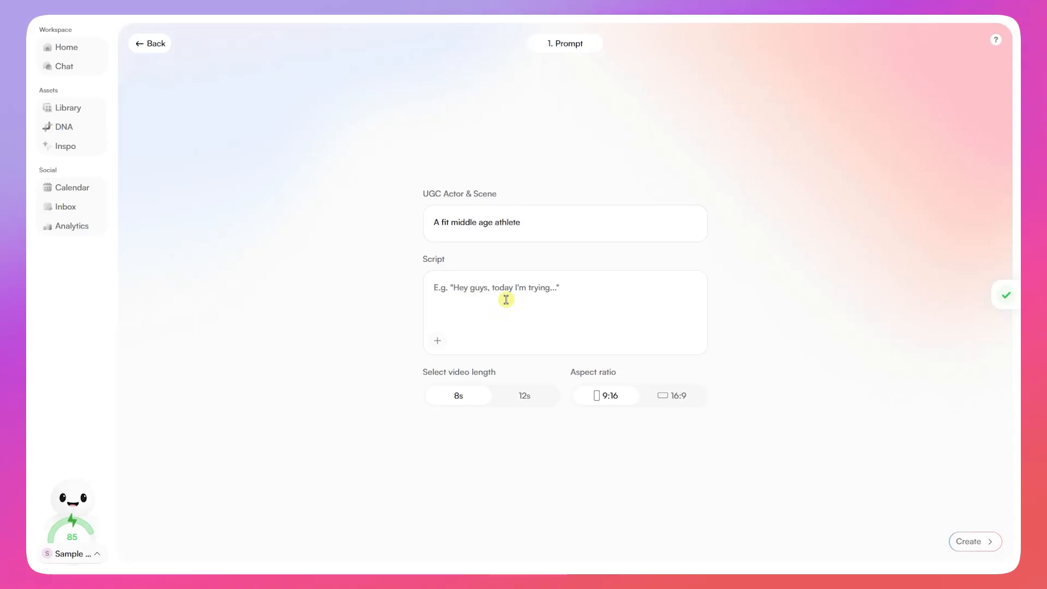
type("Hi, g")
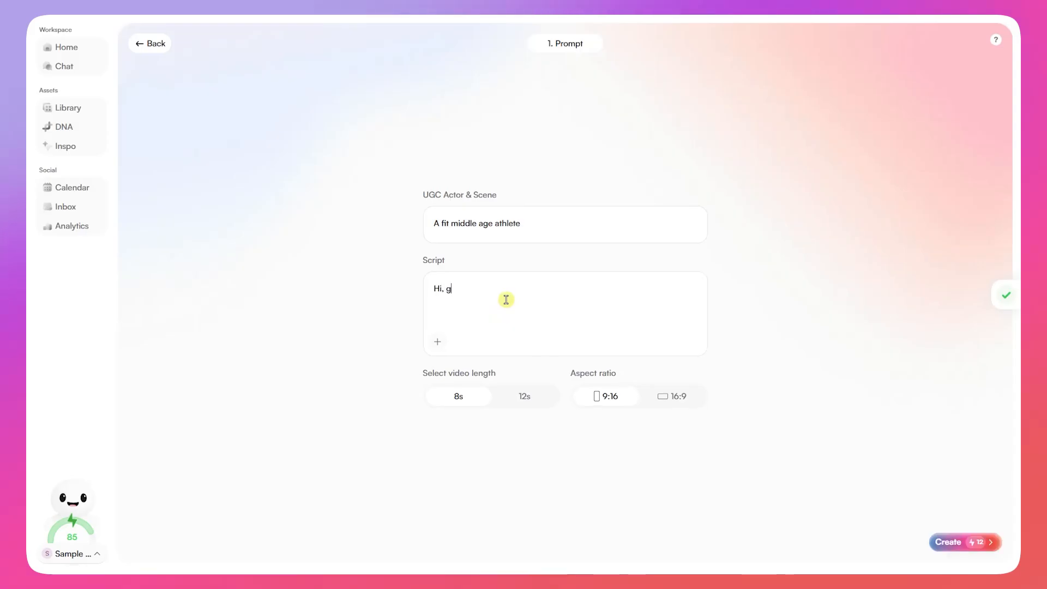
type("uys you should totally but his w")
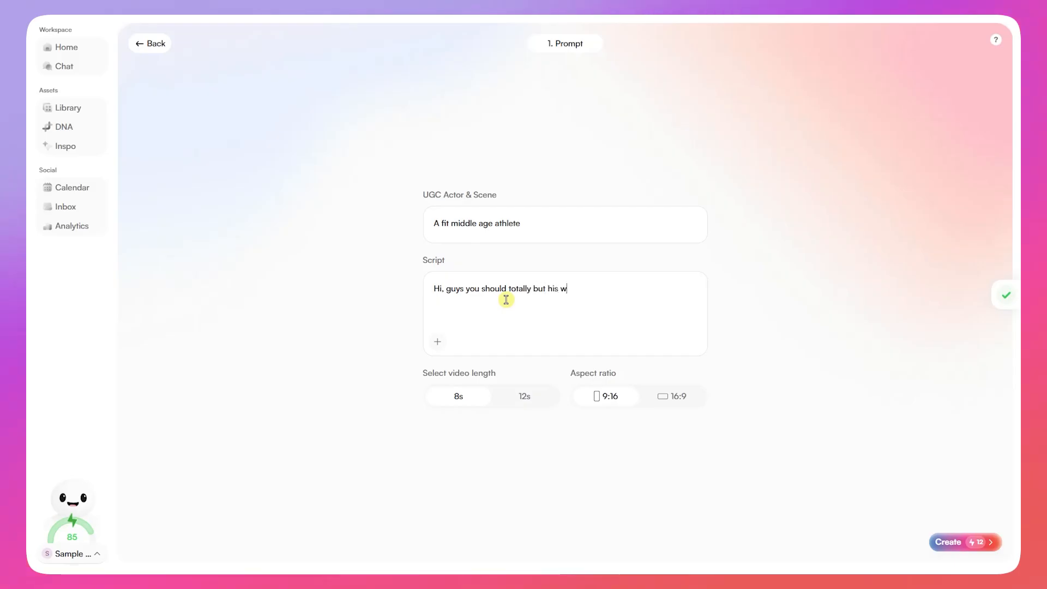
type("ater bottle right now. Its a game changer!")
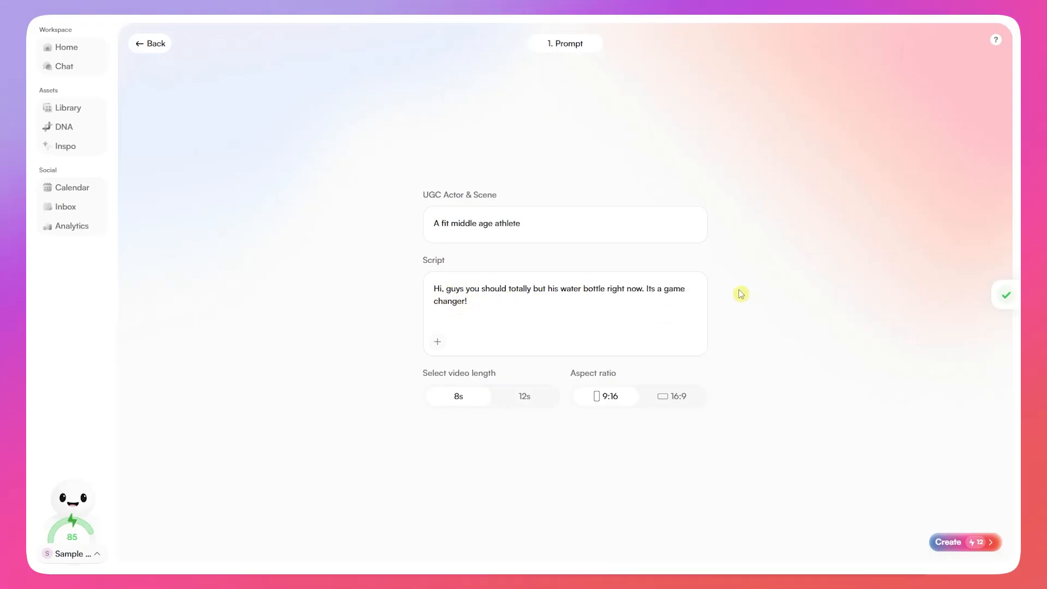
Attach the product image of the 30 oz HidrateSpark PRO 2 Tumbler to the script.
left_click(439, 341)
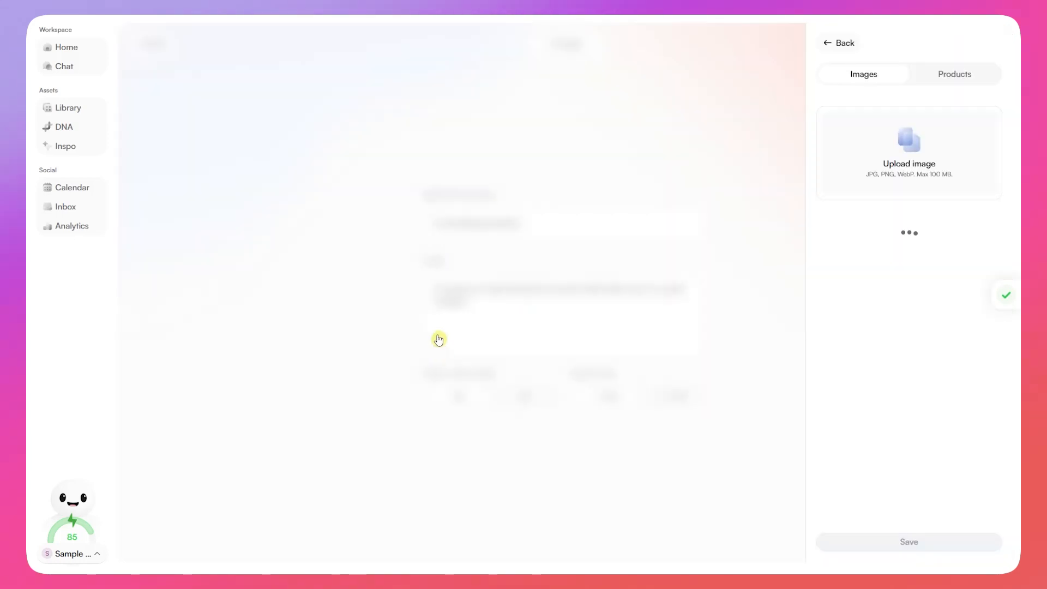
left_click(945, 75)
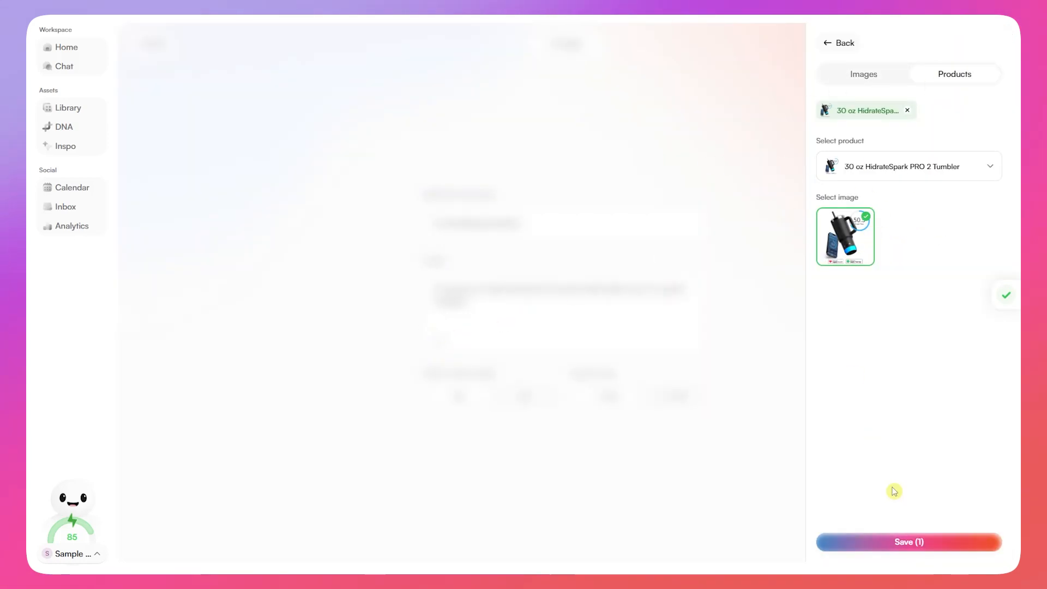
left_click(940, 547)
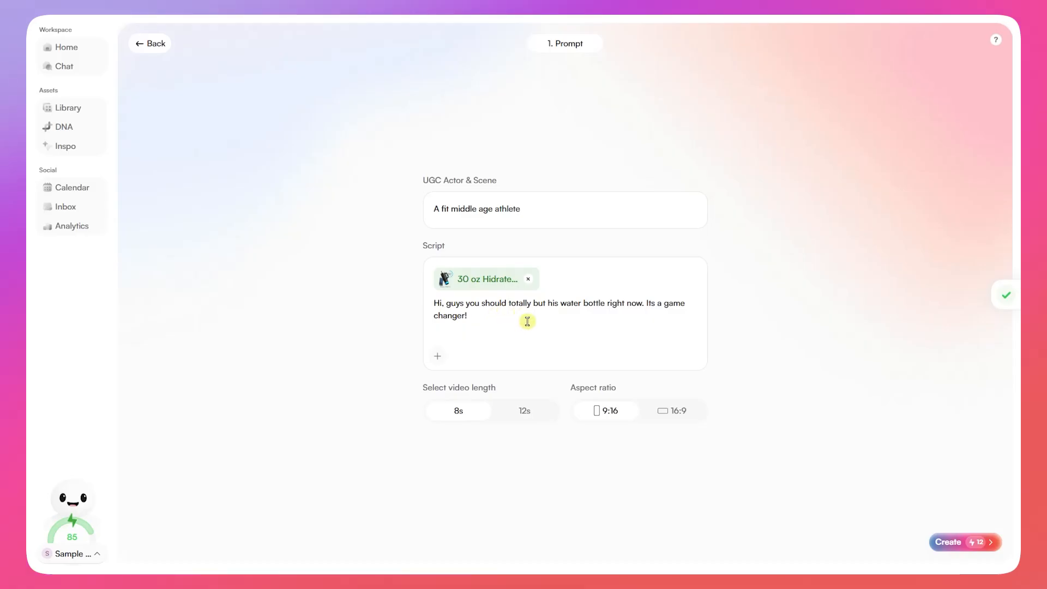
Set the video length to 8s, keep the 9:16 aspect ratio, and create the UGC video.
left_click(525, 410)
left_click(452, 414)
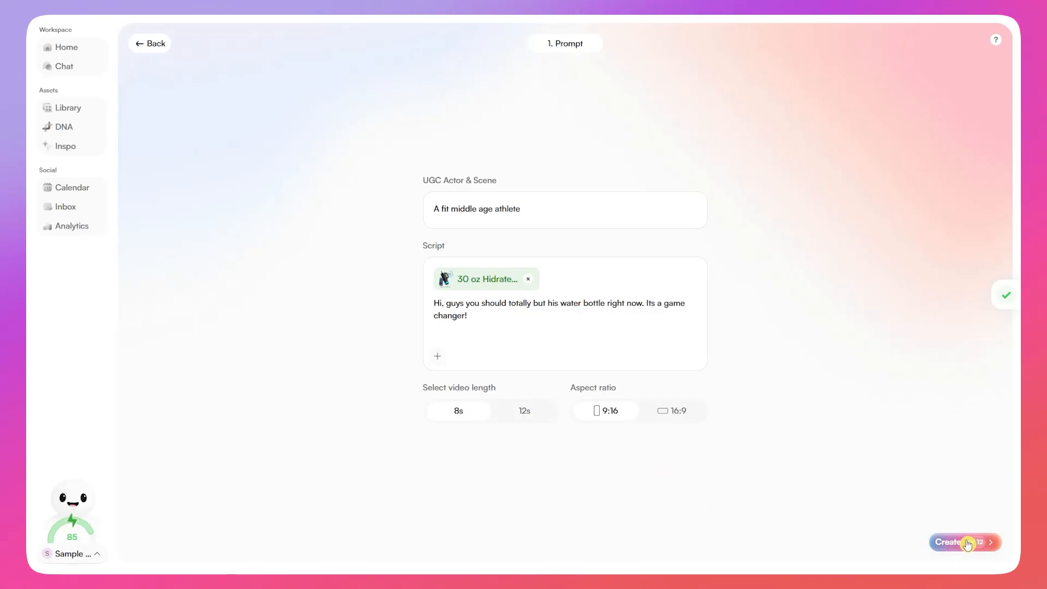
left_click_drag(579, 389, 619, 389)
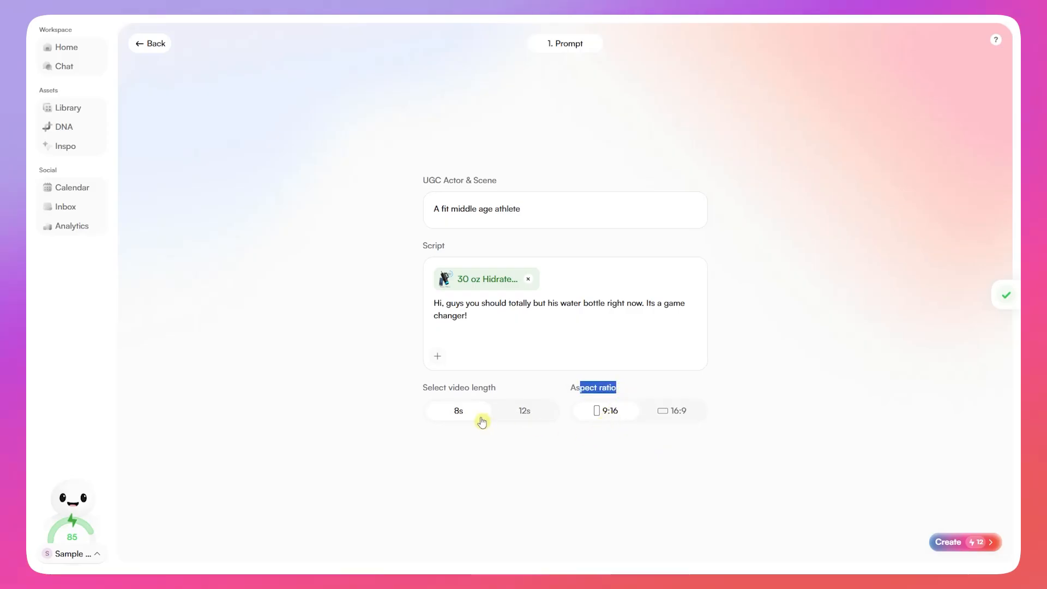
left_click(695, 468)
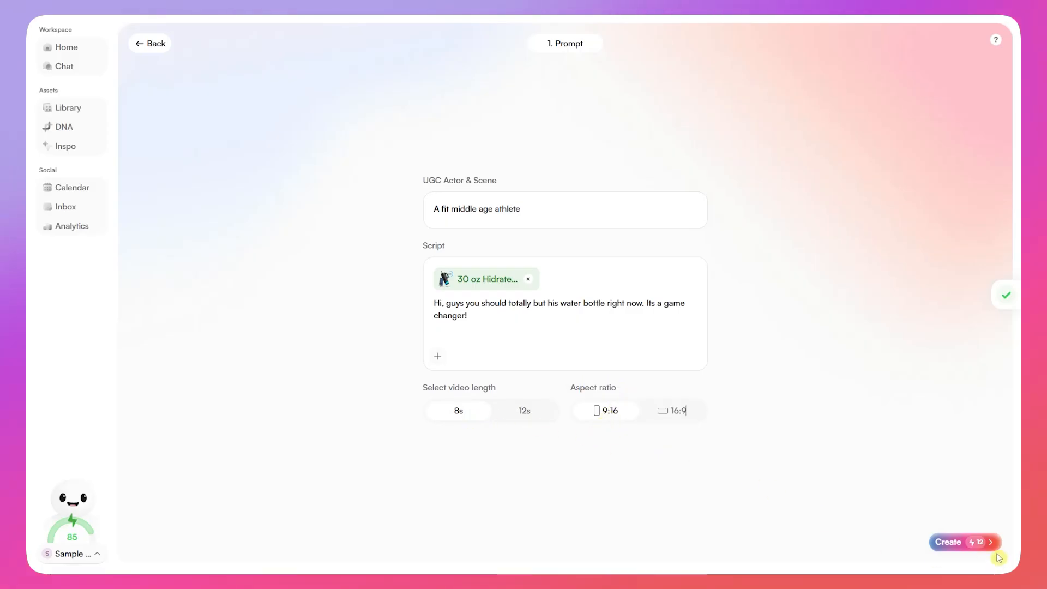
left_click(969, 553)
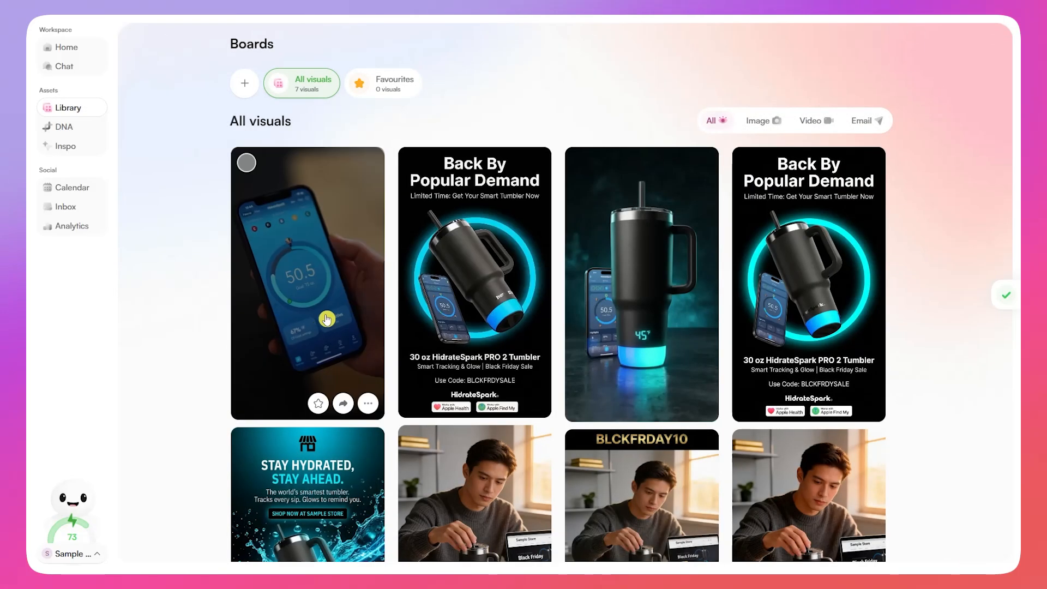
Open the newly generated UGC video in the editor and play it full screen.
left_click(322, 262)
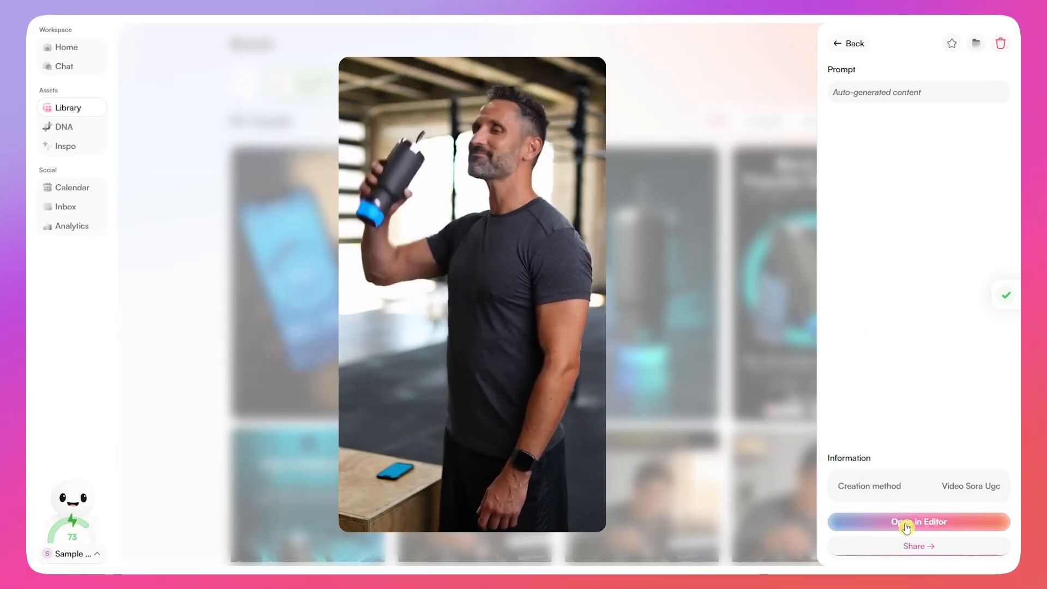
left_click(876, 524)
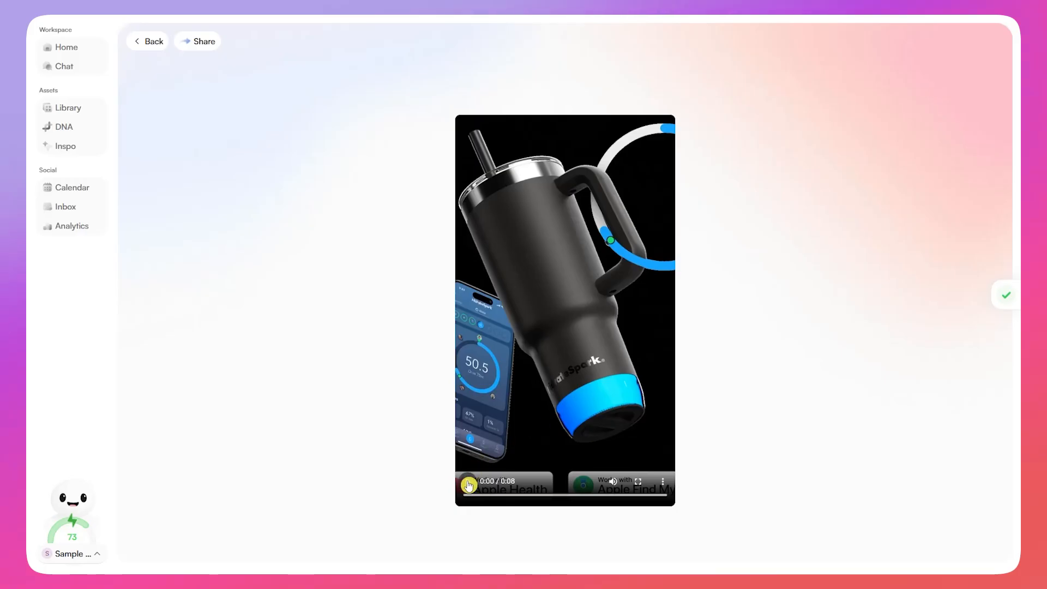
left_click(638, 482)
left_click(52, 546)
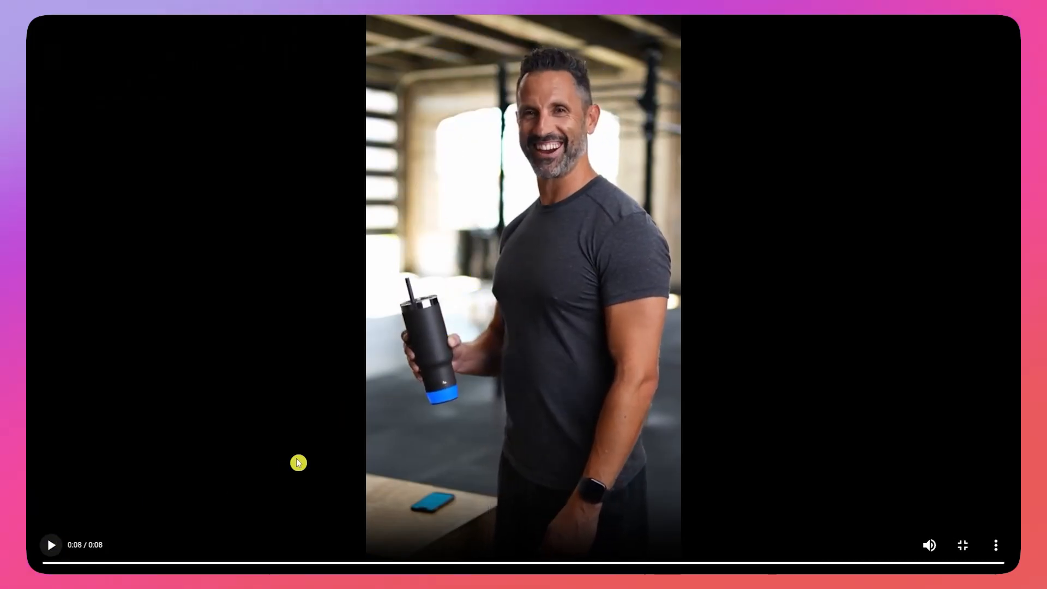
Review the individual shots about 2 and 3 seconds into the video and leave full screen.
left_click_drag(155, 563, 121, 563)
left_click(345, 564)
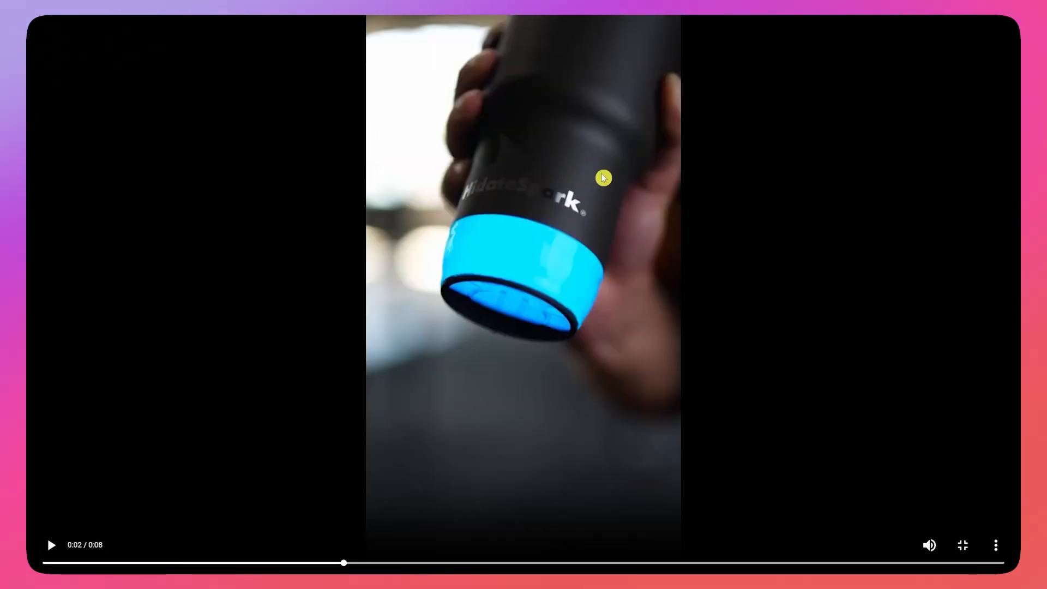
left_click(469, 563)
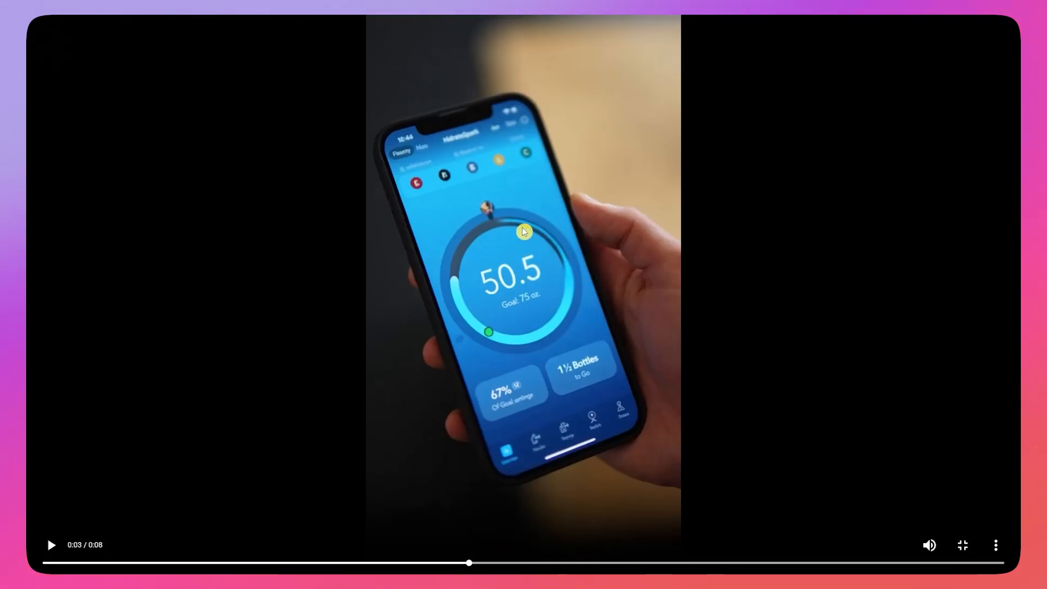
left_click(963, 545)
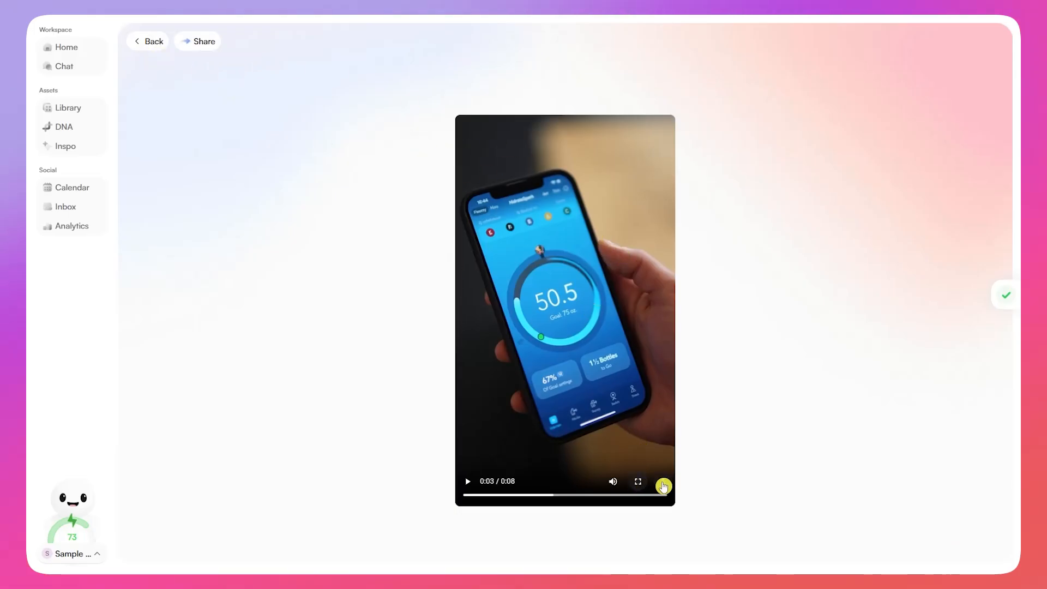
Download the generated UGC video from the editor.
left_click(663, 482)
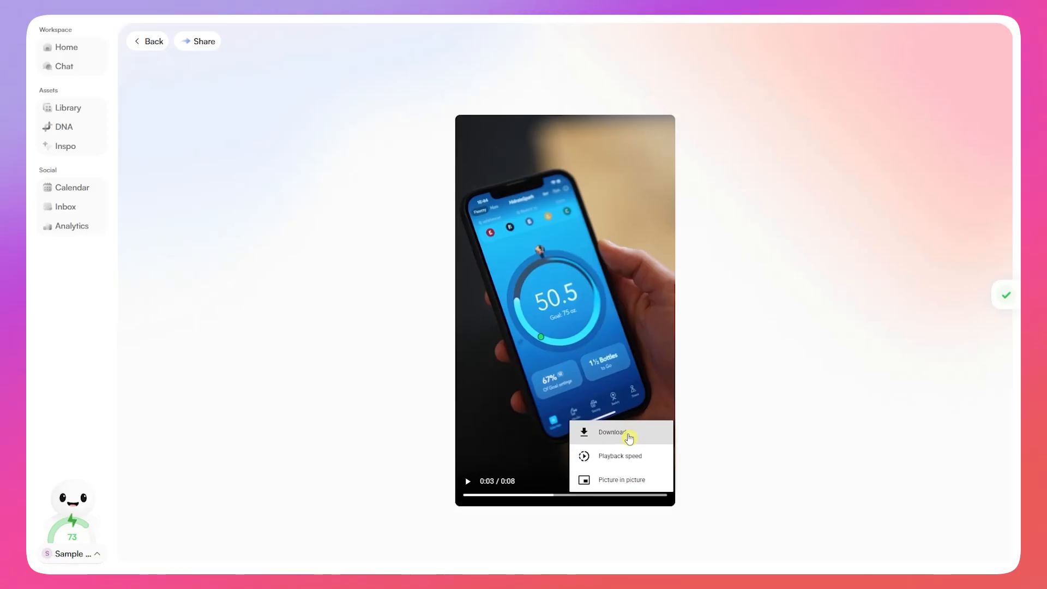
left_click(628, 436)
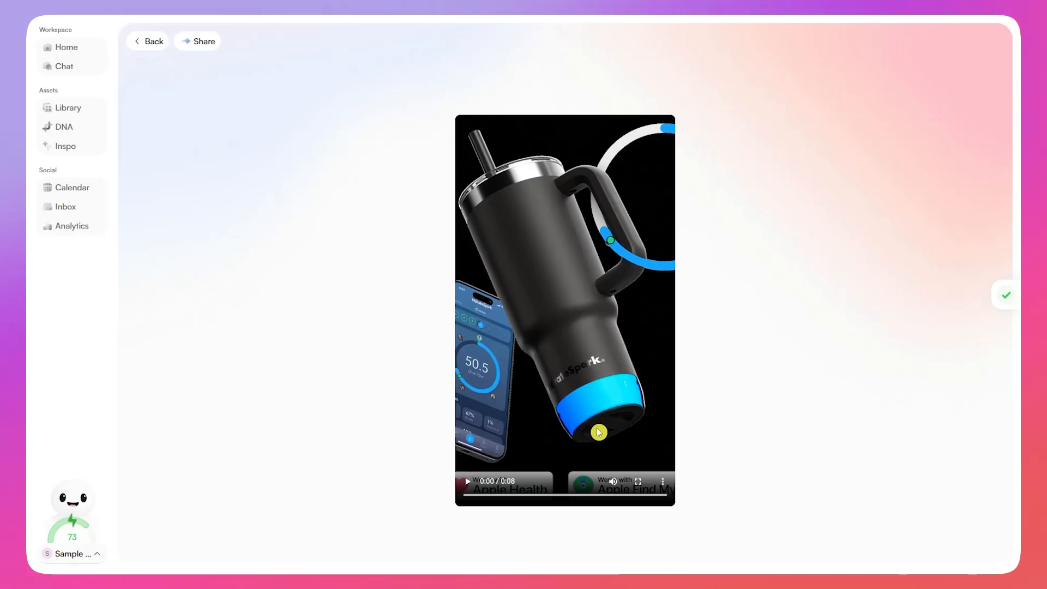
left_click(663, 481)
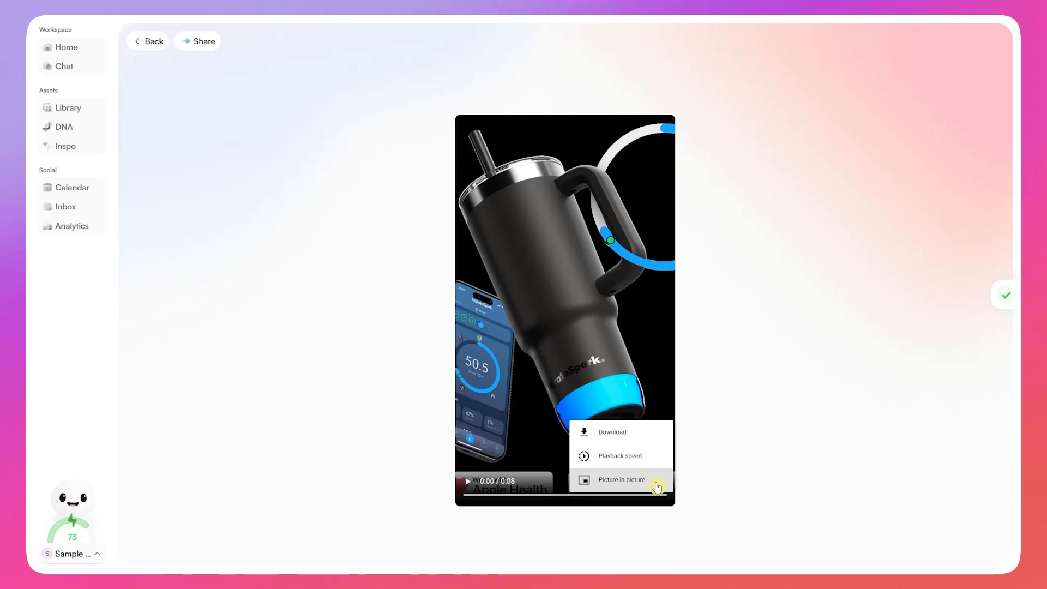
left_click(194, 51)
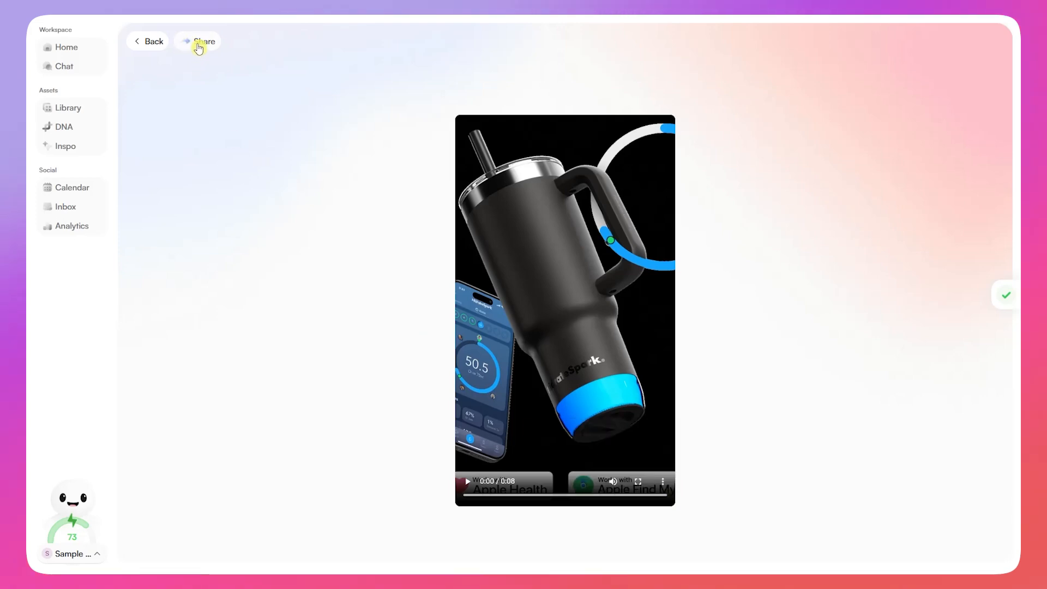
Try to generate an AI description for sharing the video, and close the sharing options.
left_click(199, 48)
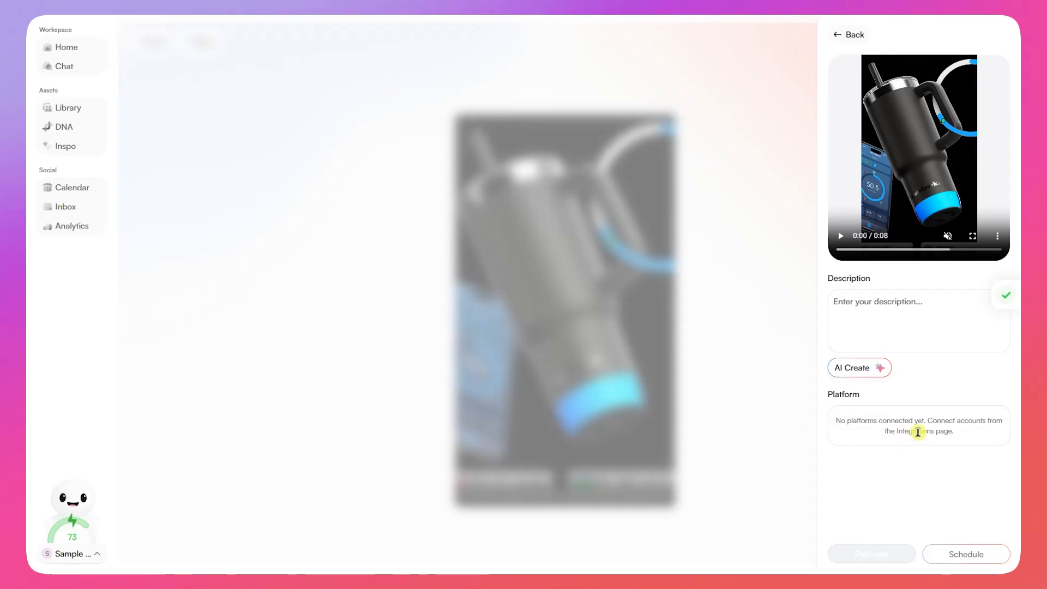
left_click(868, 376)
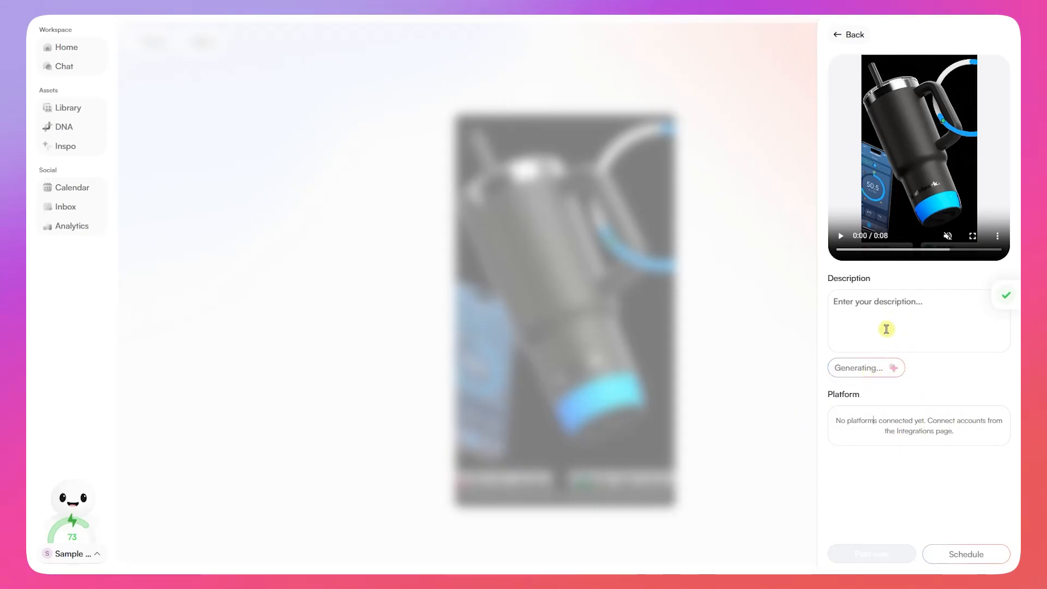
left_click(907, 341)
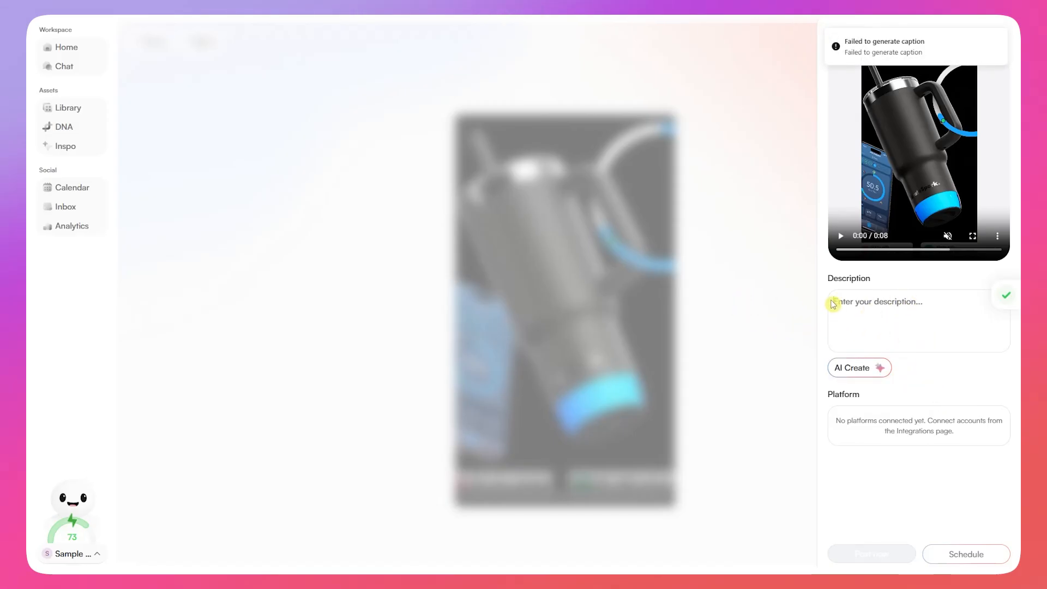
left_click(452, 154)
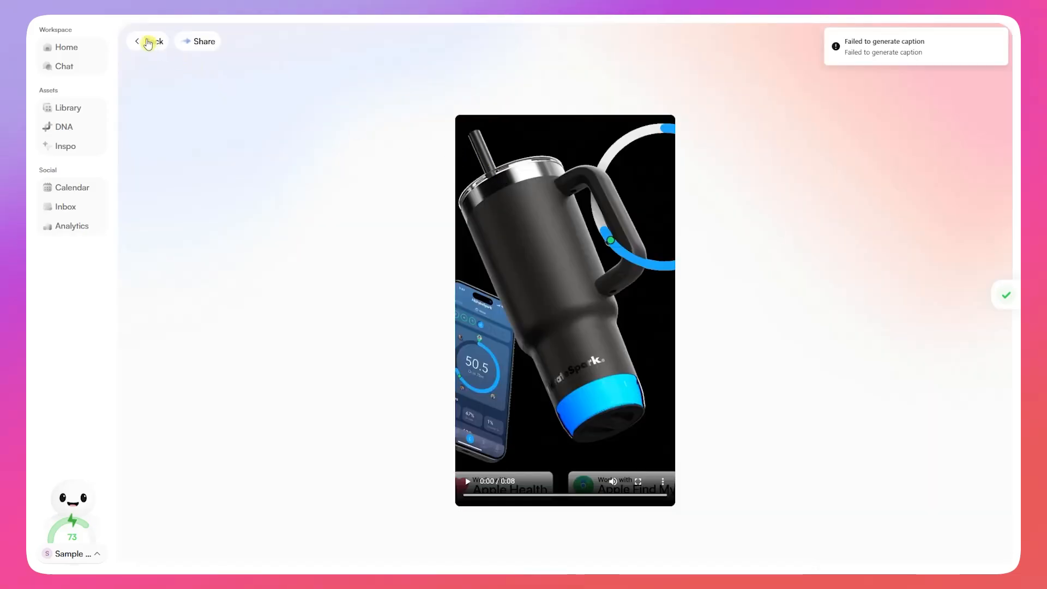
Return to the library, open the animated "Back By Popular Demand" tumbler video in the editor, and leave the editor again.
left_click(153, 45)
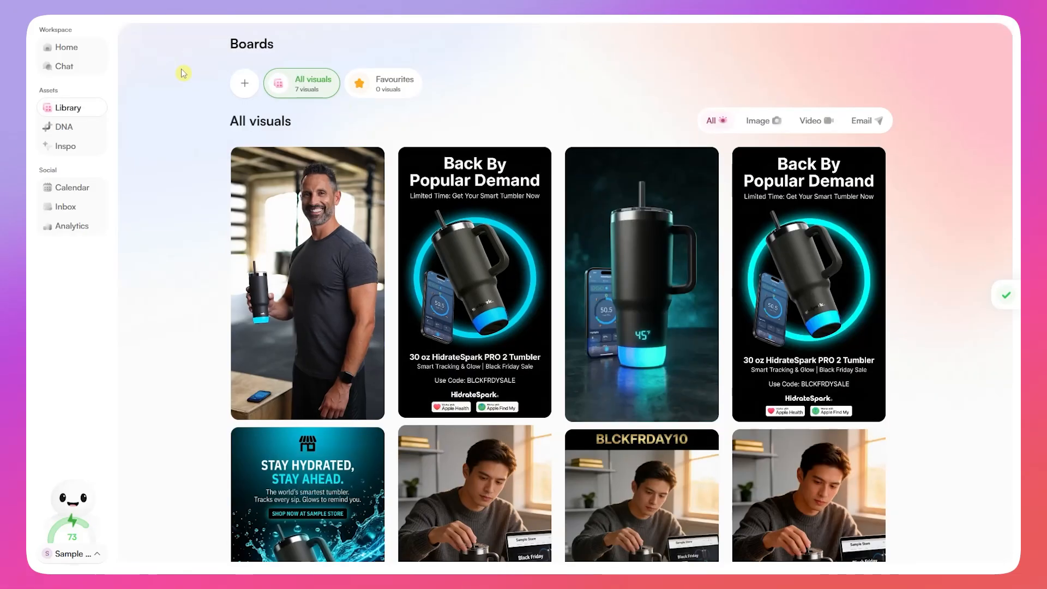
left_click(474, 265)
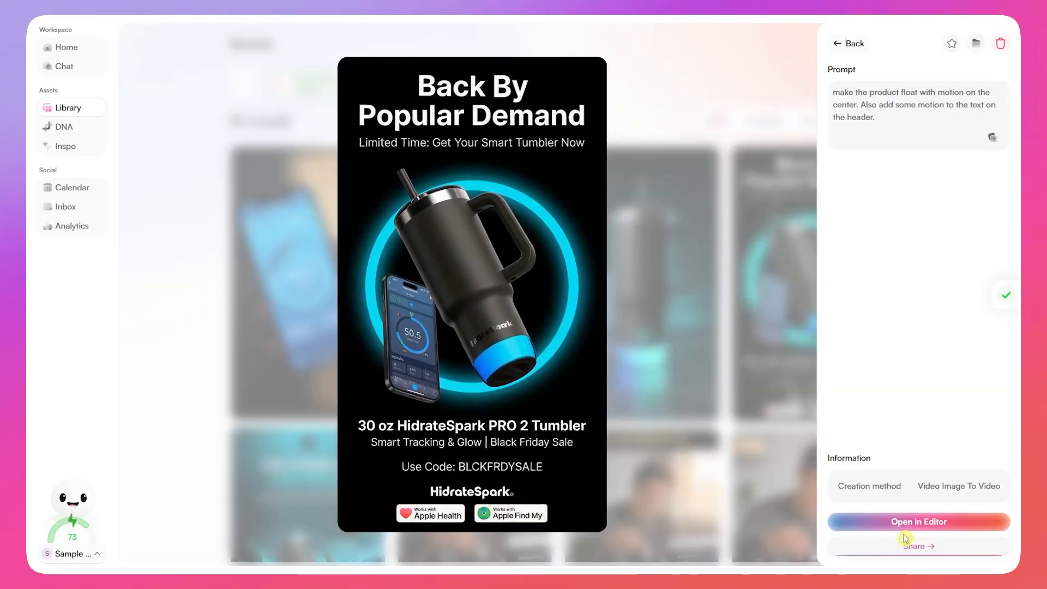
left_click(907, 527)
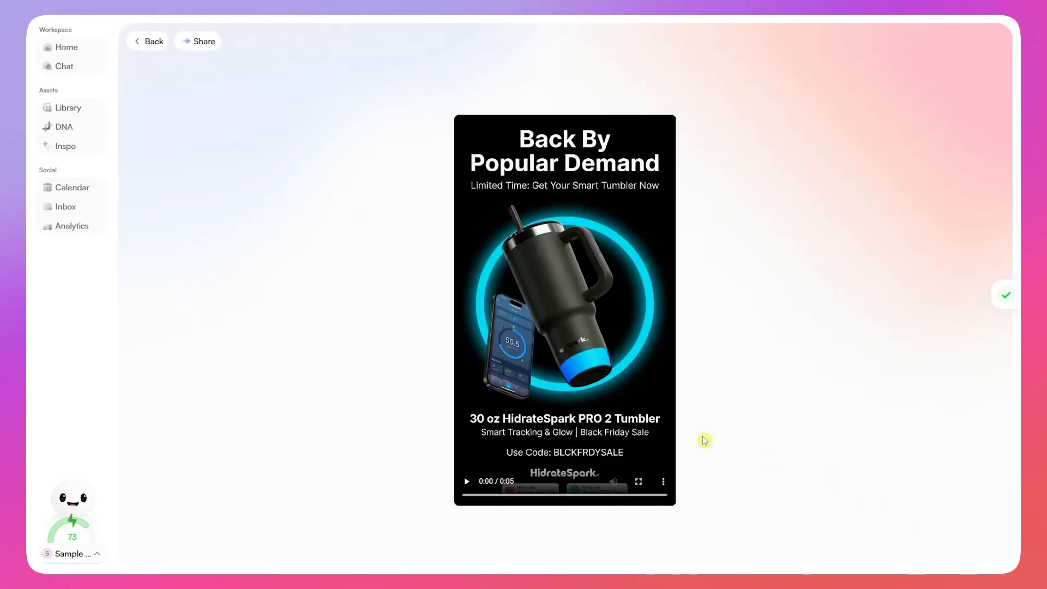
left_click(154, 45)
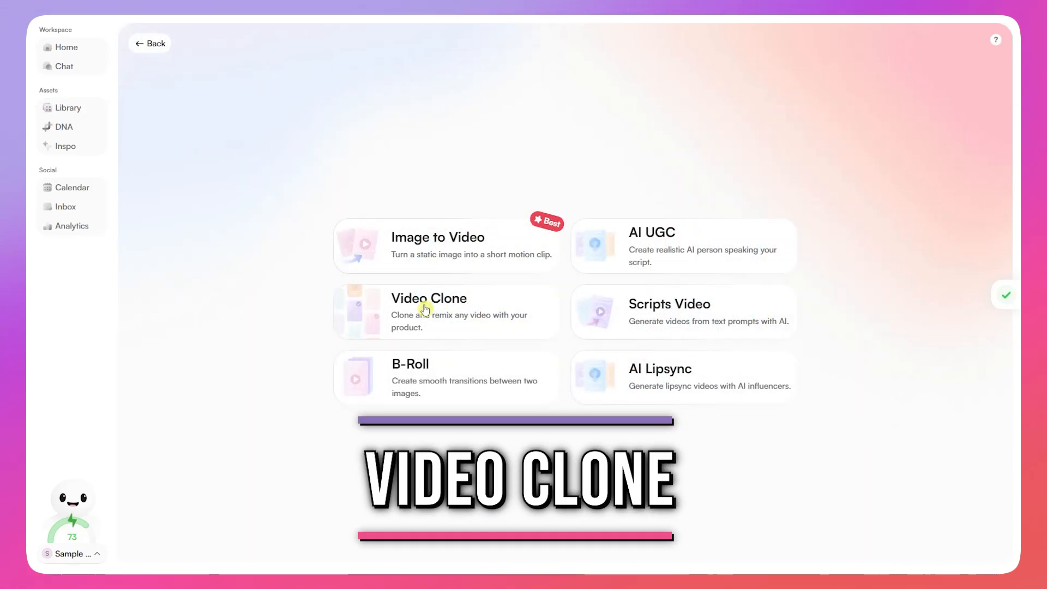
Set up a Video Clone of the "Back By Popular Demand" library video with a 16:9 aspect ratio and 4 sec duration.
left_click(445, 316)
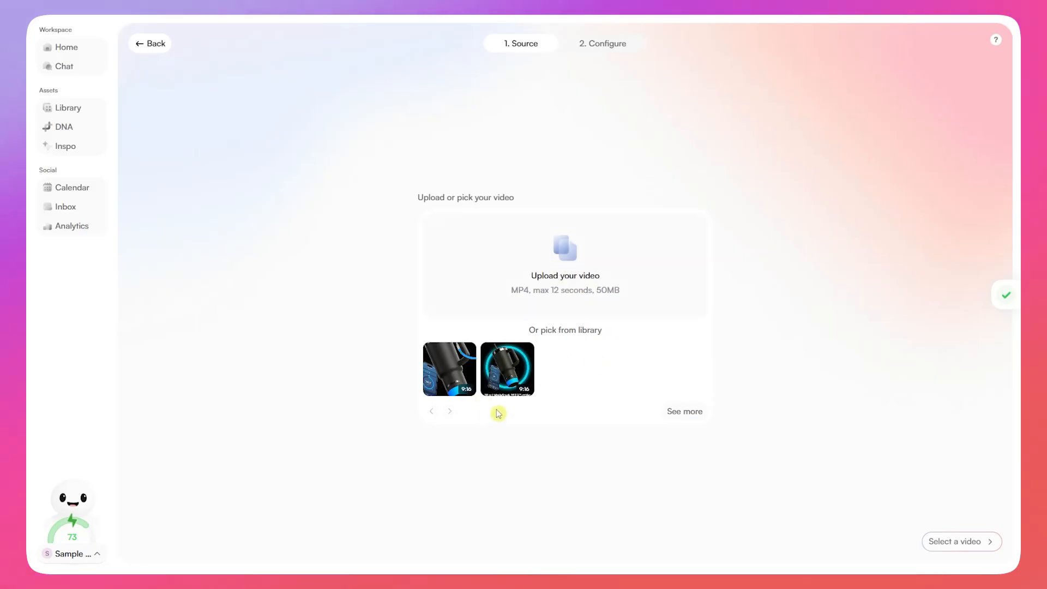
left_click(511, 375)
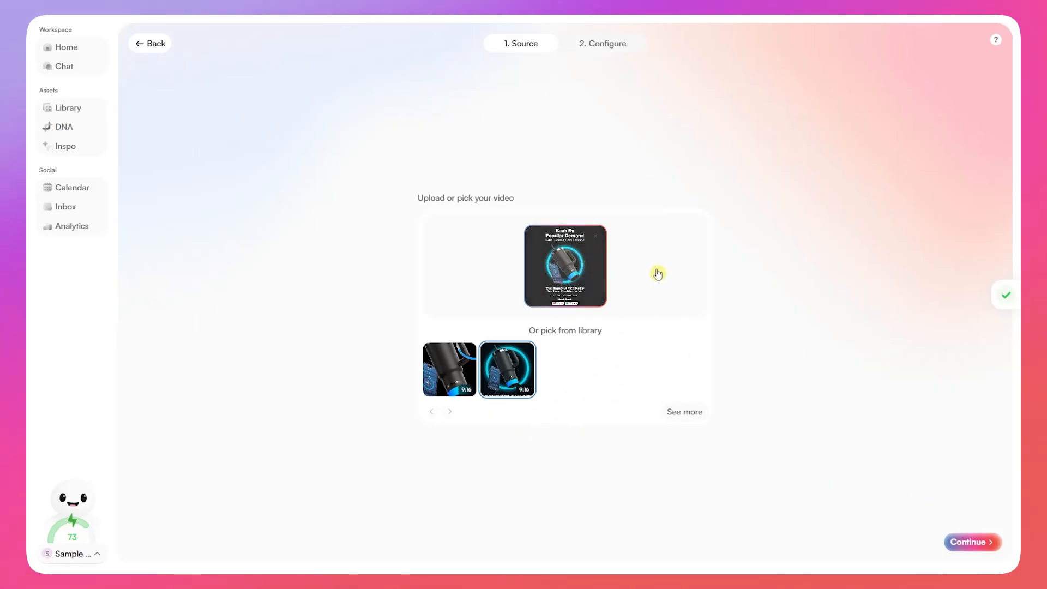
left_click(966, 544)
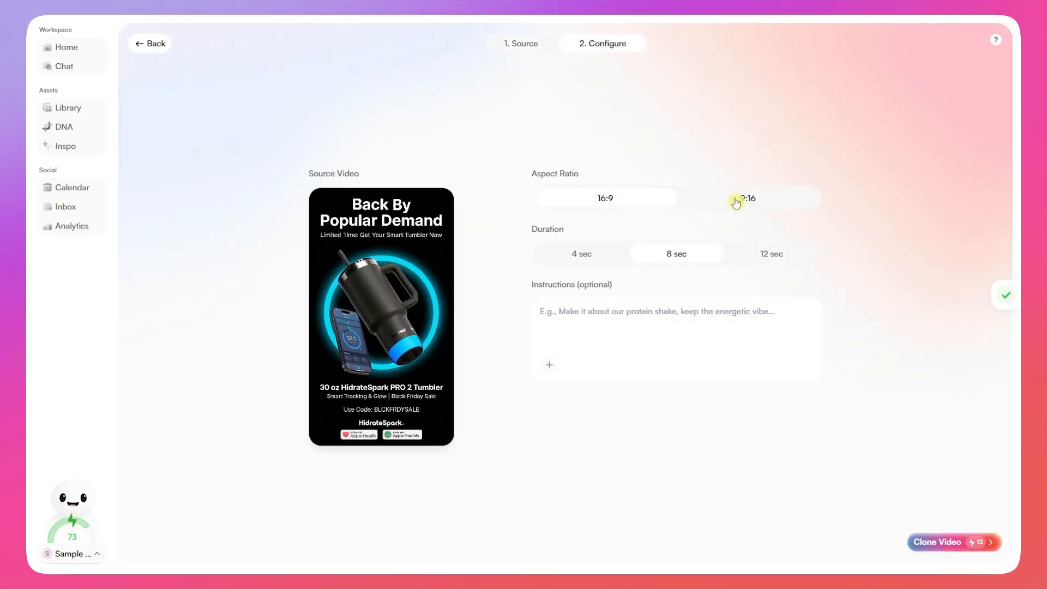
left_click(648, 200)
left_click(589, 254)
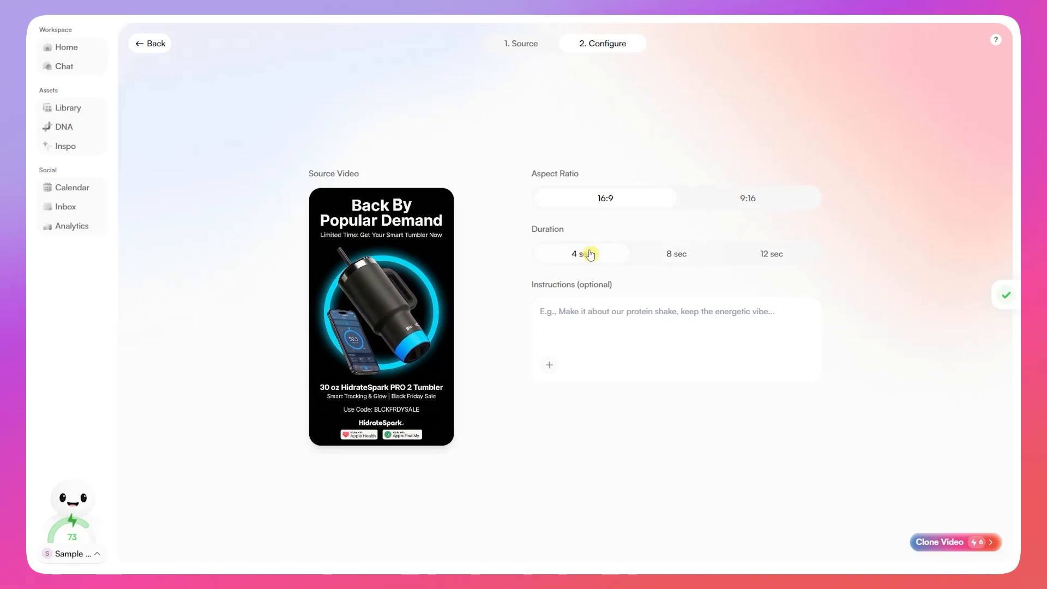
Enter "Change the color into orange." as the instructions for the video clone.
left_click(615, 324)
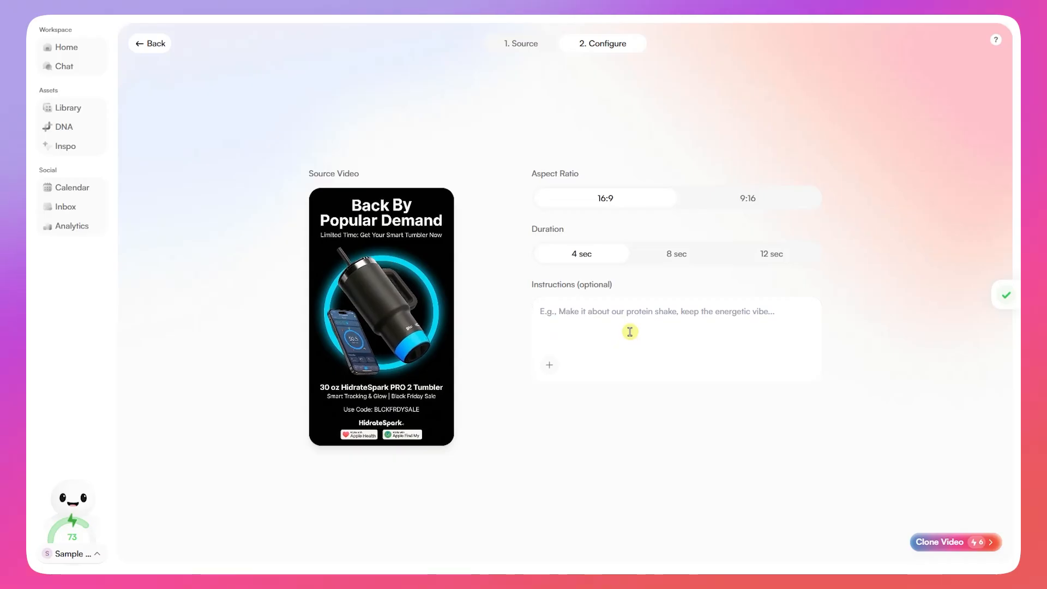
type("c")
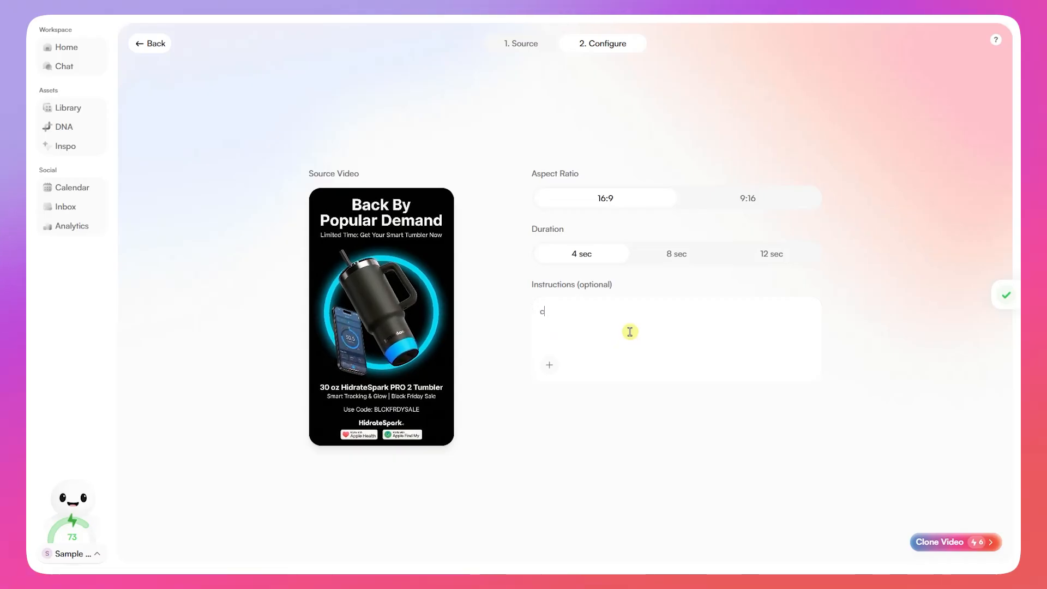
type("HANG")
key("BackSpace")
key("BackSpace")
key("BackSpace")
key("BackSpace")
key("BackSpace")
type("Change")
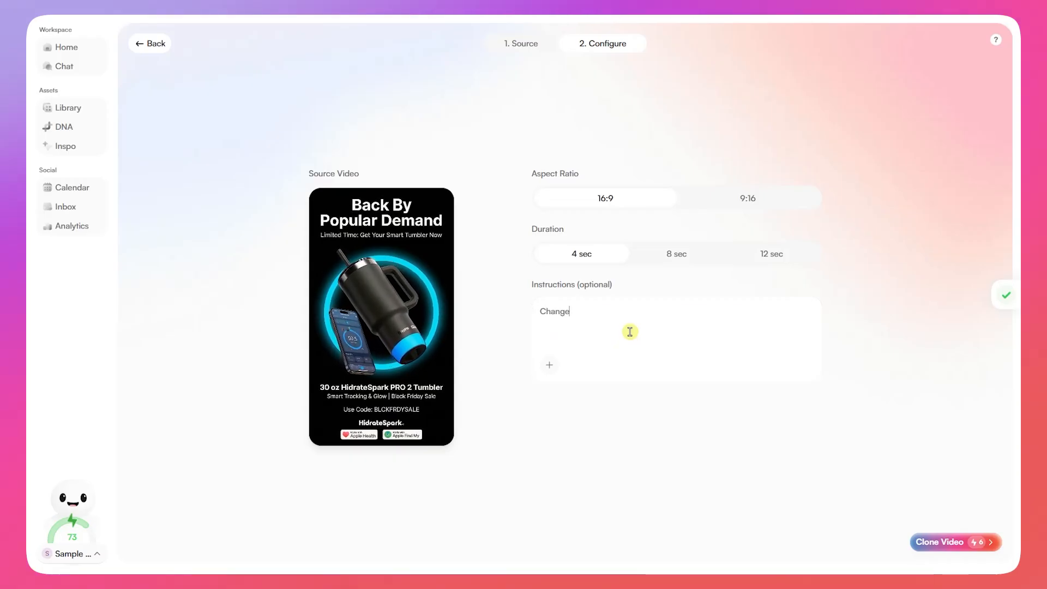
type(" the color int")
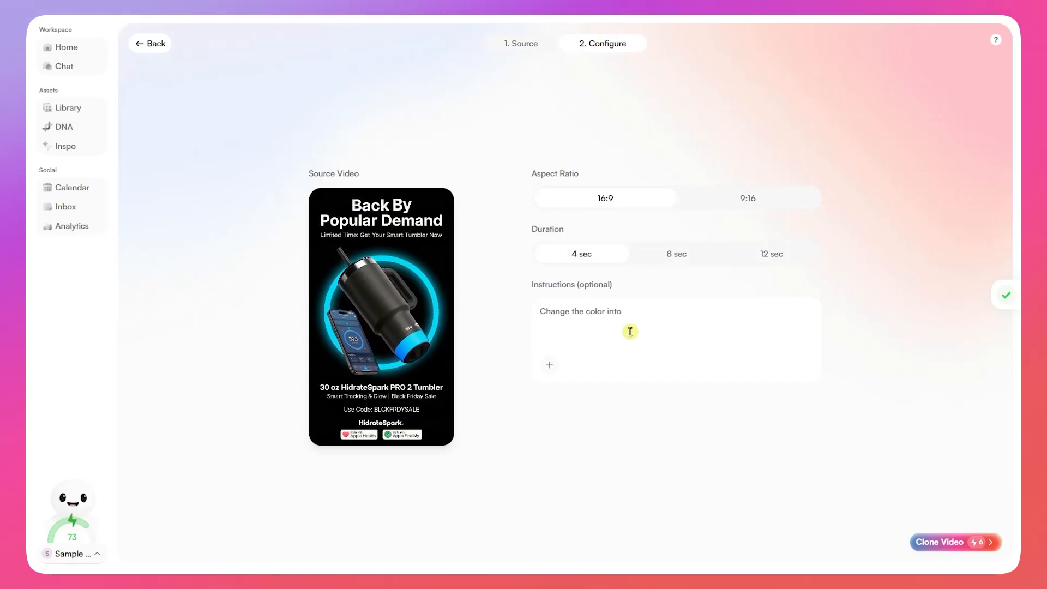
type("orange.")
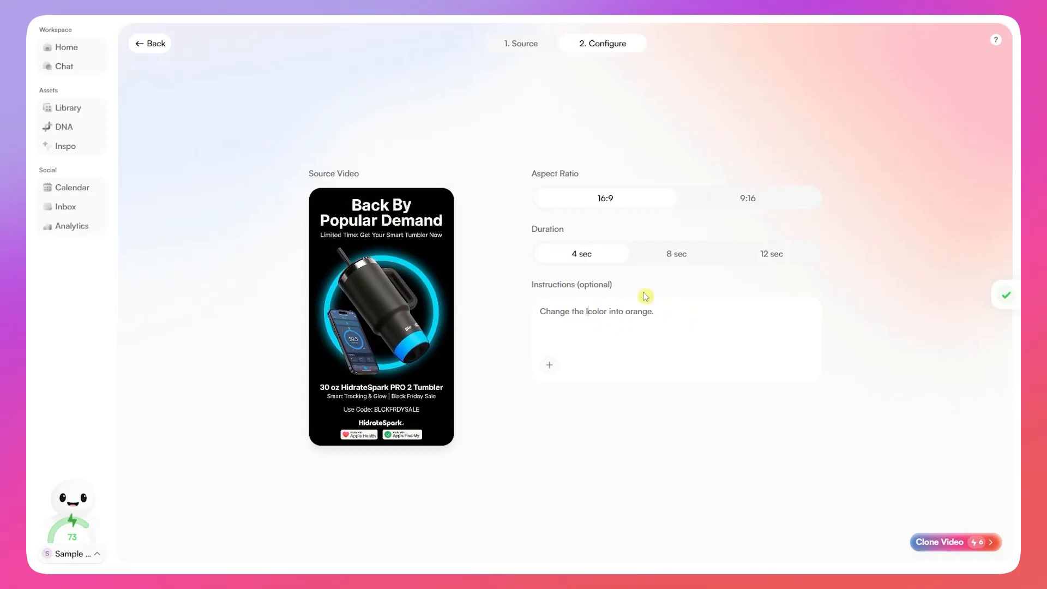
Insert "lighting" before "color" in the instructions, add "Remove the phone." at the end, and generate the cloned video.
type("lighting")
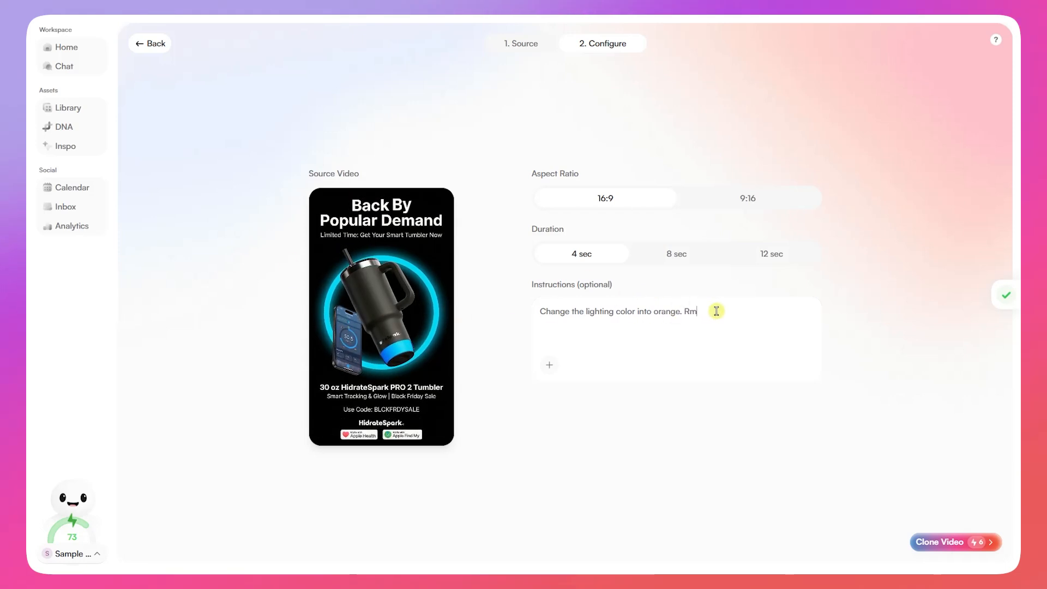
key("BackSpace")
key("BackSpace")
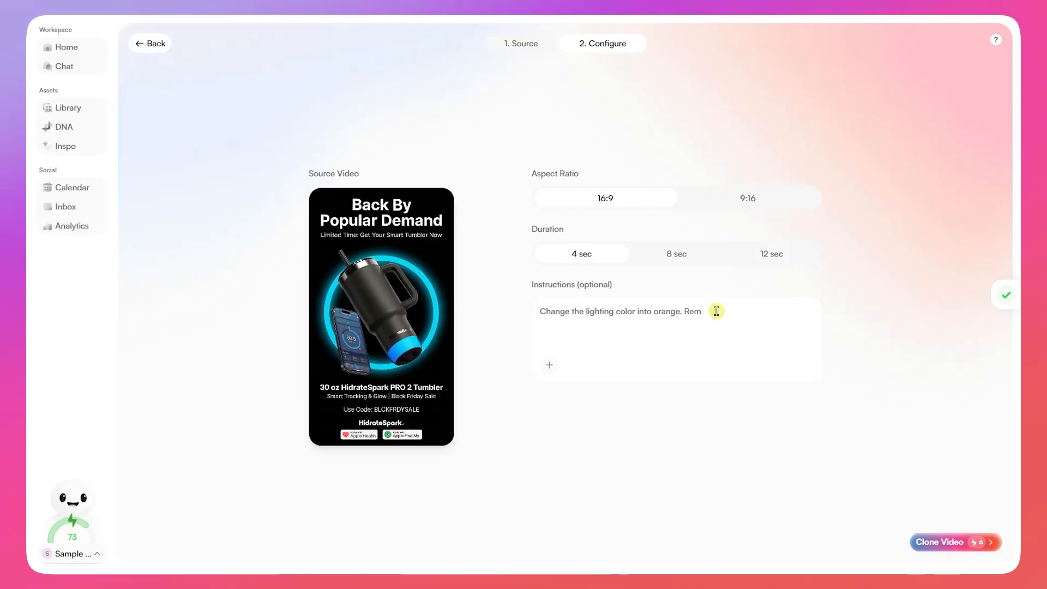
type("phone.")
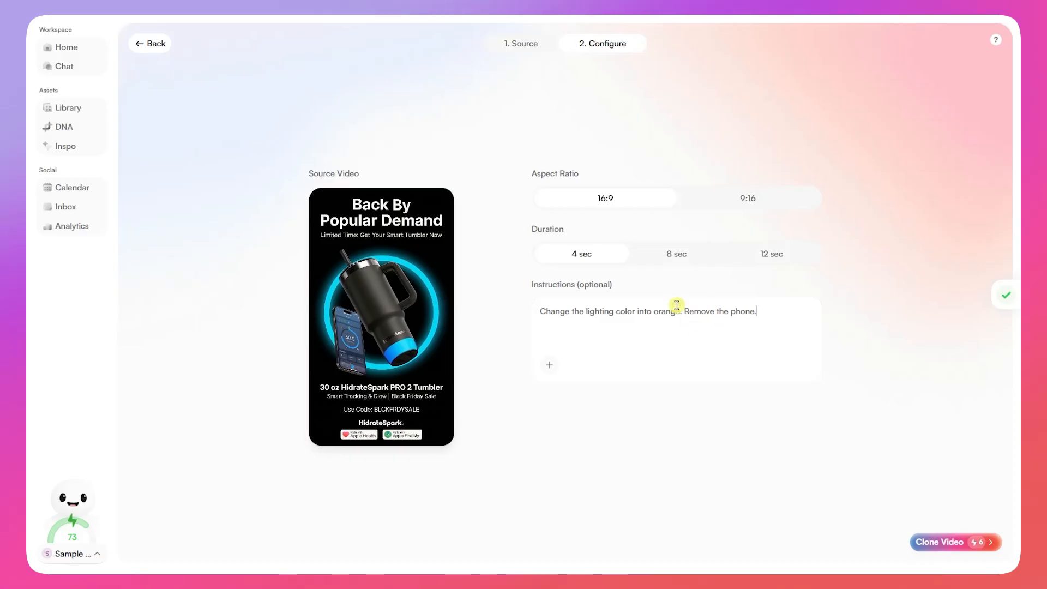
left_click(964, 548)
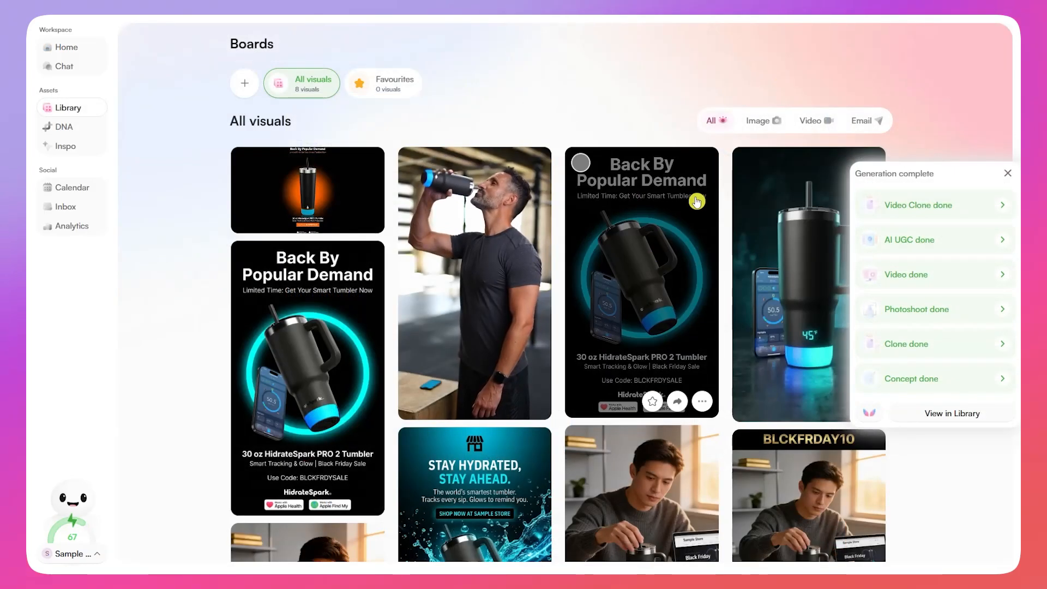
View the new orange video clone from the library, dismiss the list of completed generations, and close the preview.
left_click(333, 213)
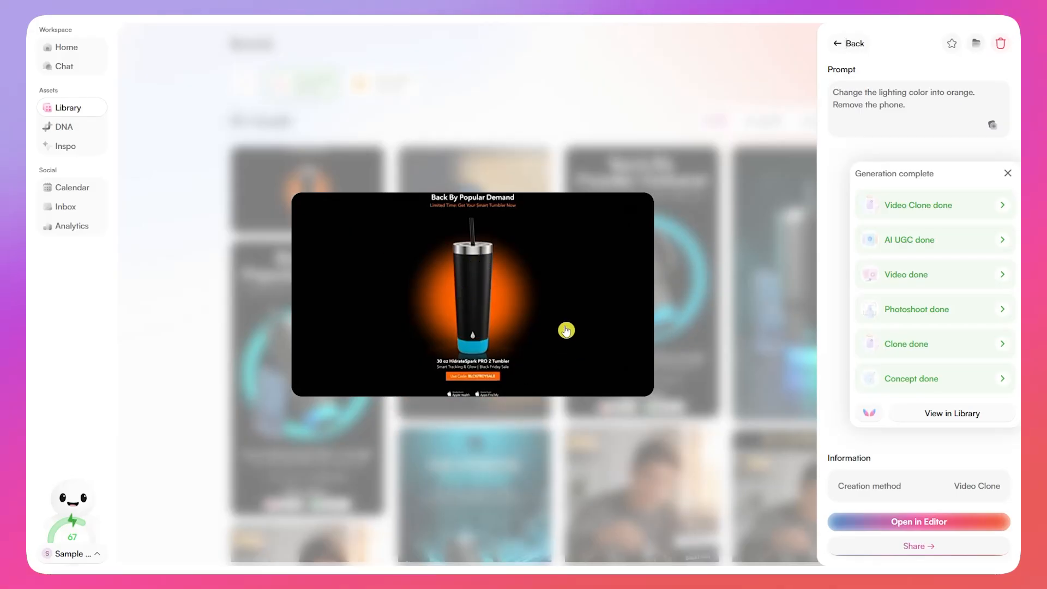
left_click(1008, 173)
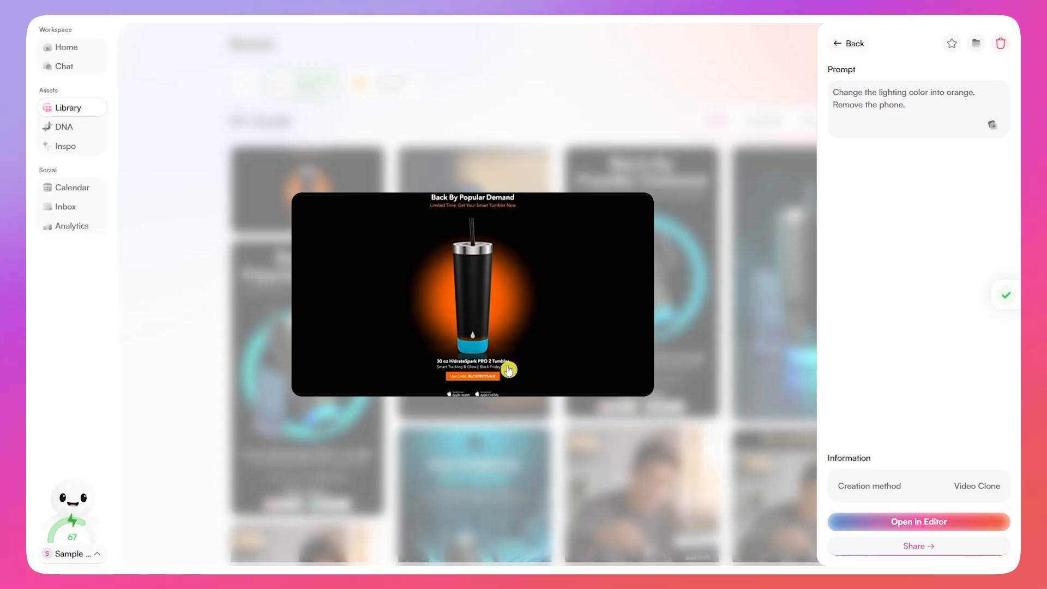
left_click(573, 134)
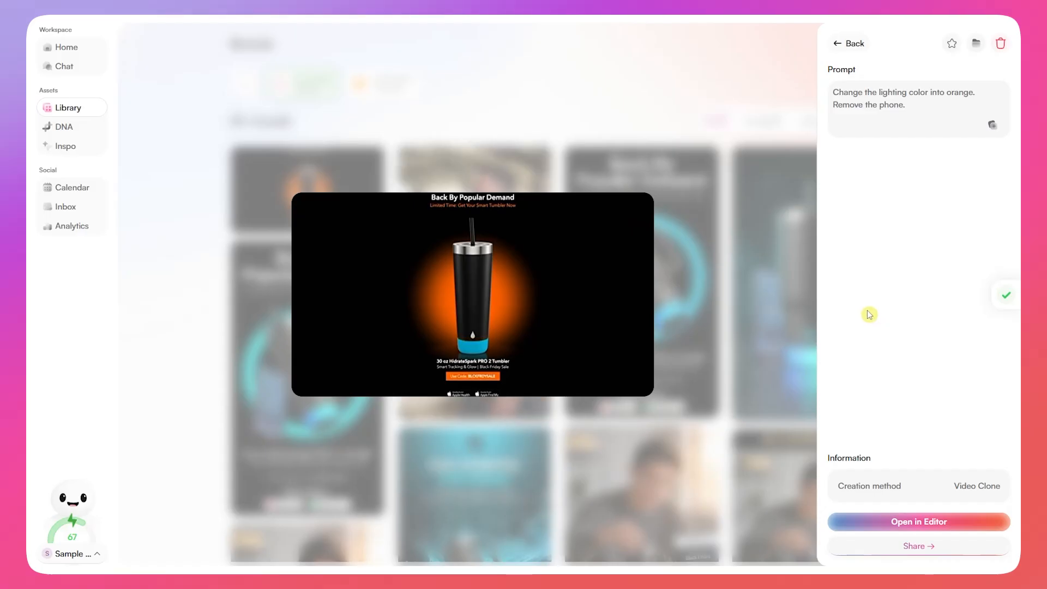
left_click(611, 140)
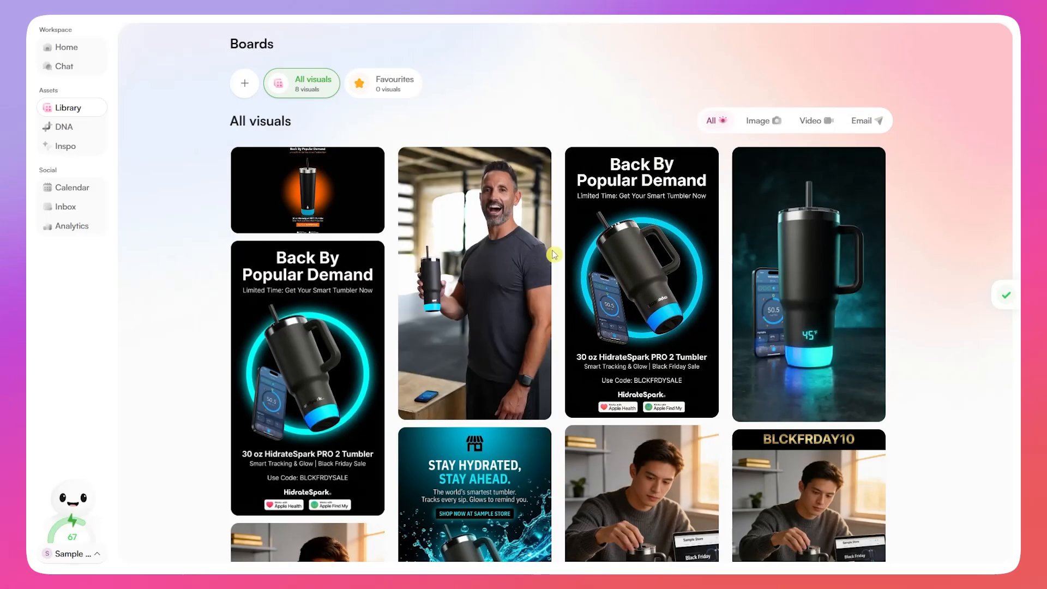
Start a Scripts Video from the home page and set the tumbler product image as the Scene 1 frame.
left_click(68, 47)
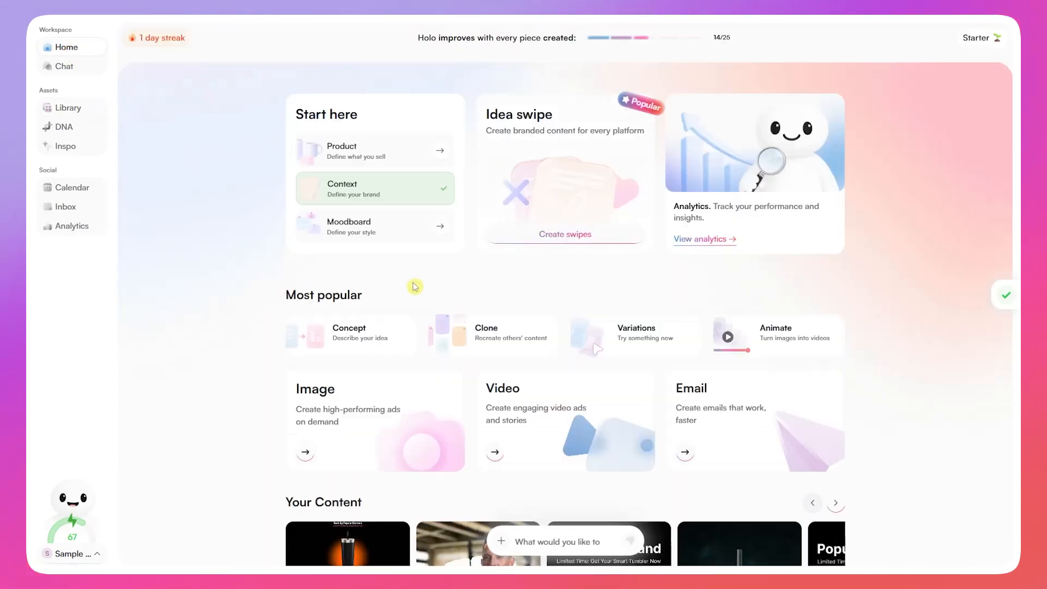
left_click(519, 425)
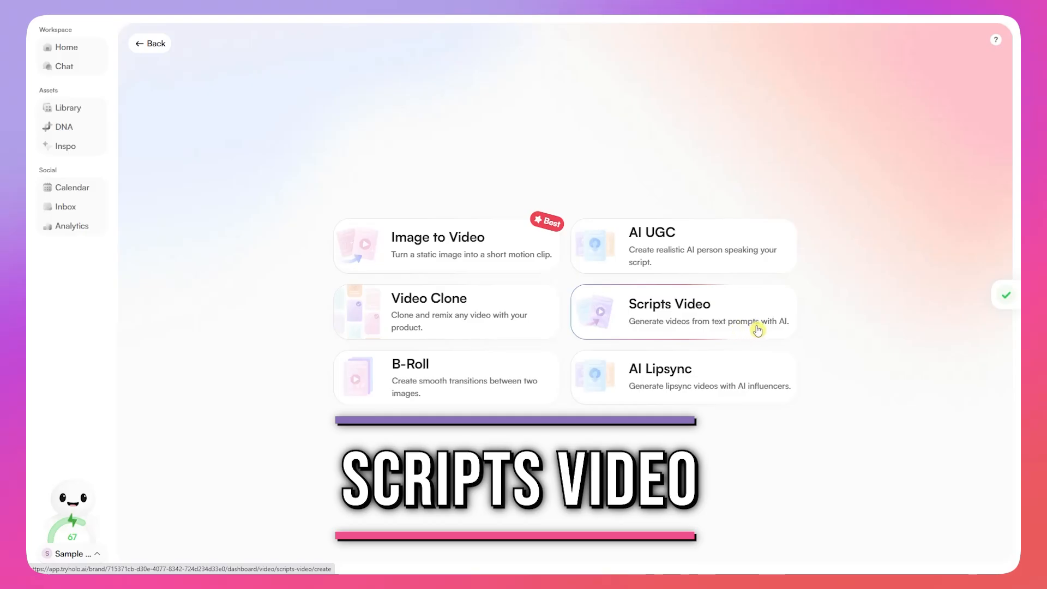
left_click(740, 328)
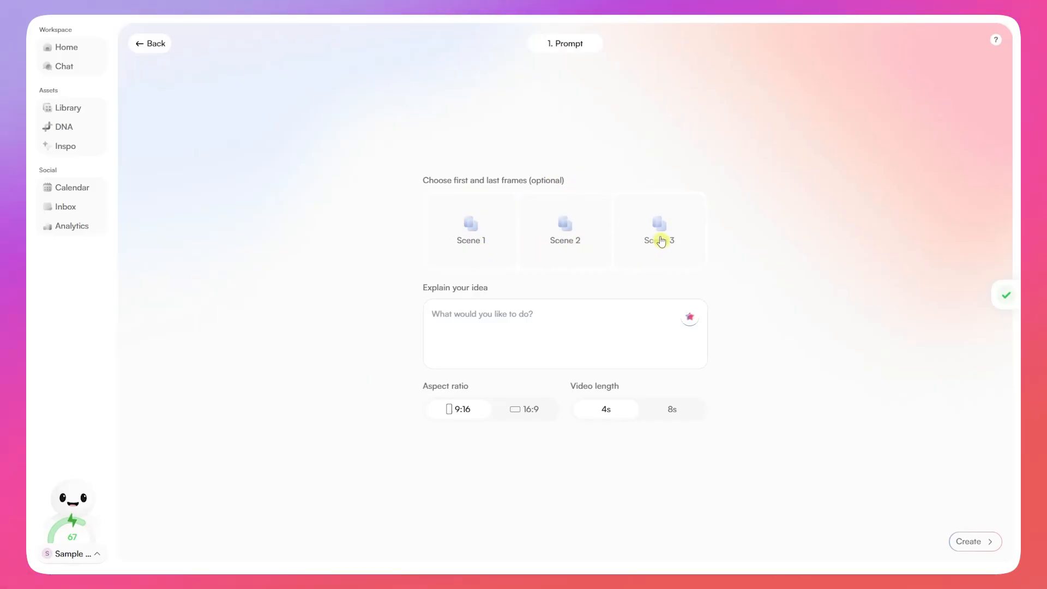
left_click(482, 229)
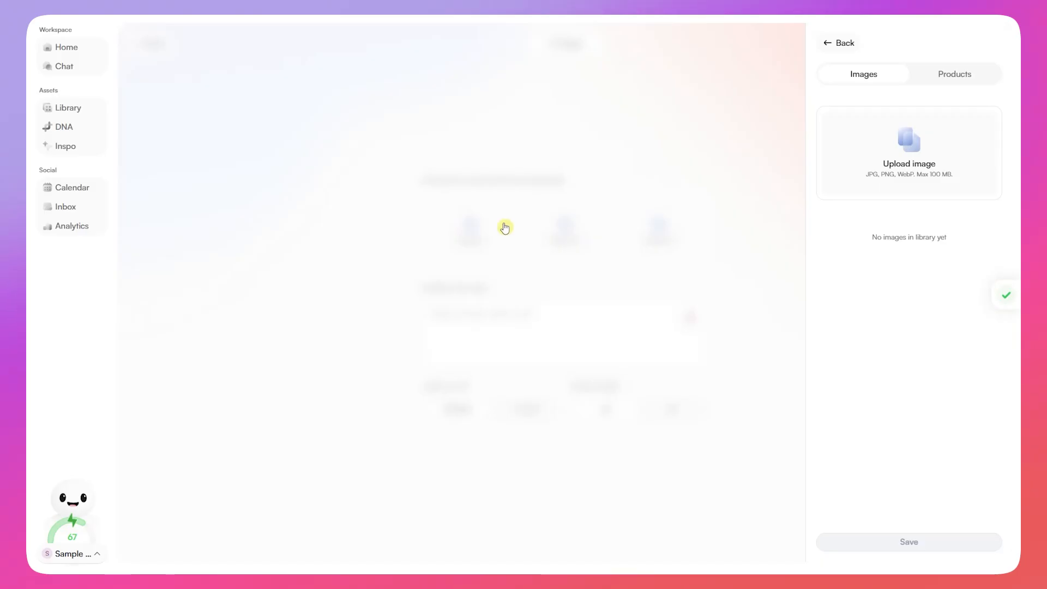
left_click(941, 80)
left_click(873, 82)
left_click(942, 74)
left_click(908, 543)
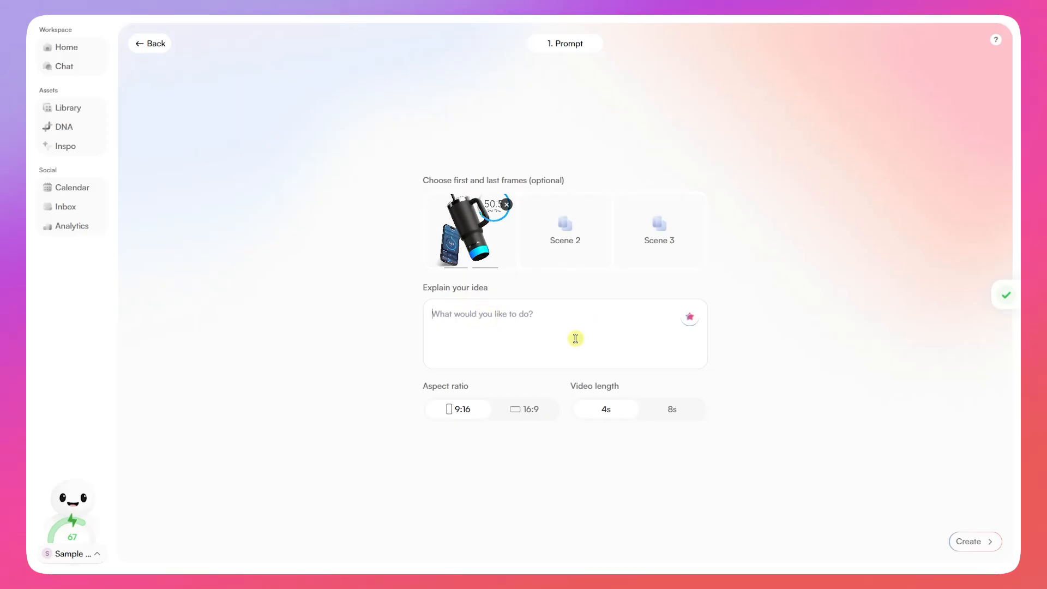
Describe the video idea as "Add some movements to the water bottle product. Remove the Phone.".
type("I")
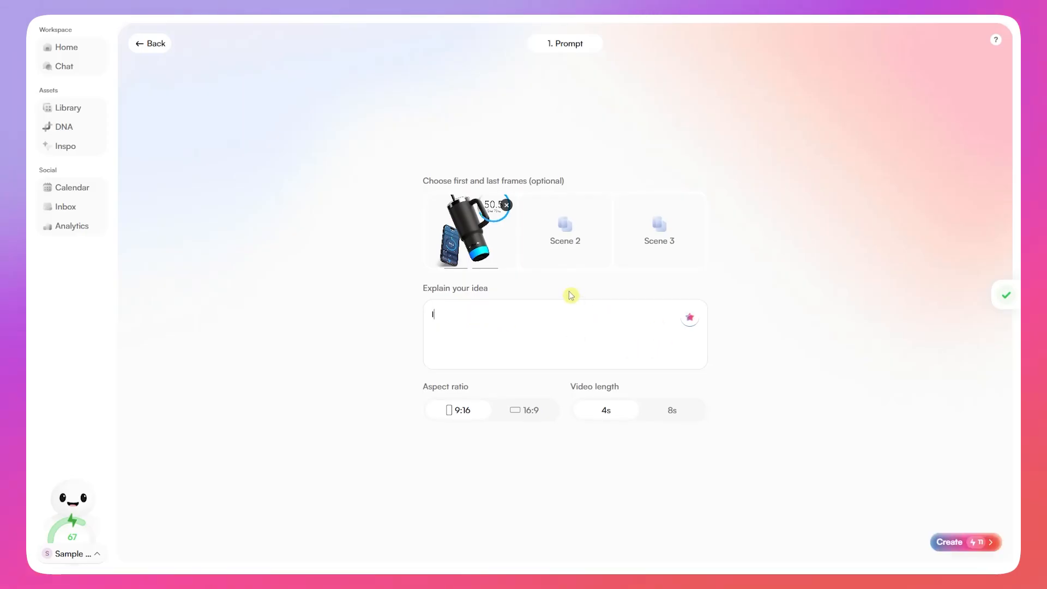
key("BackSpace")
type("Add some movements to th")
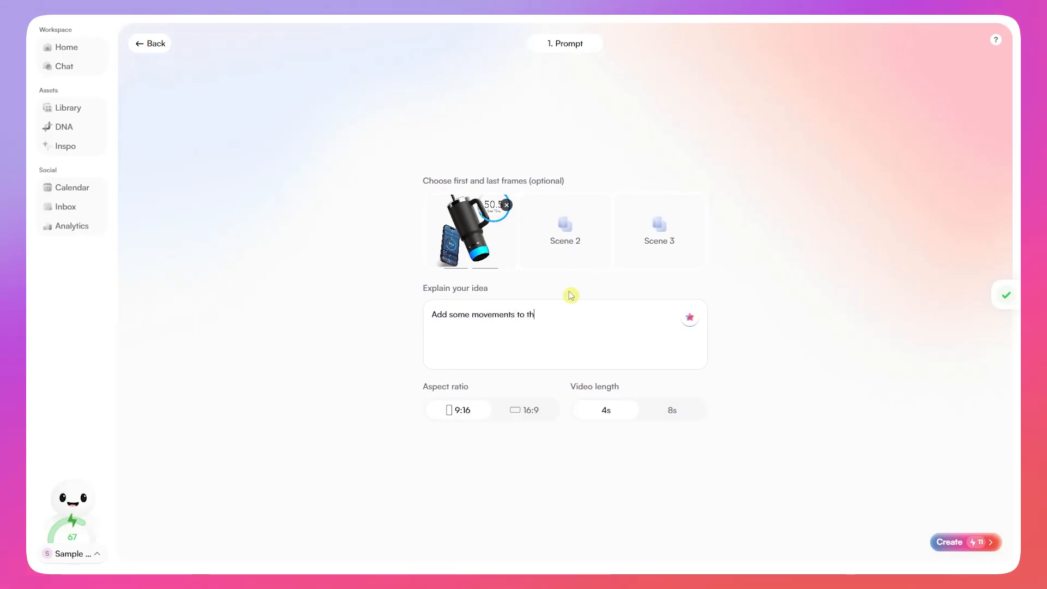
type("e water bottle product. R")
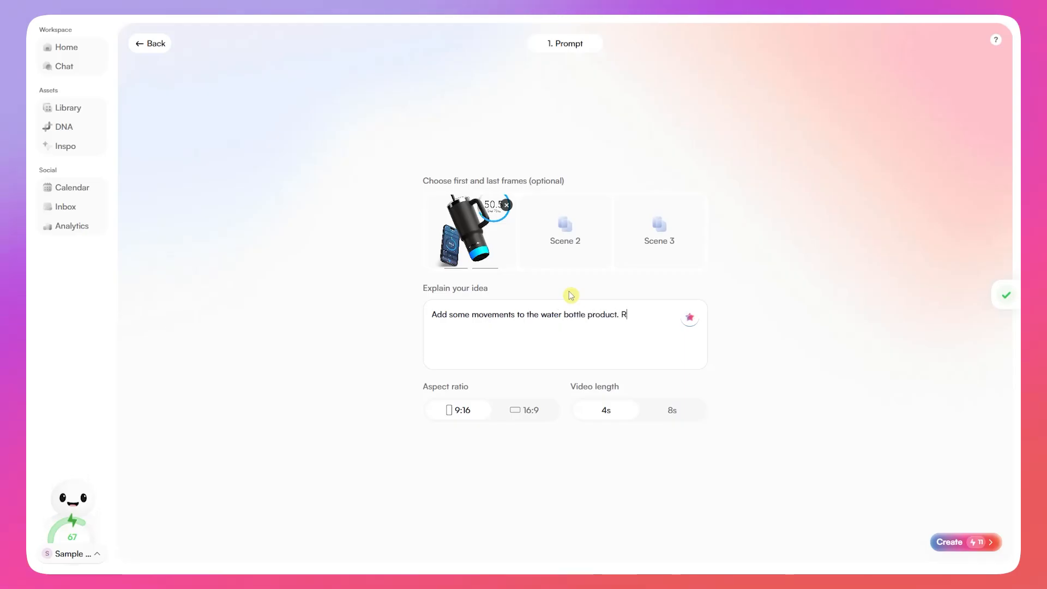
key("BackSpace")
key("BackSpace")
key("BackSpace")
key("BackSpace")
type("emove ")
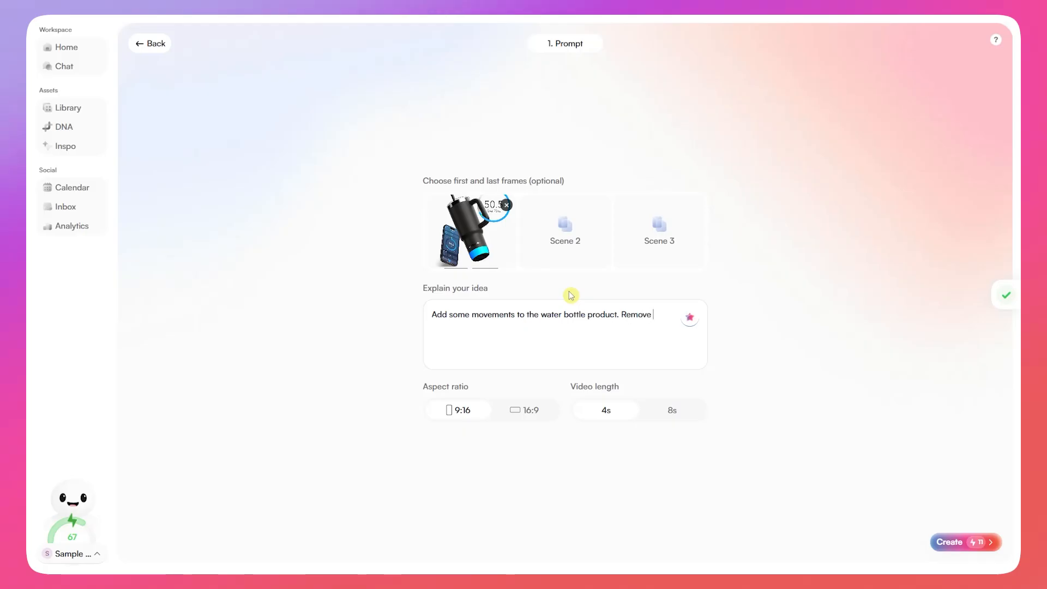
type("the Phone. A")
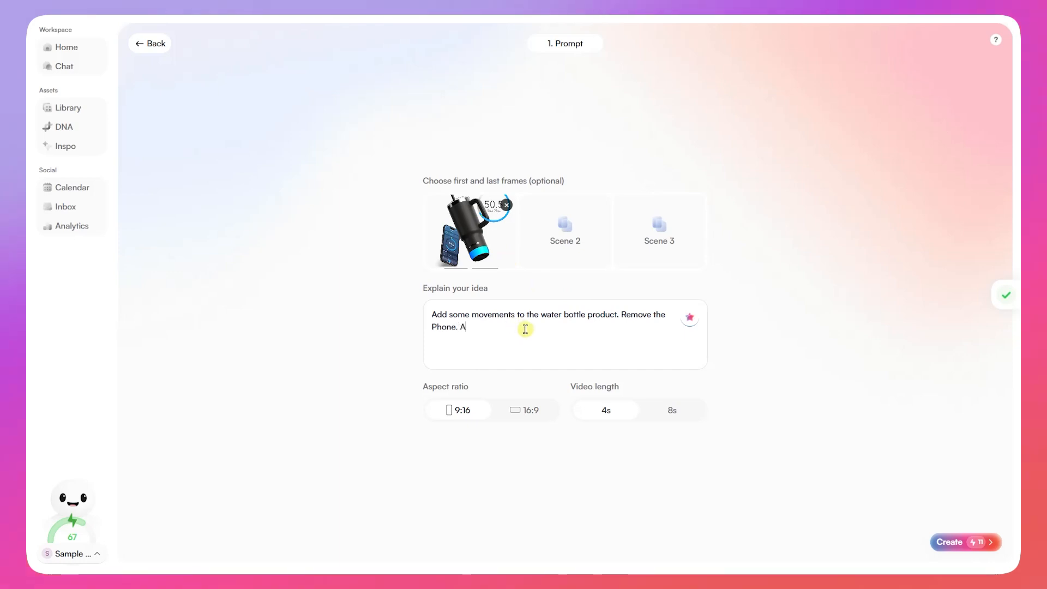
Extend the video idea with "Add some lighting effects on the bottom of the bottle.".
type("e")
key("BackSpace")
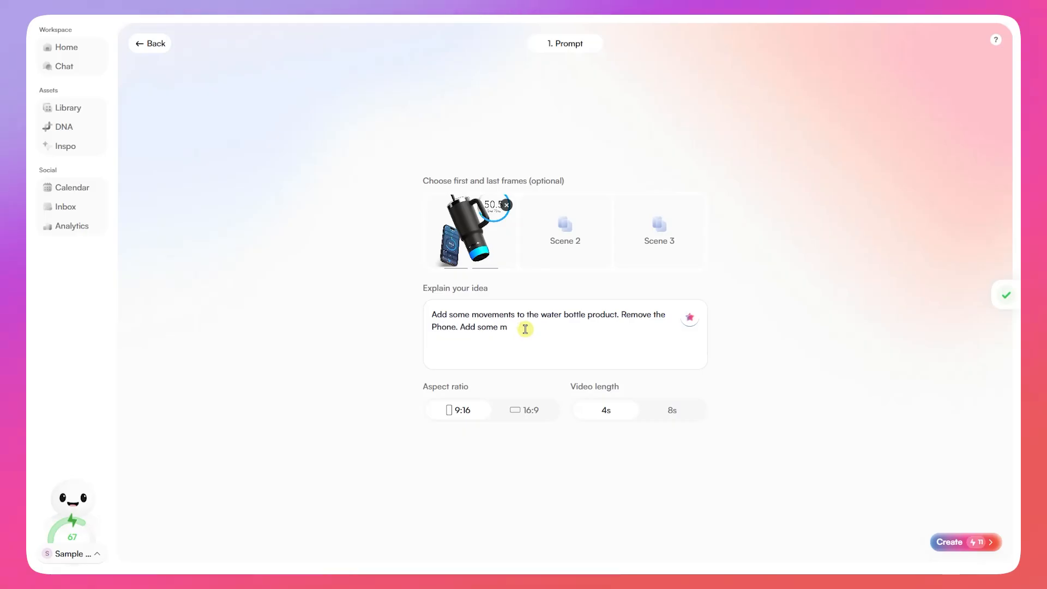
type("lo")
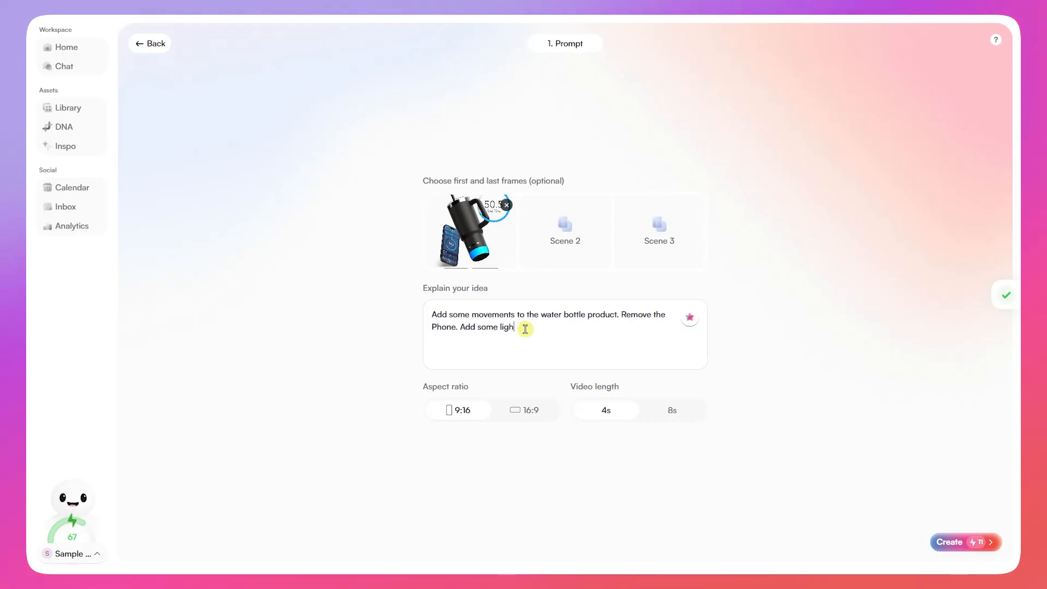
type("ts ")
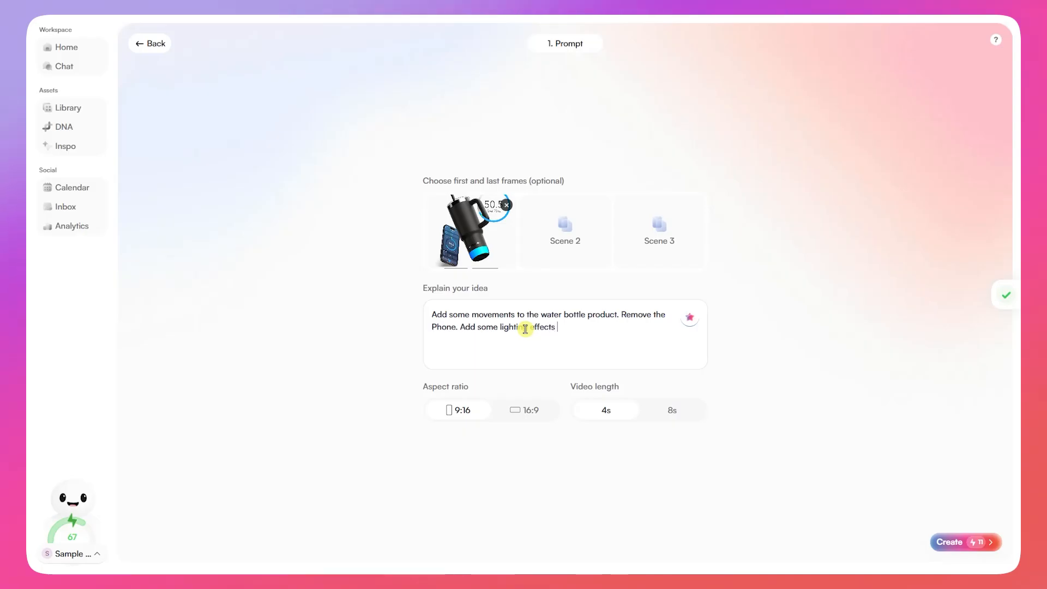
type("on the bottom of the bottle.")
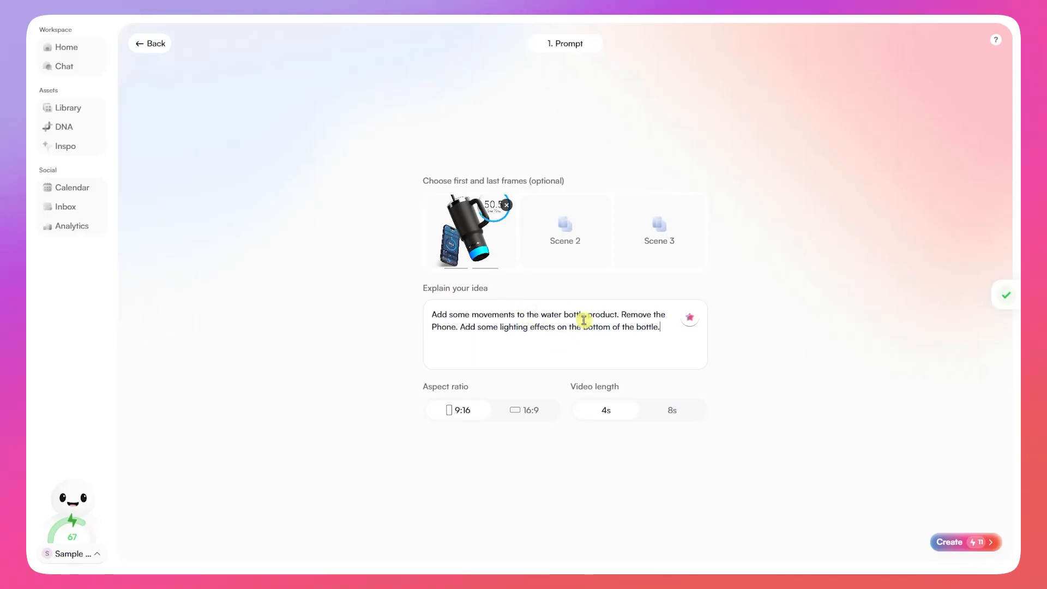
Generate the scripts video from the tumbler image and the entered idea.
left_click_drag(461, 327, 668, 325)
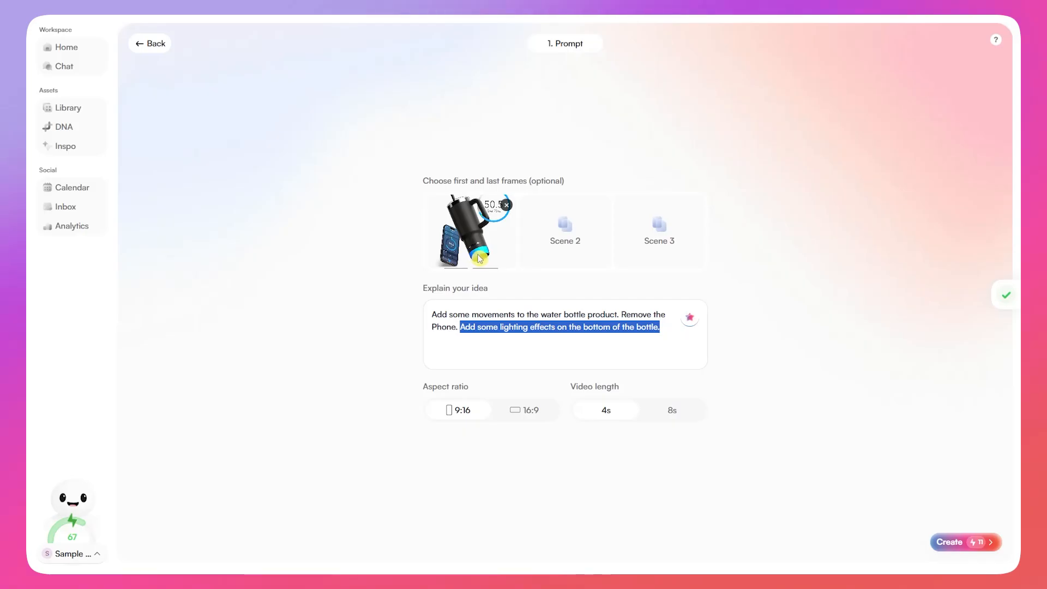
left_click(504, 336)
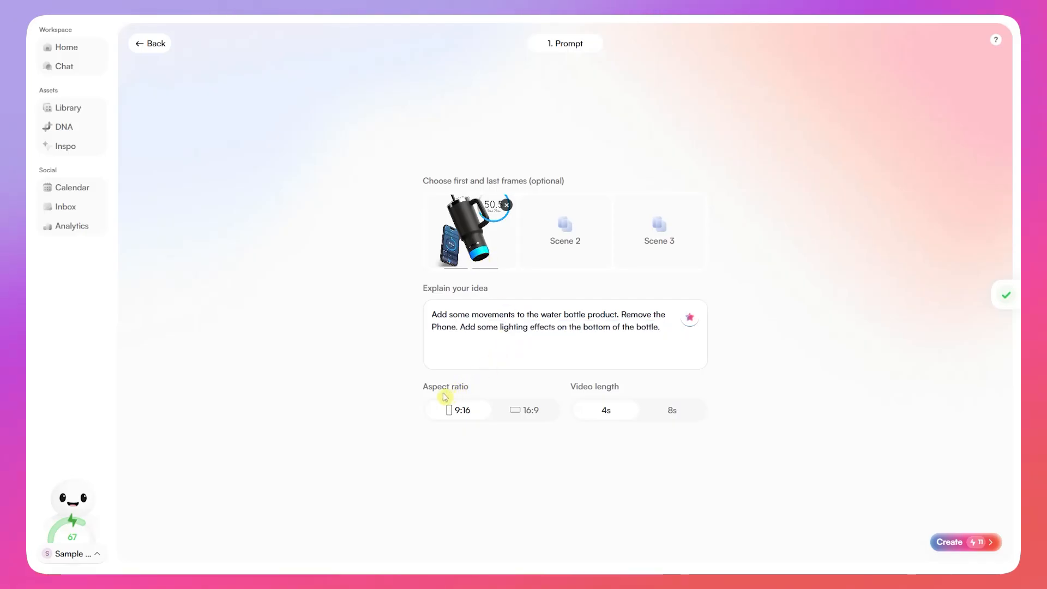
left_click_drag(444, 388, 502, 386)
left_click(472, 412)
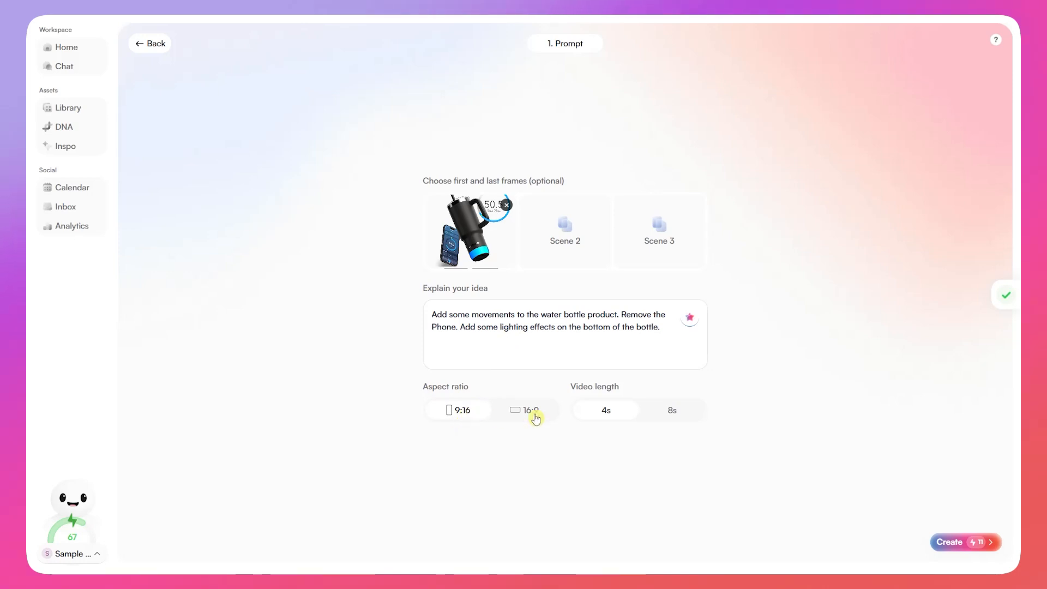
left_click(963, 545)
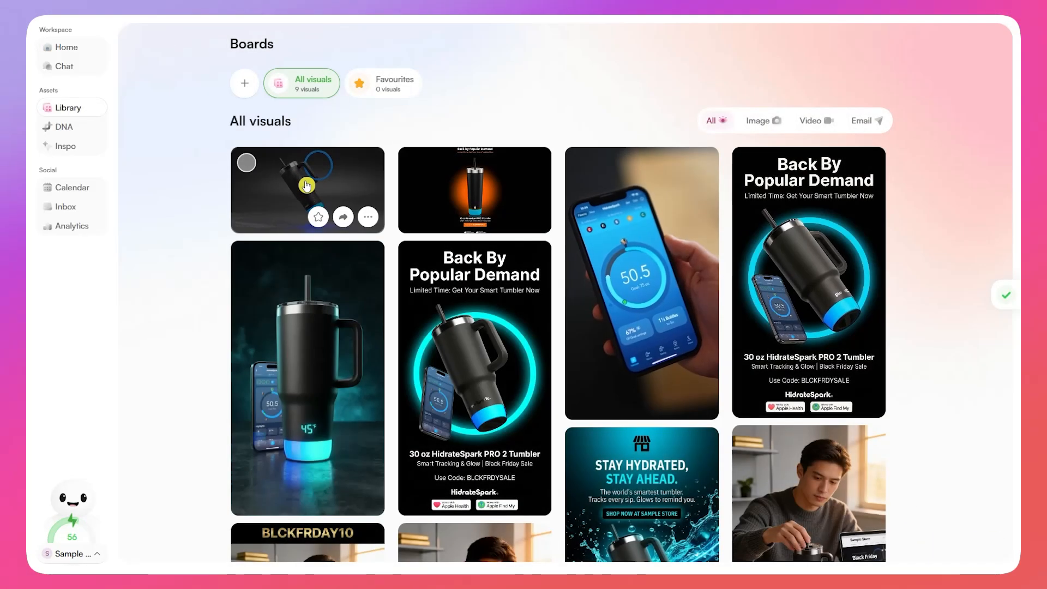
View the new scripts video from the library, open it in the editor, and show its playback options.
left_click(307, 186)
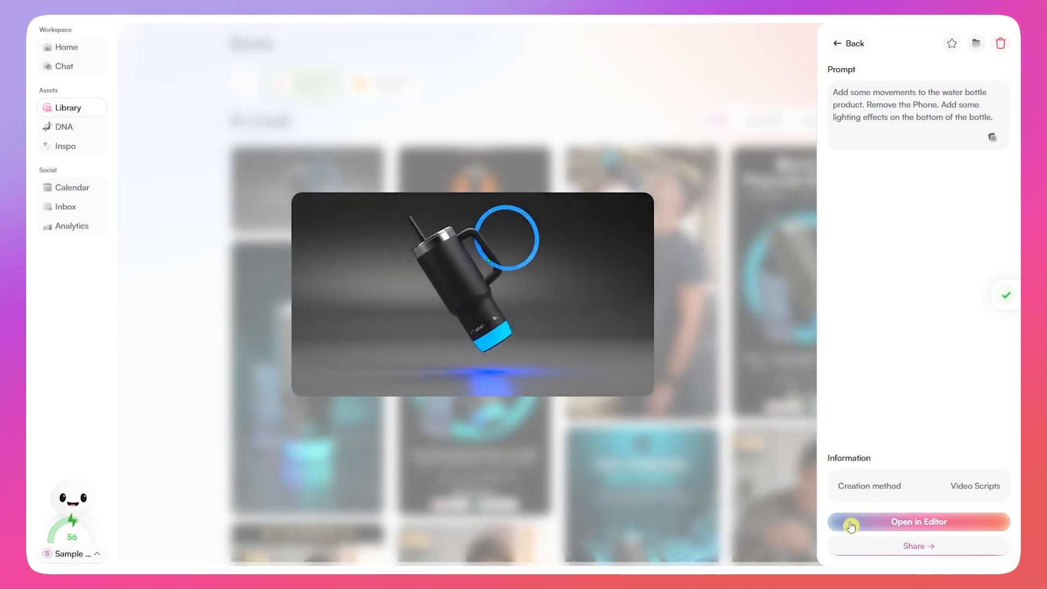
left_click(873, 524)
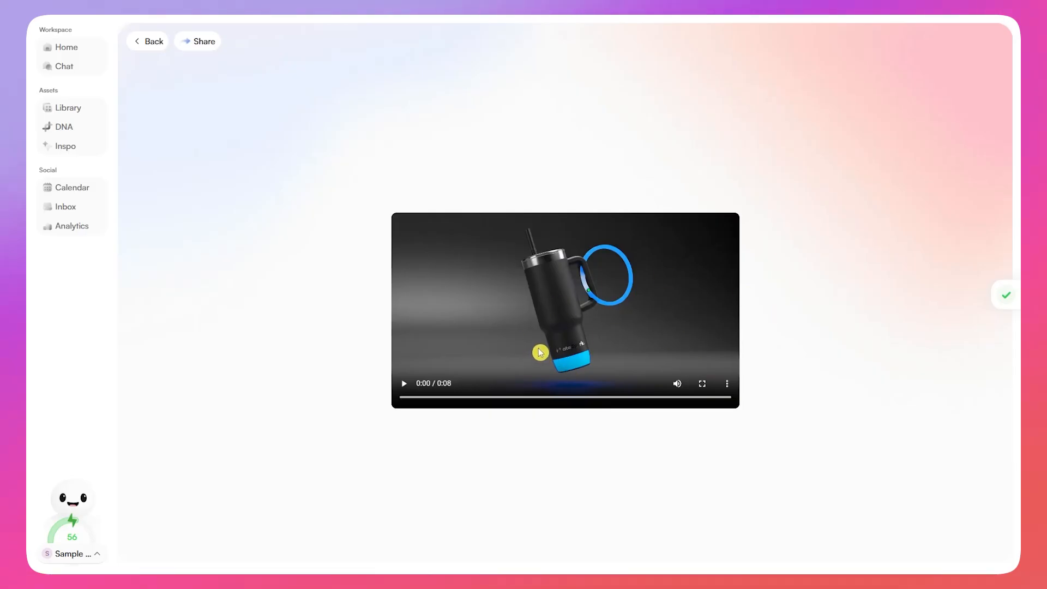
left_click(727, 383)
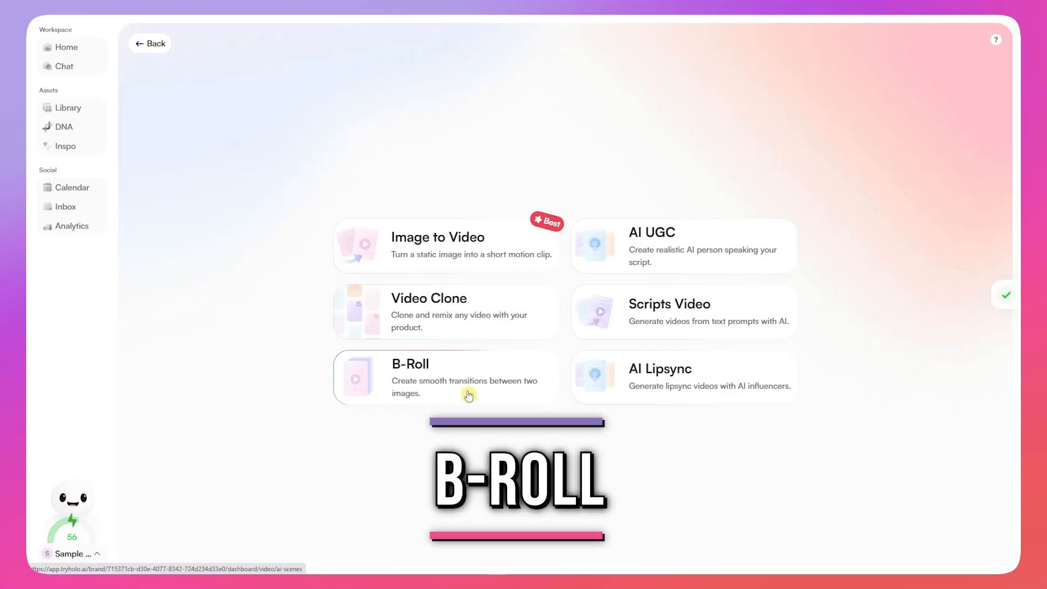
Start a B-Roll video and set the tumbler product image as the first frame.
left_click(494, 398)
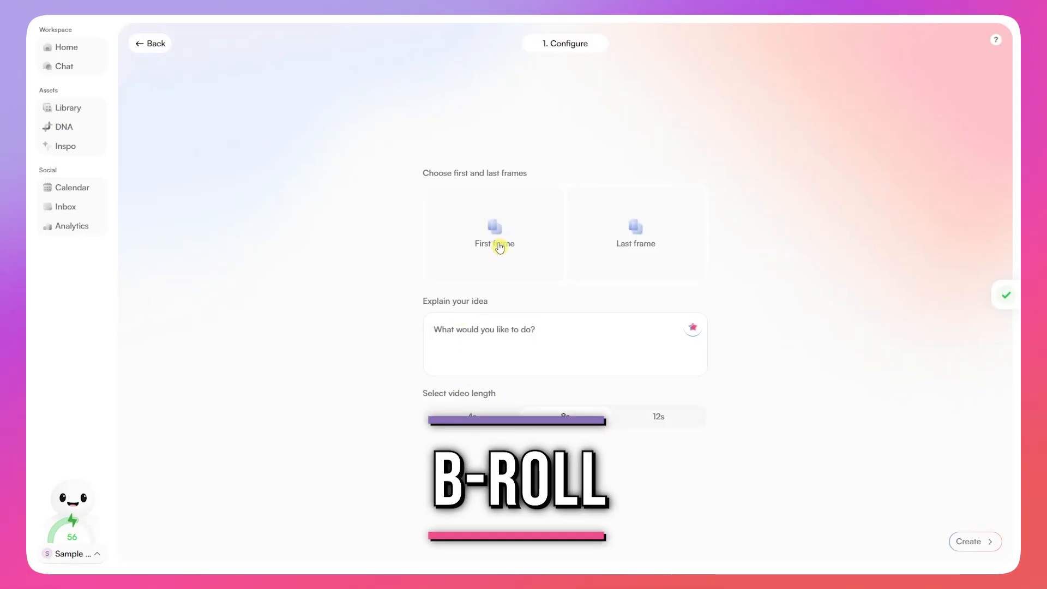
left_click(511, 230)
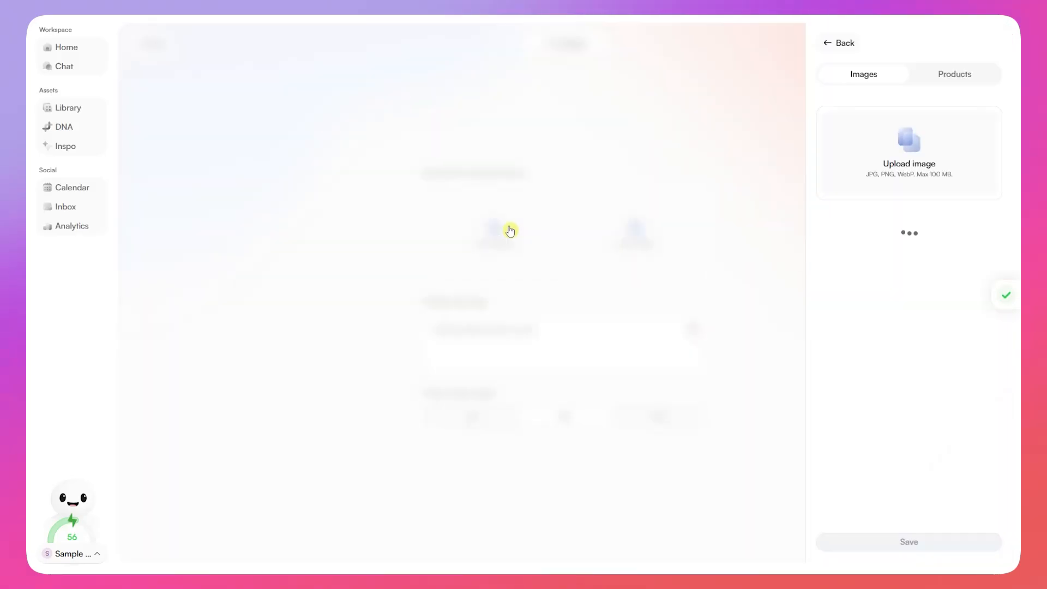
left_click(942, 81)
left_click(939, 544)
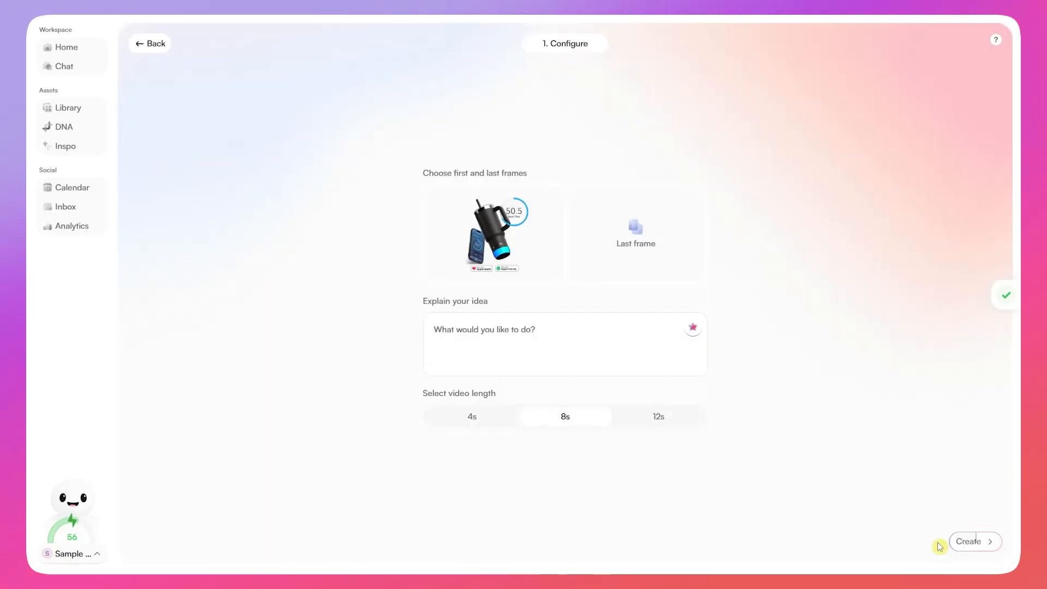
Upload "Screenshot 2026-02-23 122618.png" from Downloads and set it as the last frame.
left_click(658, 226)
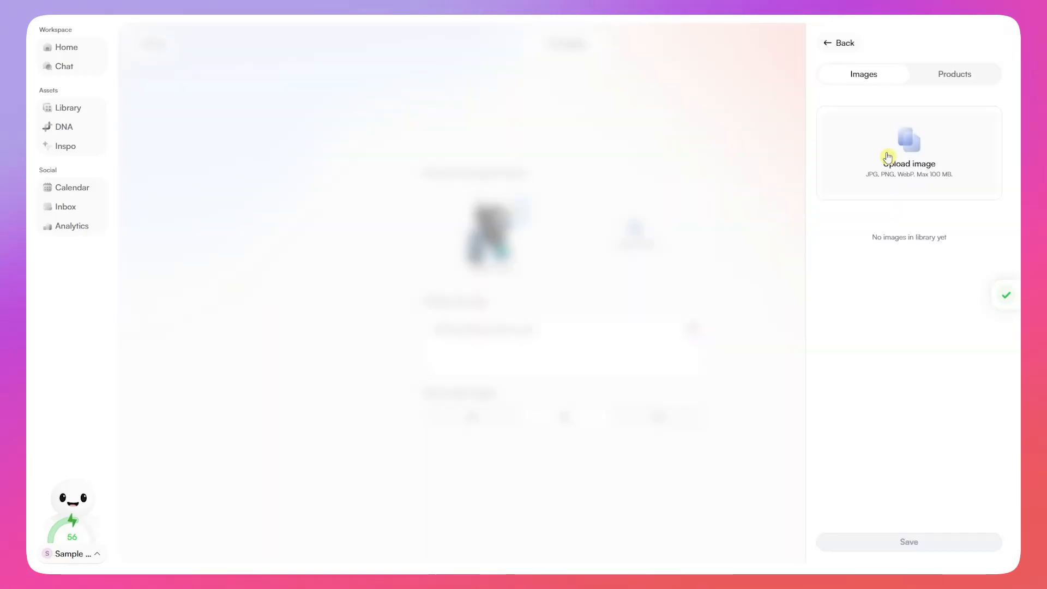
left_click(918, 156)
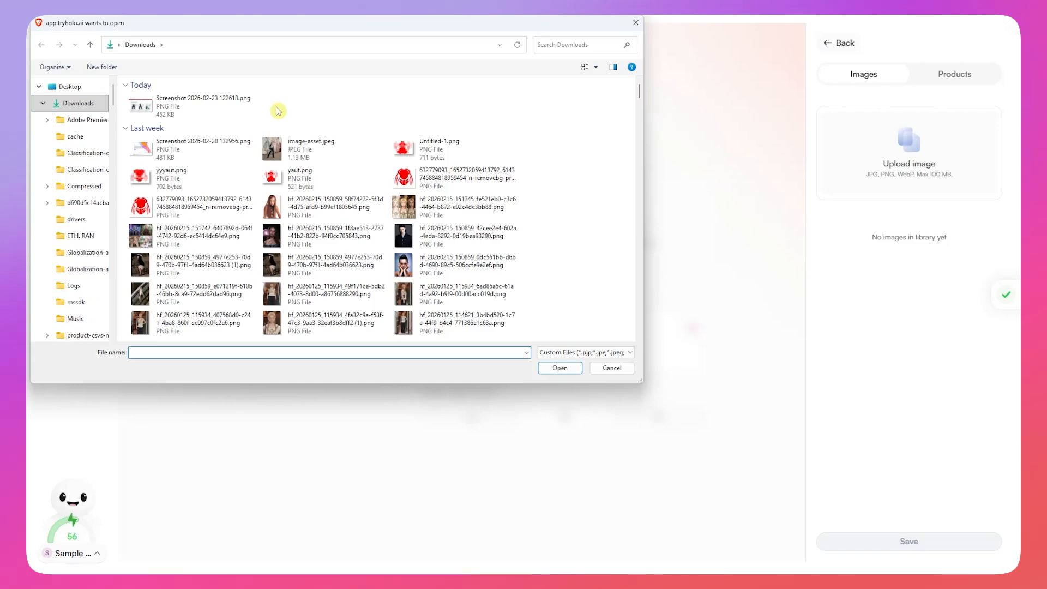
left_click(218, 109)
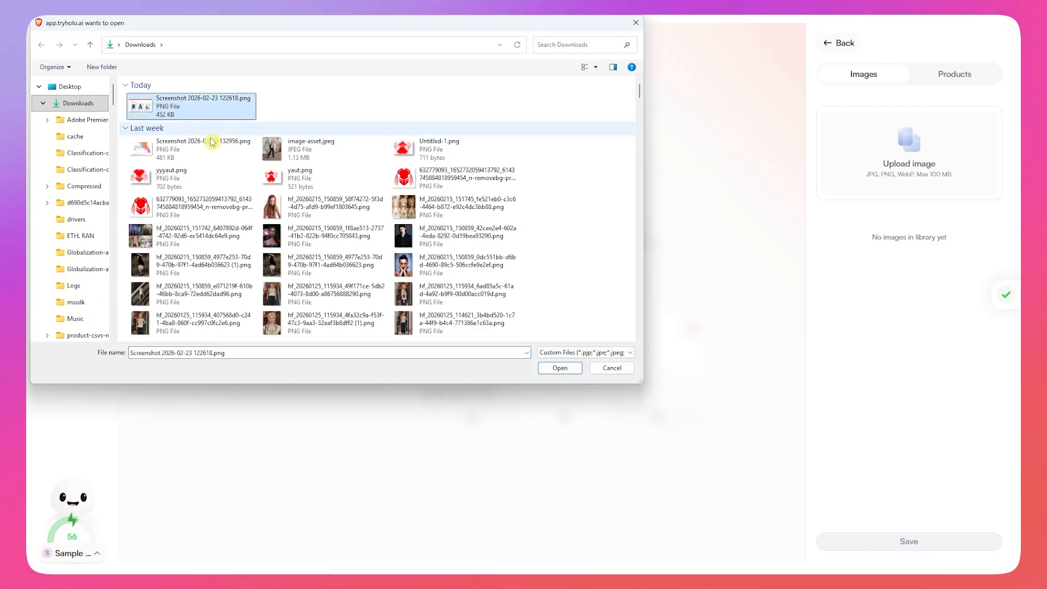
left_click(546, 370)
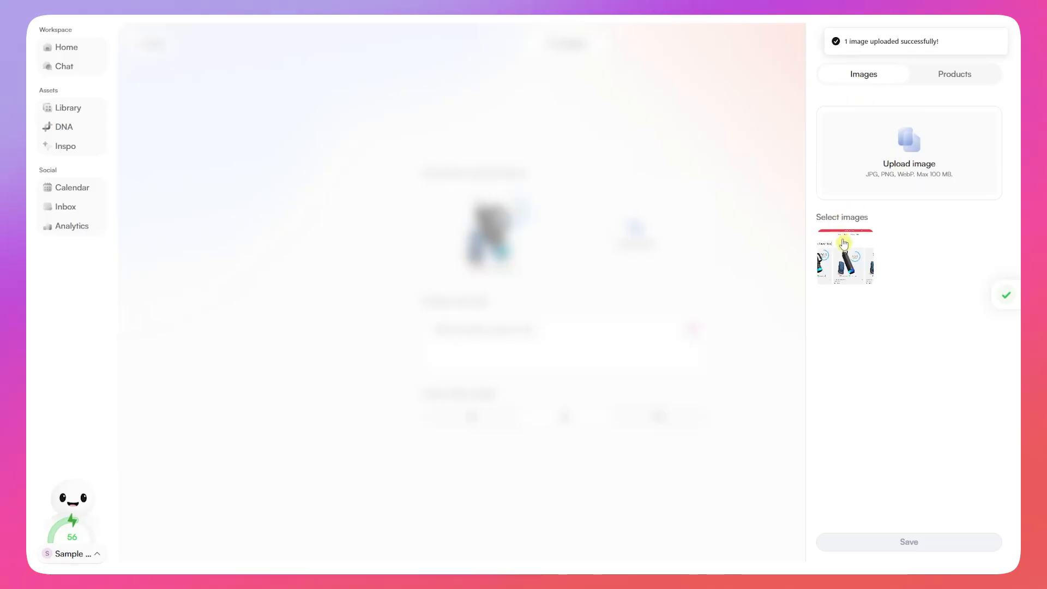
left_click(843, 241)
left_click(919, 540)
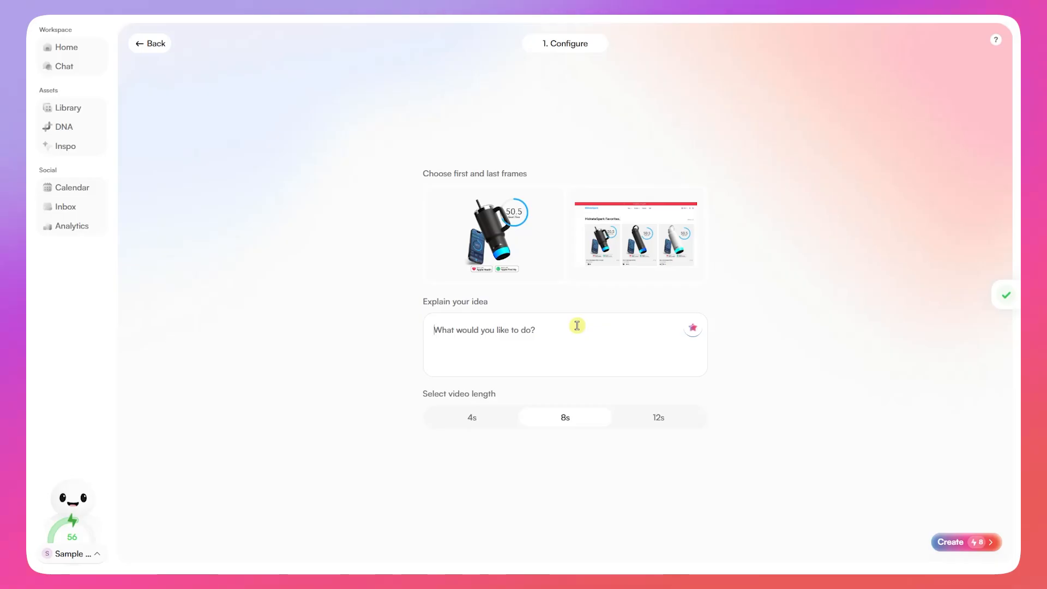
Describe the video idea as "the first image seamlessly moves into the placeholder for the product image on the second image.".
type("the firs")
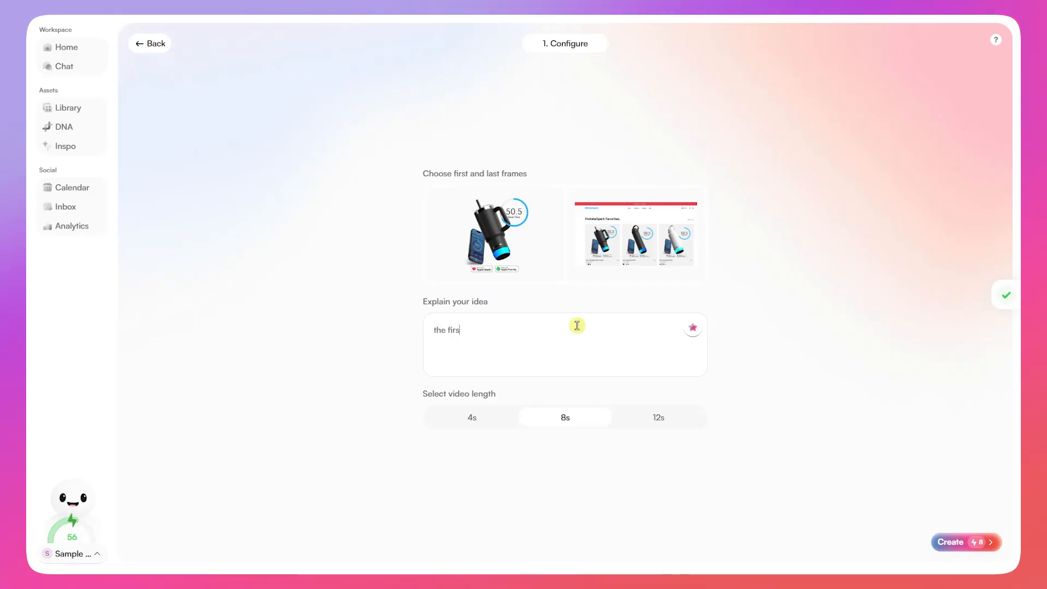
type("t image seam")
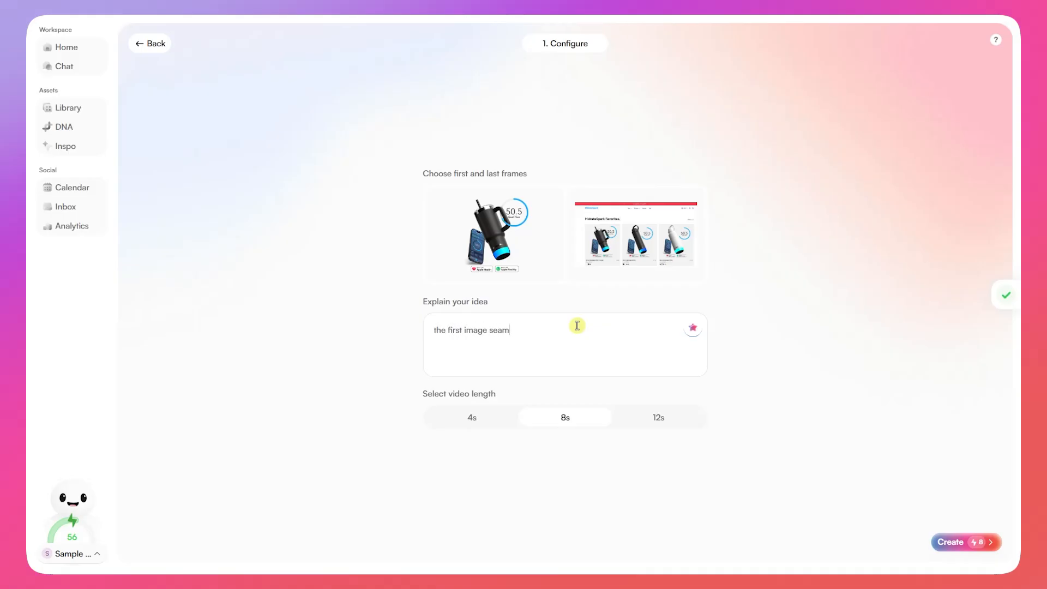
type("lessly moves into the")
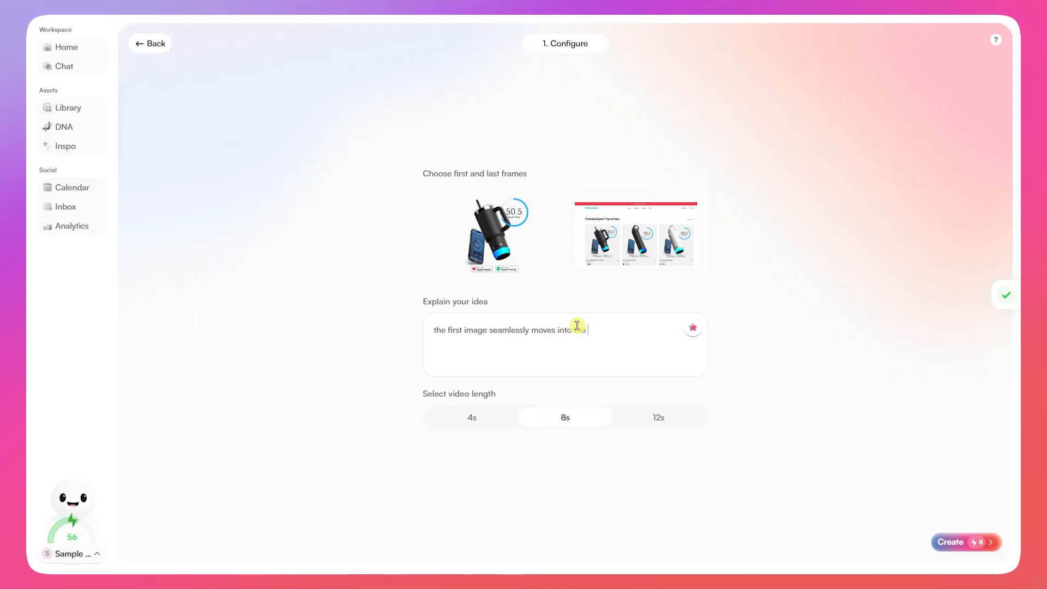
type(" placeholder fort he product image on the")
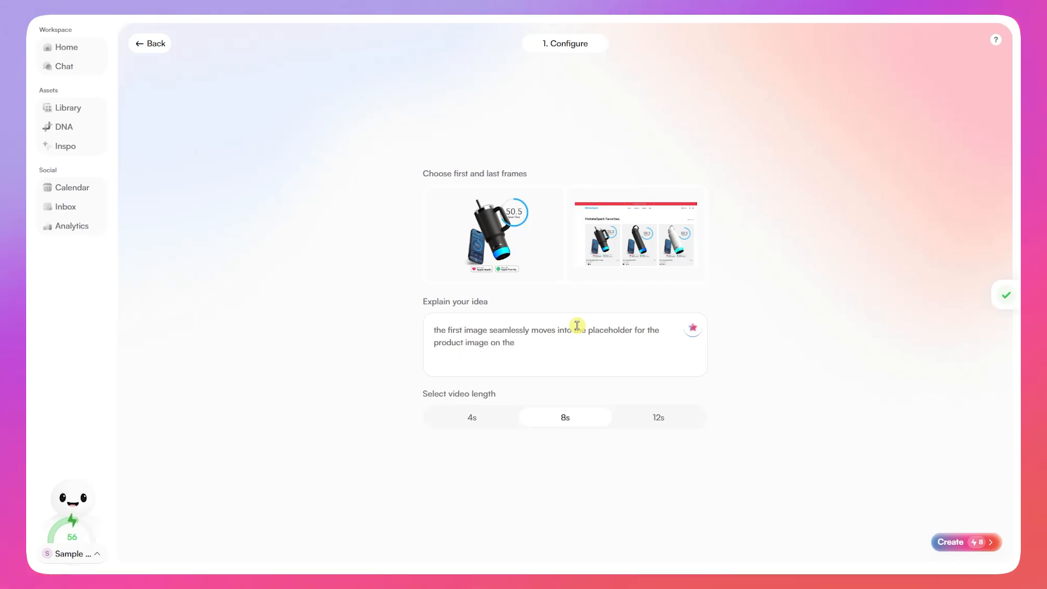
type(" la")
key("BackSpace")
key("BackSpace")
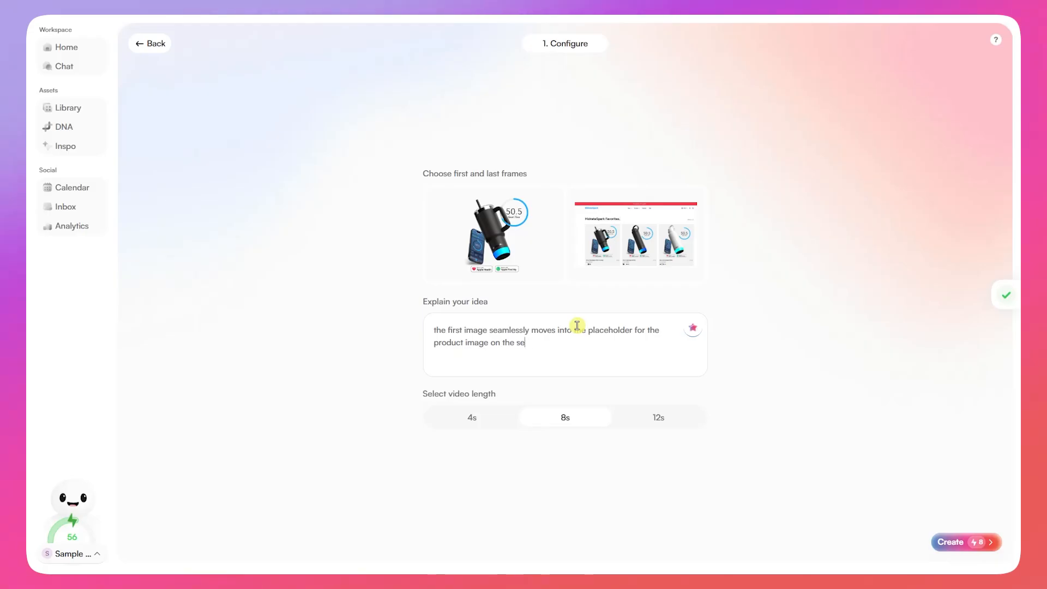
type("nd image.")
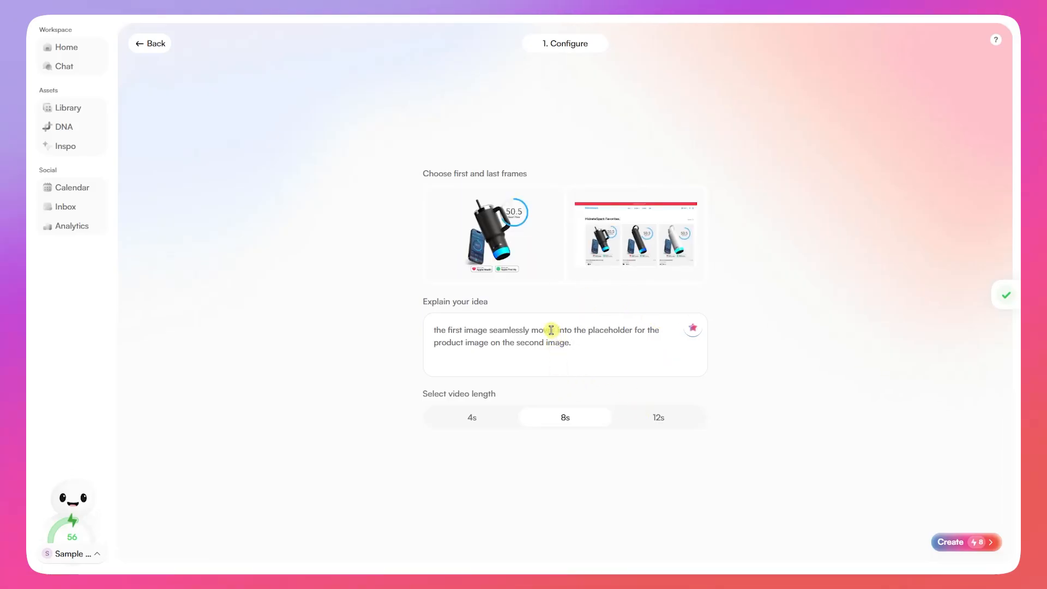
type("left to rig")
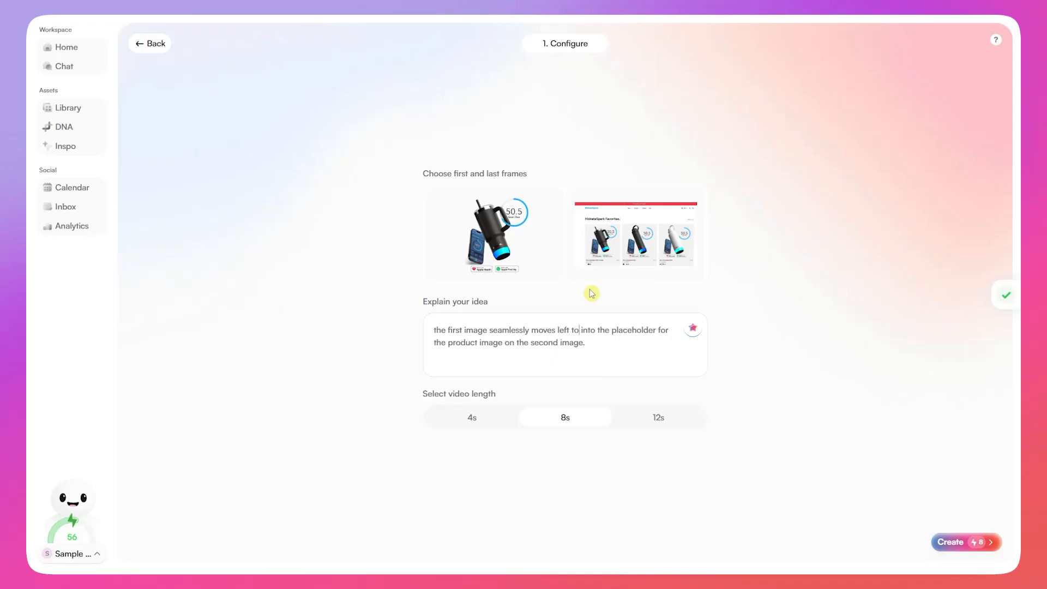
type("ht")
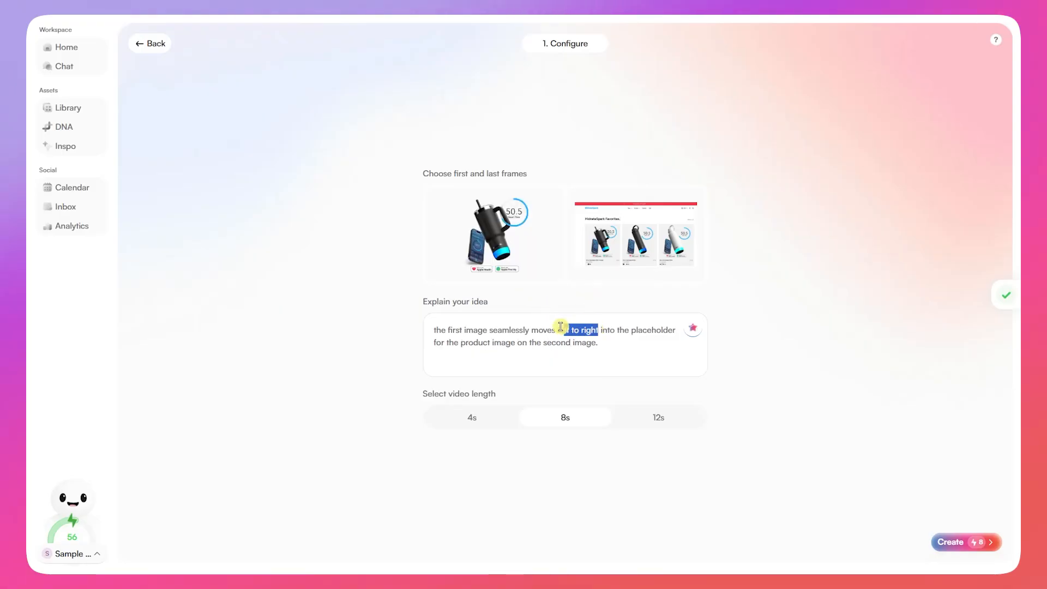
key("BackSpace")
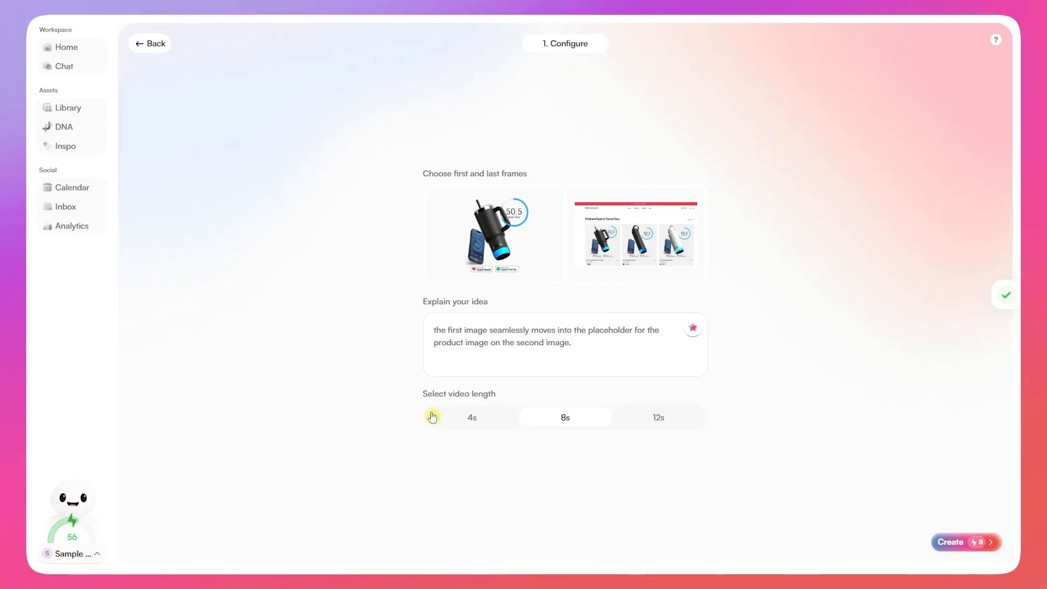
Set the video length to 4s and generate the B-Roll video.
left_click_drag(422, 399, 474, 420)
left_click(473, 419)
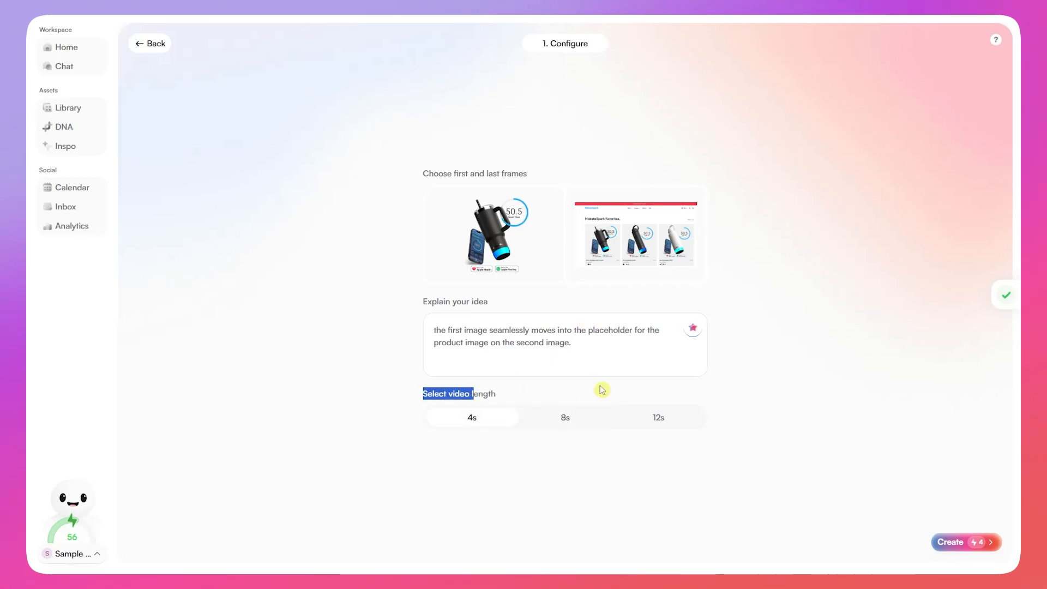
left_click_drag(578, 341, 402, 317)
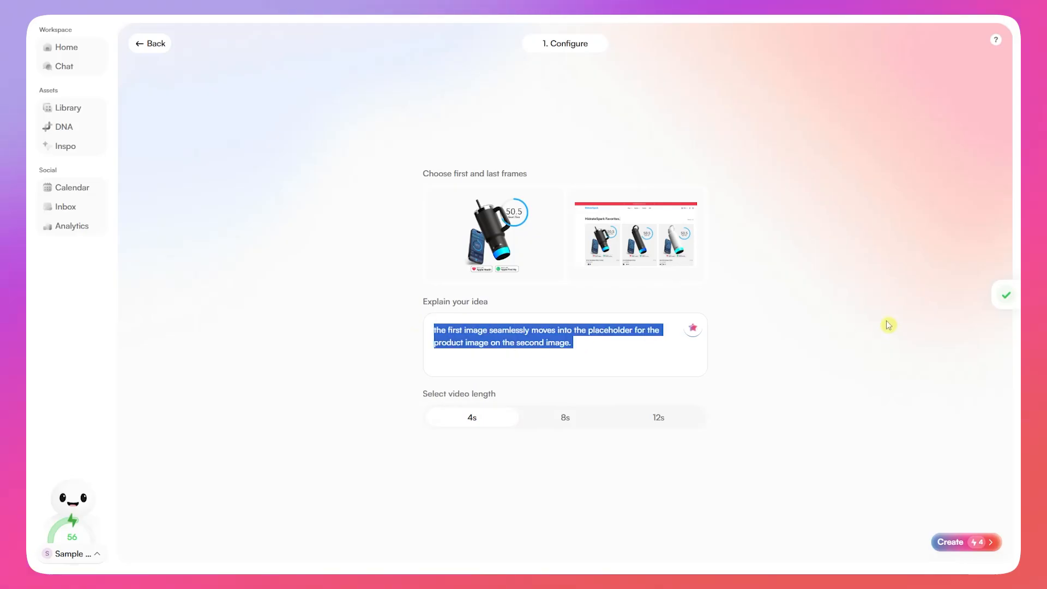
left_click(889, 325)
left_click(951, 542)
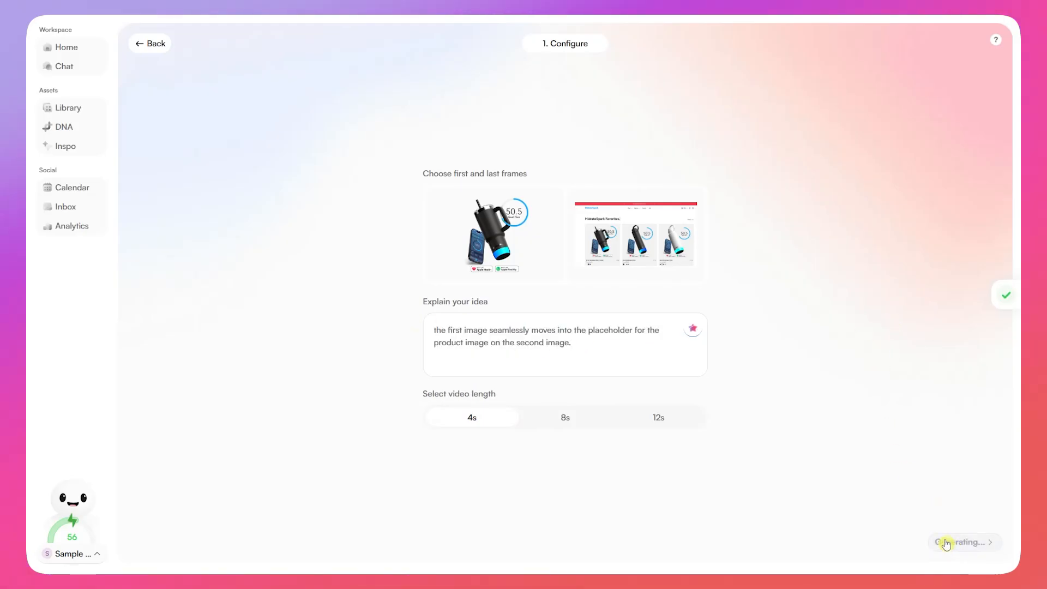
View the new B-Roll video from the library and dismiss the list of completed generations.
left_click(524, 32)
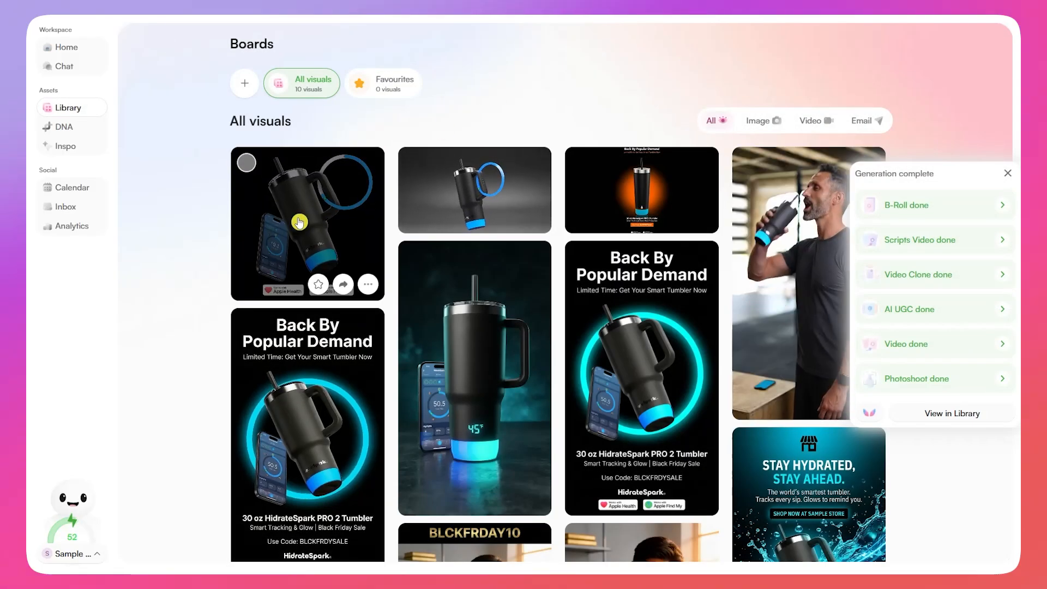
left_click(314, 210)
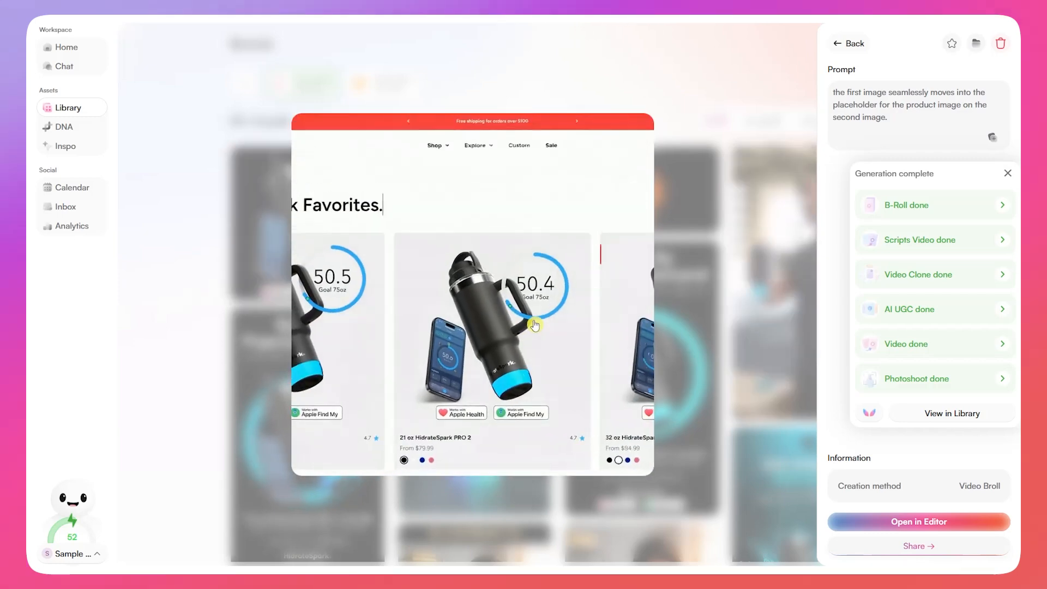
left_click(1008, 173)
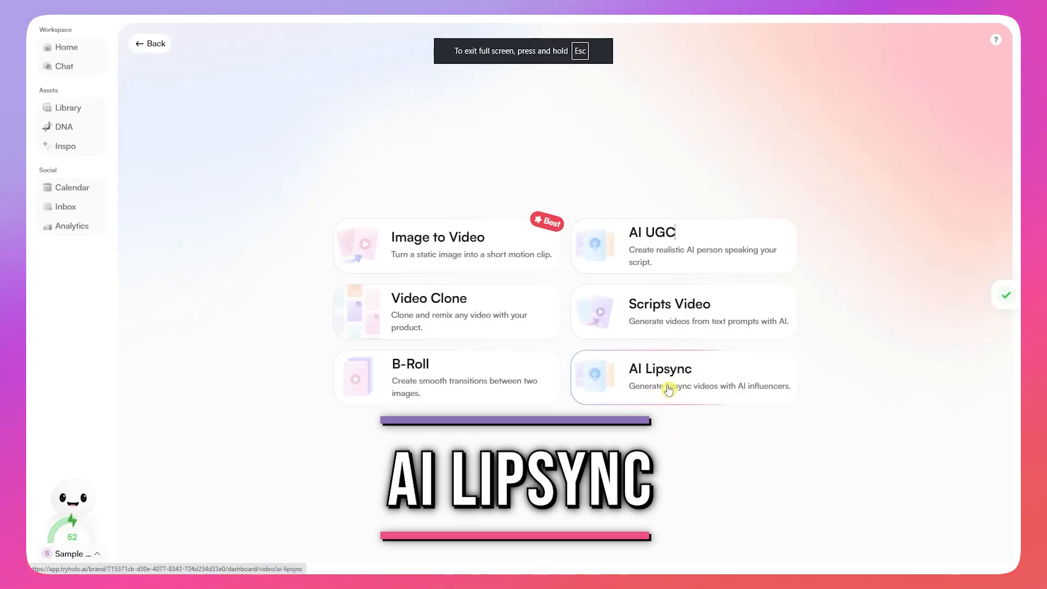
Open the AI Lipsync tool and select the 38-year-old male influencer in a navy suit holding a phone.
left_click(669, 390)
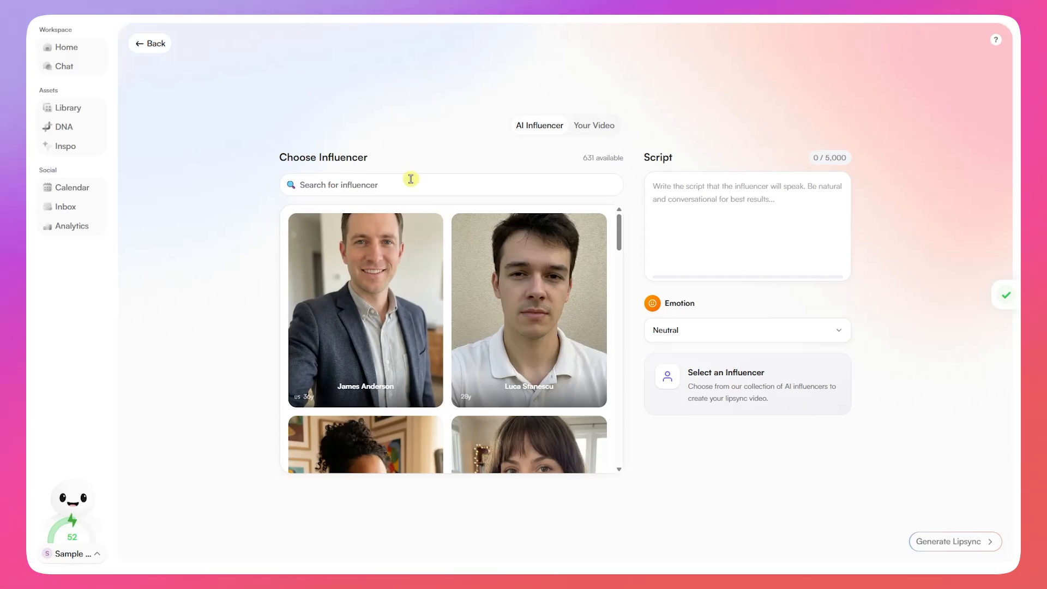
mouse_move(521, 323)
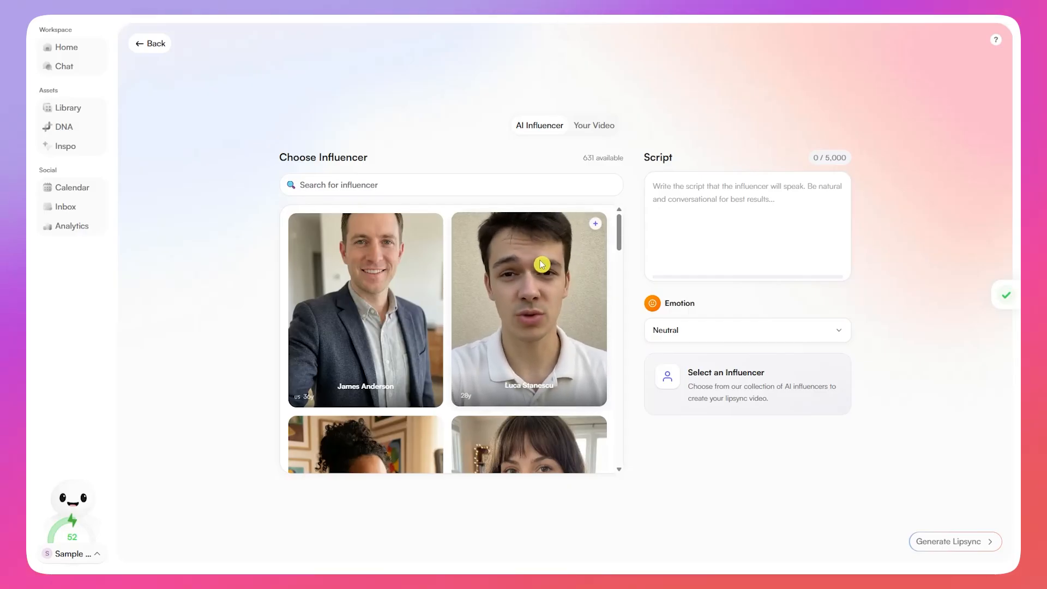
left_click_drag(618, 237, 613, 453)
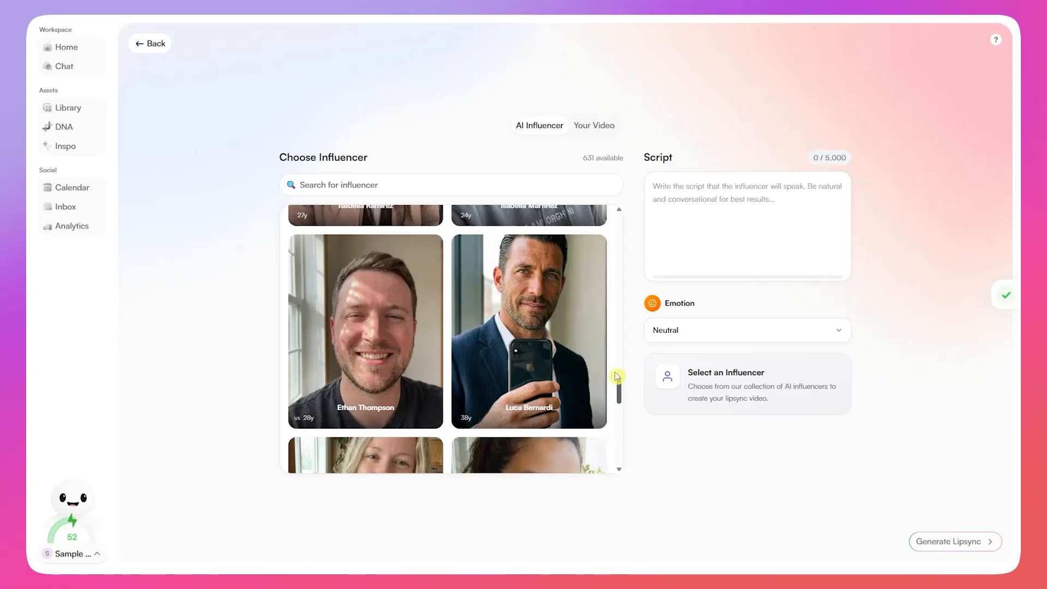
mouse_move(557, 360)
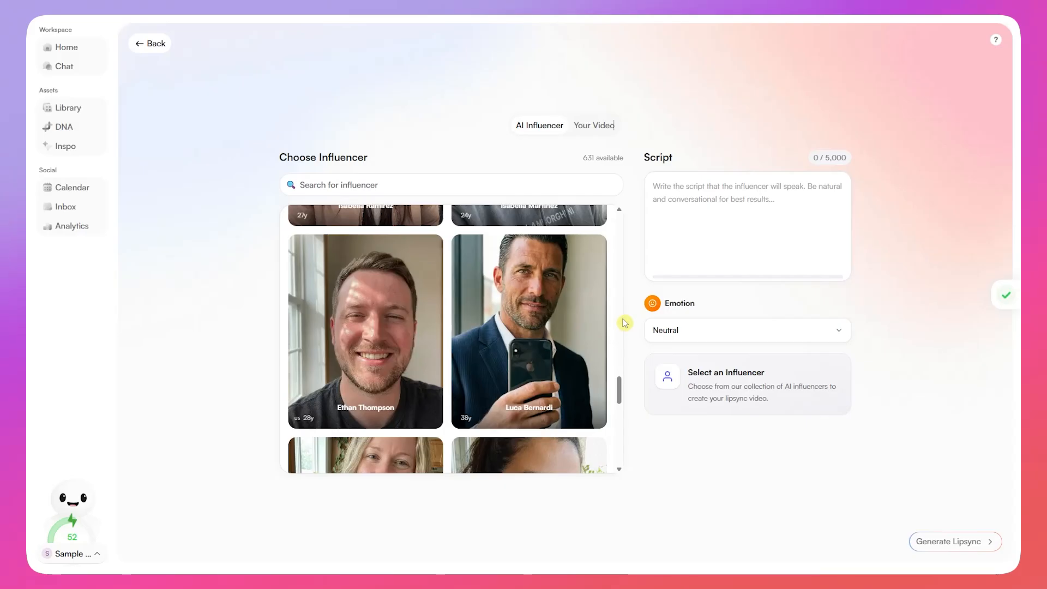
scroll(552, 314, "down", 3)
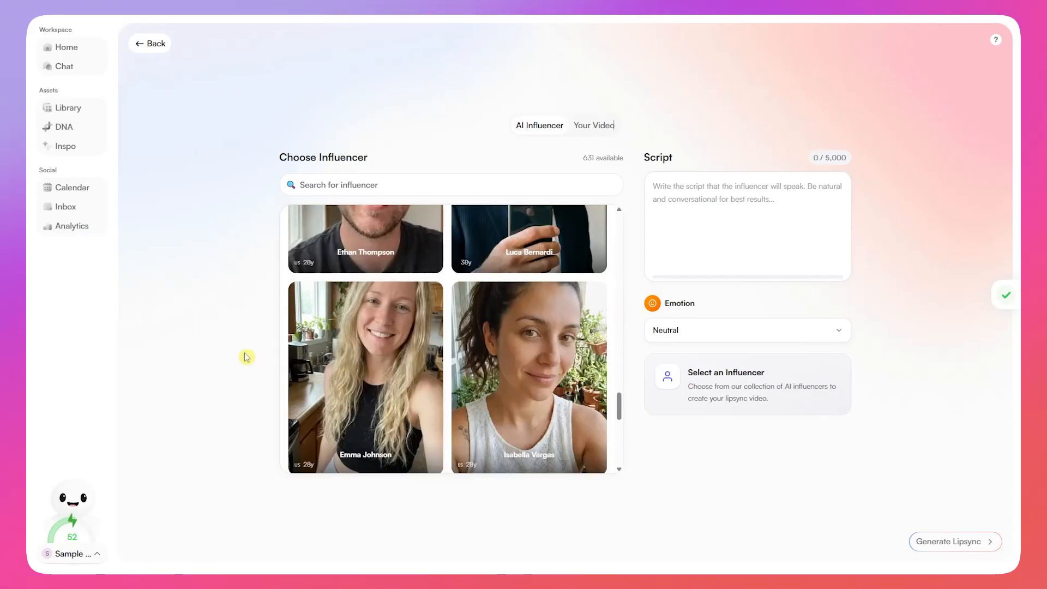
scroll(332, 284, "up", 2)
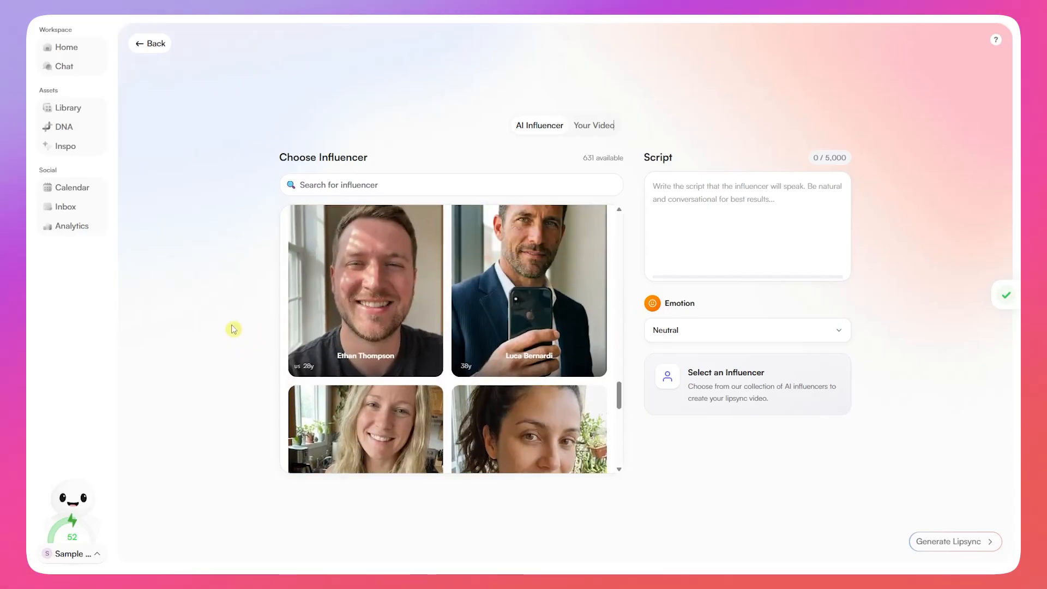
scroll(338, 305, "up", 1)
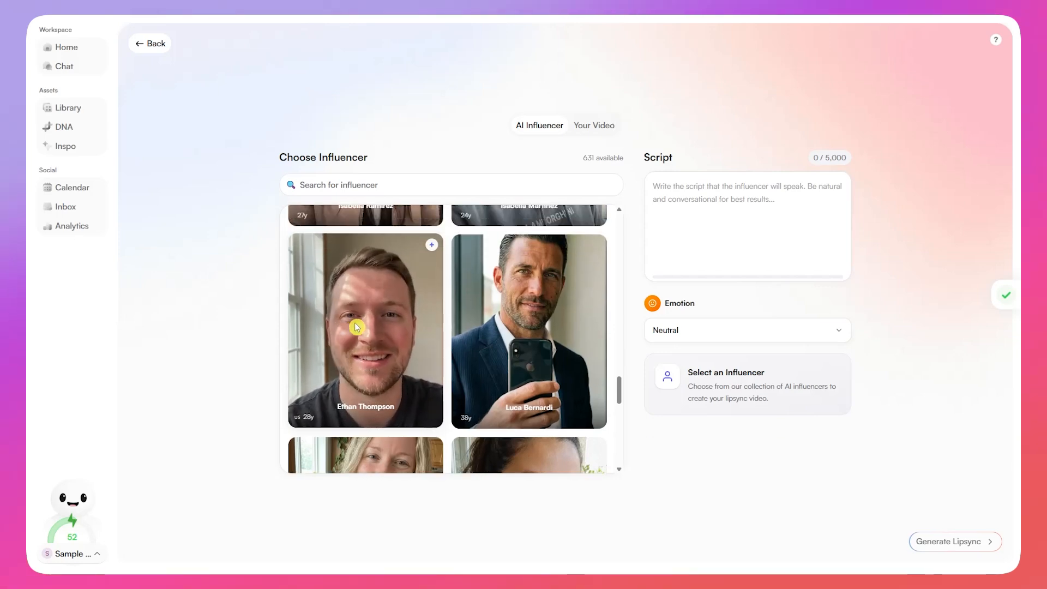
left_click(580, 294)
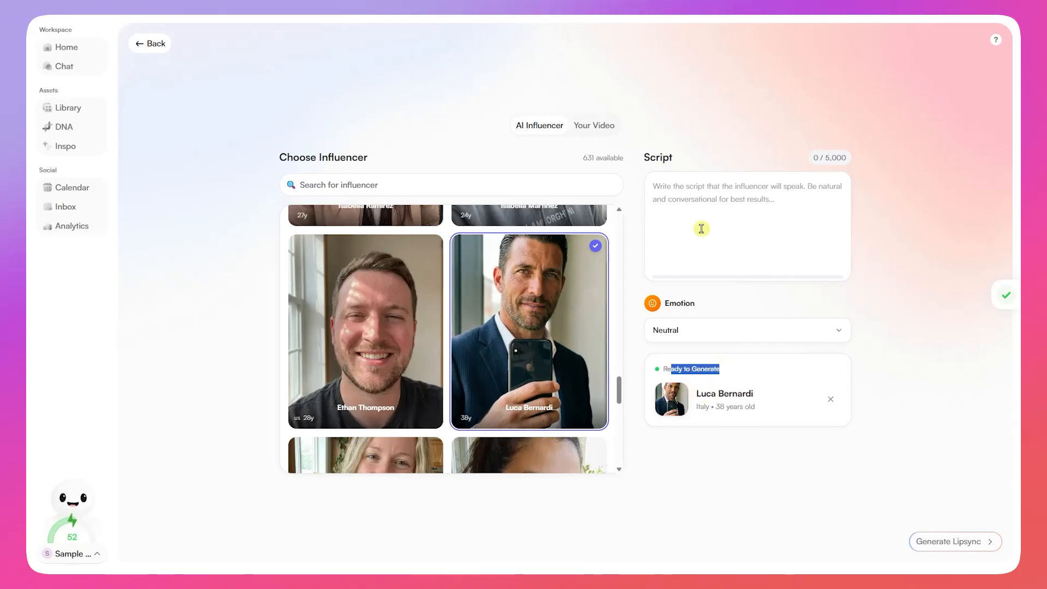
Write the script "Hi, this is my sample voice for this AI Lipsync." and set the emotion to Surprised.
left_click(680, 179)
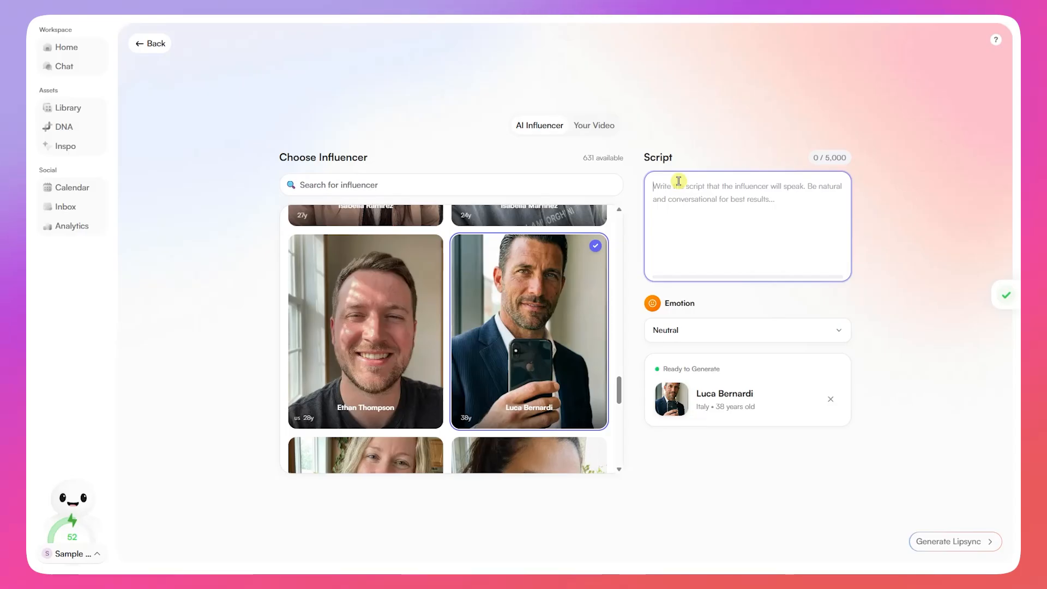
type("Hi, this is my")
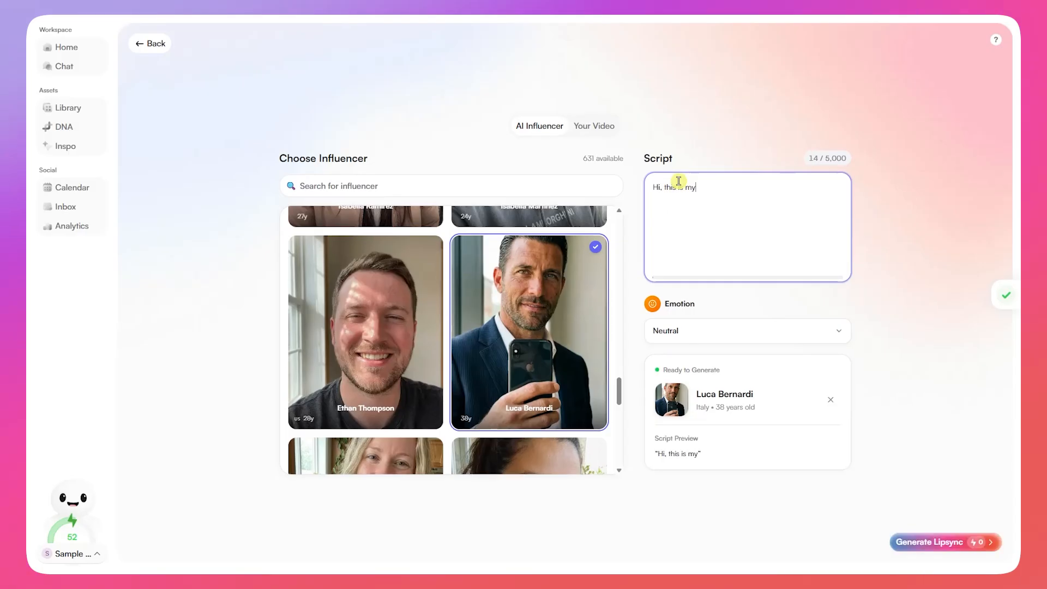
type(" sample voice for this AI")
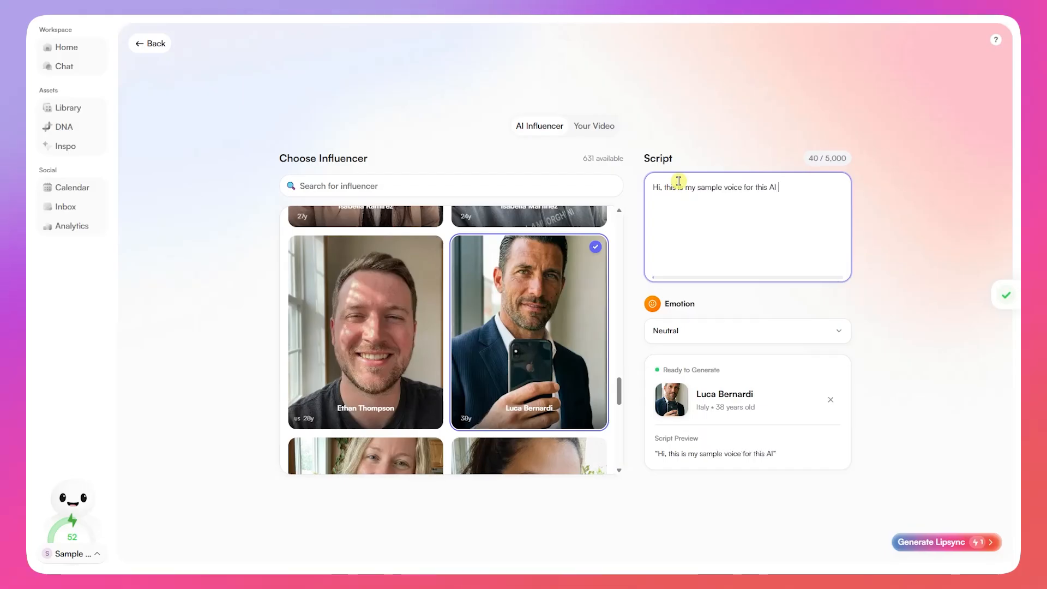
type(" Lipsync.")
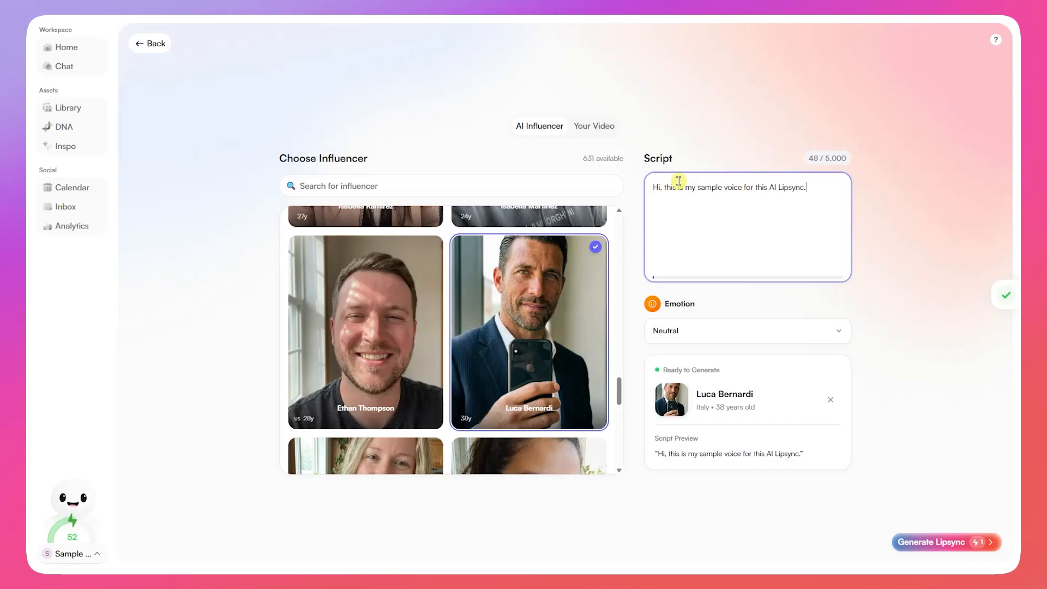
left_click(686, 329)
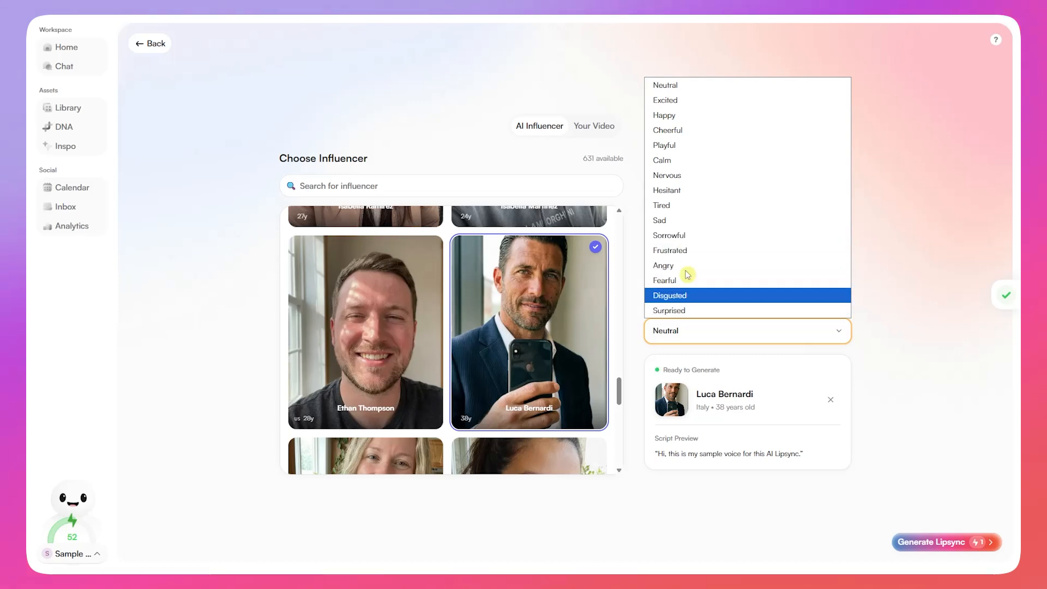
left_click(712, 312)
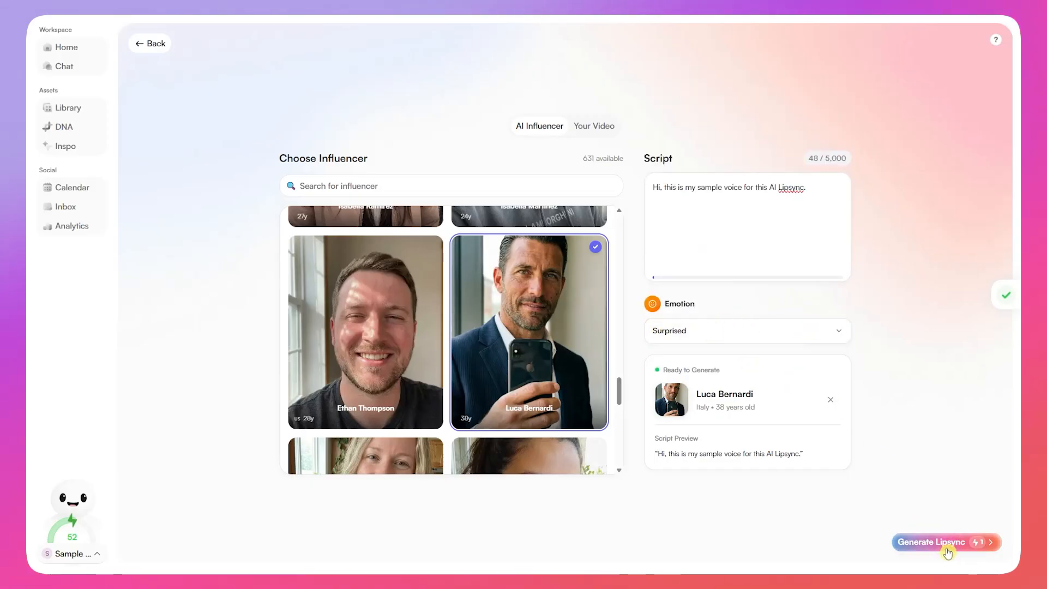
Look at the option for lipsyncing an own video, and return to the AI influencer choices.
left_click(592, 126)
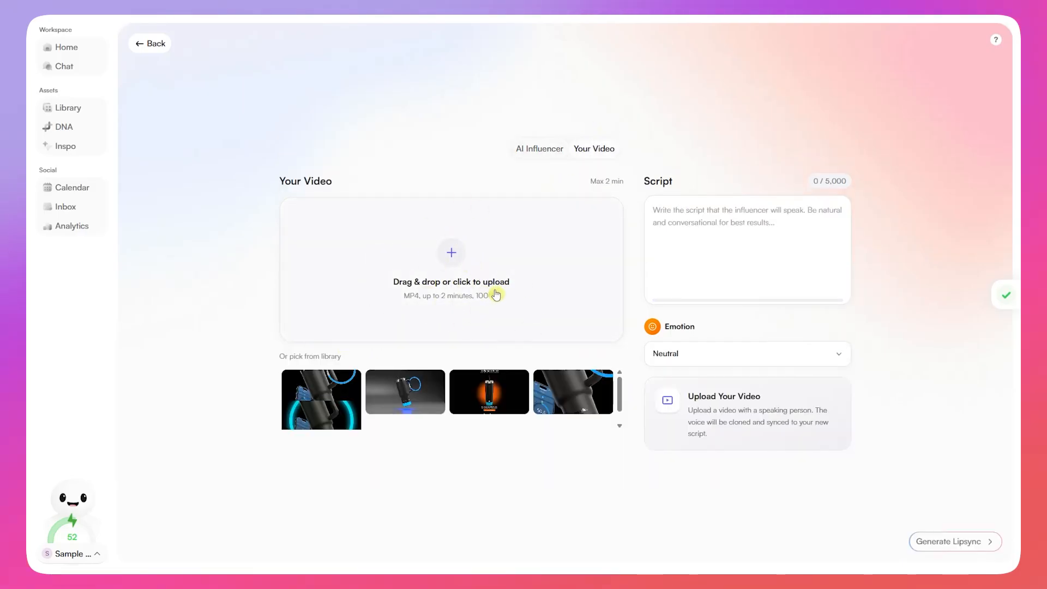
left_click(697, 215)
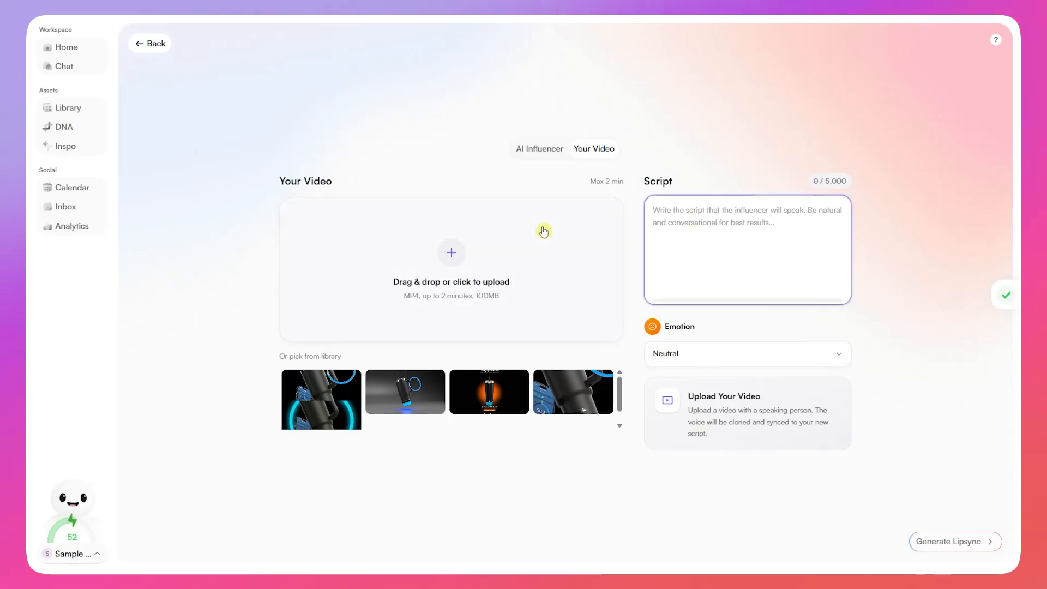
left_click(532, 150)
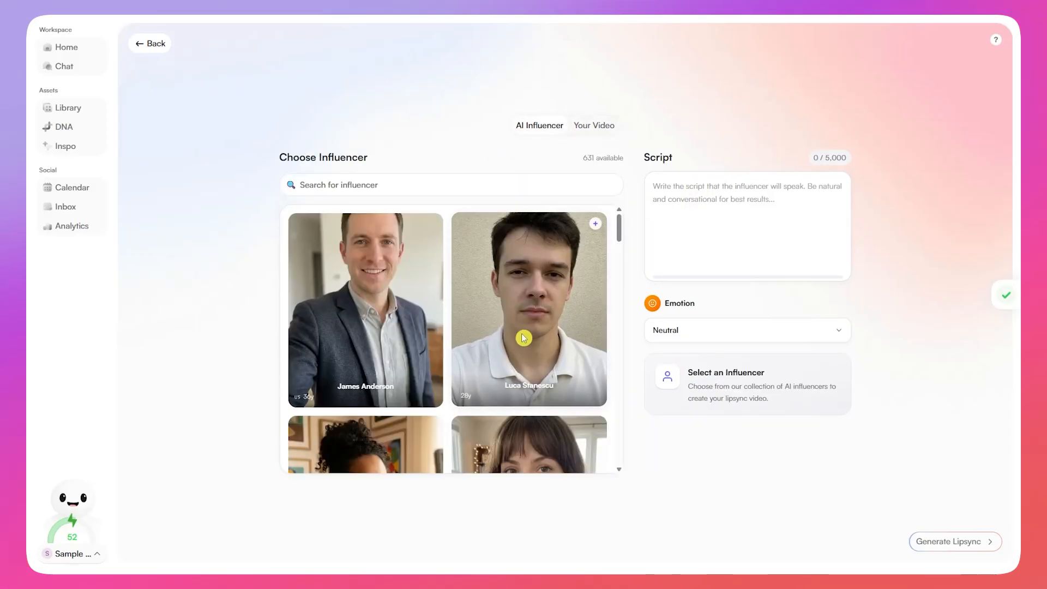
Select the 38-year-old male influencer in a navy suit again for the lipsync video.
scroll(522, 330, "down", 10)
scroll(523, 349, "down", 8)
left_click(538, 327)
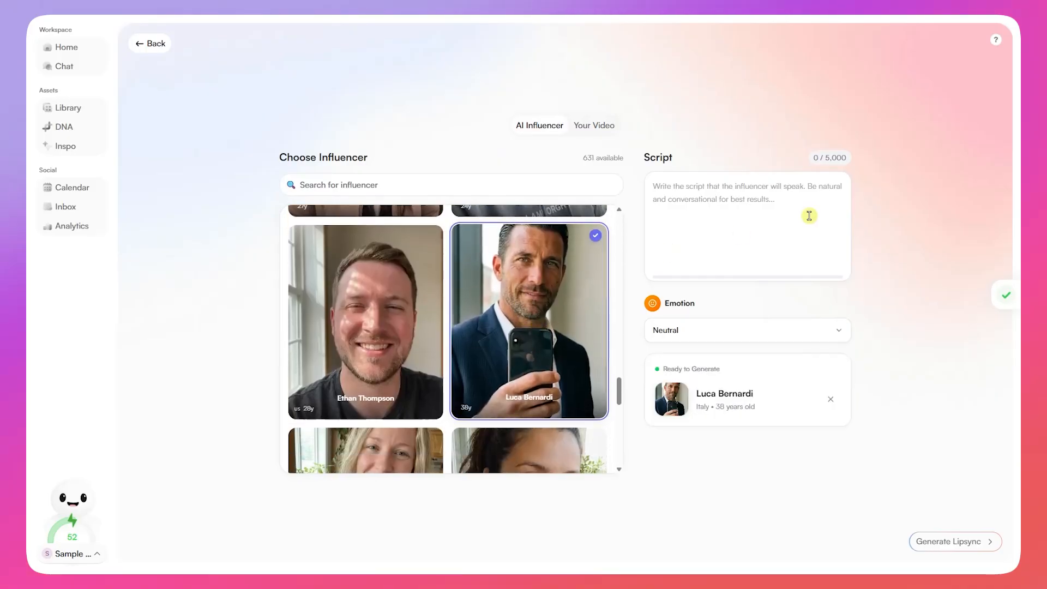
Enter the influencer's script as "Hi, this is my sample voice for this A.I. Lipsync.".
left_click(774, 227)
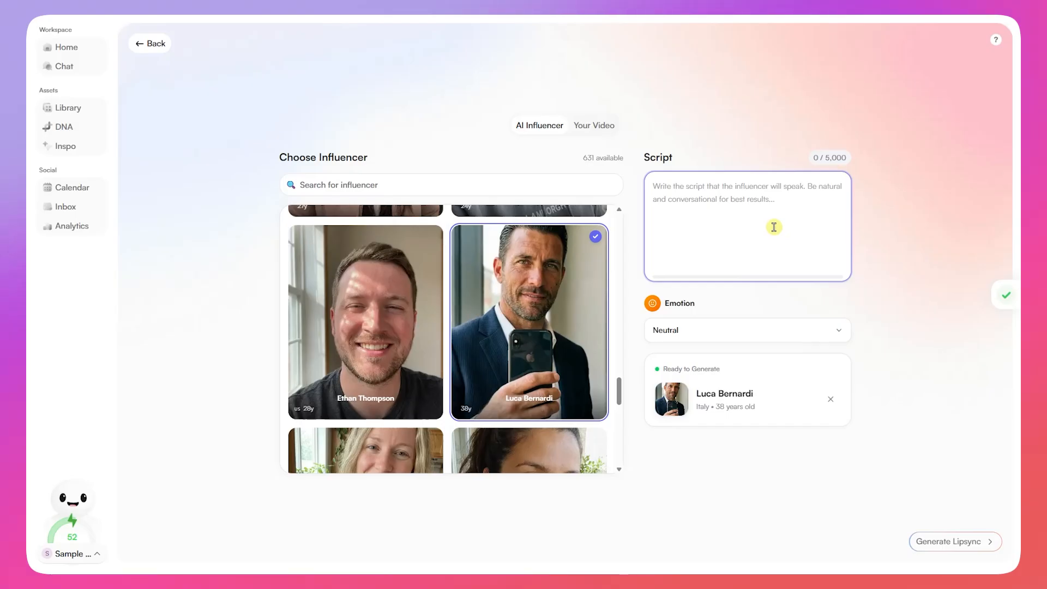
type("Hi,")
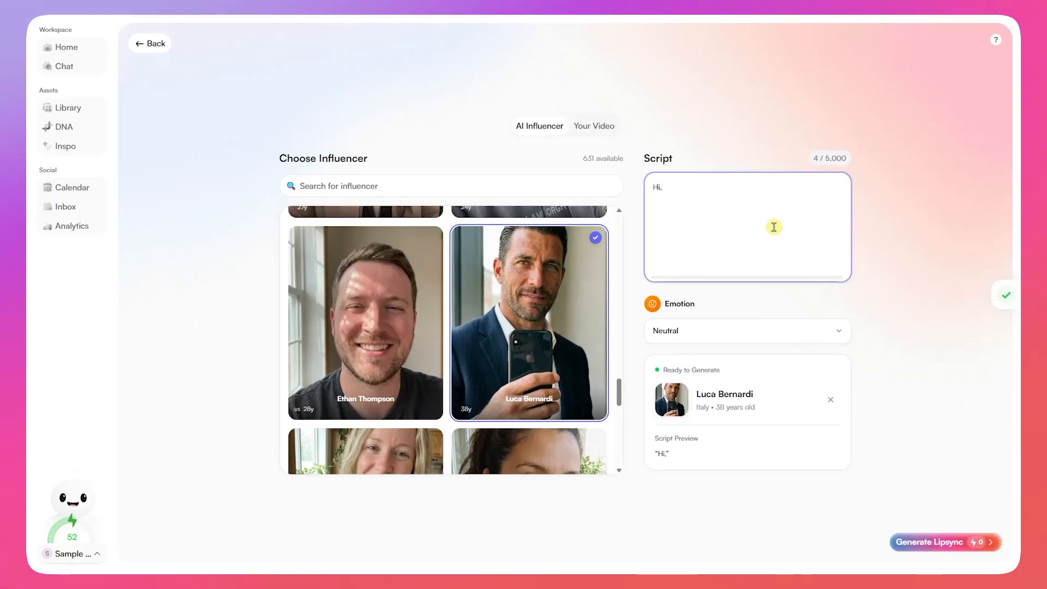
key("BackSpace")
key("BackSpace")
key("BackSpace")
type("Hi")
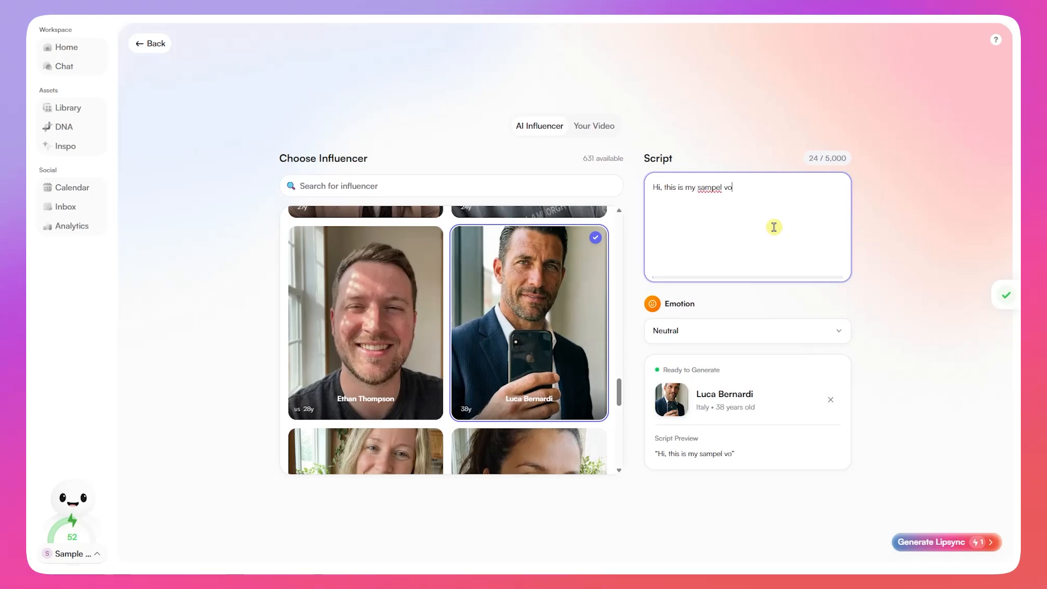
key("BackSpace")
key("BackSpace")
key("BackSpace")
type("le voice for this AI Lip")
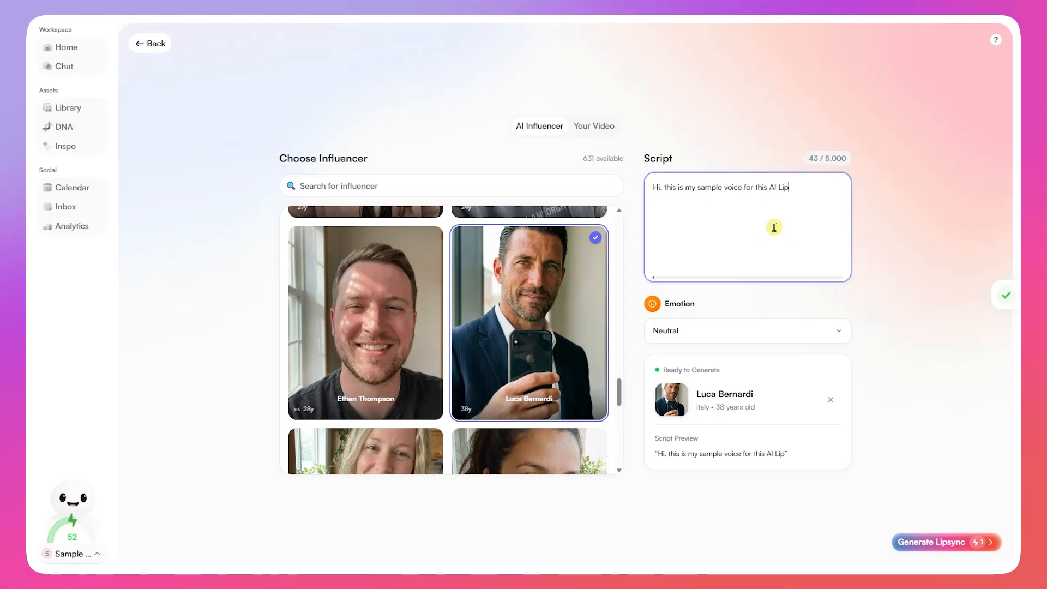
key("BackSpace")
key("BackSpace")
key("BackSpace")
key("BackSpace")
key("BackSpace")
type(".I Lipsync.")
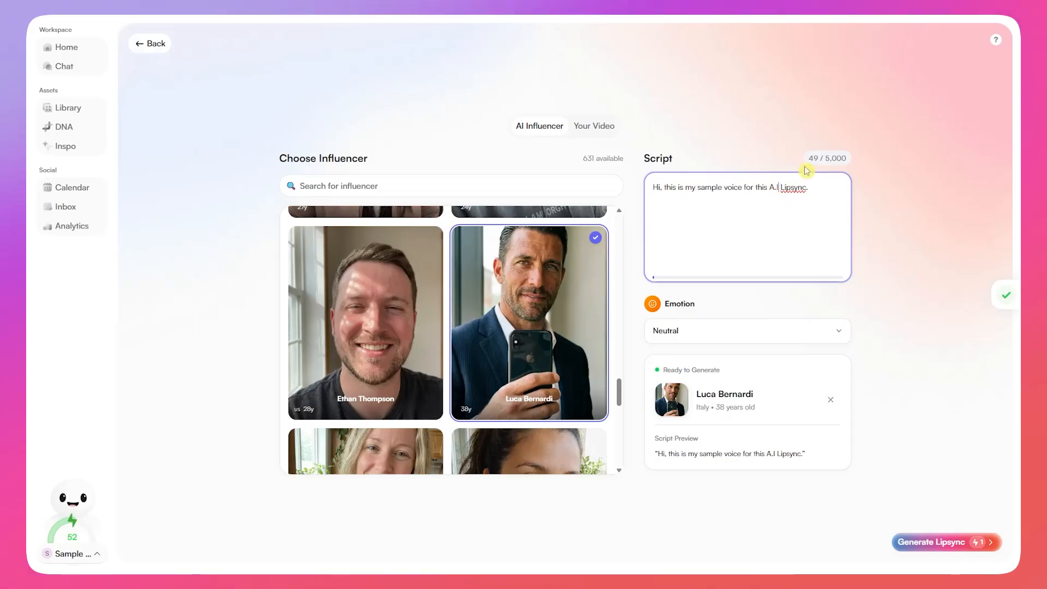
Set the emotion to Surprised and generate the lipsync video.
left_click(671, 330)
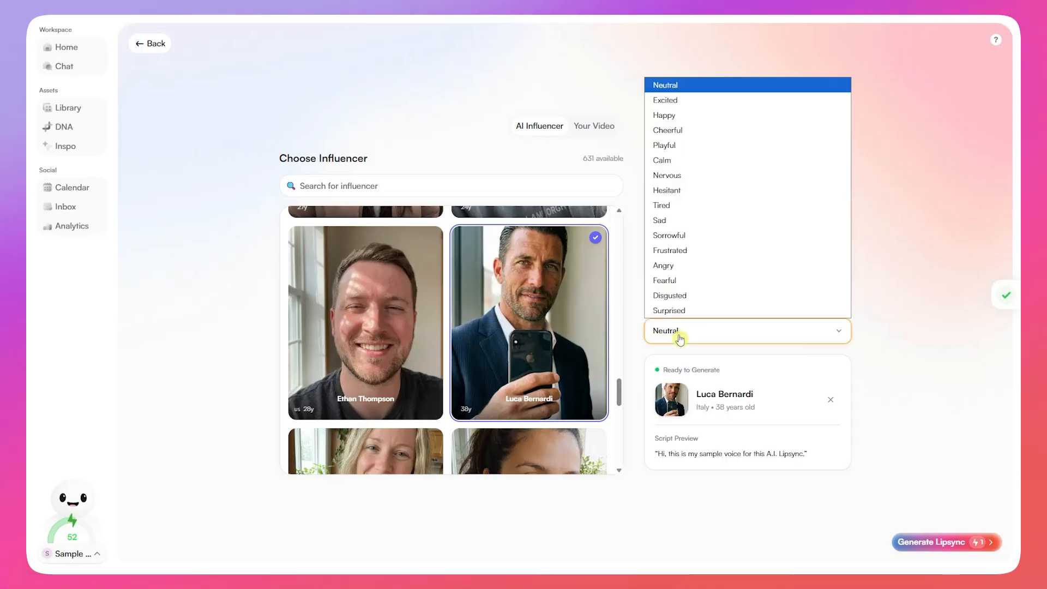
left_click(690, 306)
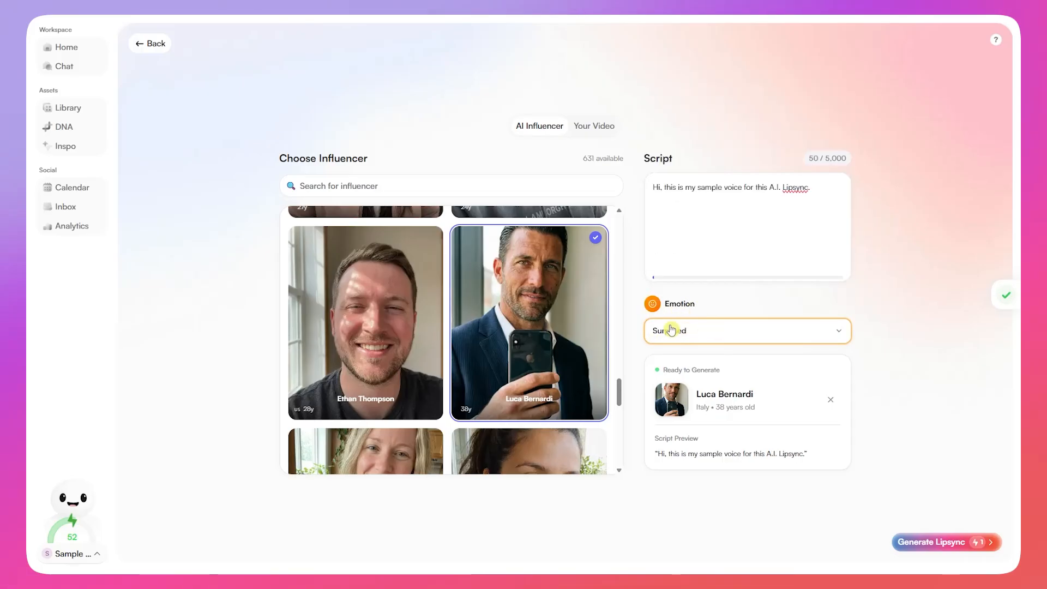
left_click(942, 542)
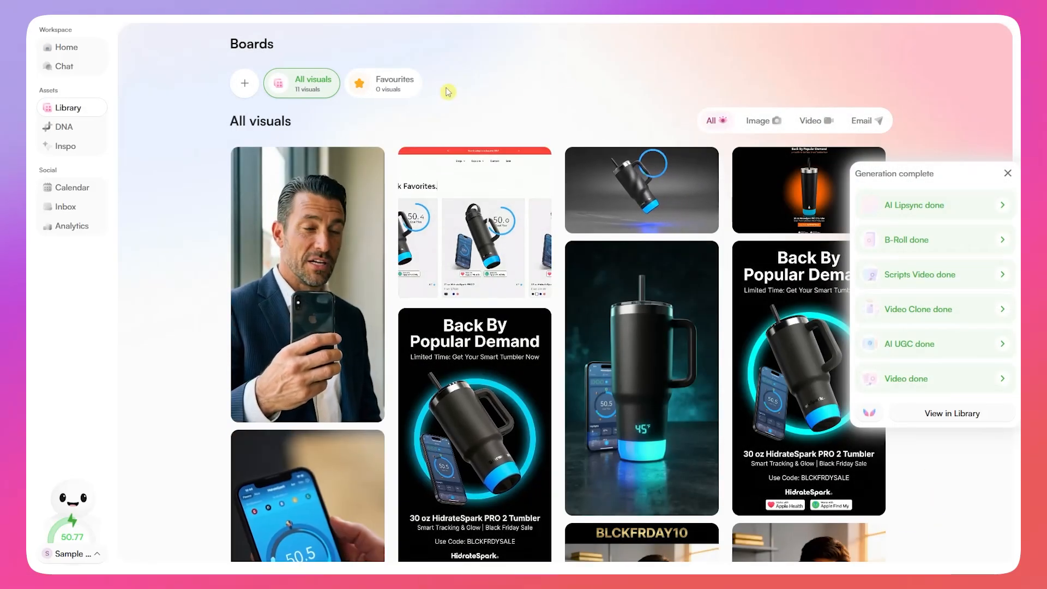
Open the new lipsync video from the library in the editor, play it and check different moments of it.
left_click(280, 235)
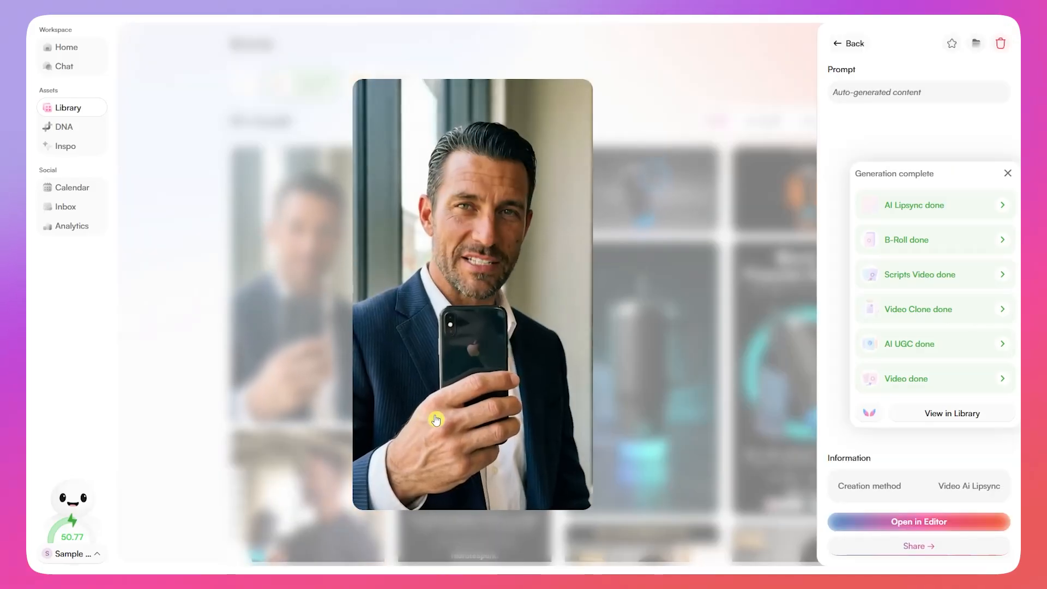
left_click(918, 523)
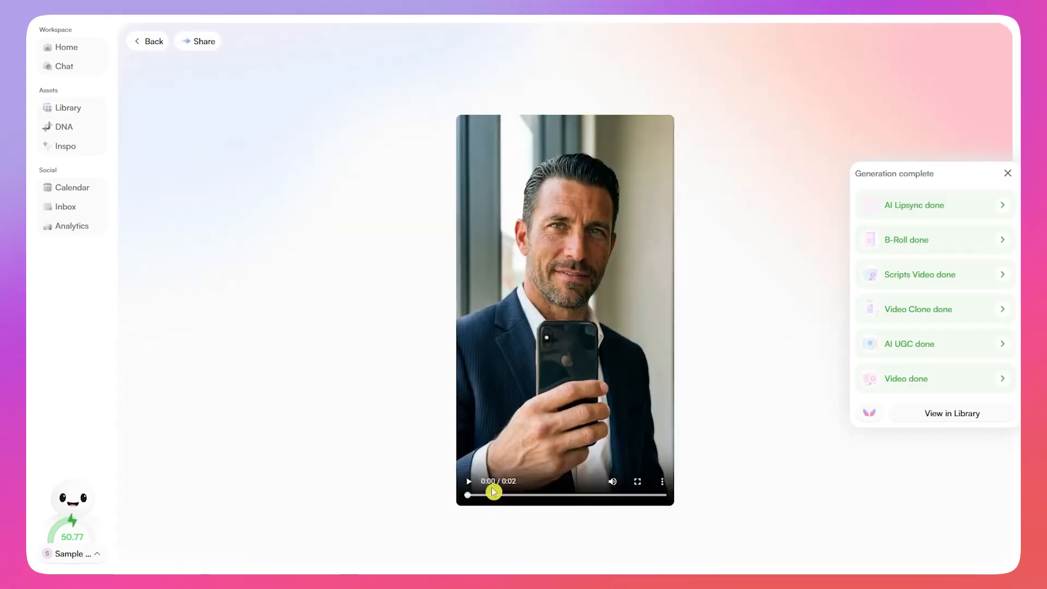
left_click(472, 484)
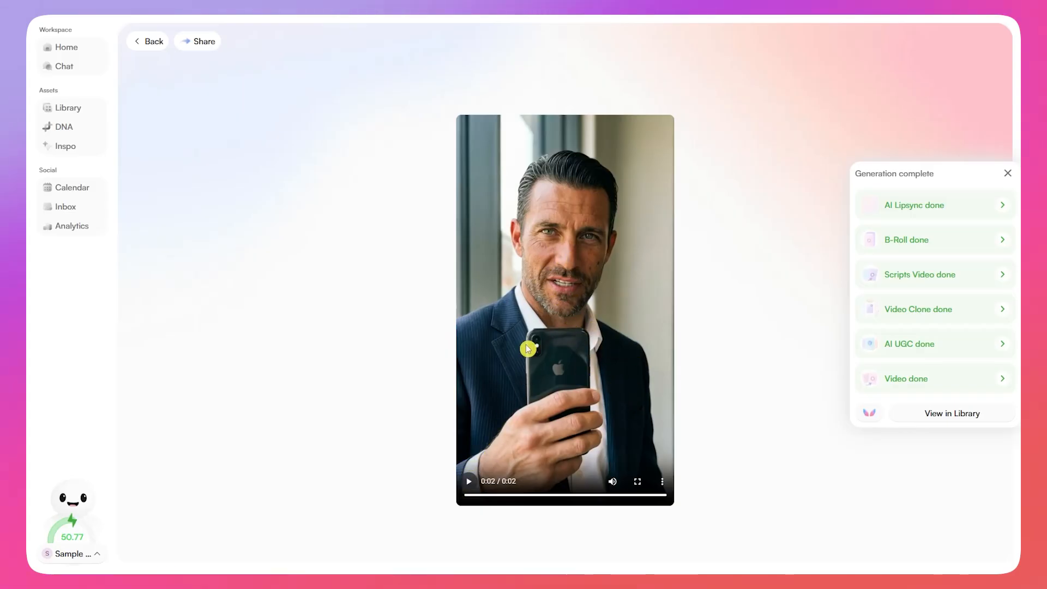
left_click(472, 482)
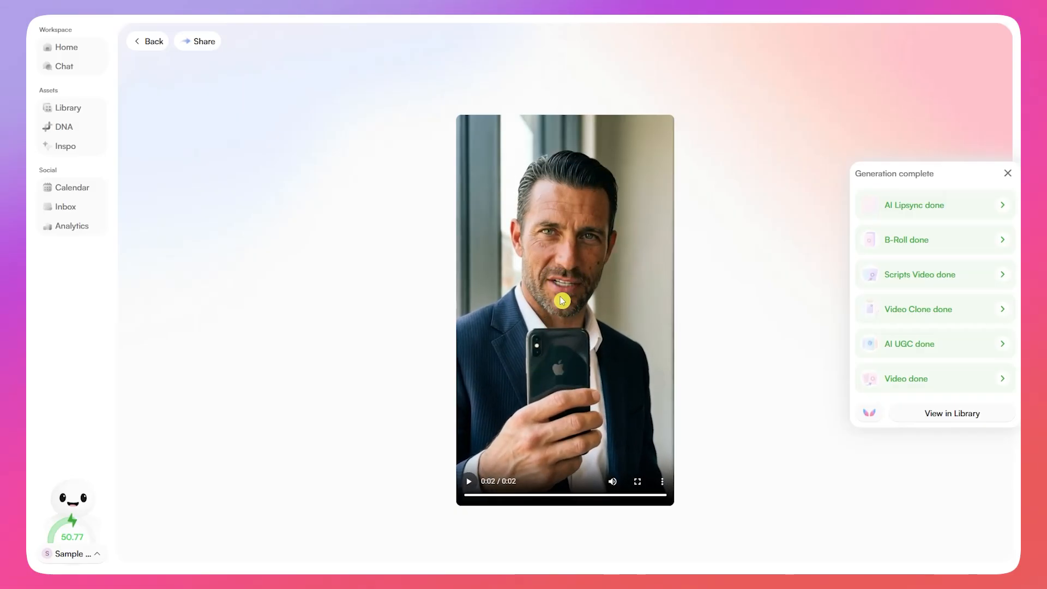
left_click(498, 495)
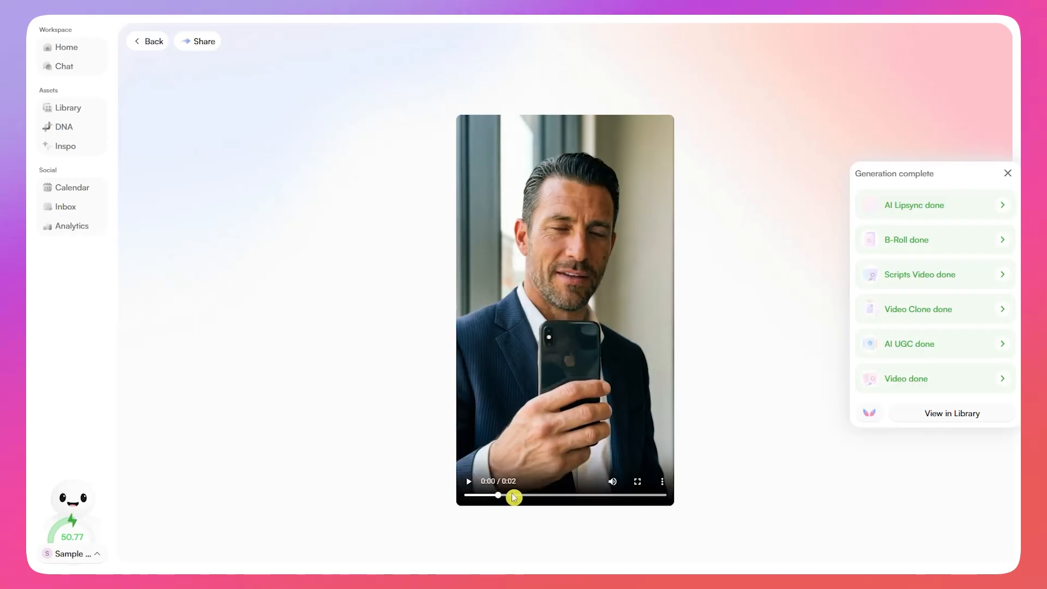
left_click(550, 496)
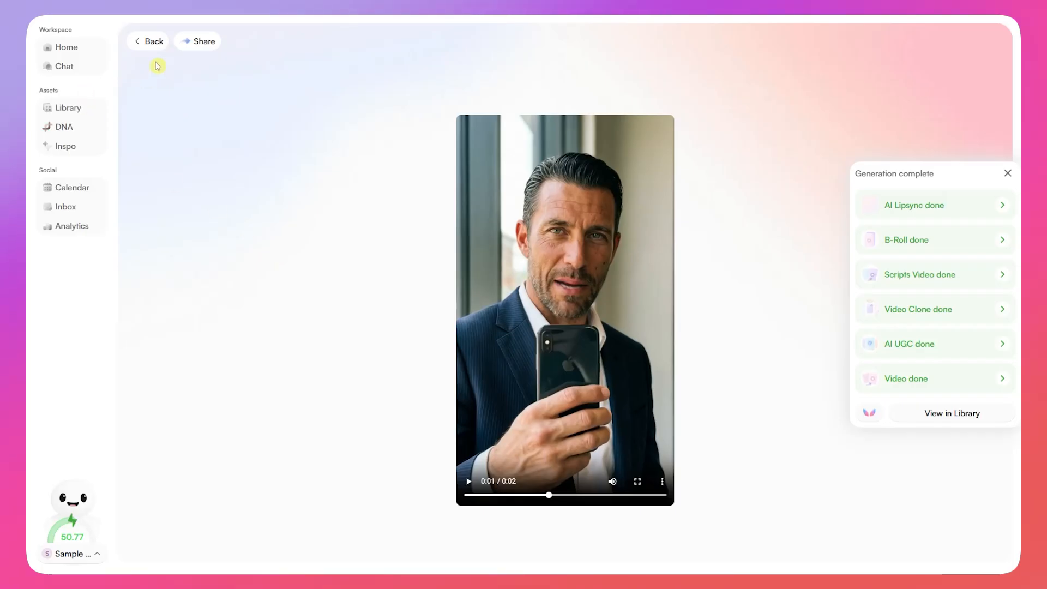
Leave the video editor and start a new email with the Concept method.
left_click(149, 41)
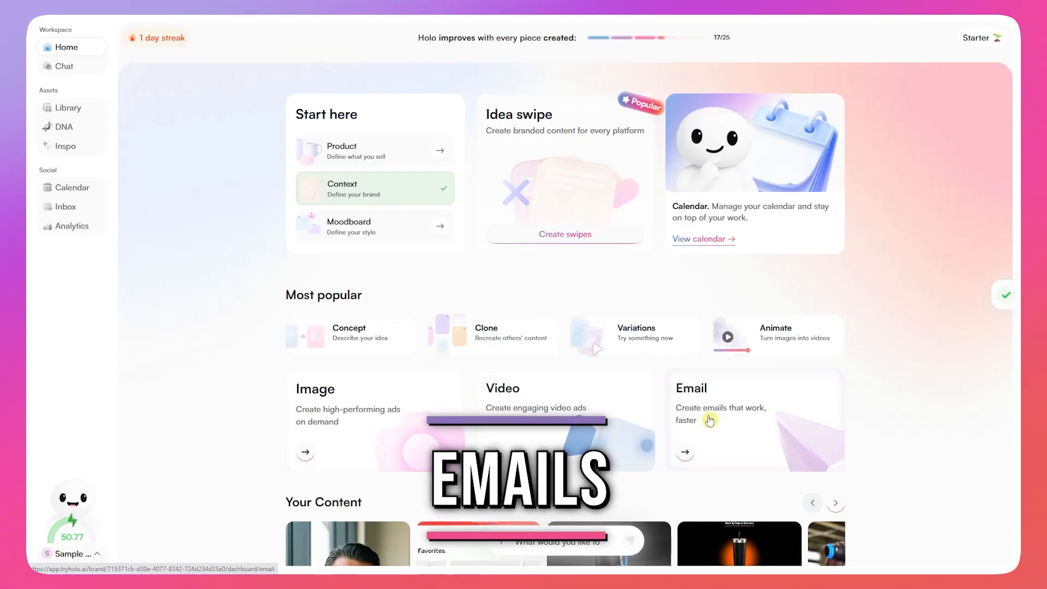
left_click(742, 424)
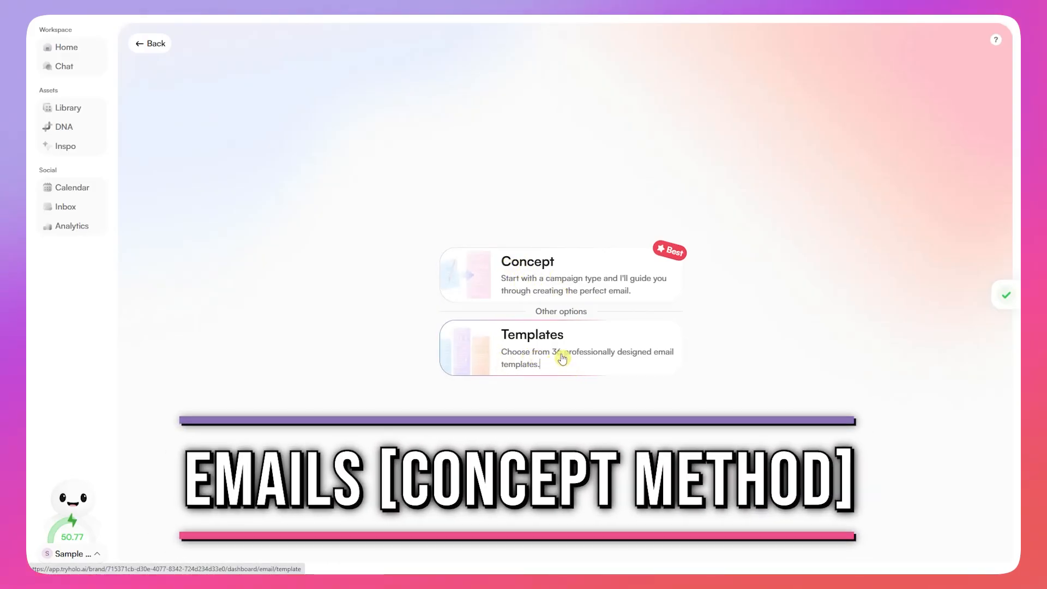
left_click(533, 269)
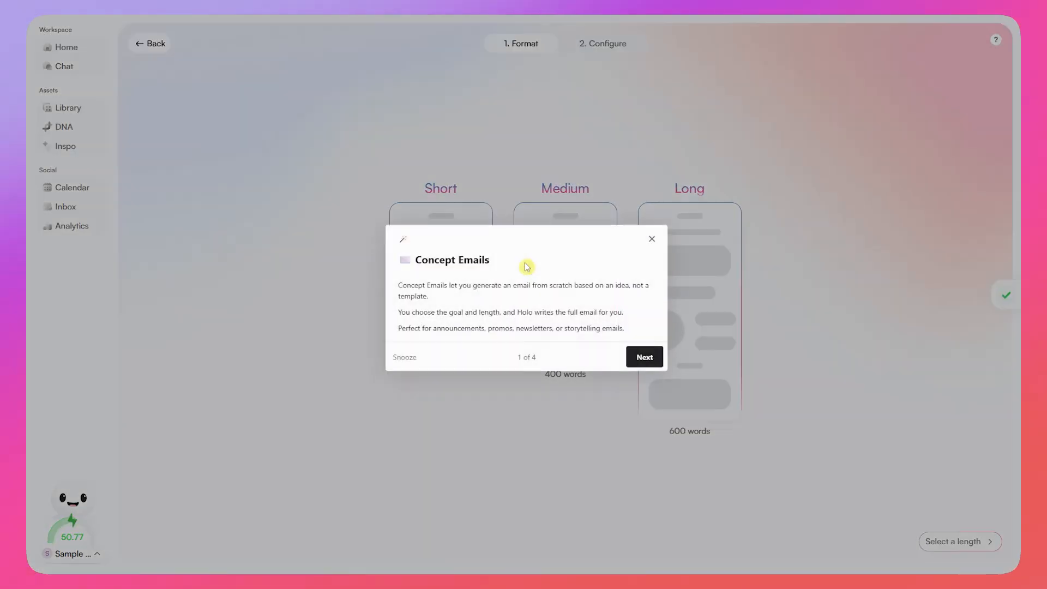
Read and dismiss the Concept Emails introduction, choose the Short 200-word length and continue to the configuration.
left_click_drag(416, 291, 551, 285)
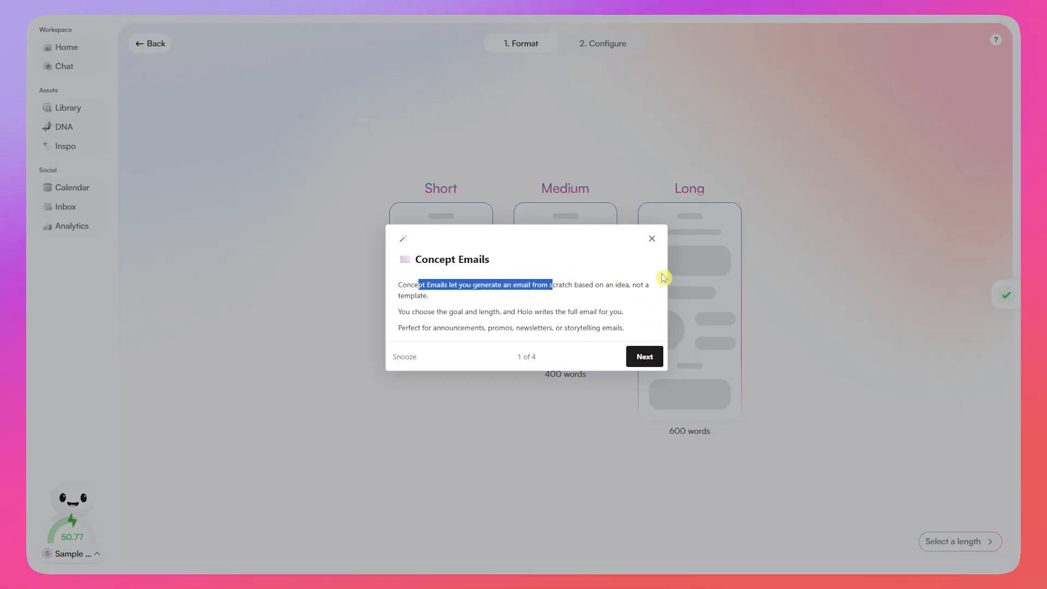
left_click(644, 356)
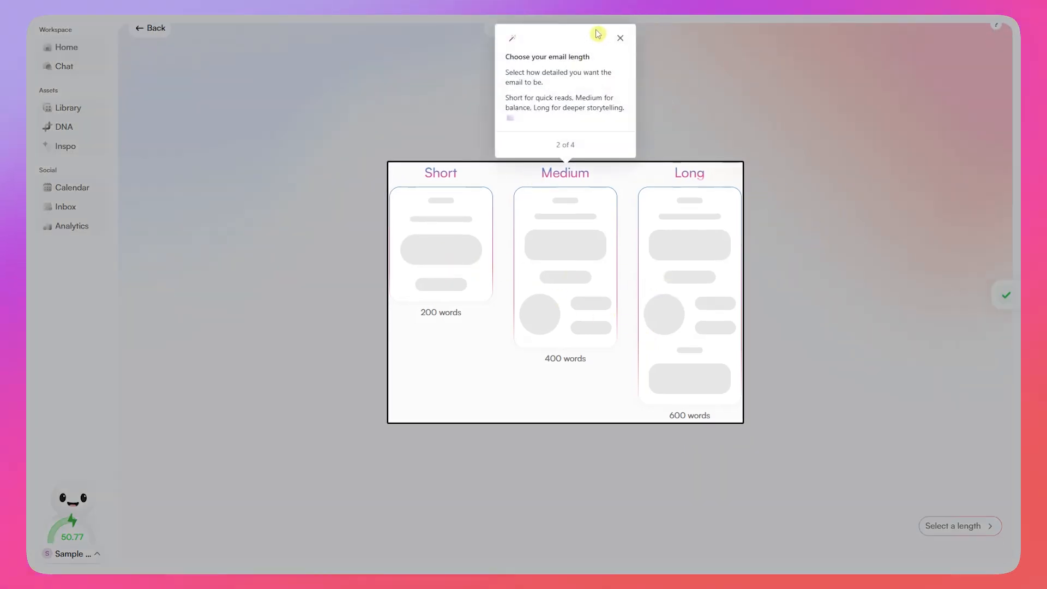
left_click(621, 38)
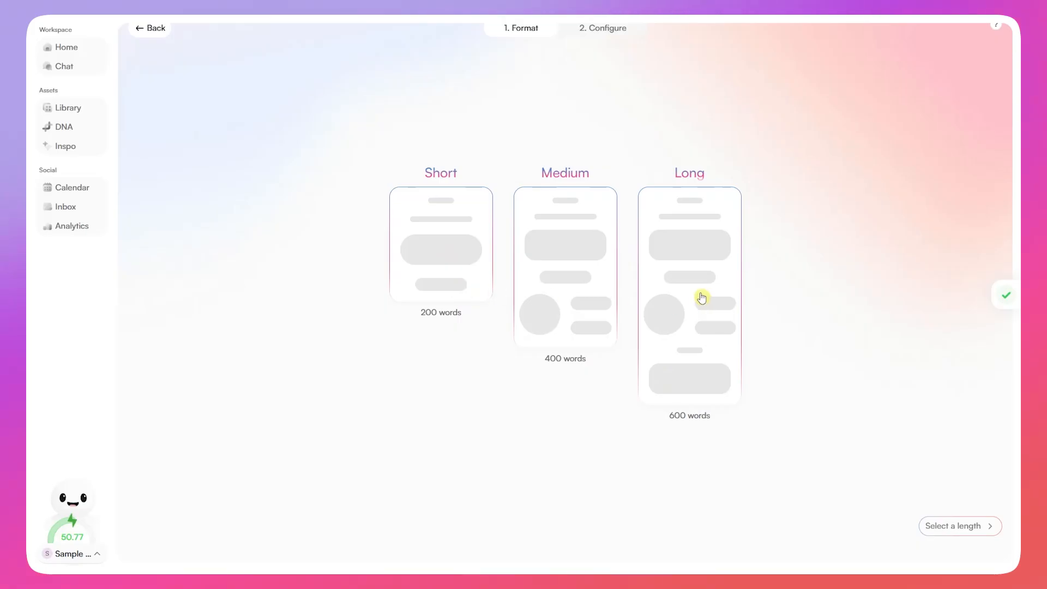
left_click(558, 260)
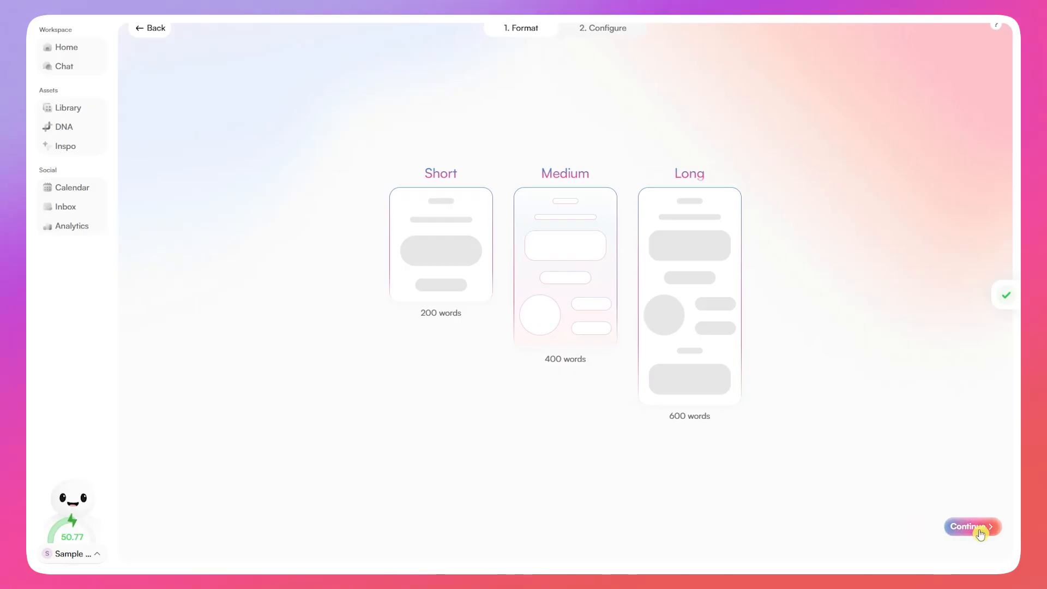
left_click(423, 252)
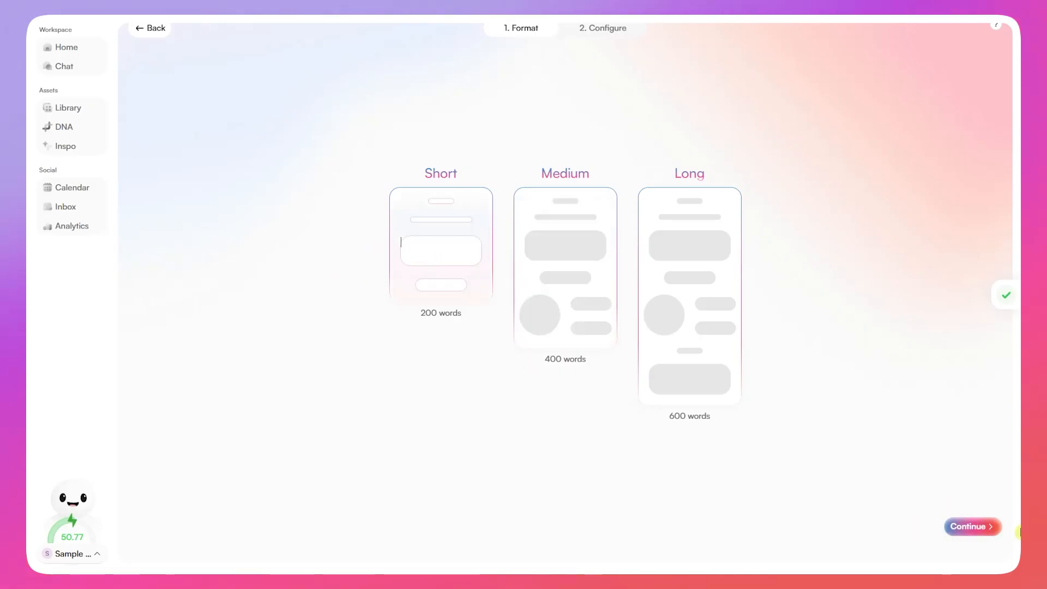
left_click(967, 532)
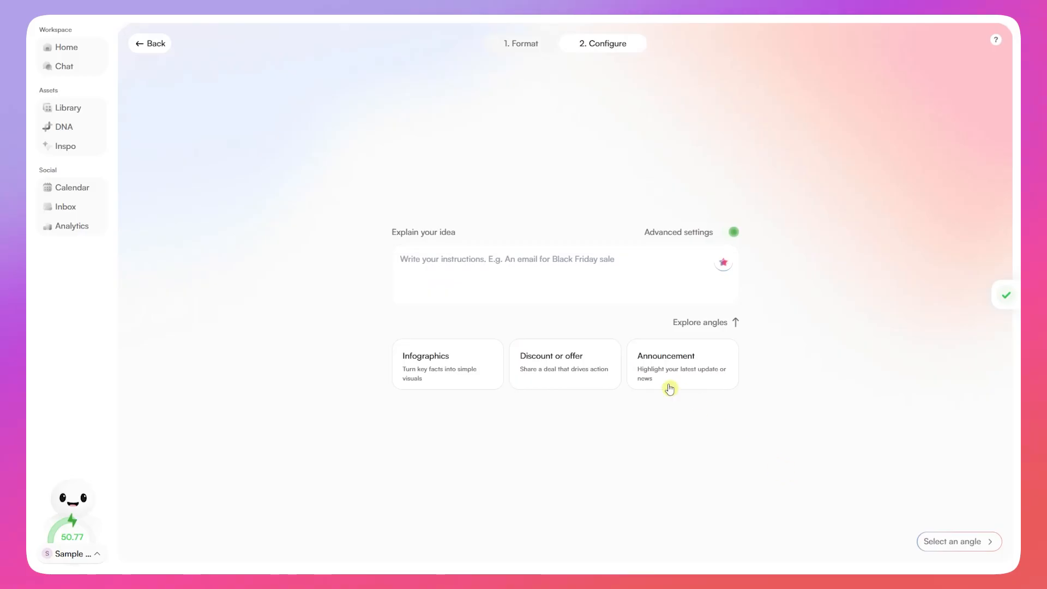
Enter the email idea as "An email for new year's discount coupon code. The coupon code is NewYear50Off".
left_click(559, 290)
type("An email for new y")
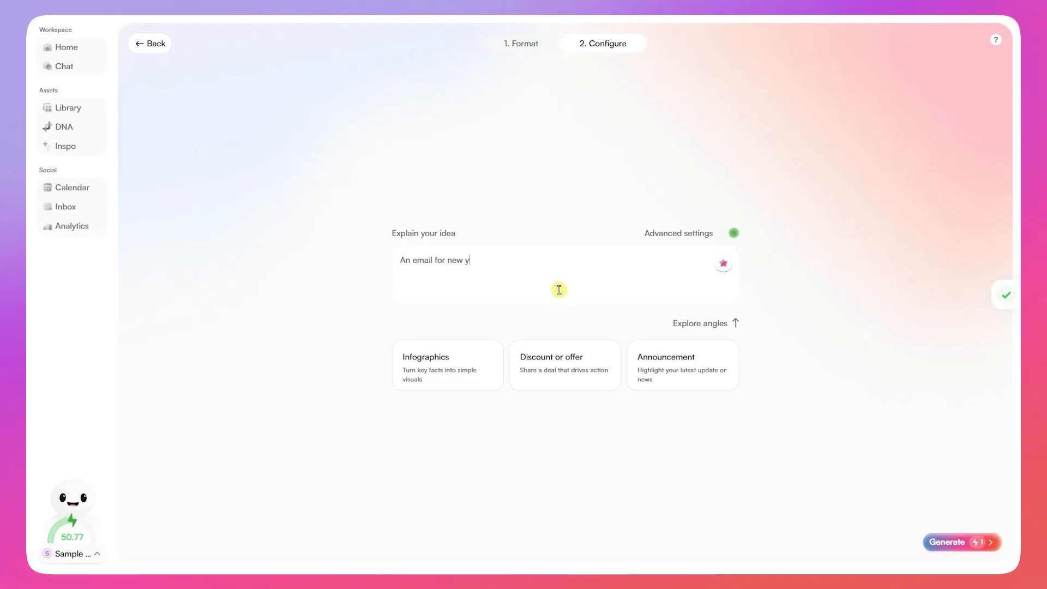
type("ear's discount cou")
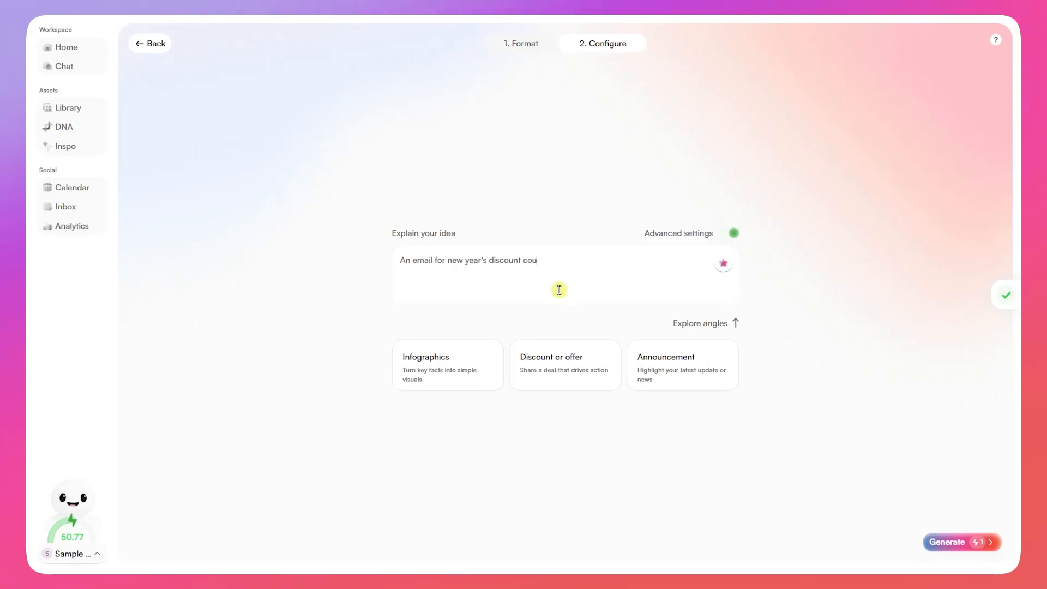
type("pon code. The coupon code")
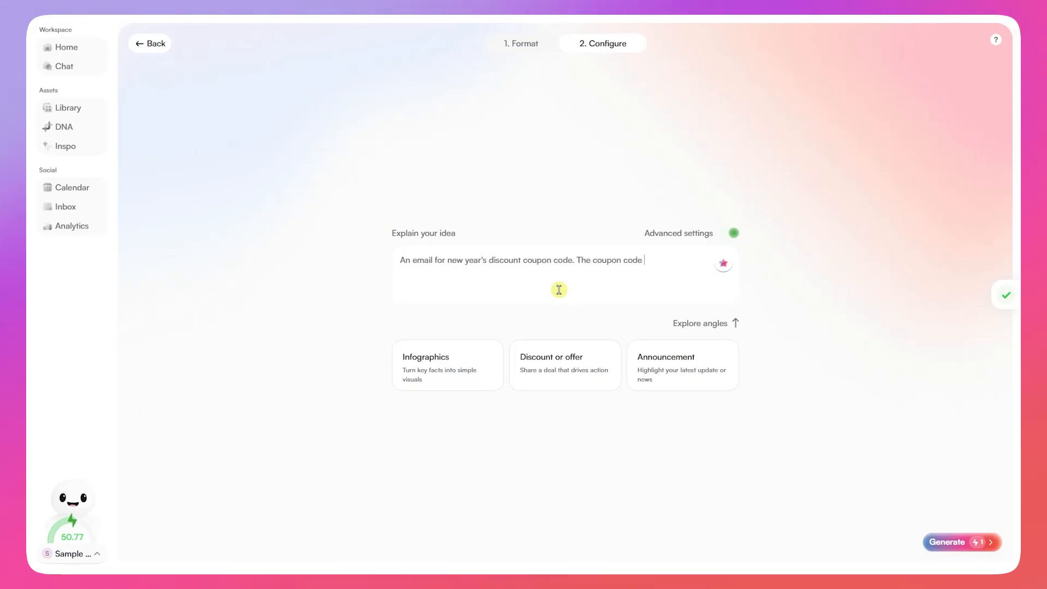
type(" is NewYear50Off")
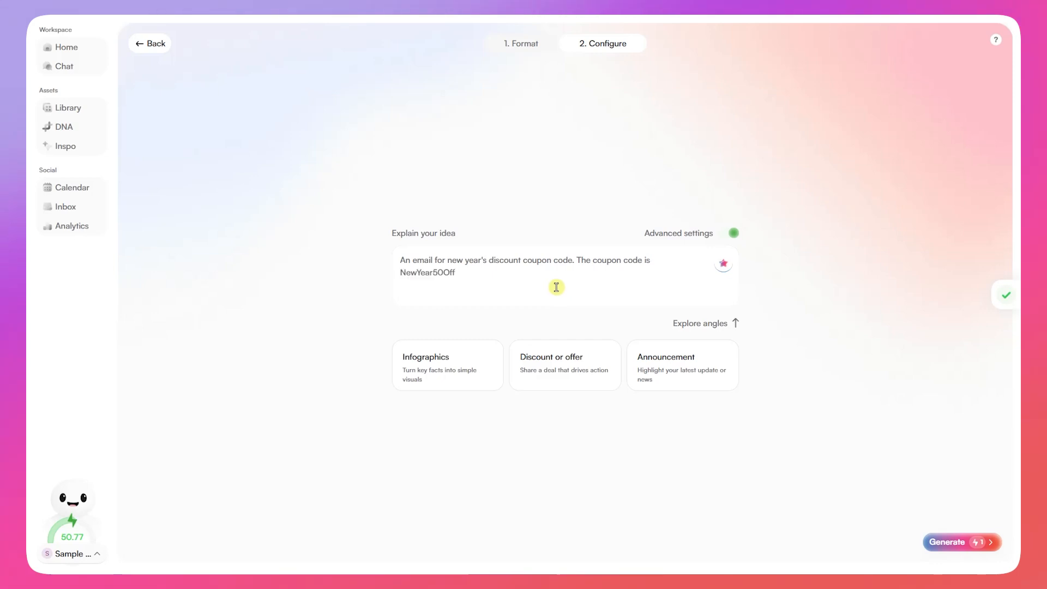
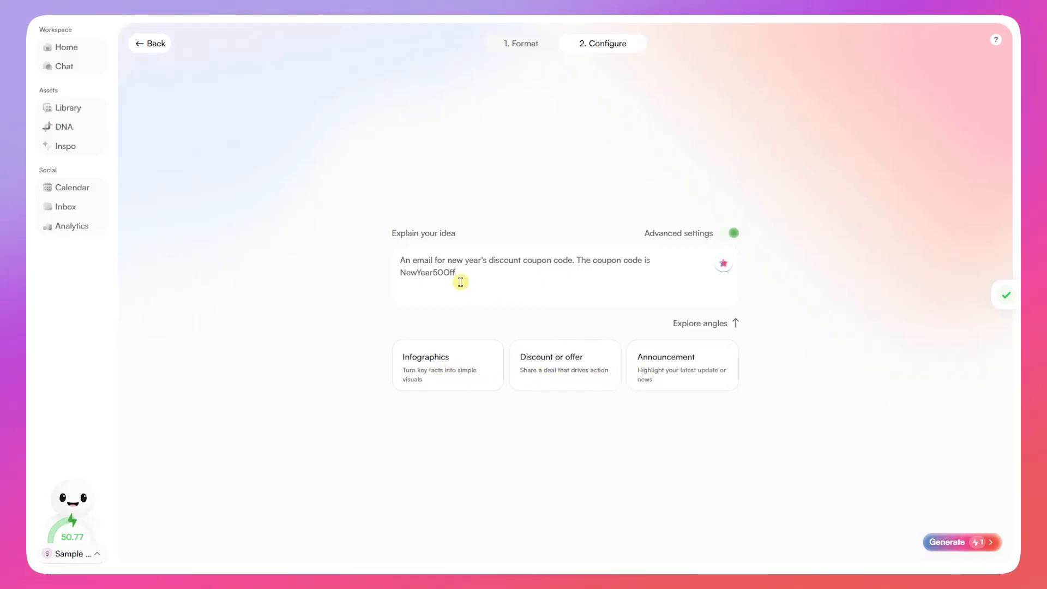
Copy the idea text, apply the Discount or offer angle, and append "to" and the copied text to its instructions.
left_click_drag(461, 282, 320, 239)
key("ctrl+c")
left_click(540, 303)
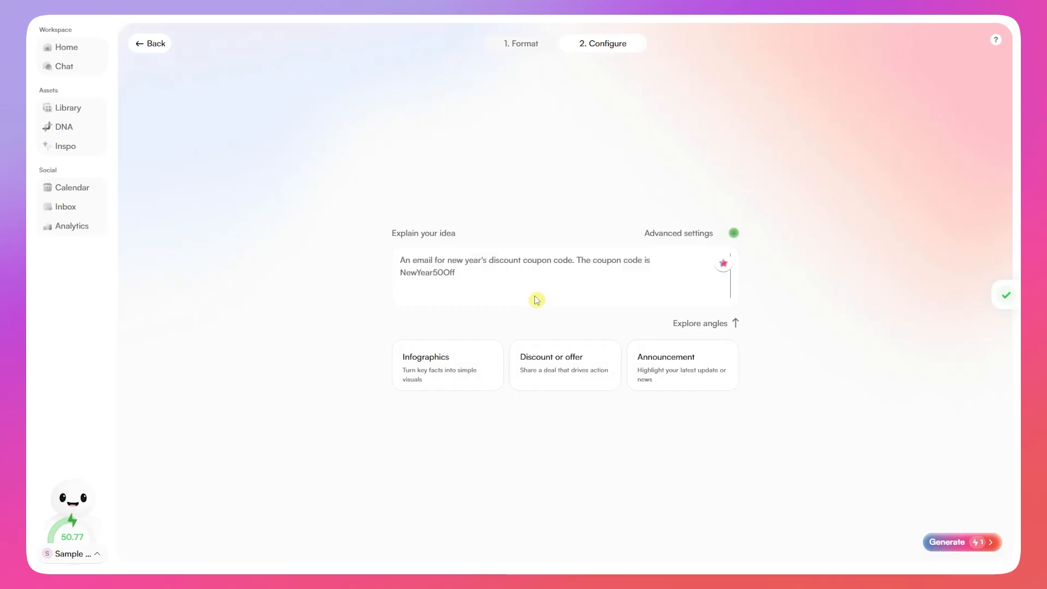
left_click(540, 371)
left_click_drag(425, 261, 519, 258)
left_click(519, 258)
type("to")
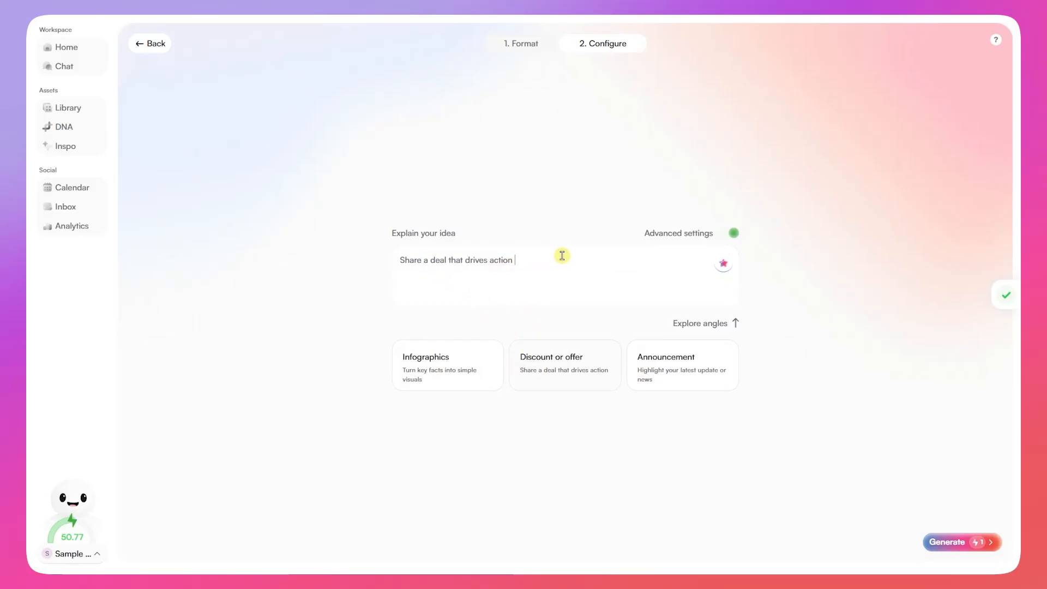
key("ctrl+v")
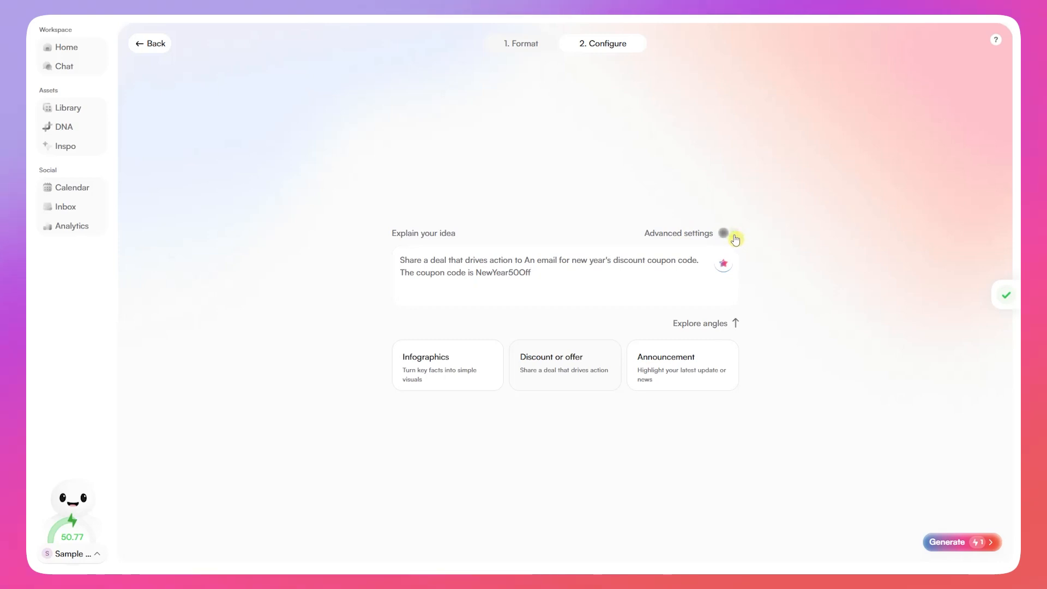
Select New Moodboard in the advanced settings, save them and generate the email.
left_click(726, 237)
left_click(879, 126)
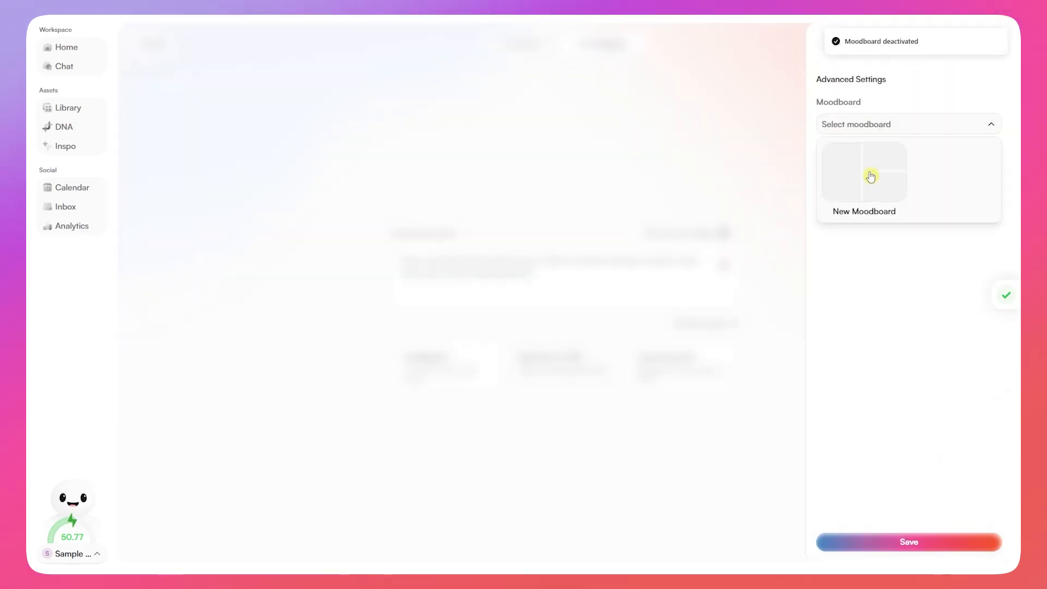
left_click(870, 174)
left_click(896, 134)
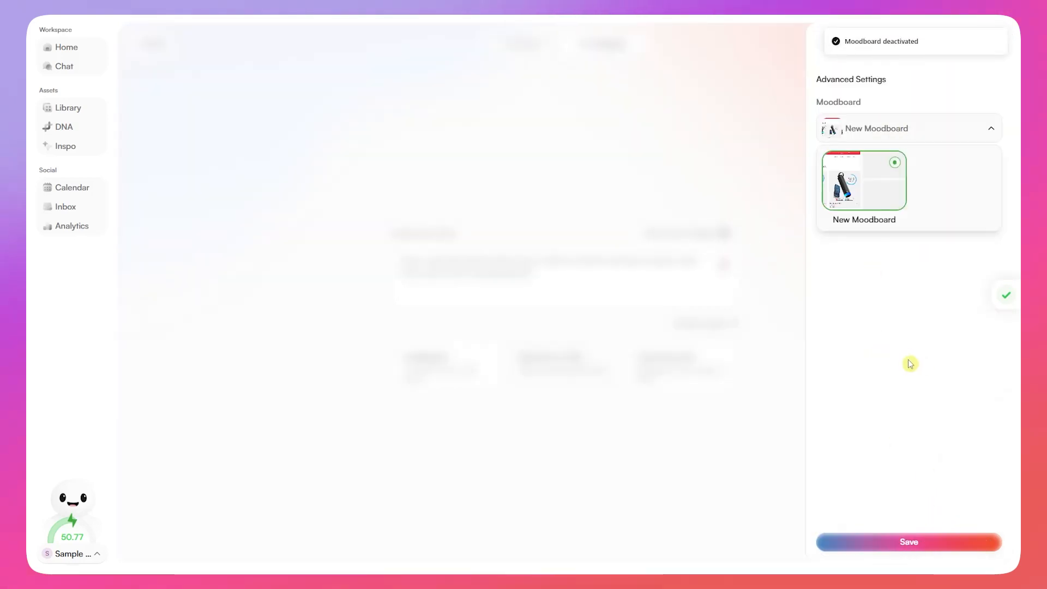
left_click(914, 545)
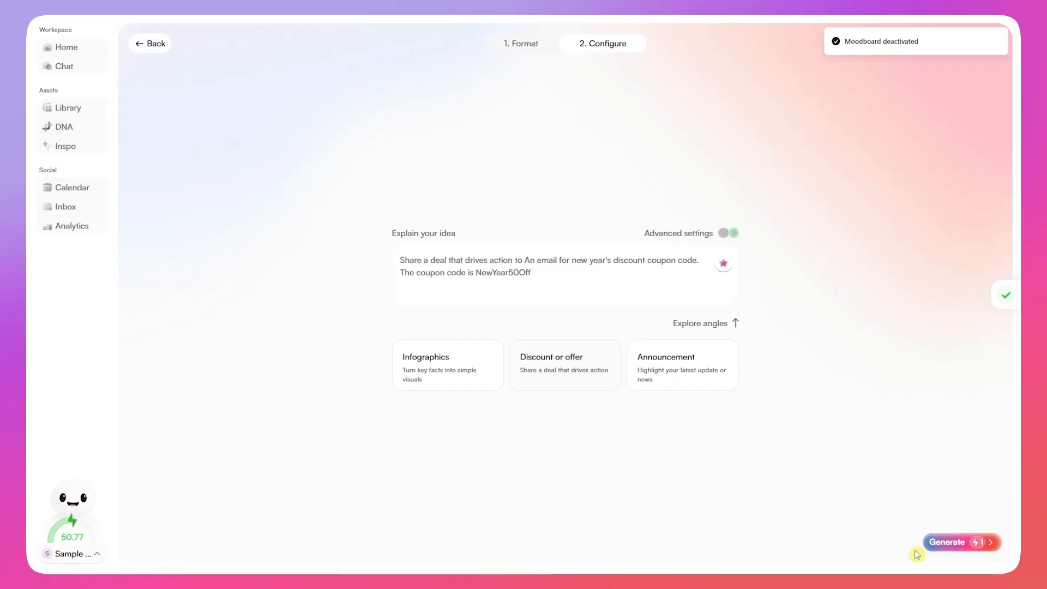
left_click(946, 544)
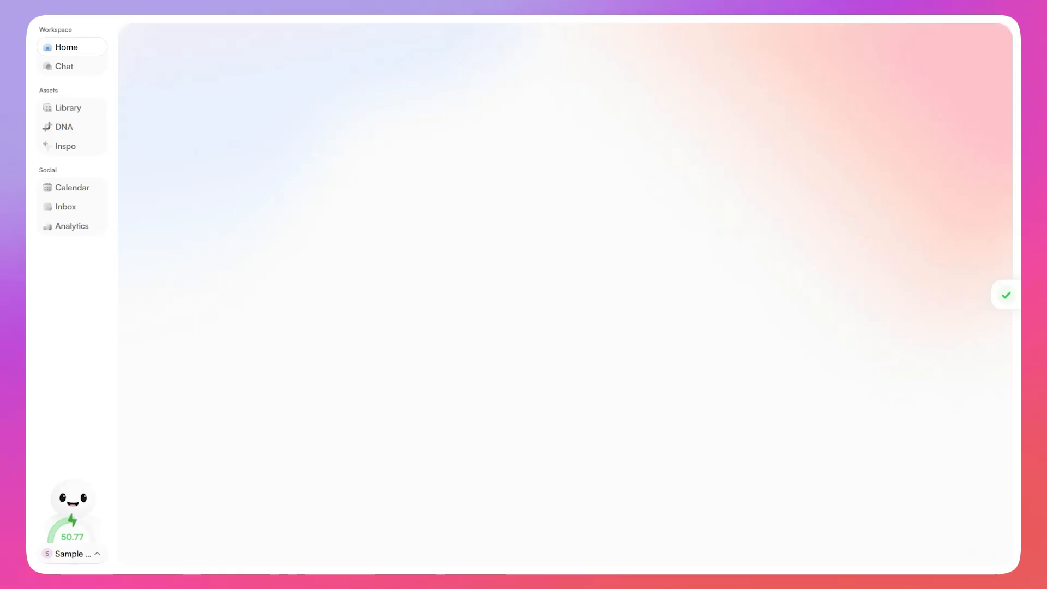
Look over the generated email, focusing on its New Year headline, offer button and product image.
scroll(289, 216, "down", 4)
scroll(308, 231, "up", 4)
scroll(344, 131, "down", 3)
scroll(382, 169, "up", 3)
scroll(382, 191, "down", 2)
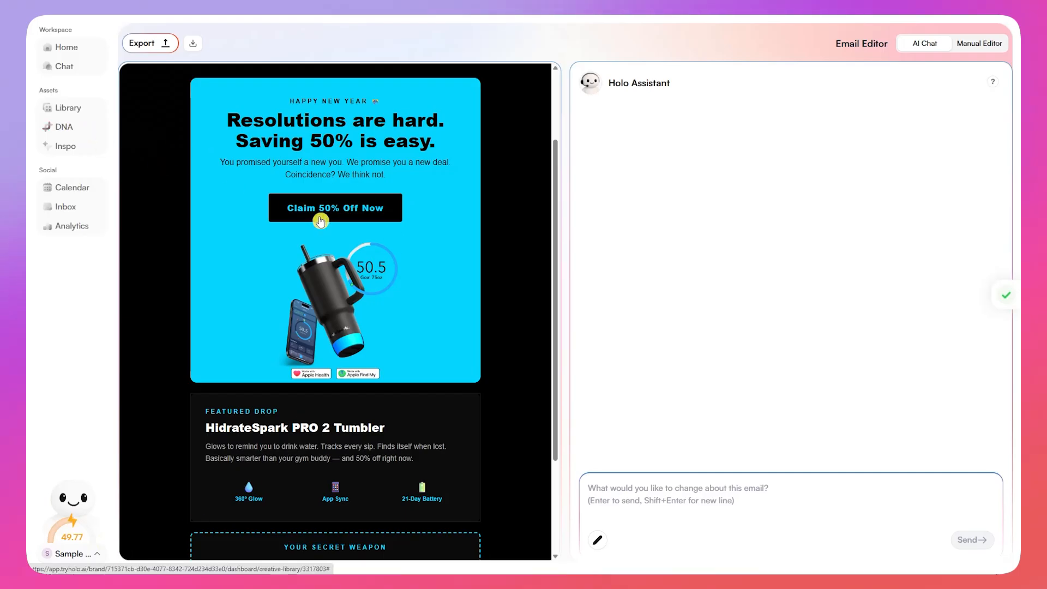
scroll(371, 259, "up", 2)
scroll(342, 217, "down", 1)
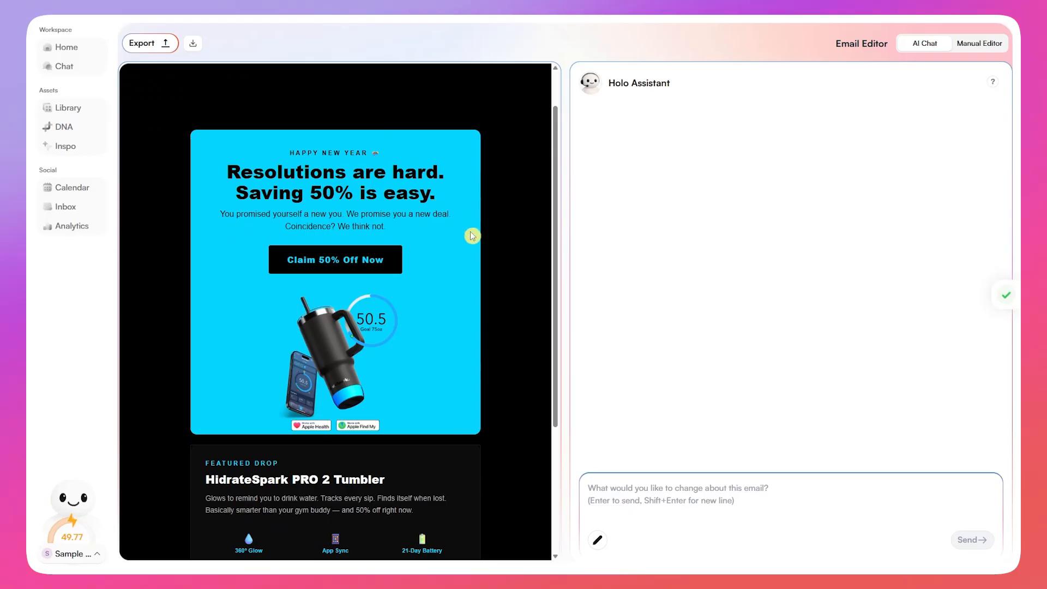
Examine the email's featured product section, coupon code block, expiry line and shop button.
scroll(469, 229, "down", 4)
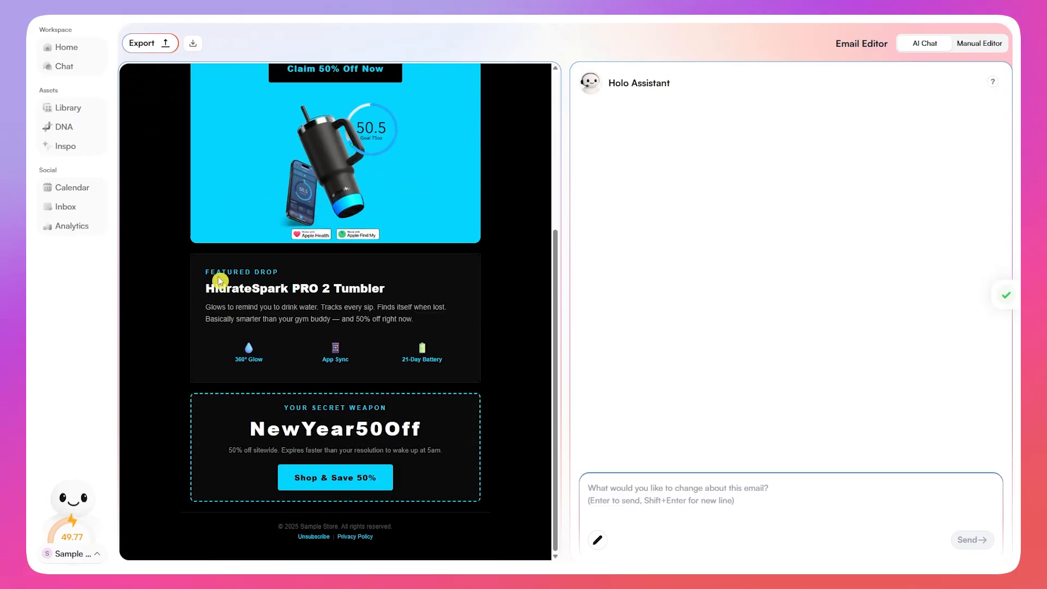
left_click_drag(224, 297, 384, 290)
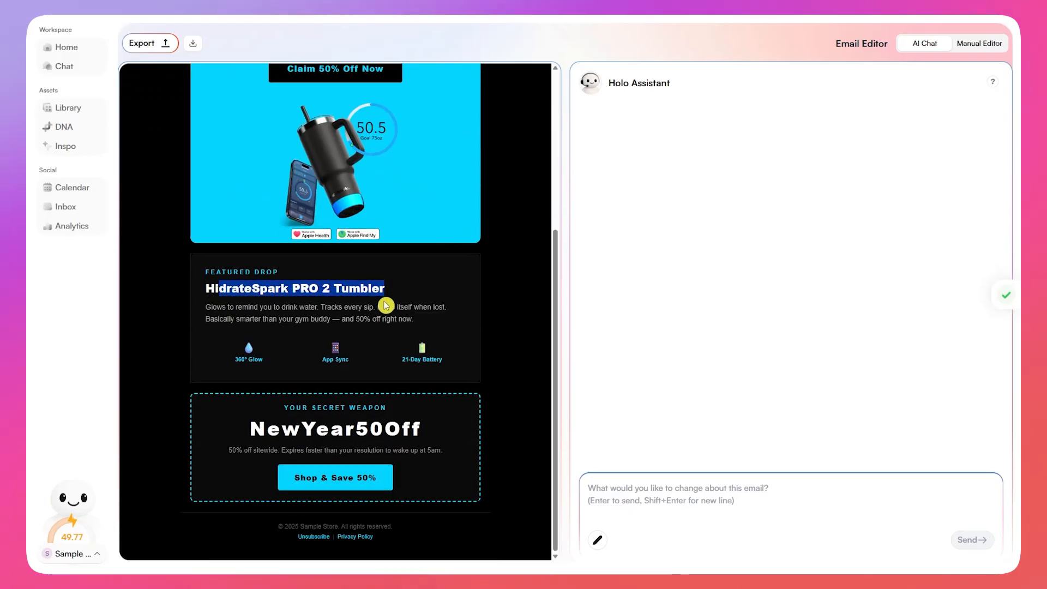
left_click(357, 307)
left_click_drag(297, 413, 386, 426)
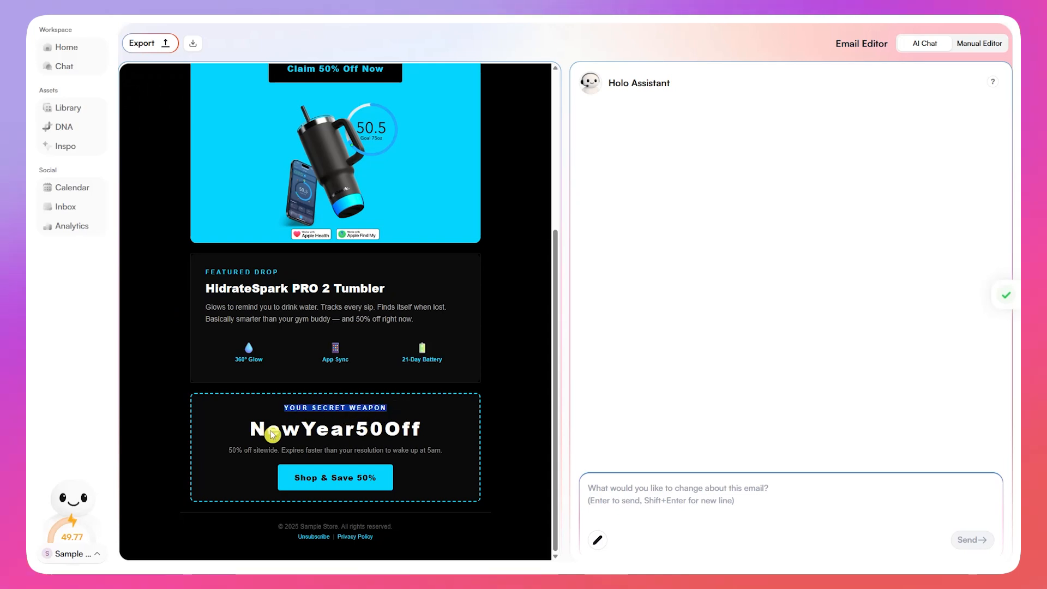
left_click_drag(272, 435, 424, 432)
left_click_drag(252, 431, 421, 433)
left_click_drag(232, 454, 448, 452)
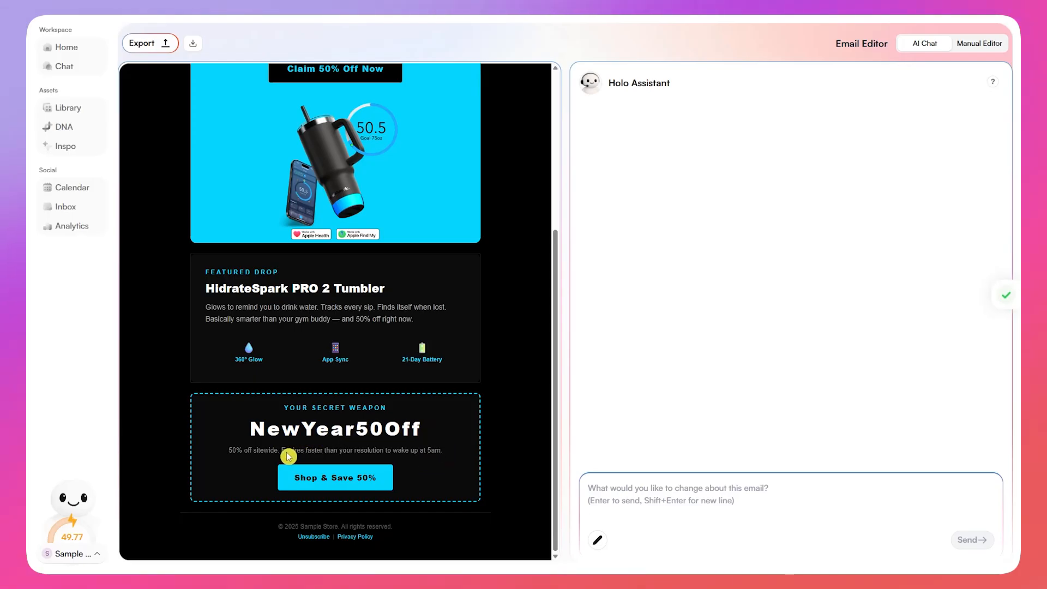
left_click_drag(280, 456, 437, 460)
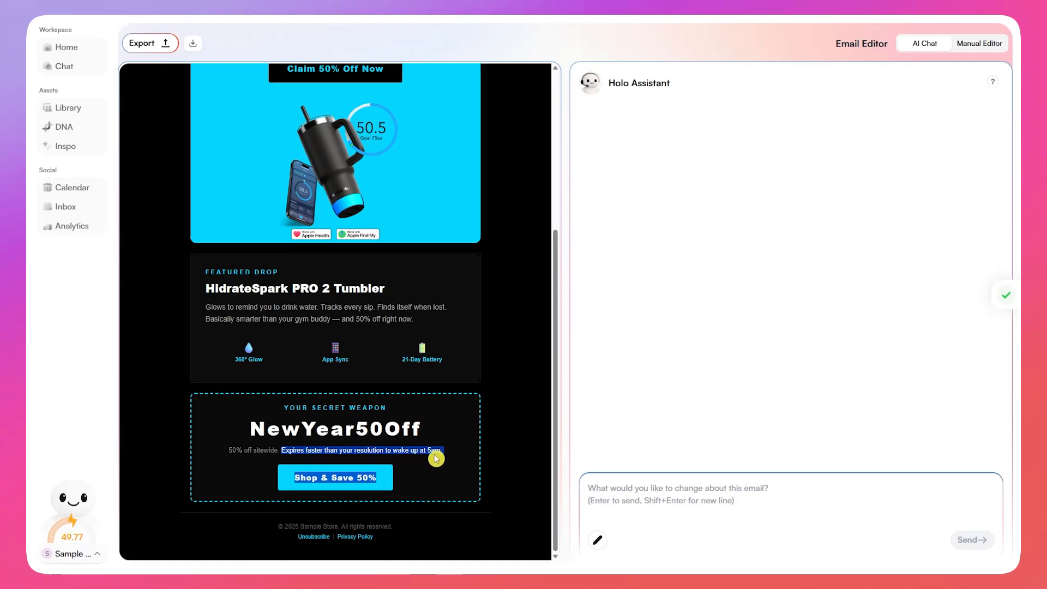
left_click(346, 479)
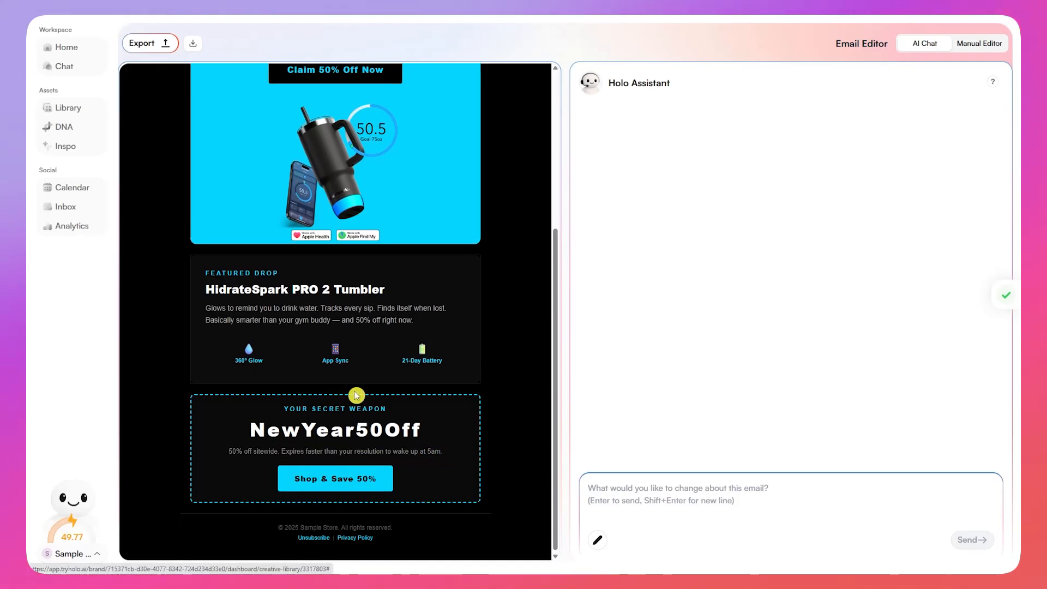
scroll(351, 371, "up", 4)
scroll(352, 349, "down", 4)
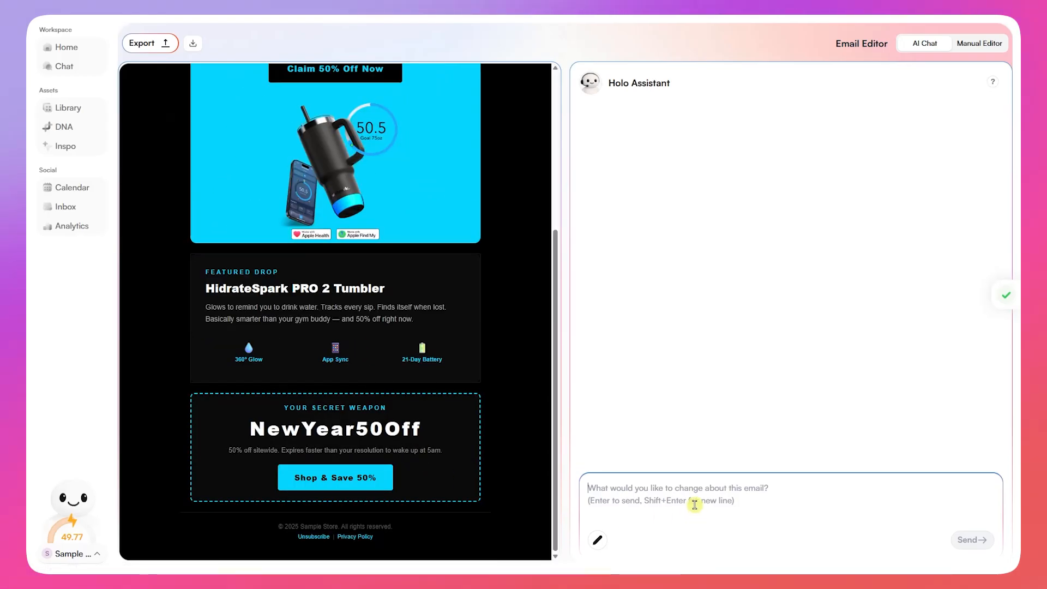
Send the assistant the request "I would want to add some more features about the product on the email.".
left_click(720, 484)
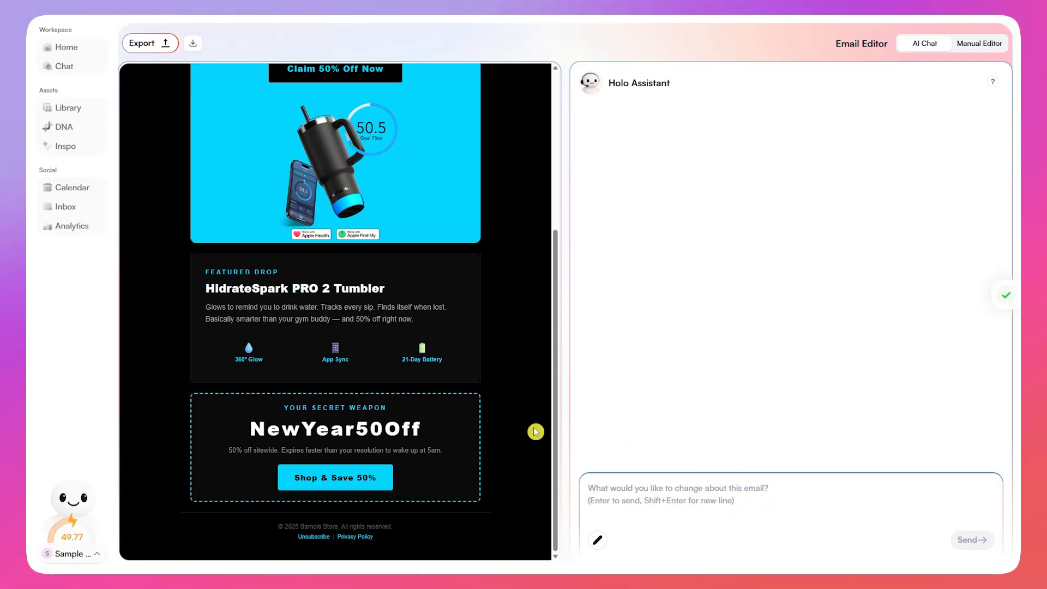
scroll(418, 385, "up", 3)
scroll(409, 361, "down", 1)
scroll(409, 361, "up", 1)
scroll(409, 360, "down", 3)
type("I")
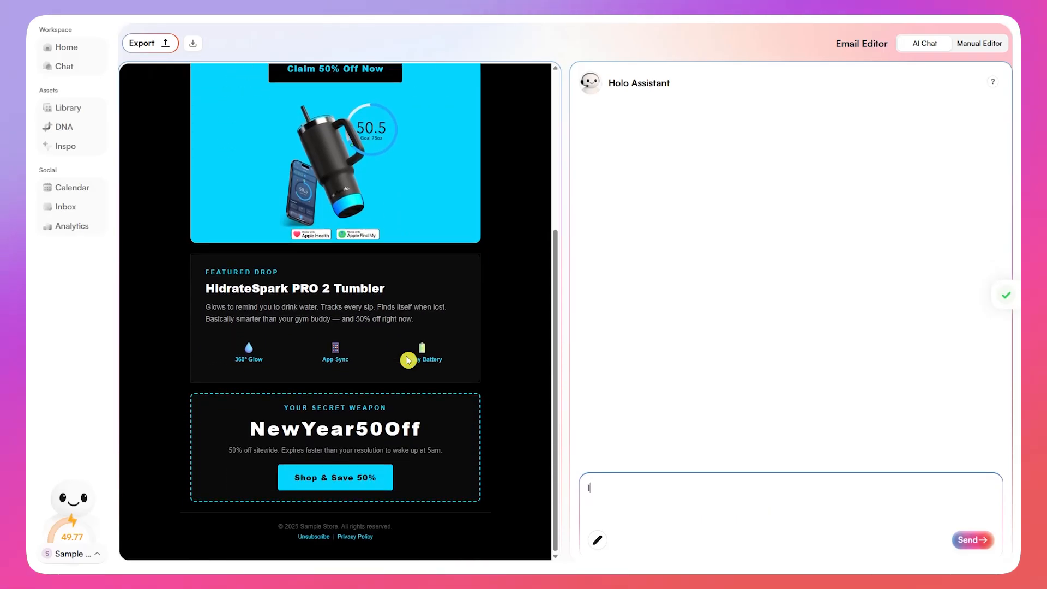
type("Owould want to add some")
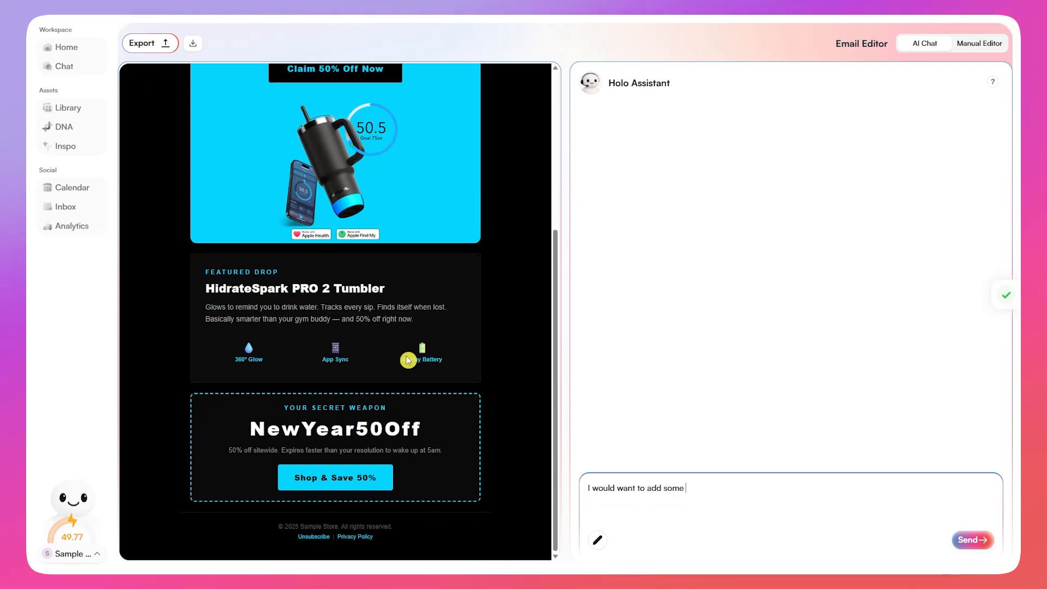
type("re")
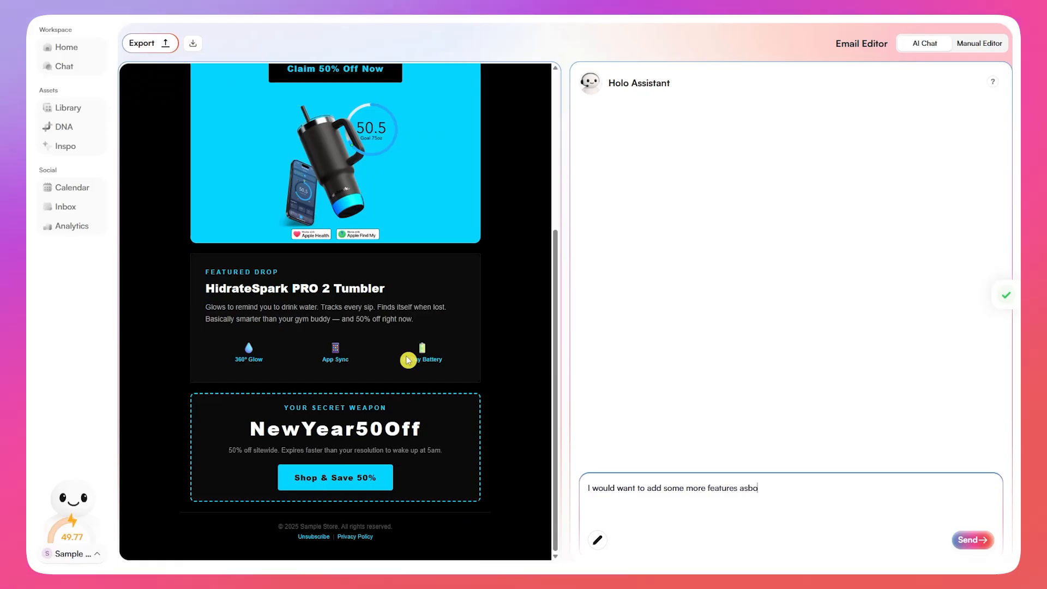
type("features about the product on the emia")
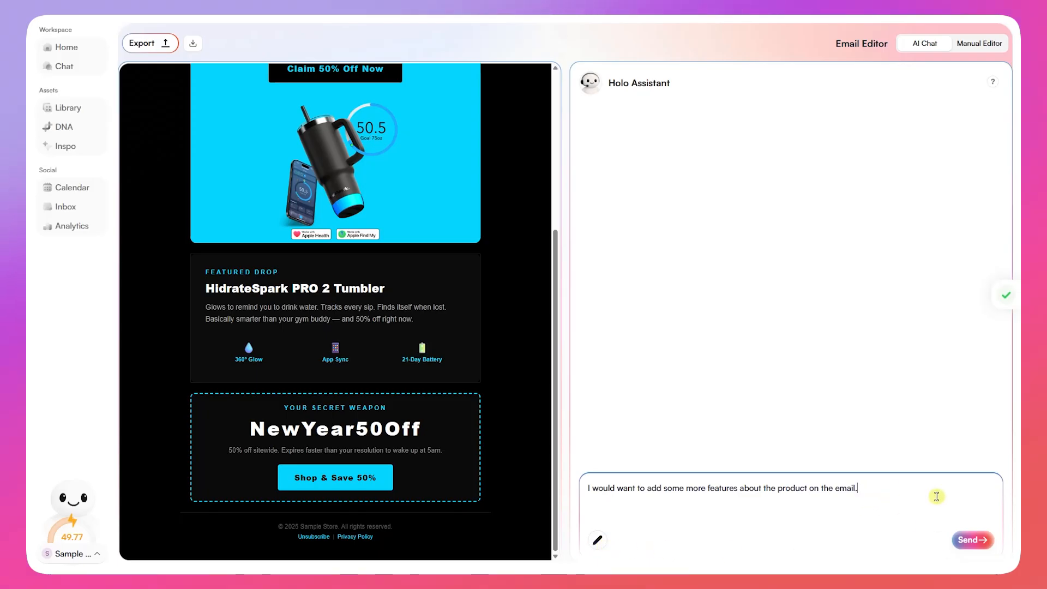
left_click(984, 549)
Review the revised email against the feature request, focusing on the added "Everything You Need to Stay Hydrated" section.
scroll(443, 243, "up", 5)
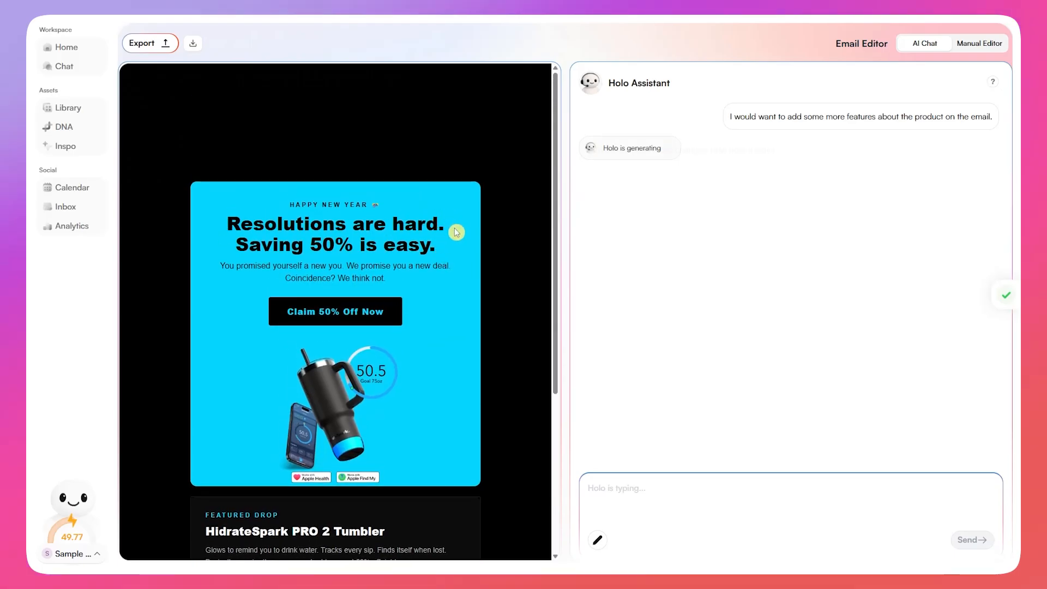
left_click_drag(615, 151, 763, 150)
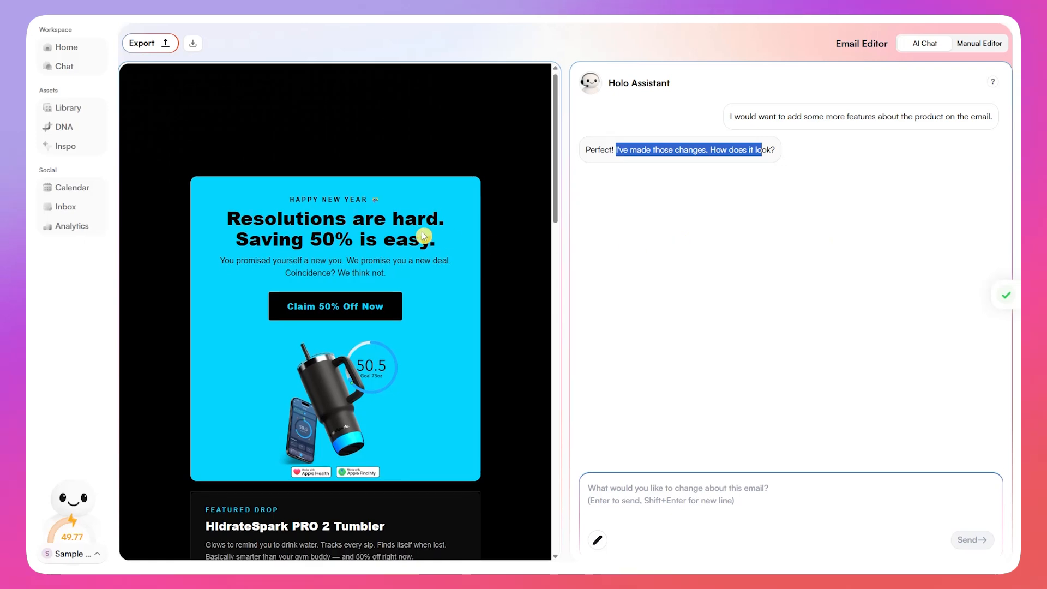
scroll(423, 234, "down", 5)
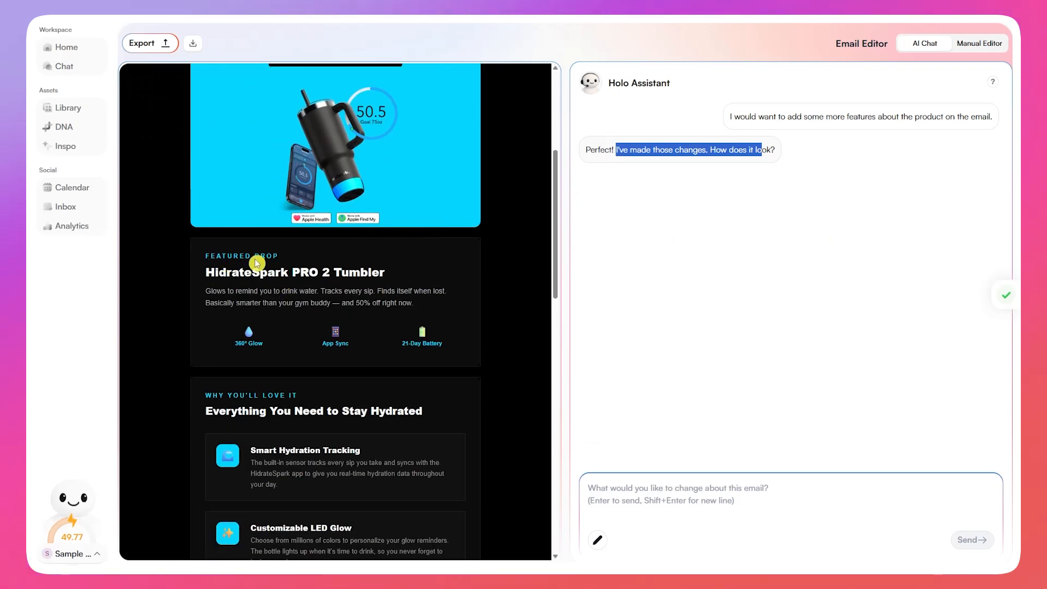
scroll(246, 261, "down", 5)
left_click_drag(208, 155, 430, 153)
left_click(436, 157)
left_click_drag(823, 116, 877, 117)
left_click(316, 192)
scroll(271, 243, "up", 4)
scroll(322, 278, "down", 8)
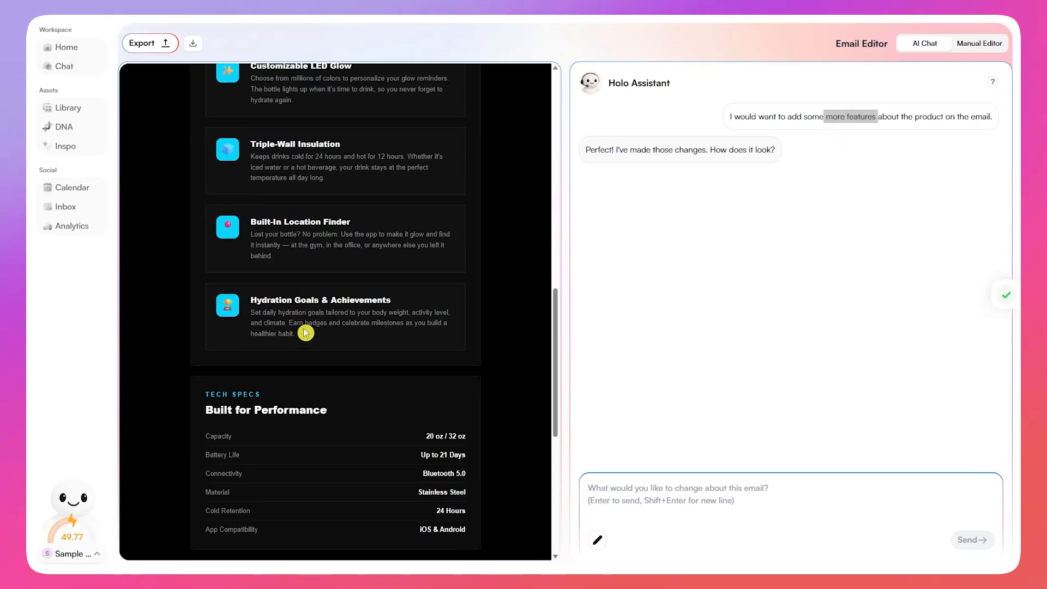
scroll(304, 333, "up", 3)
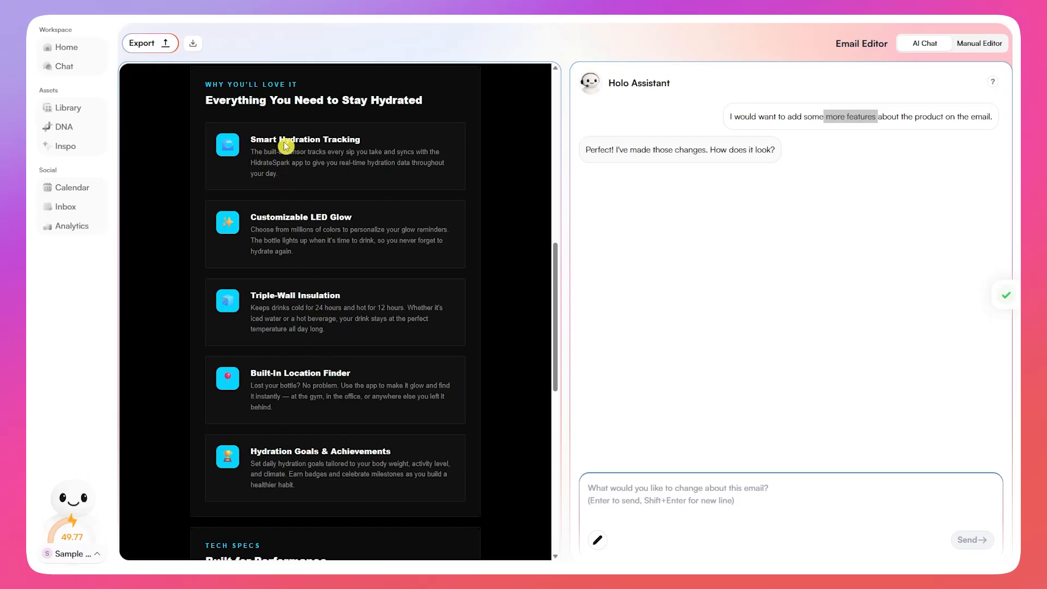
Examine the rest of the revised email, including the tech specs, customer reviews and coupon block.
left_click(738, 504)
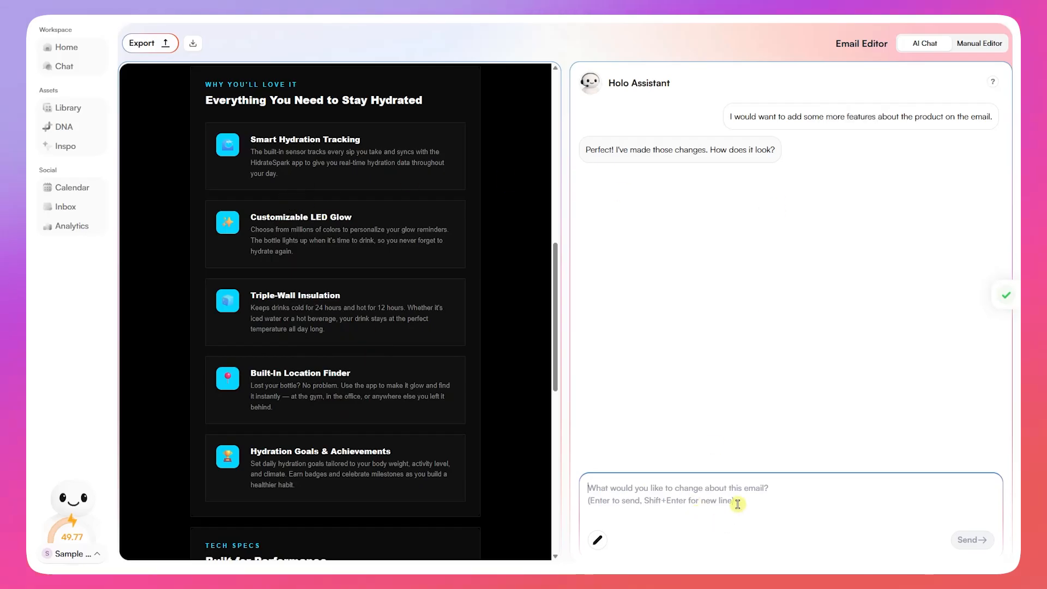
left_click_drag(733, 116, 891, 116)
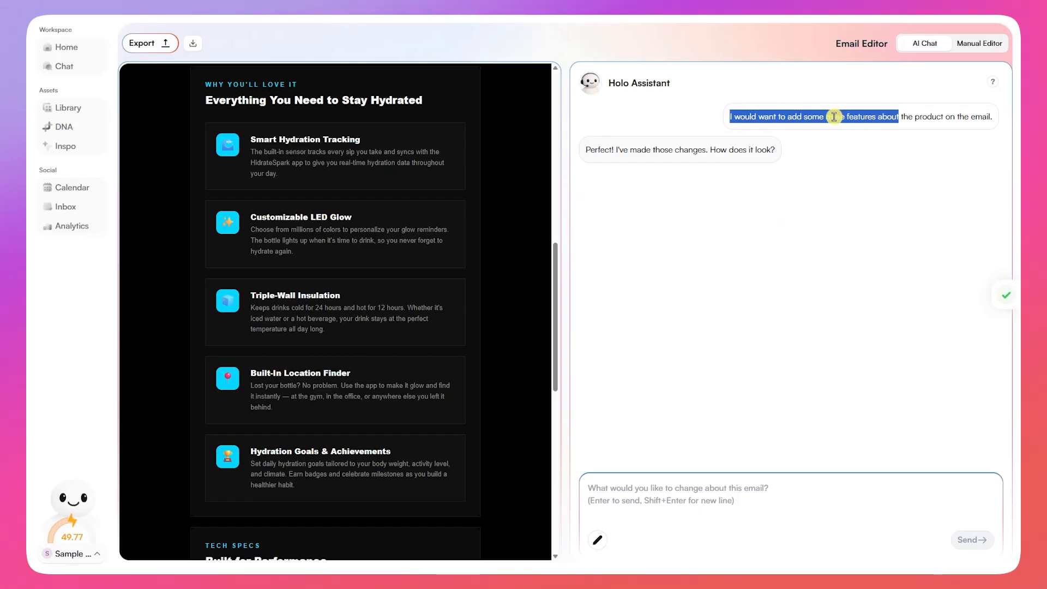
left_click(855, 118)
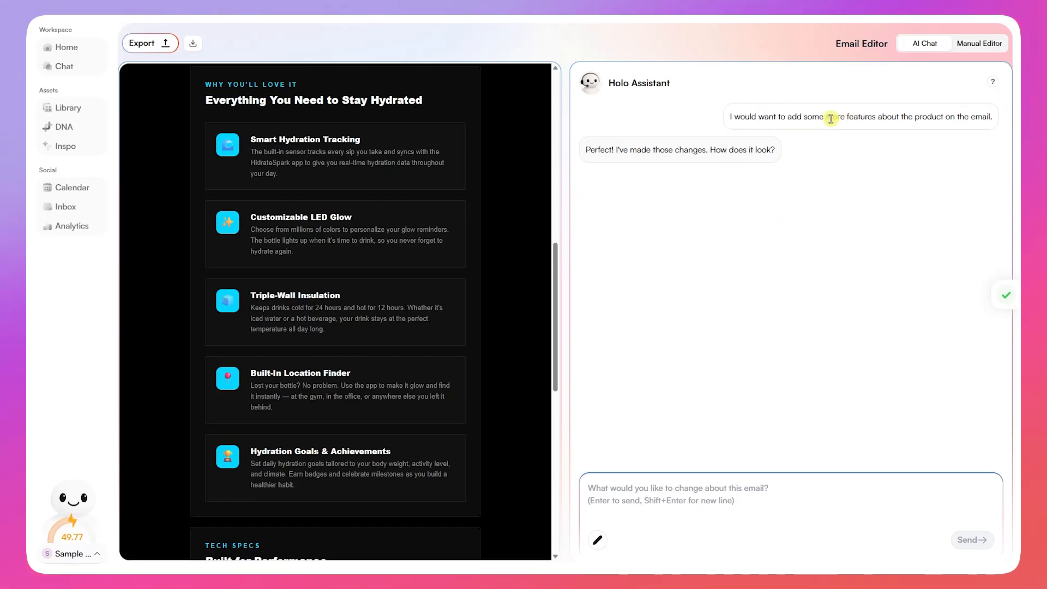
left_click_drag(826, 117, 860, 116)
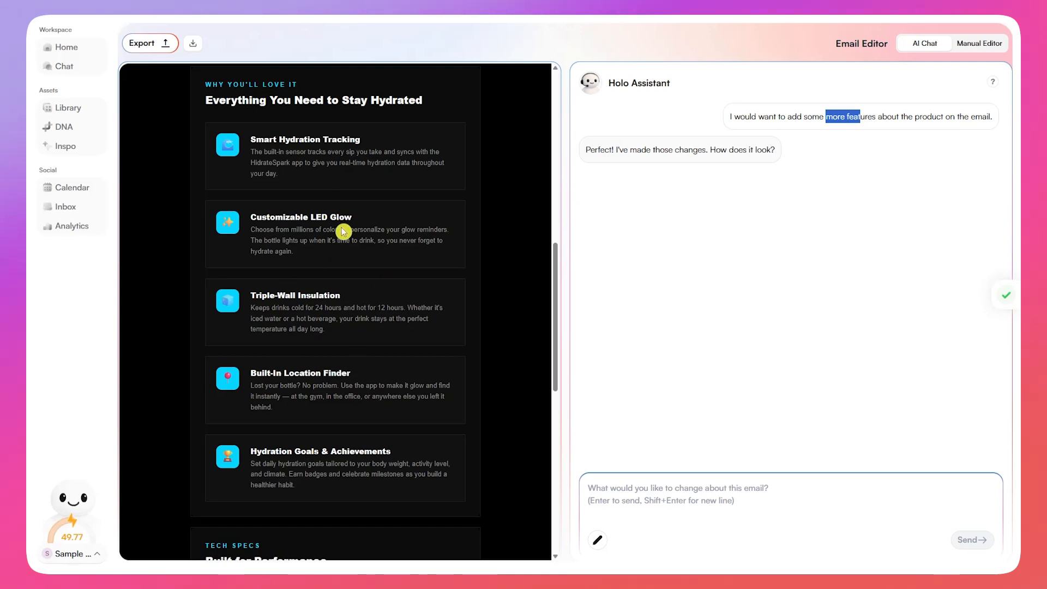
scroll(345, 197, "down", 1)
scroll(345, 198, "down", 5)
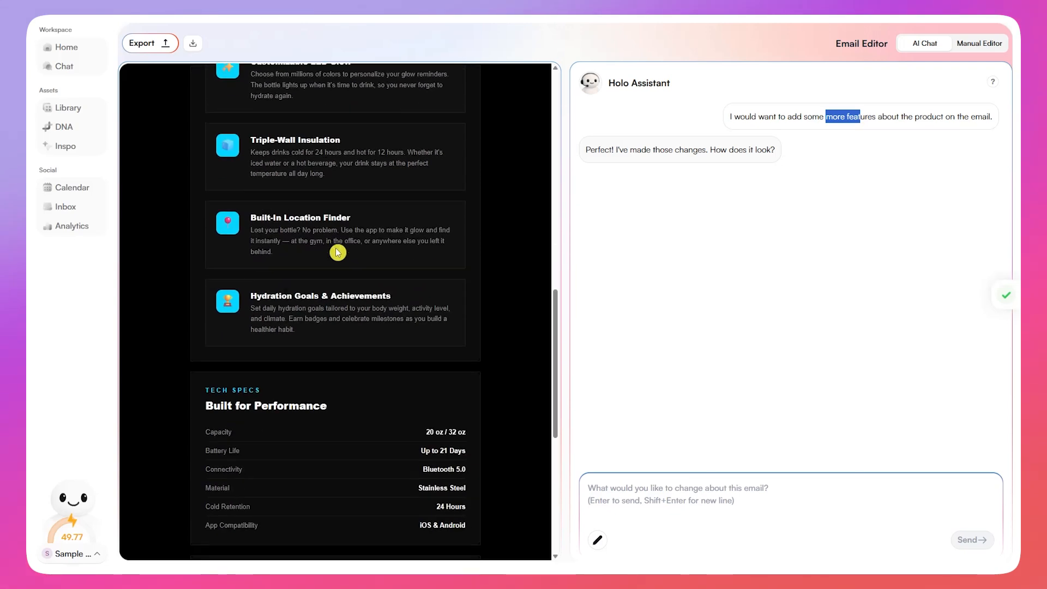
scroll(322, 360, "down", 3)
scroll(327, 371, "up", 5)
scroll(334, 367, "down", 3)
scroll(306, 339, "down", 2)
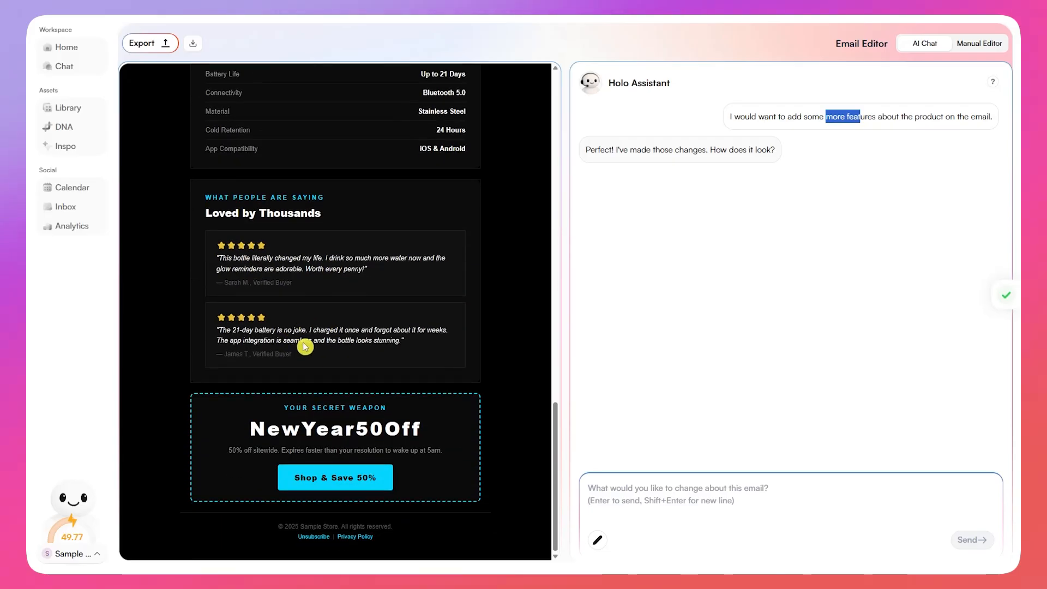
scroll(311, 327, "up", 5)
scroll(315, 312, "up", 8)
scroll(315, 309, "down", 12)
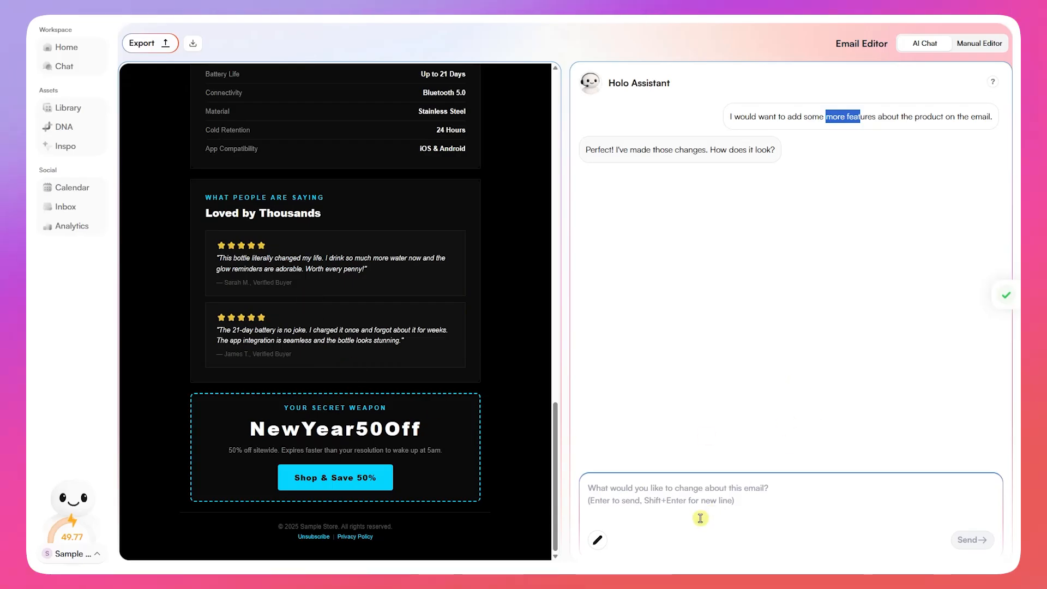
left_click(693, 499)
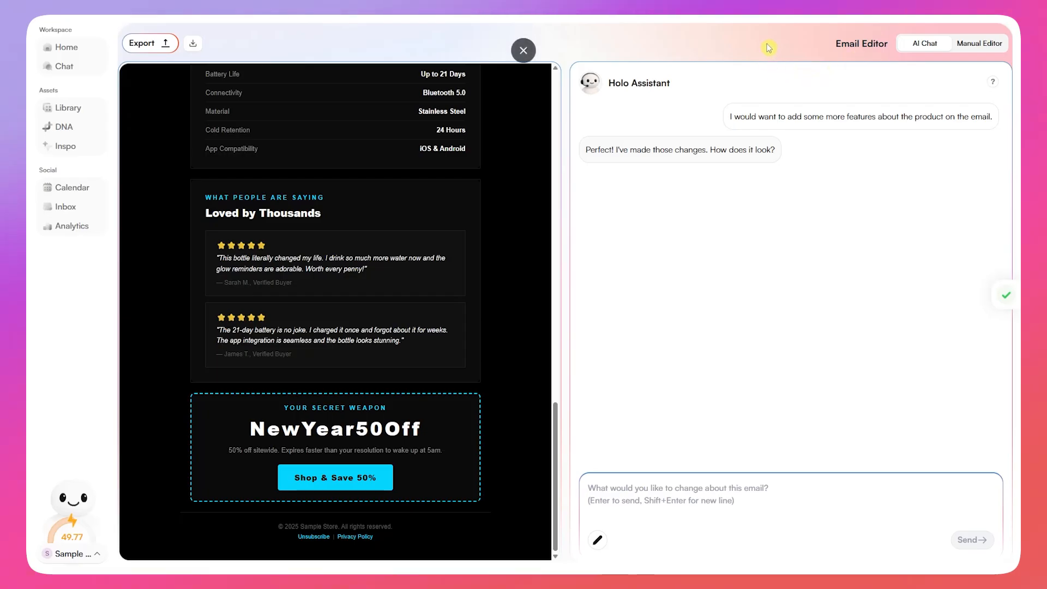
Switch the email to manual editing and select the offer button text and the headline block.
left_click(984, 50)
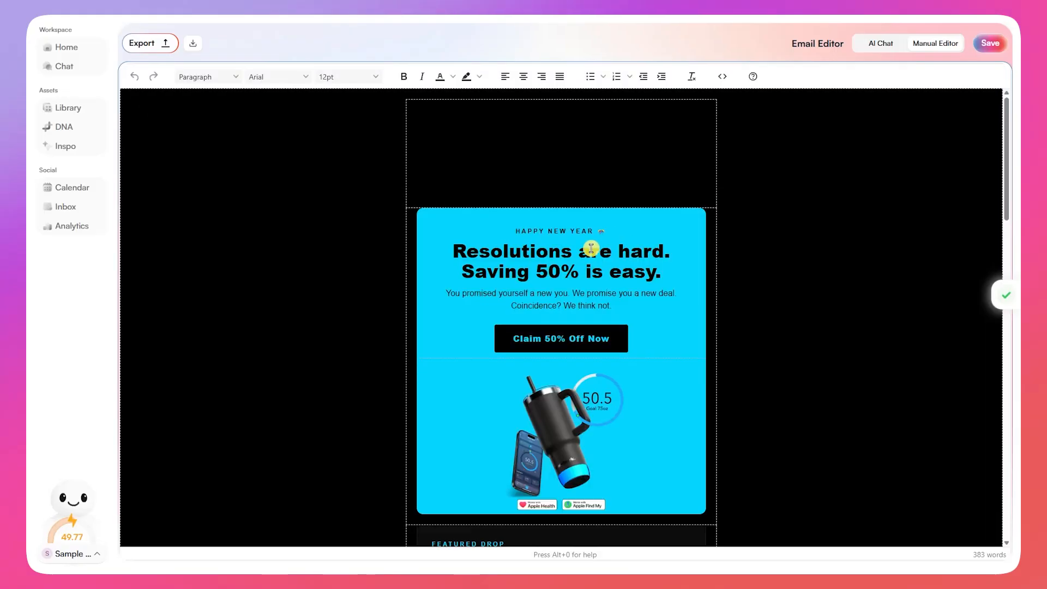
left_click(624, 340)
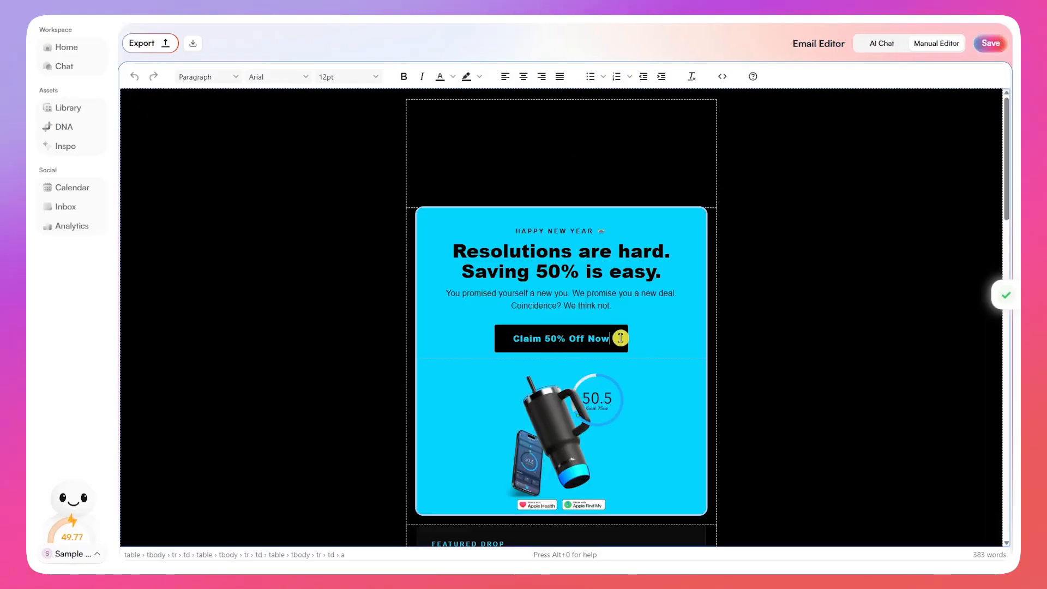
left_click(613, 260)
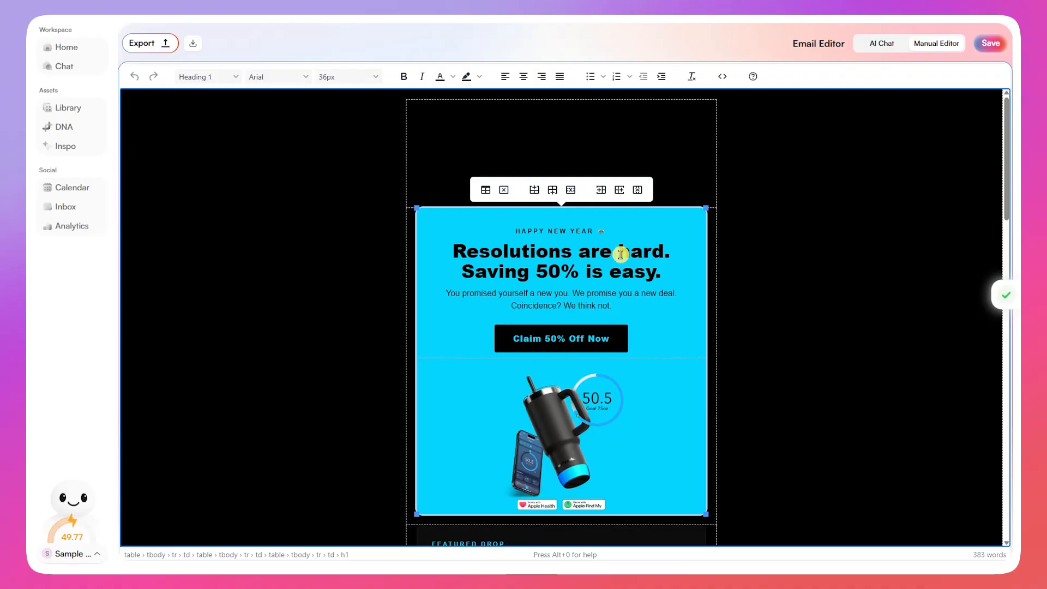
scroll(625, 294, "down", 3)
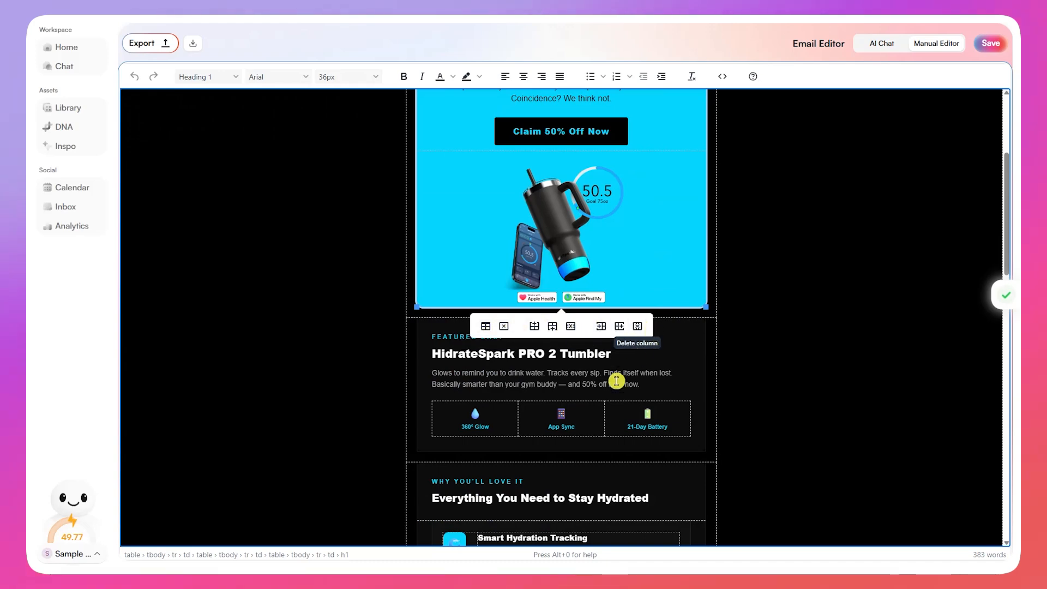
Try adding characters to the Customizable LED Glow description, and remove them again.
scroll(647, 405, "down", 5)
left_click(576, 381)
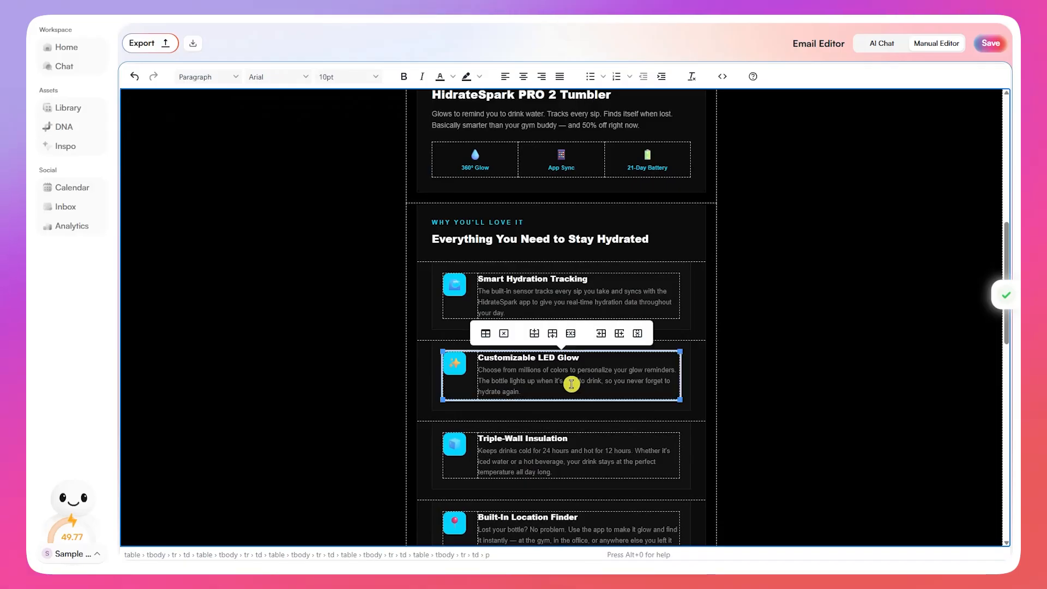
type("ere")
key("BackSpace")
key("BackSpace")
key("BackSpace")
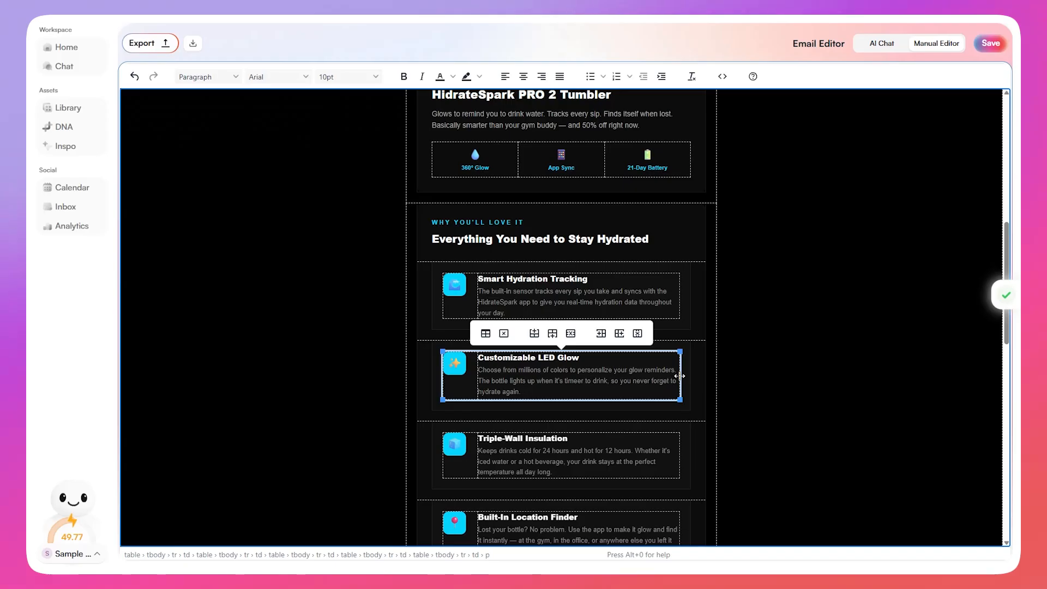
Inspect the editable blocks of the email, from the coupon and shop button up to the image above the headline.
scroll(680, 376, "down", 12)
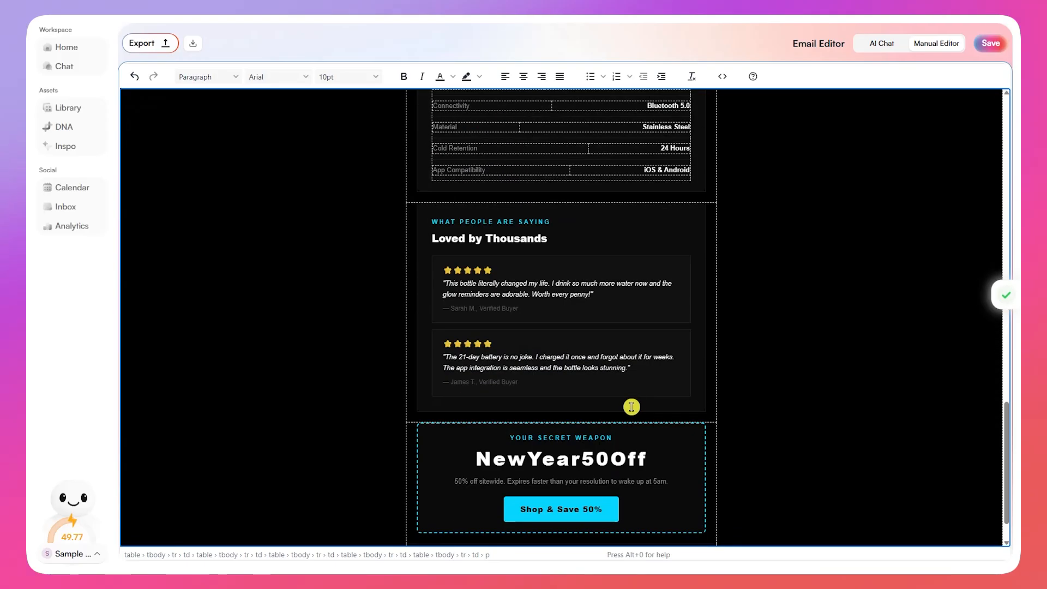
left_click(570, 462)
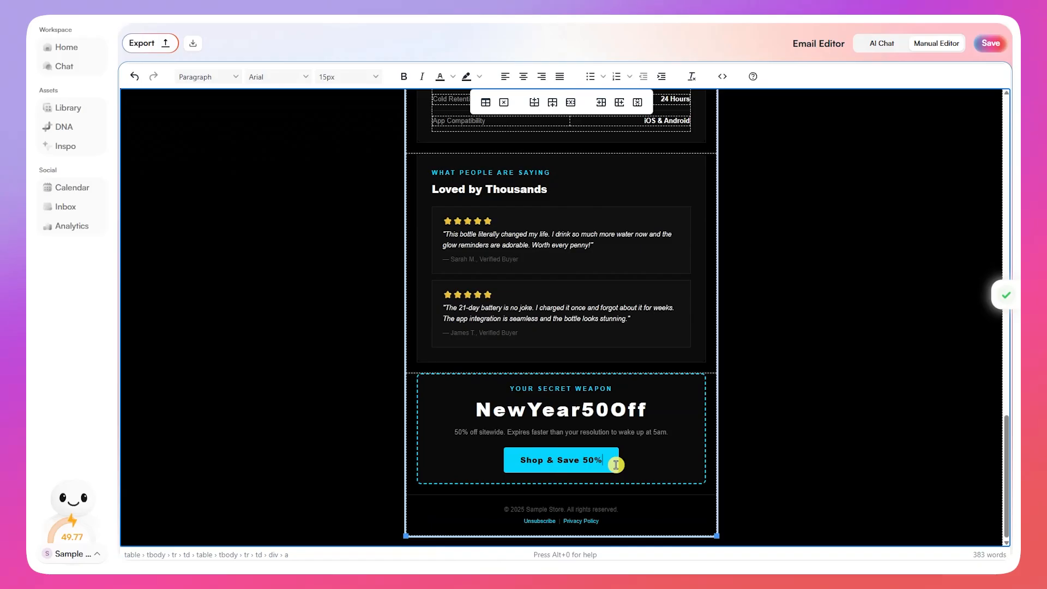
scroll(519, 206, "up", 10)
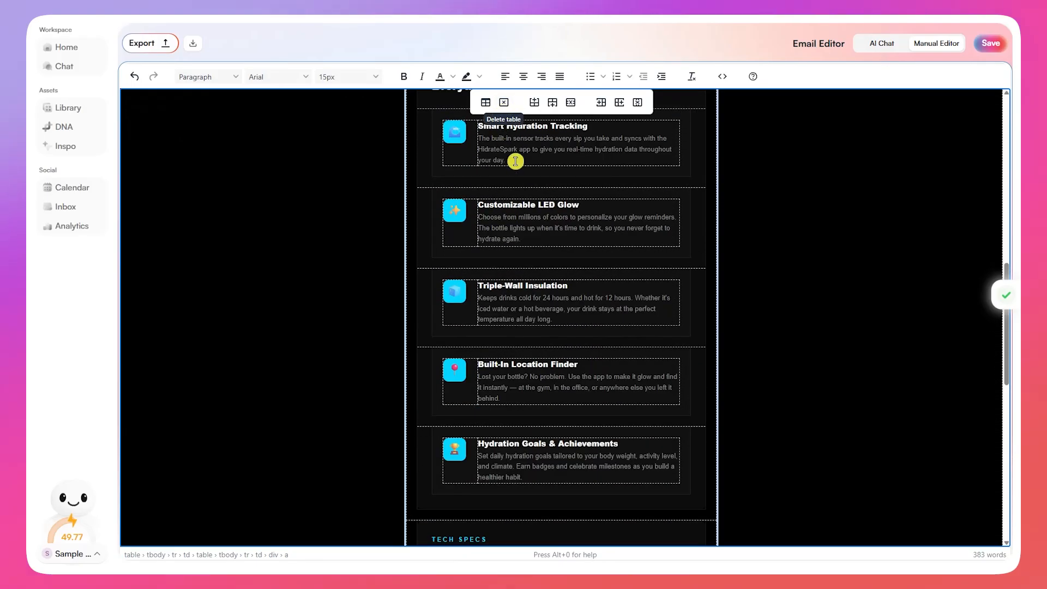
scroll(516, 159, "up", 6)
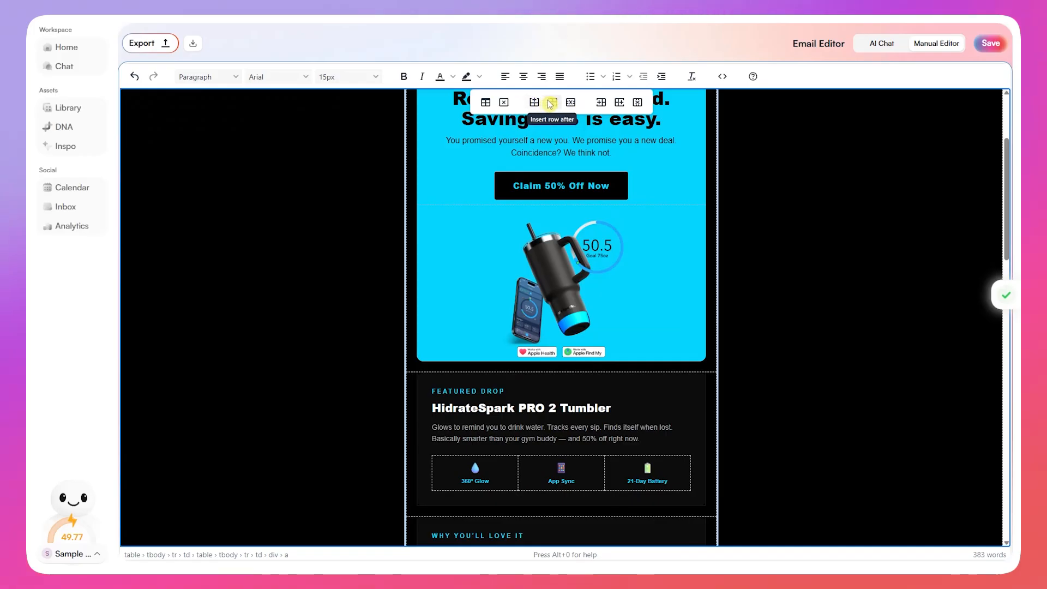
left_click(559, 131)
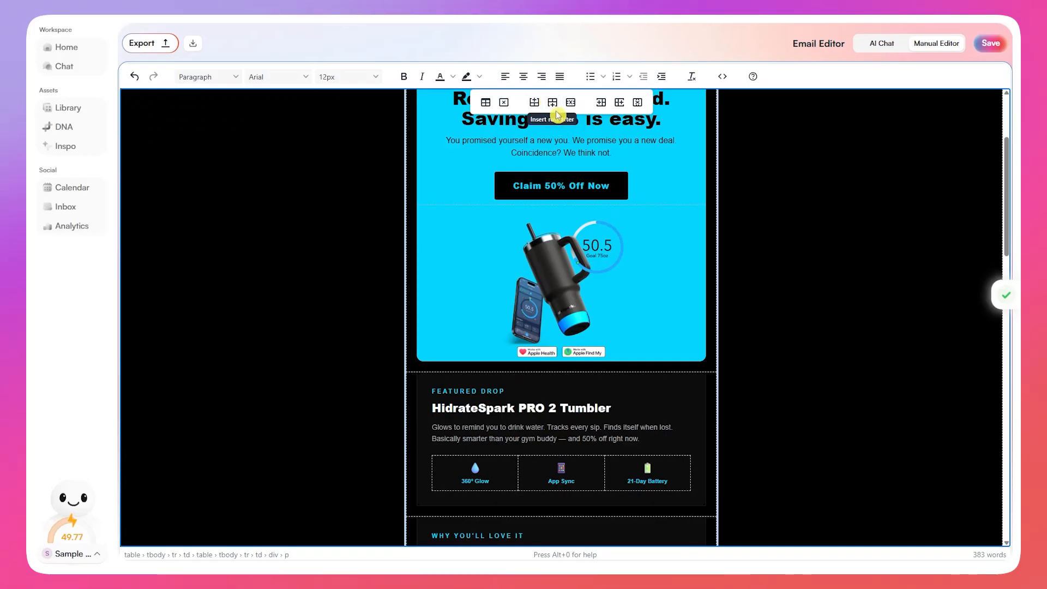
scroll(574, 285, "up", 3)
left_click(527, 150)
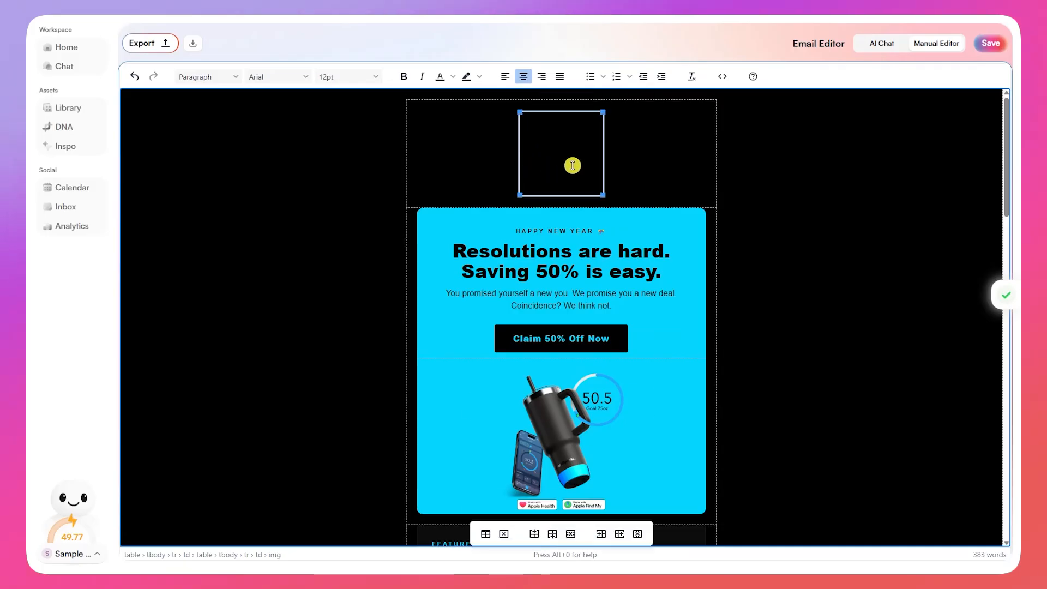
scroll(563, 381, "down", 5)
scroll(551, 358, "up", 5)
scroll(551, 357, "down", 5)
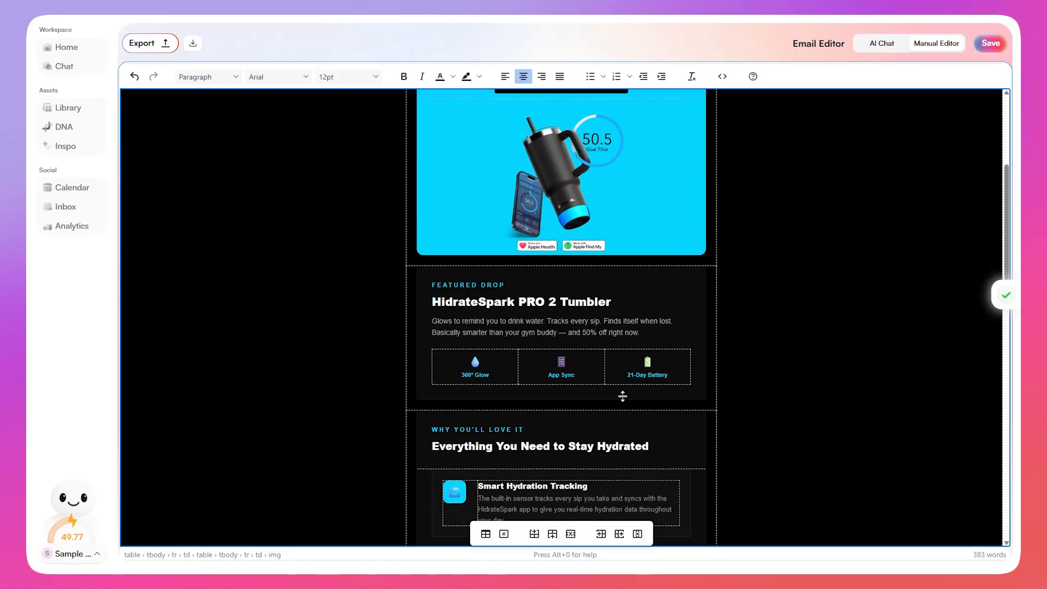
Try inserting a row after the "Everything You Need to Stay Hydrated" heading, and undo the insertion.
left_click(649, 424)
scroll(553, 370, "down", 2)
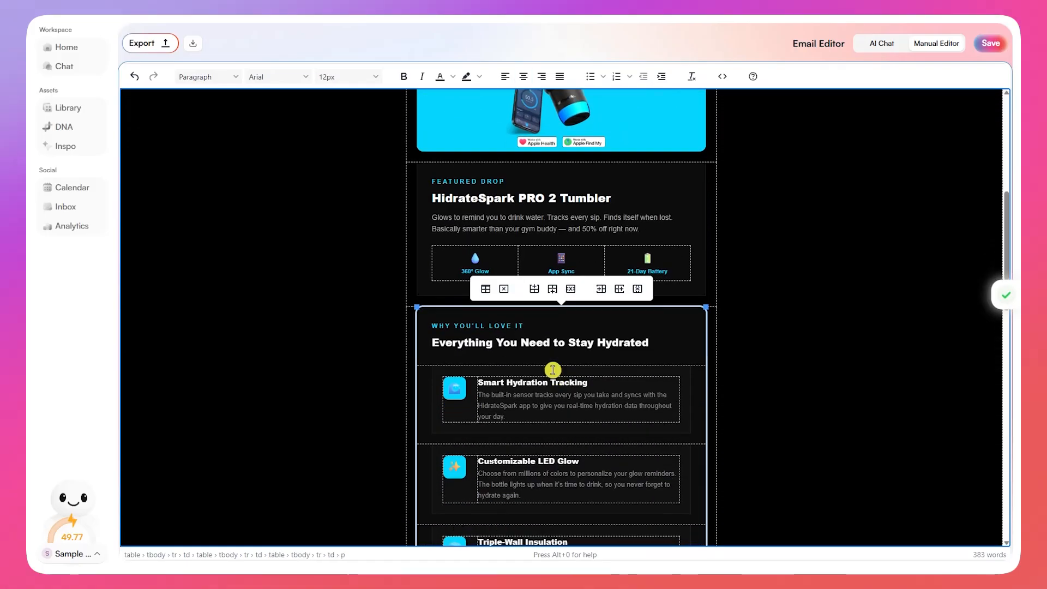
left_click(553, 290)
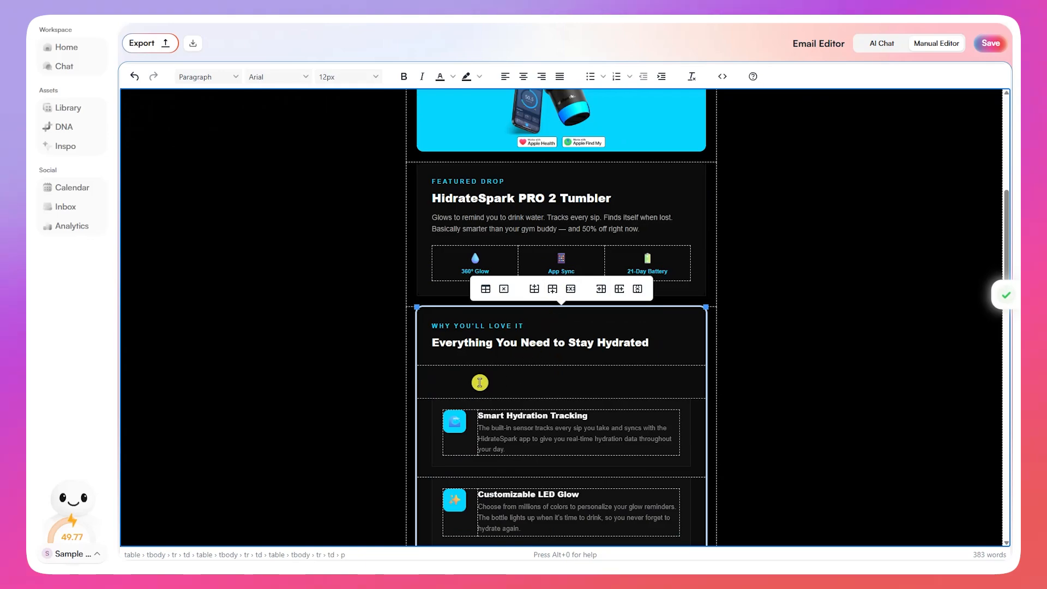
key("ctrl+z")
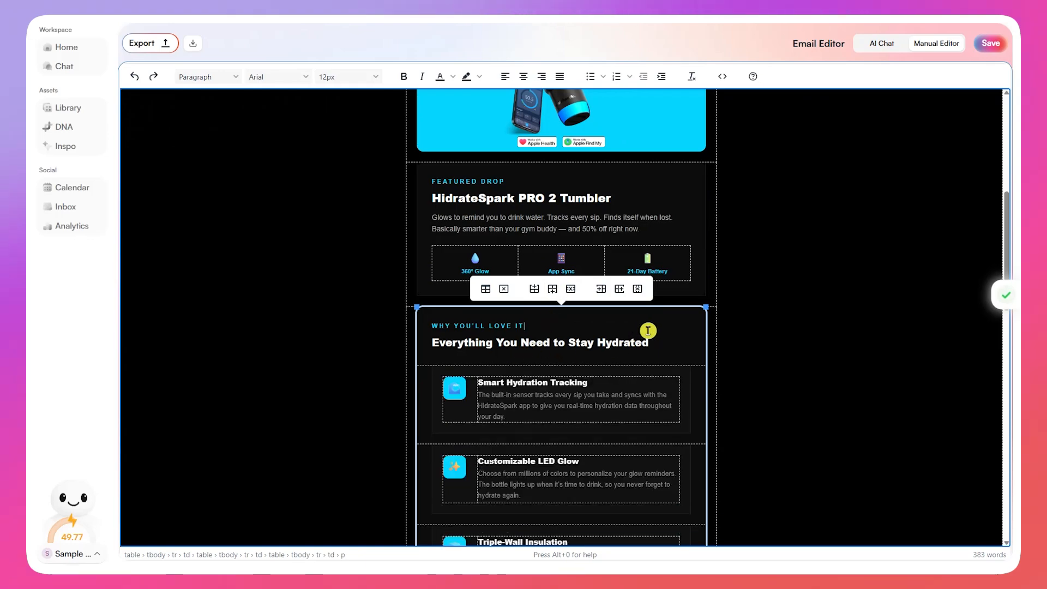
Go back to the start of the email and return to the AI chat editing mode.
scroll(648, 326, "up", 7)
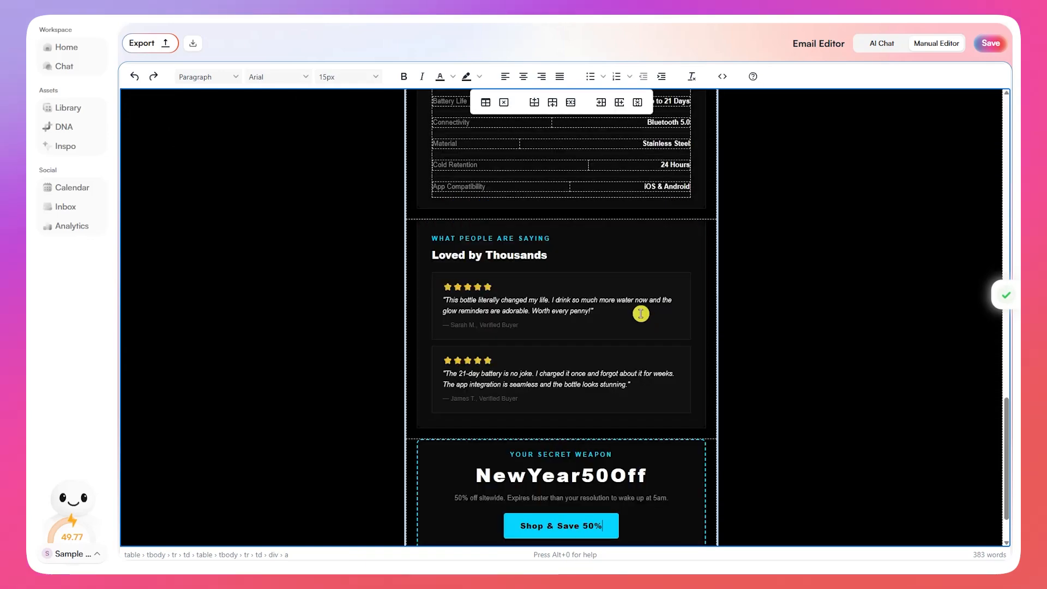
scroll(641, 314, "up", 20)
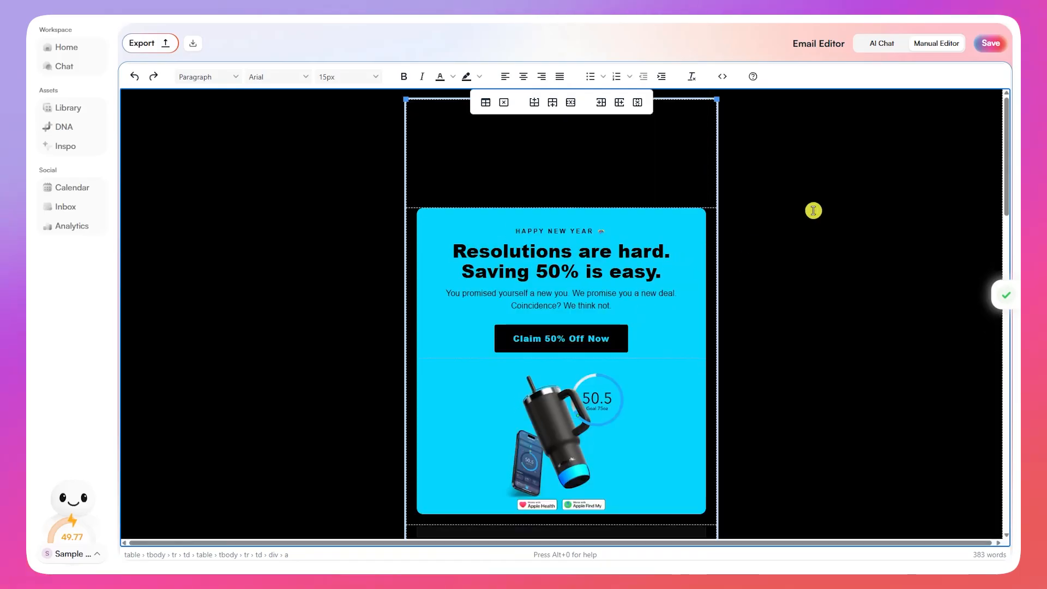
left_click(787, 166)
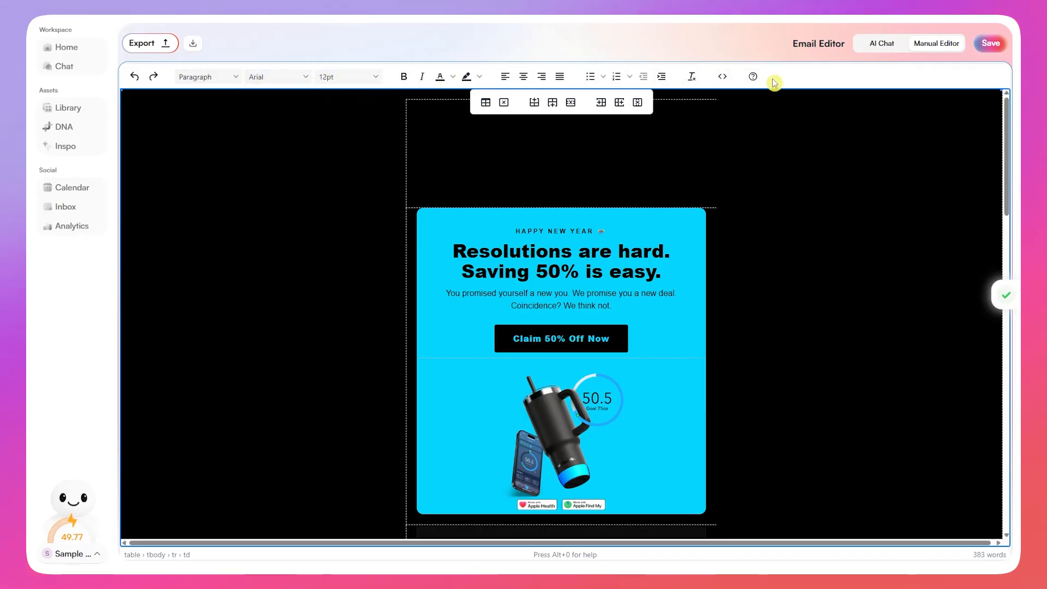
left_click(891, 43)
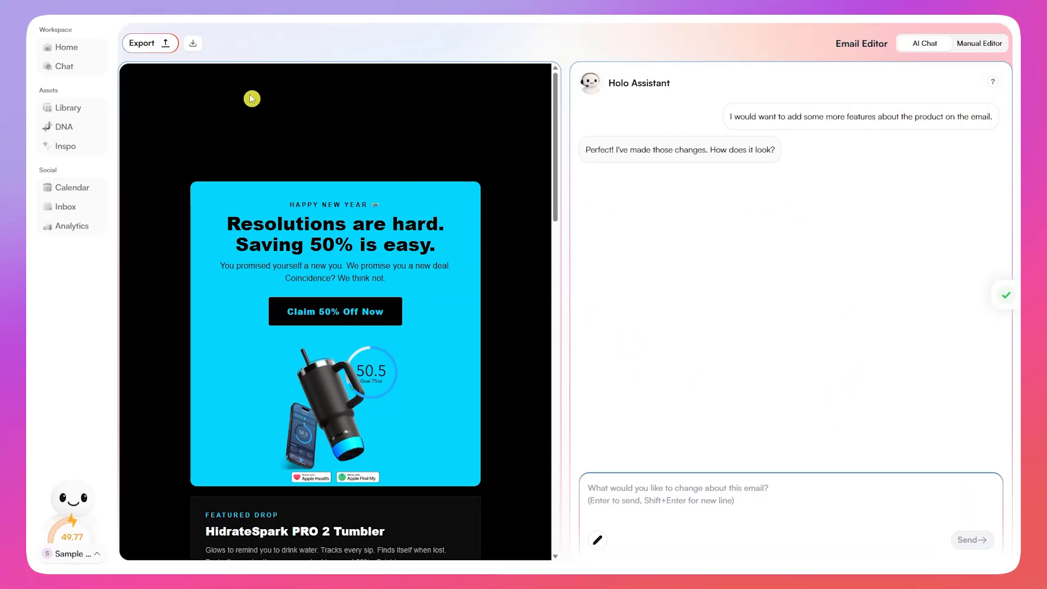
Open the email's export platform choices and choose HTML.
left_click(165, 47)
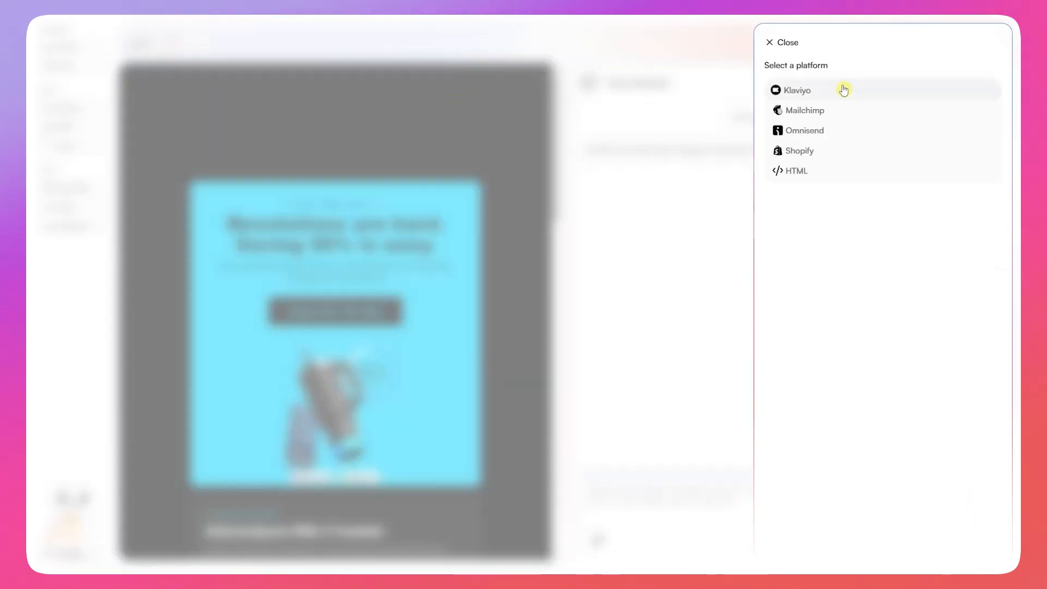
left_click(832, 178)
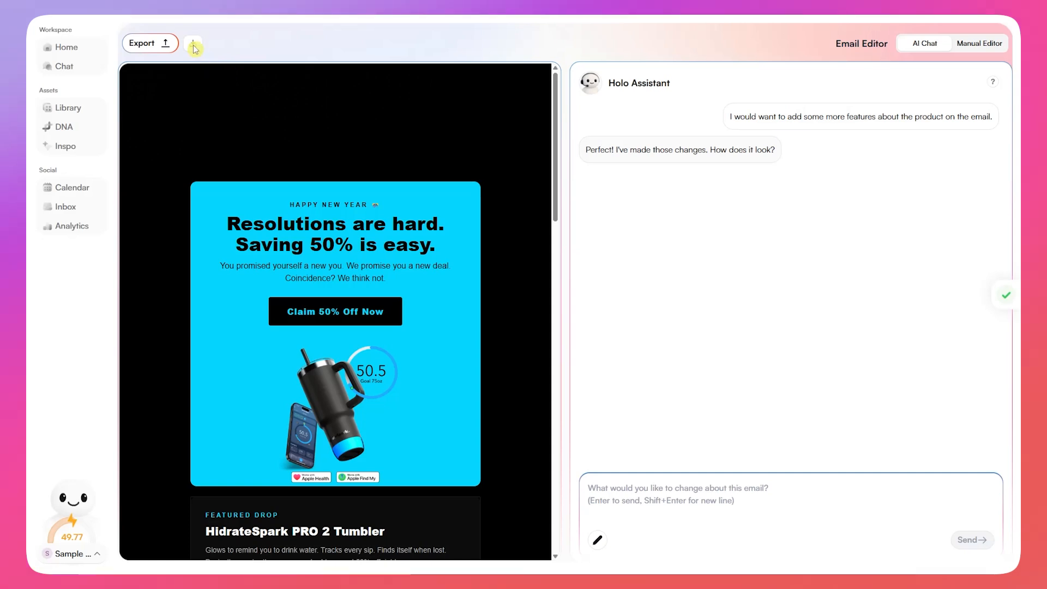
Download the email as an HTML file to the Downloads folder, and keep the editor in AI chat mode.
left_click(194, 44)
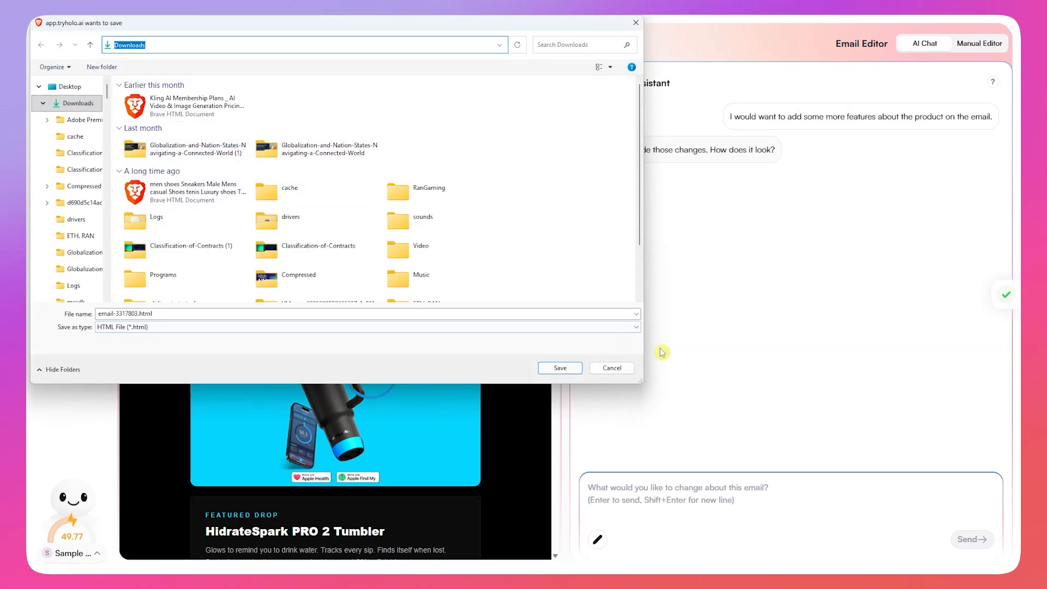
left_click(565, 370)
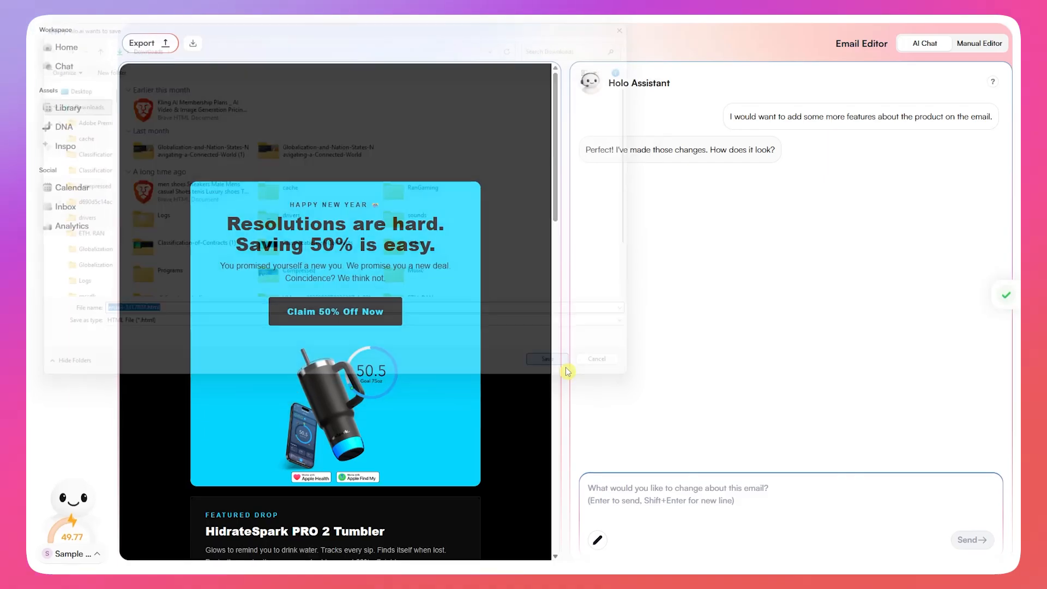
left_click(978, 44)
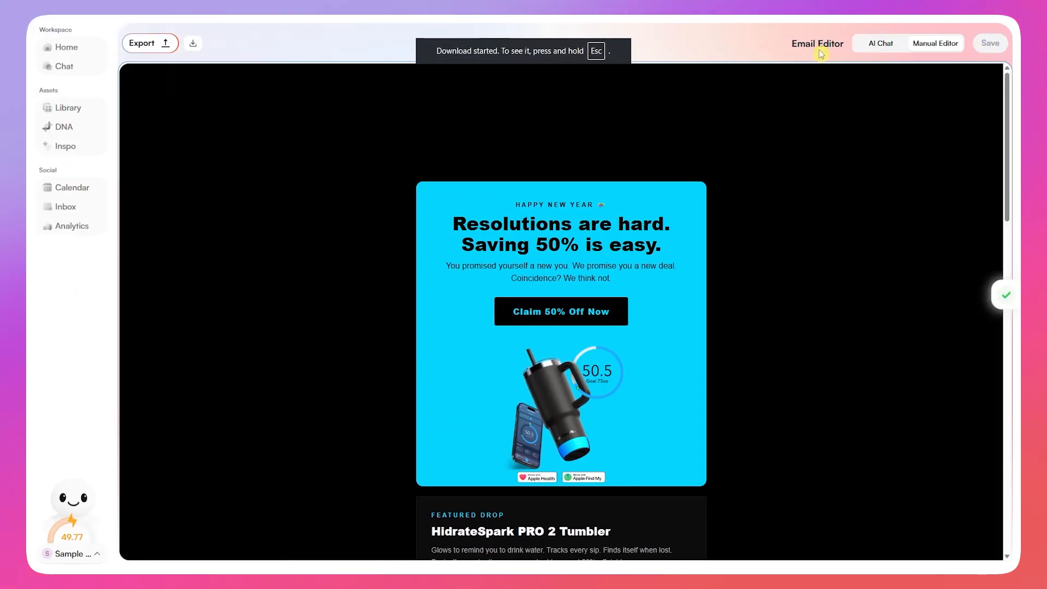
left_click(887, 43)
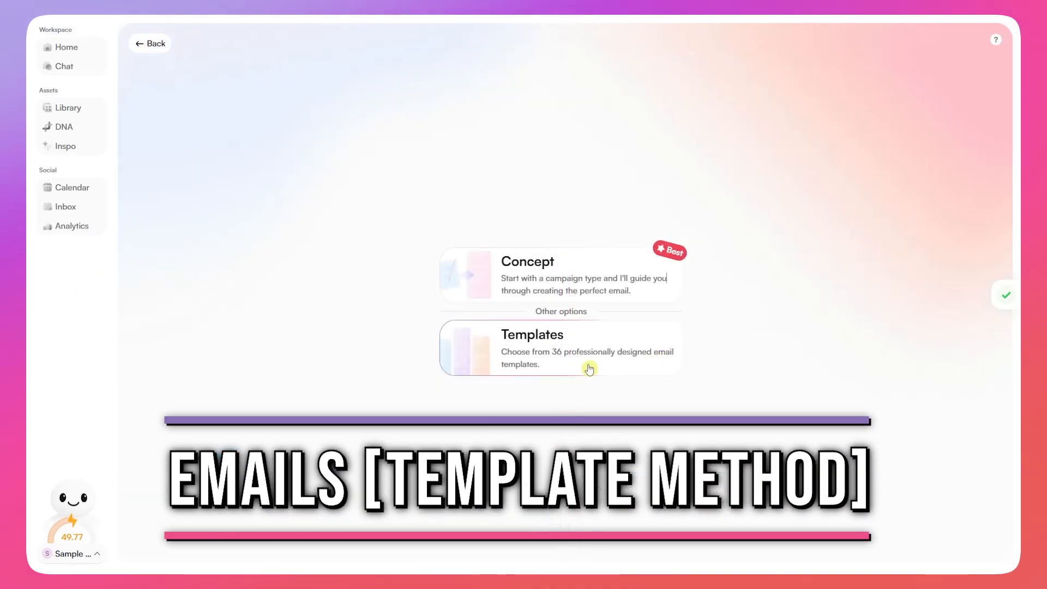
Start an email from the templates and choose the ana luisa "For the Love of Layering" necklace design.
left_click(546, 356)
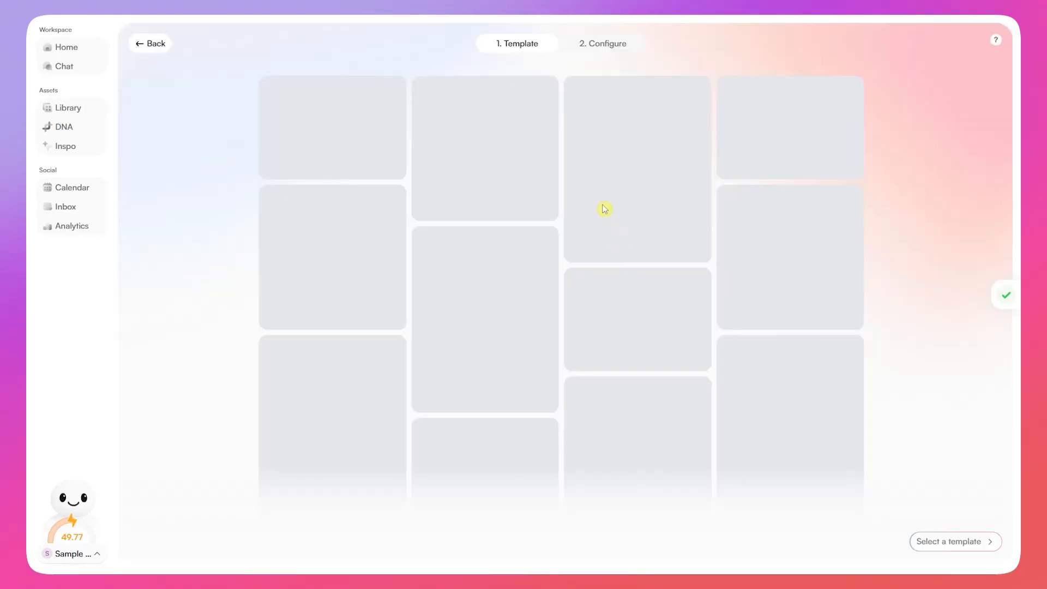
scroll(558, 198, "down", 1)
scroll(558, 198, "down", 5)
scroll(546, 289, "up", 6)
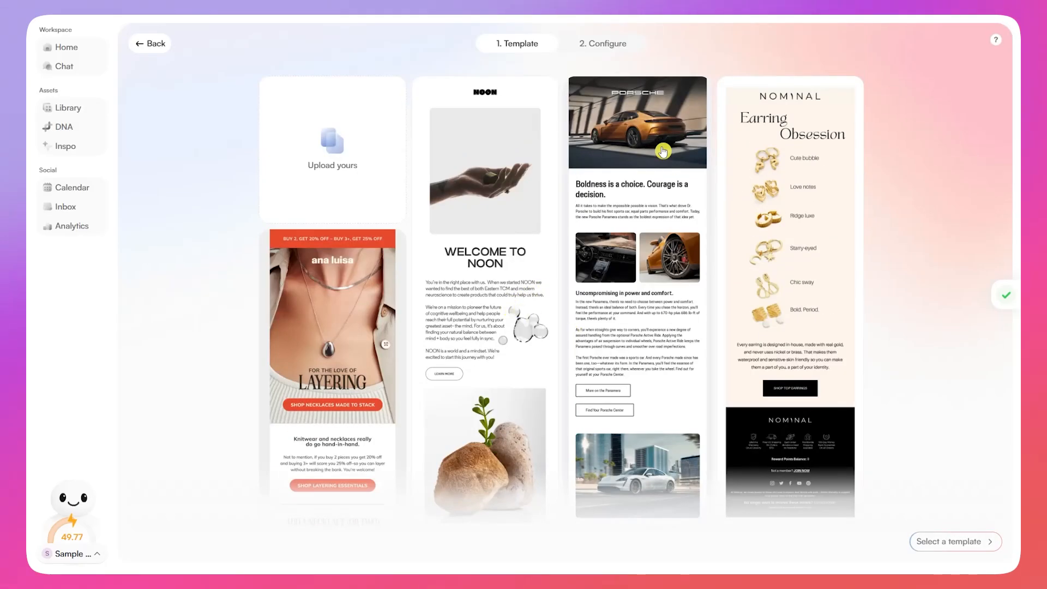
scroll(447, 243, "down", 5)
scroll(468, 388, "up", 2)
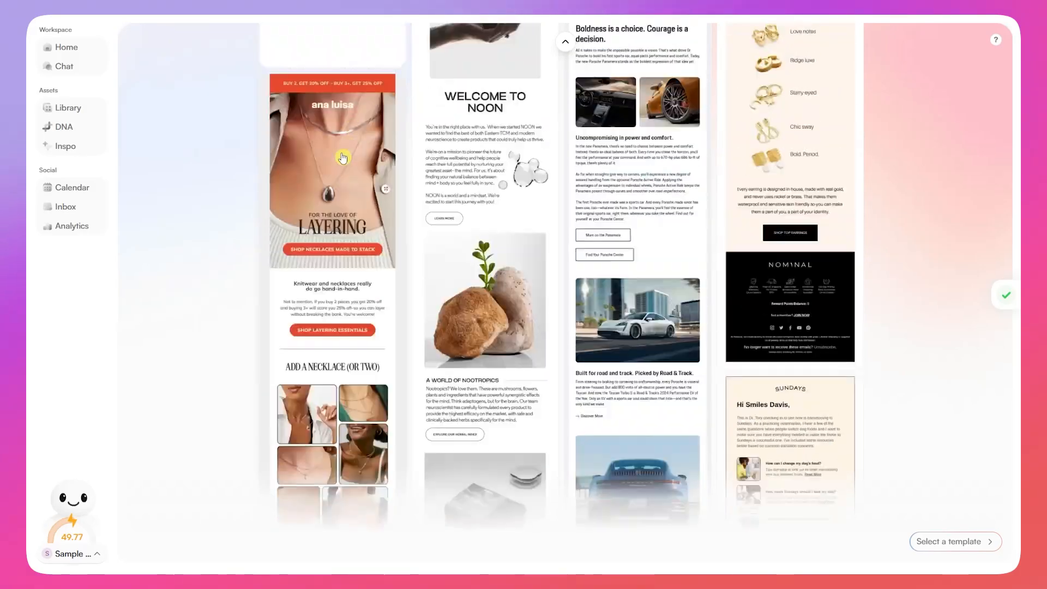
left_click(344, 174)
scroll(344, 172, "down", 3)
scroll(359, 339, "down", 3)
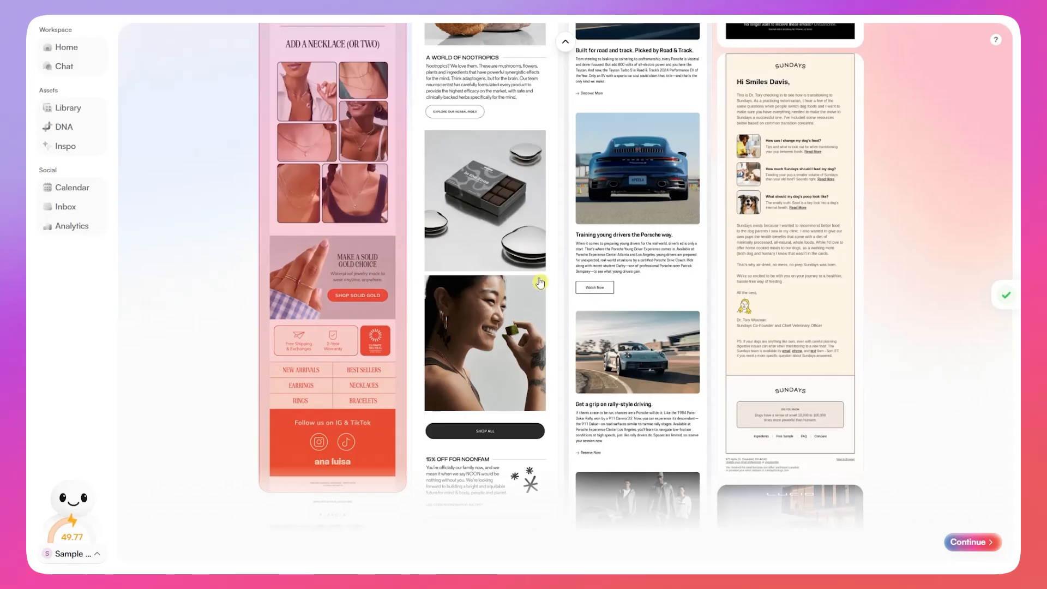
left_click(985, 546)
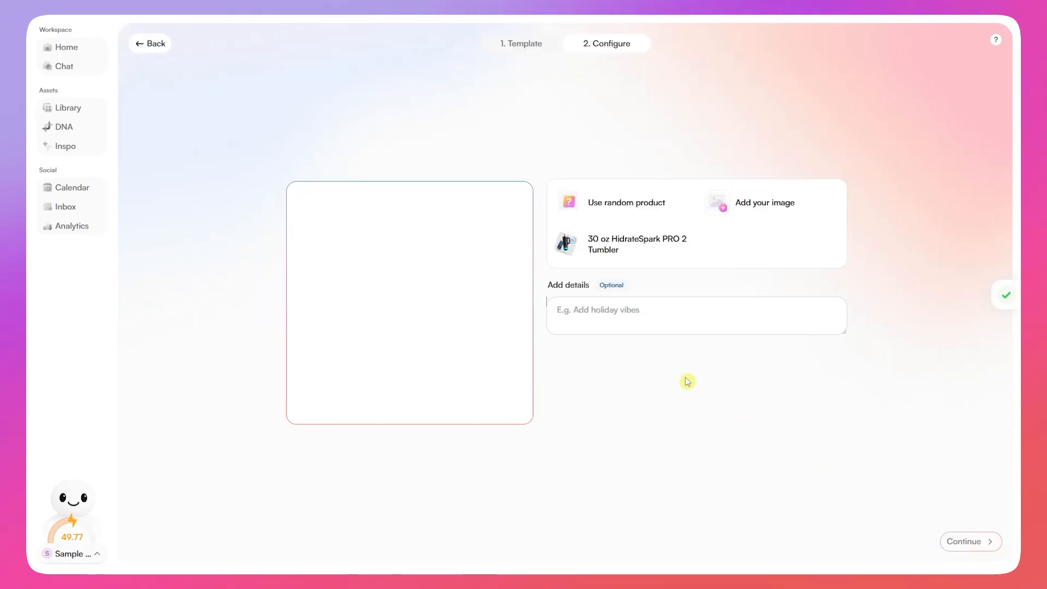
Select the 30 oz HidrateSpark PRO 2 Tumbler as the template email's product, leaving the optional details empty.
left_click(593, 321)
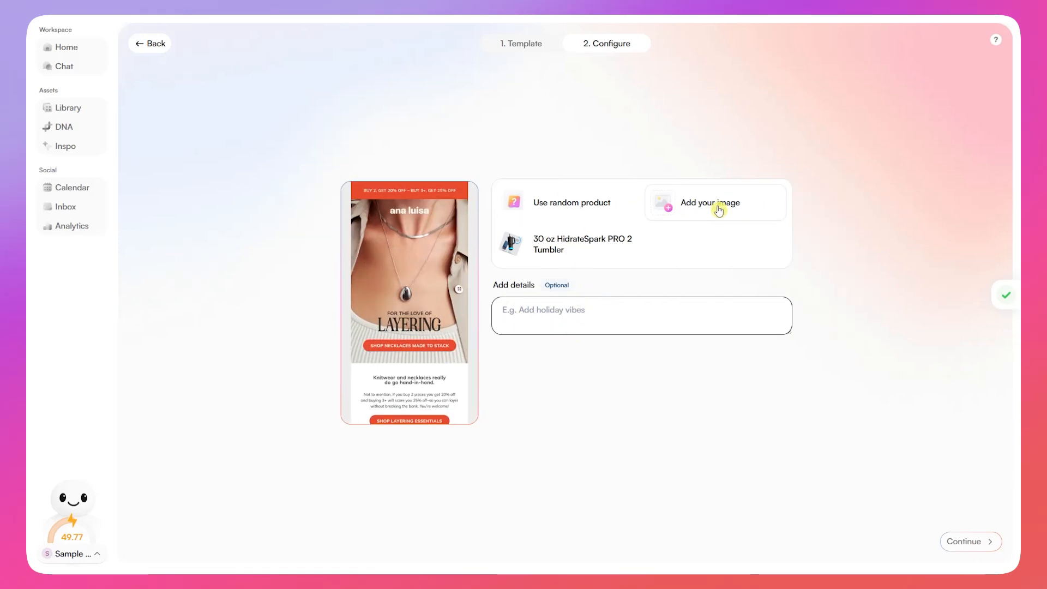
left_click(575, 252)
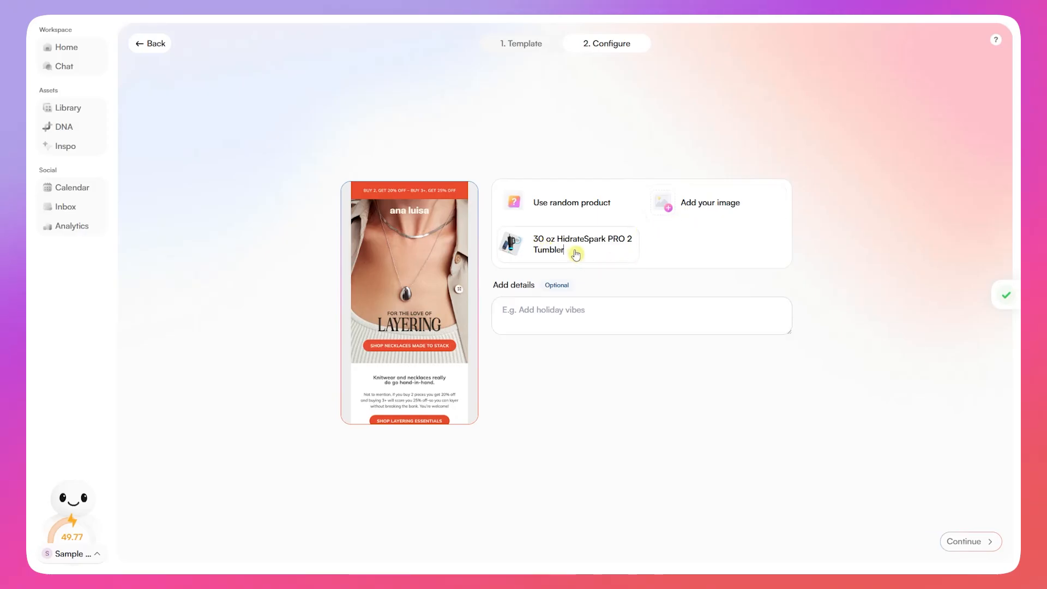
left_click(595, 321)
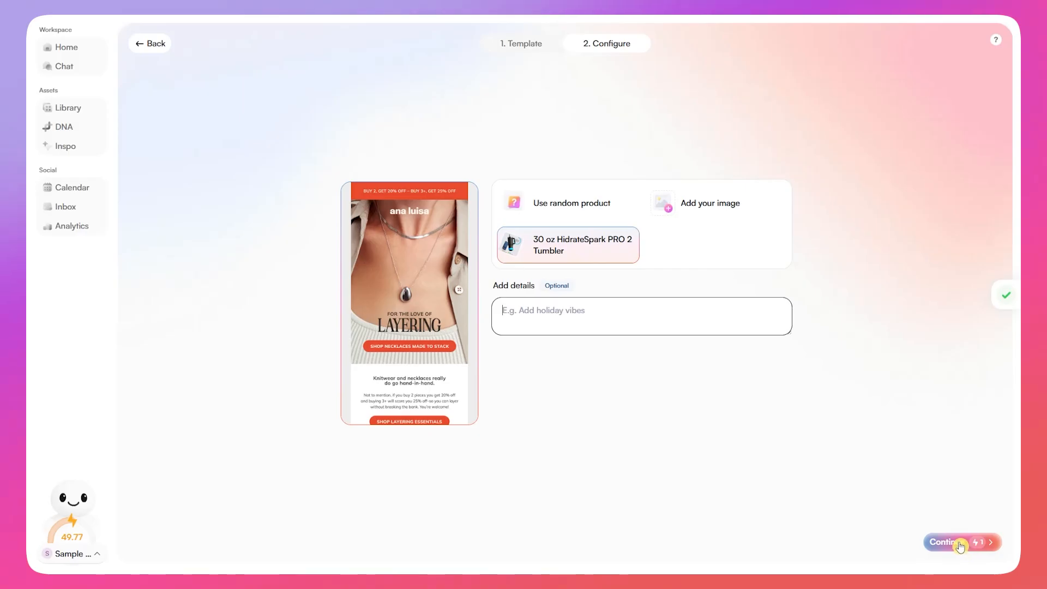
left_click(743, 312)
mouse_move(433, 211)
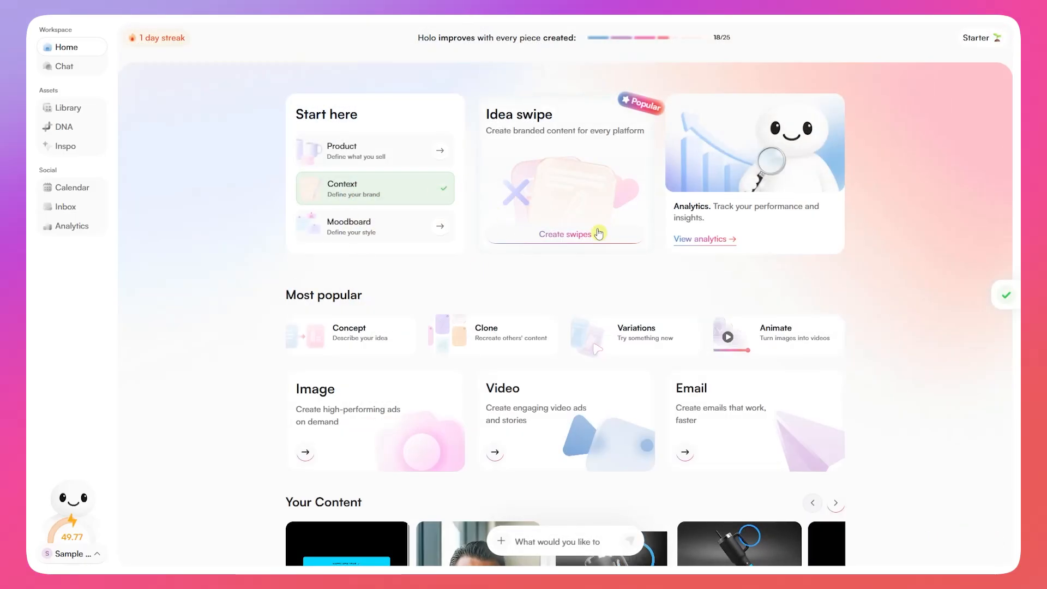
Open the assistant chat from the home page and start a new conversation.
scroll(479, 220, "down", 2)
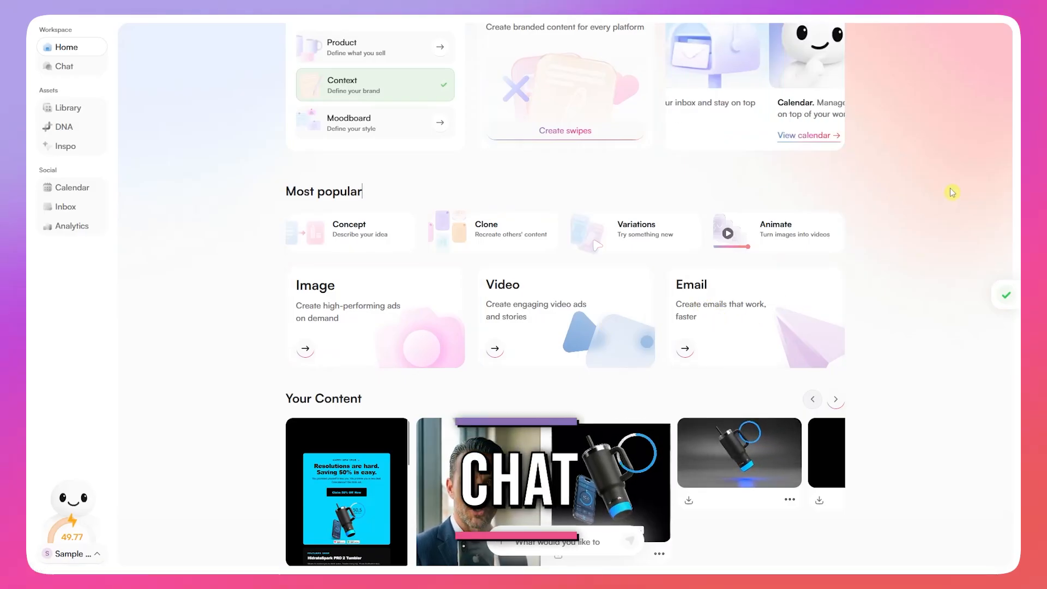
left_click(61, 69)
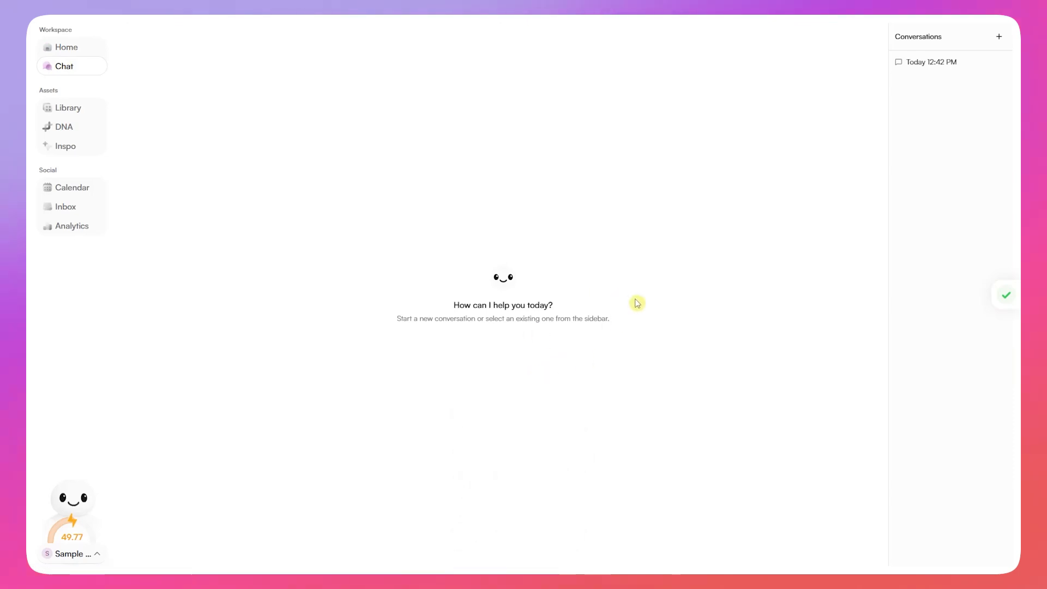
left_click(1000, 38)
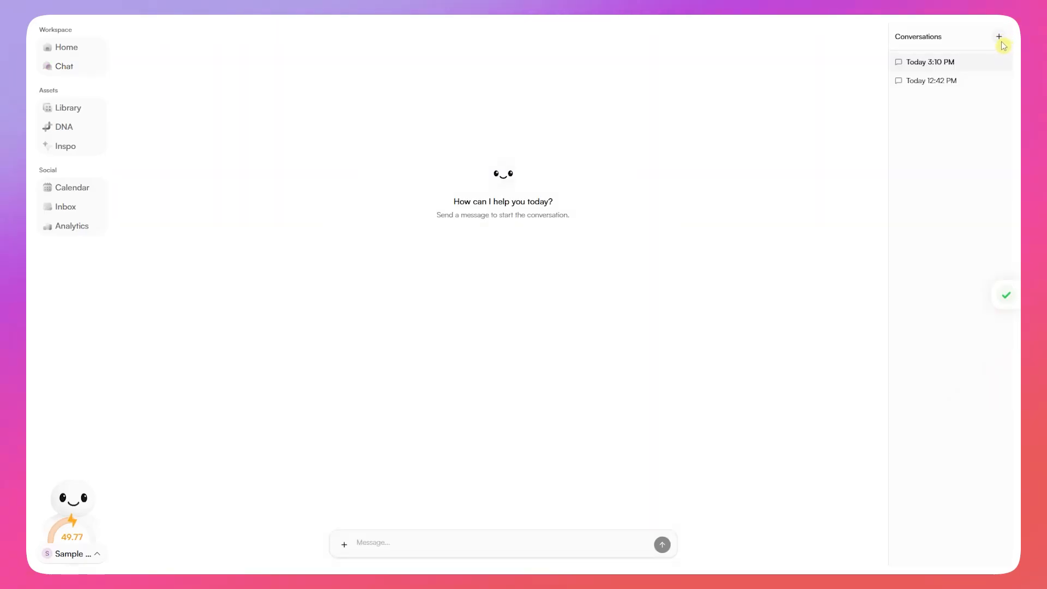
Write the chat prompt "Generate an image about this product in a gold color scheme.".
left_click(428, 546)
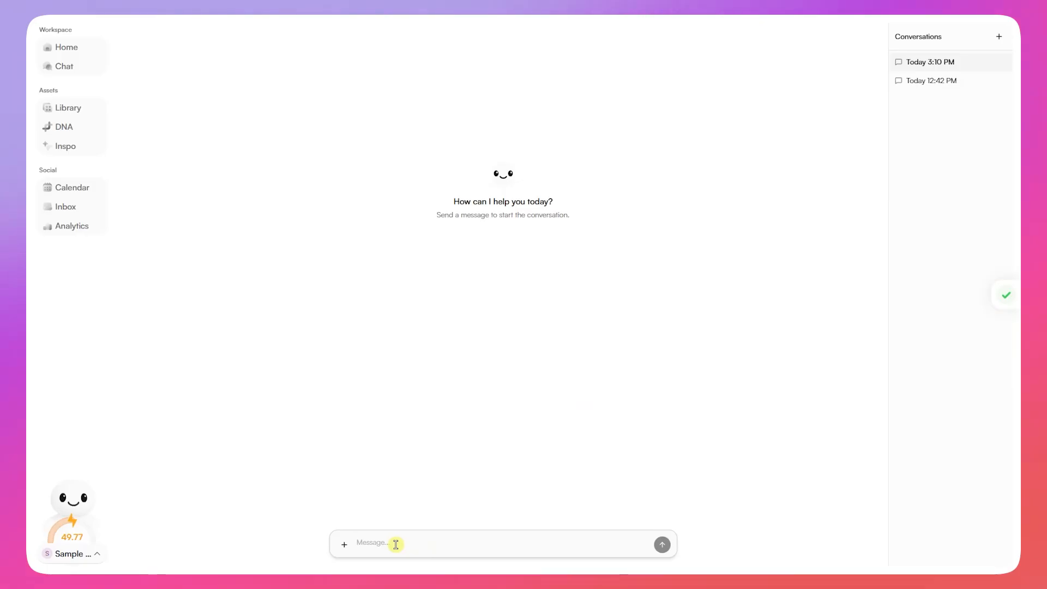
type("Generate an image")
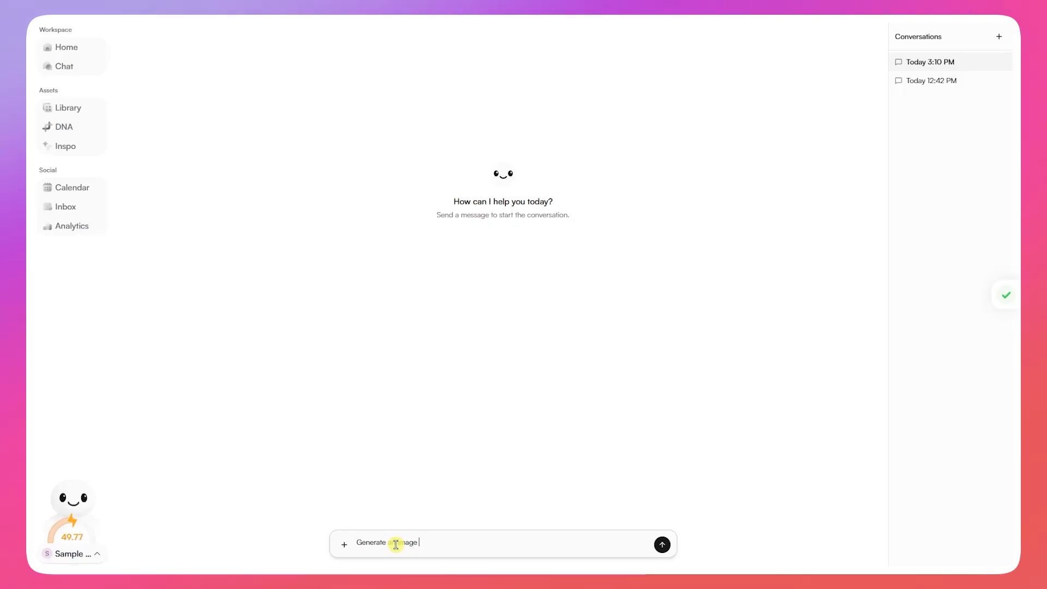
type(" about this product in an go")
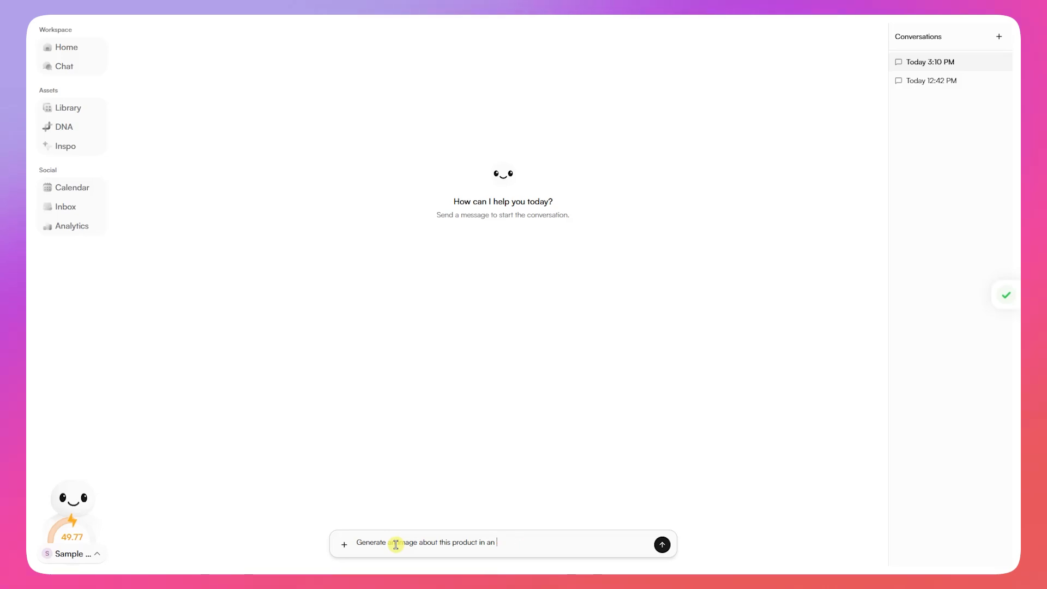
key("BackSpace")
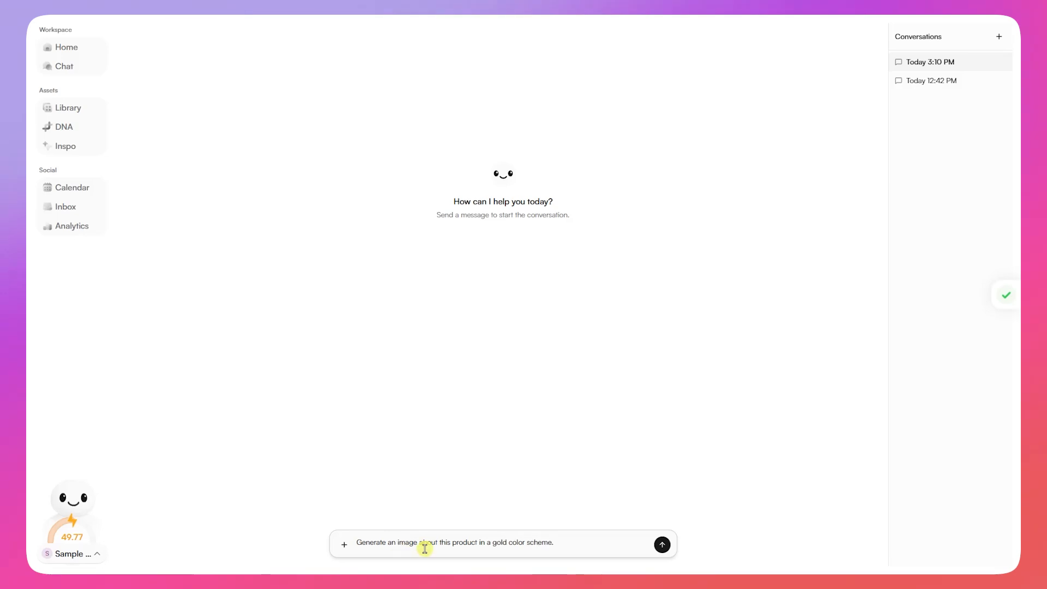
Attach the 30 oz HidrateSpark PRO 2 Tumbler product image to the gold color scheme prompt and send it.
left_click(344, 545)
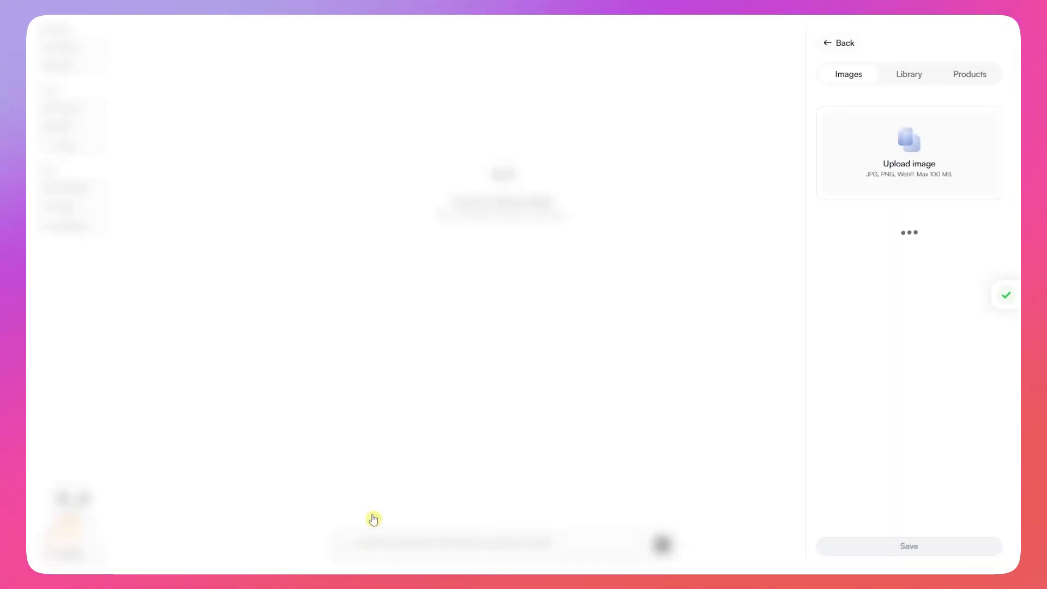
left_click(958, 77)
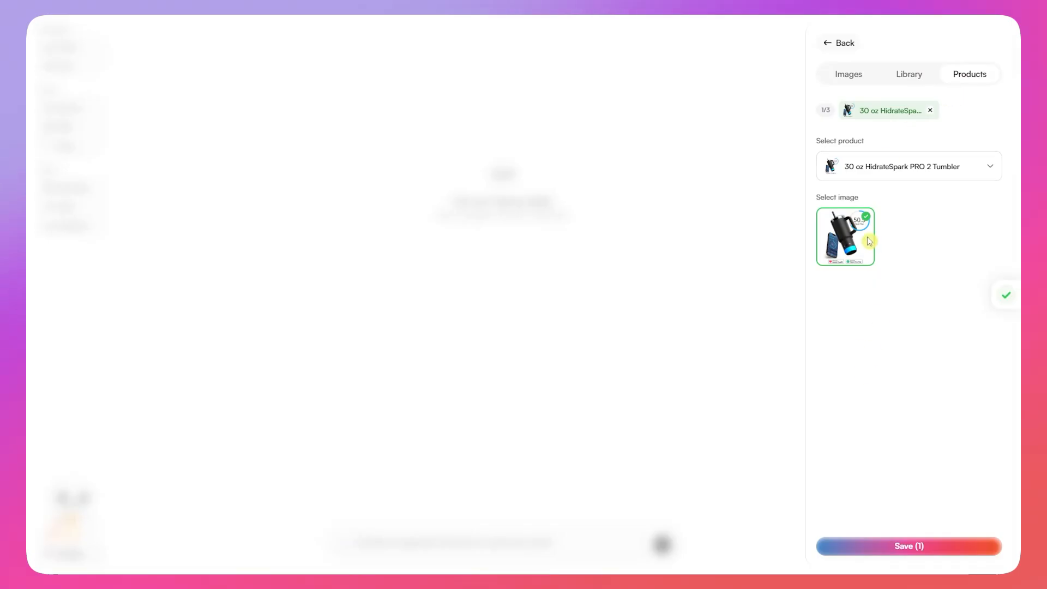
left_click(909, 546)
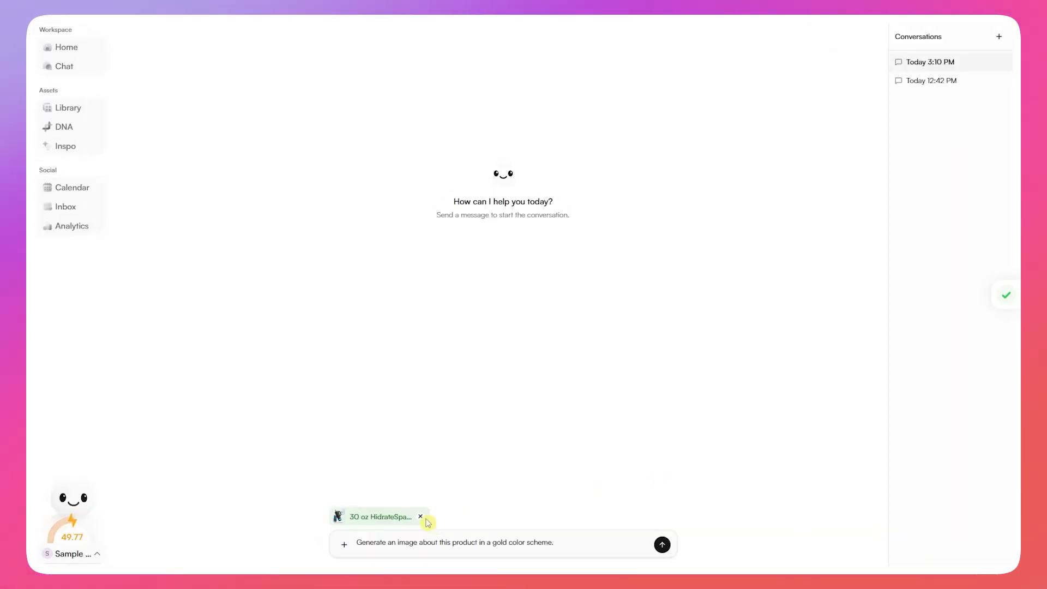
left_click(661, 546)
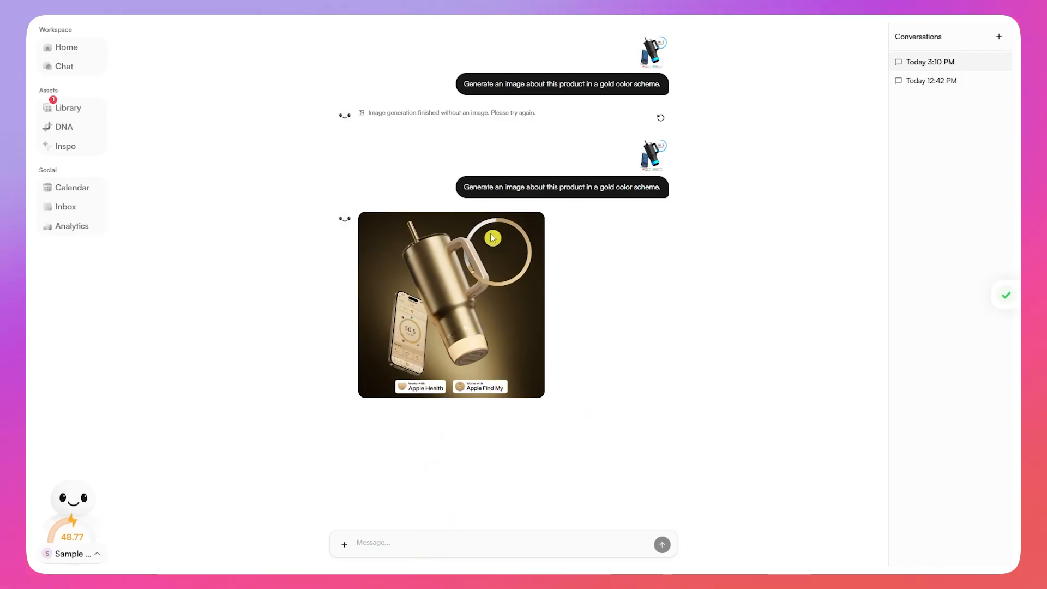
left_click(401, 540)
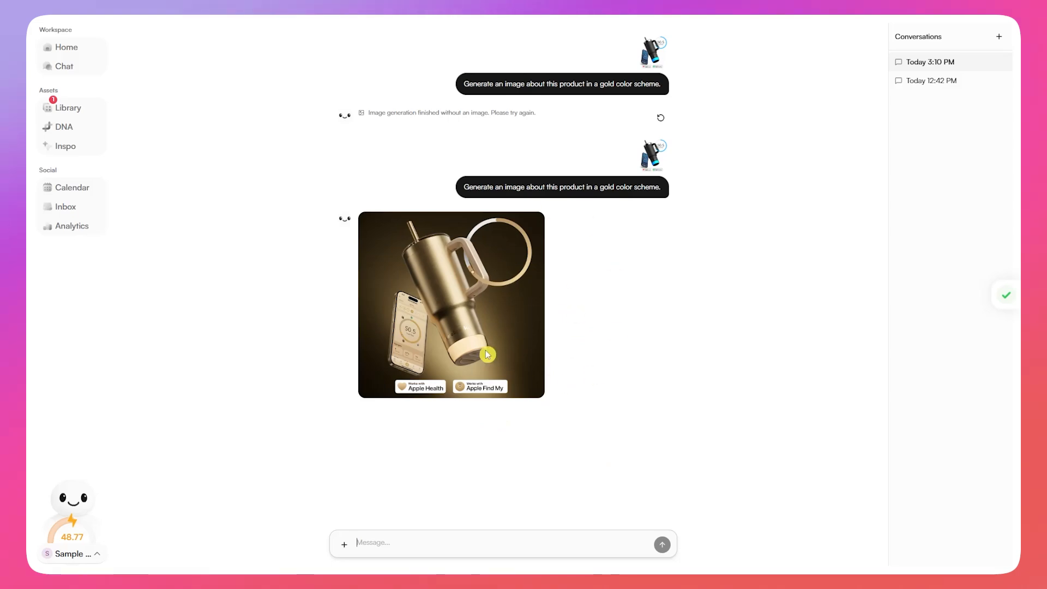
Browse the Inspo gallery and clone the DALI Beer ad with the Pilsener can.
left_click(60, 146)
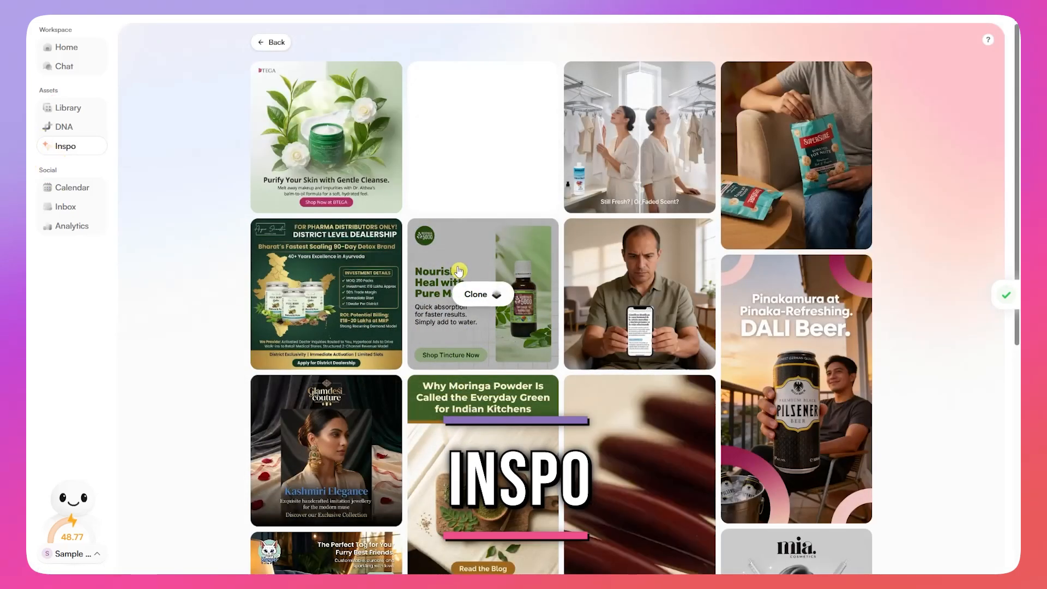
mouse_move(810, 396)
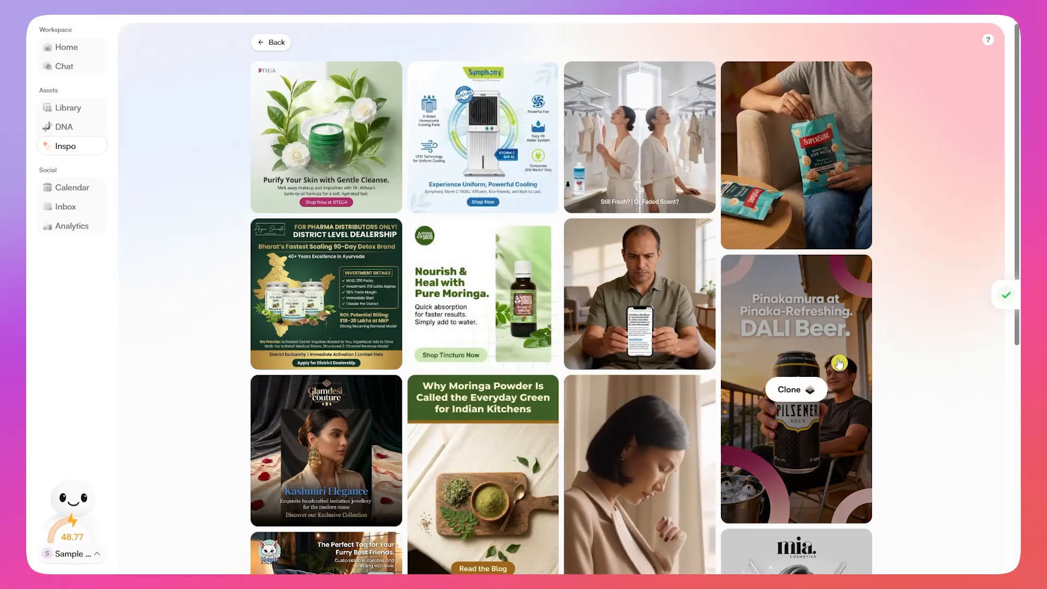
scroll(811, 397, "down", 5)
scroll(758, 251, "up", 2)
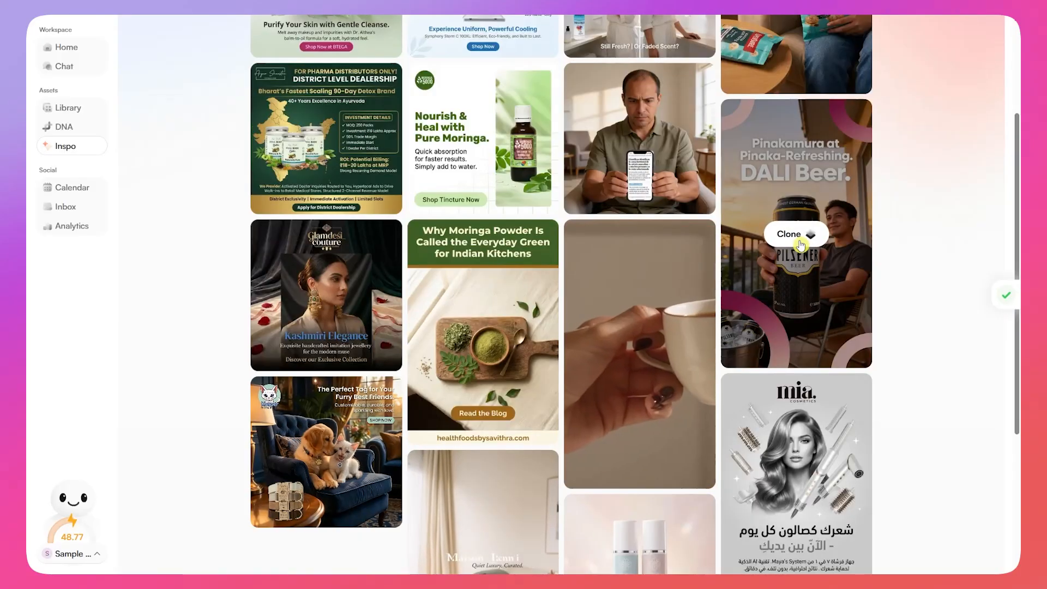
left_click(798, 240)
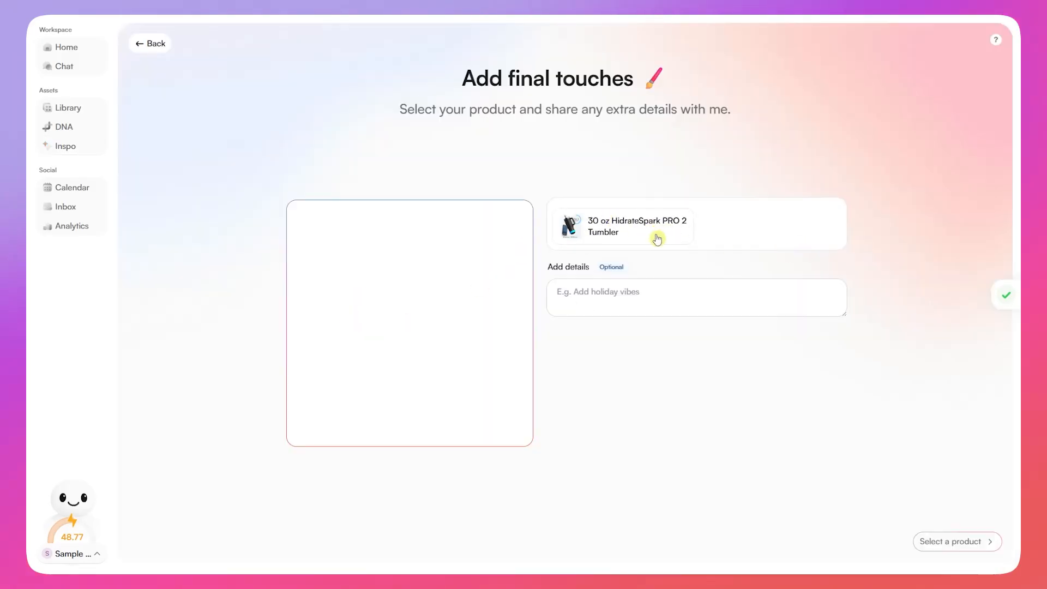
Select the 30 oz HidrateSpark PRO 2 Tumbler, add "replace the can with my water bottle product. Retain the rest of the image.", and generate the clone.
left_click(586, 229)
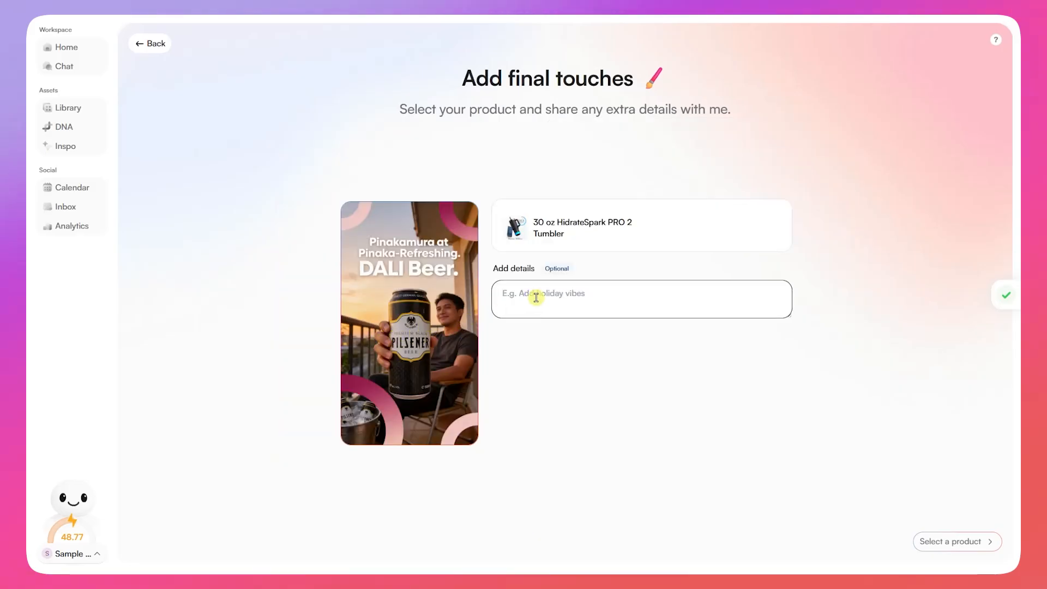
type("replace the can with my water bottle pro")
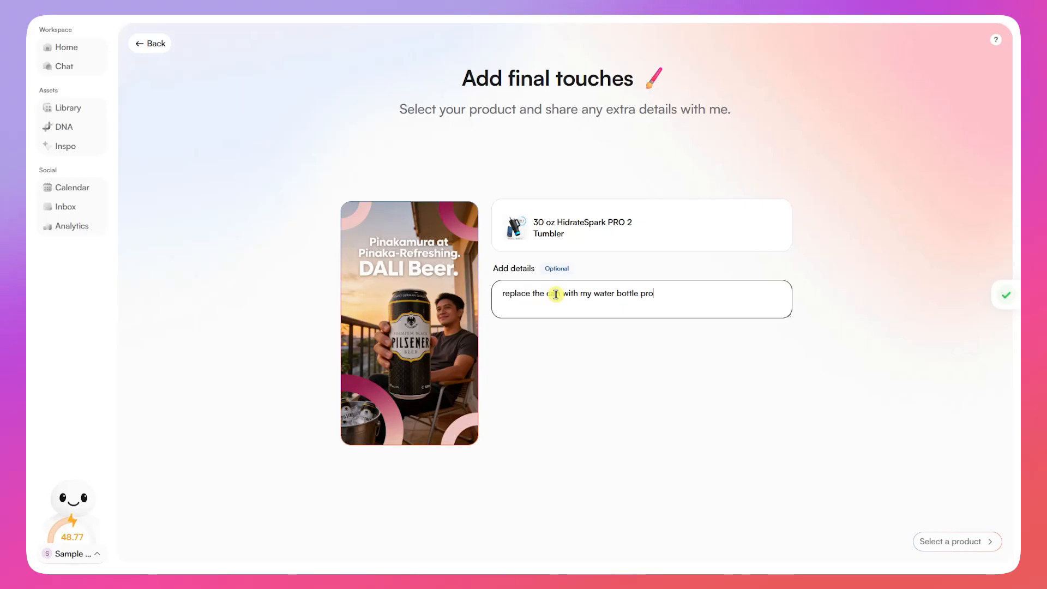
type("duct. Retain the rest of the image.")
left_click(768, 378)
left_click(582, 224)
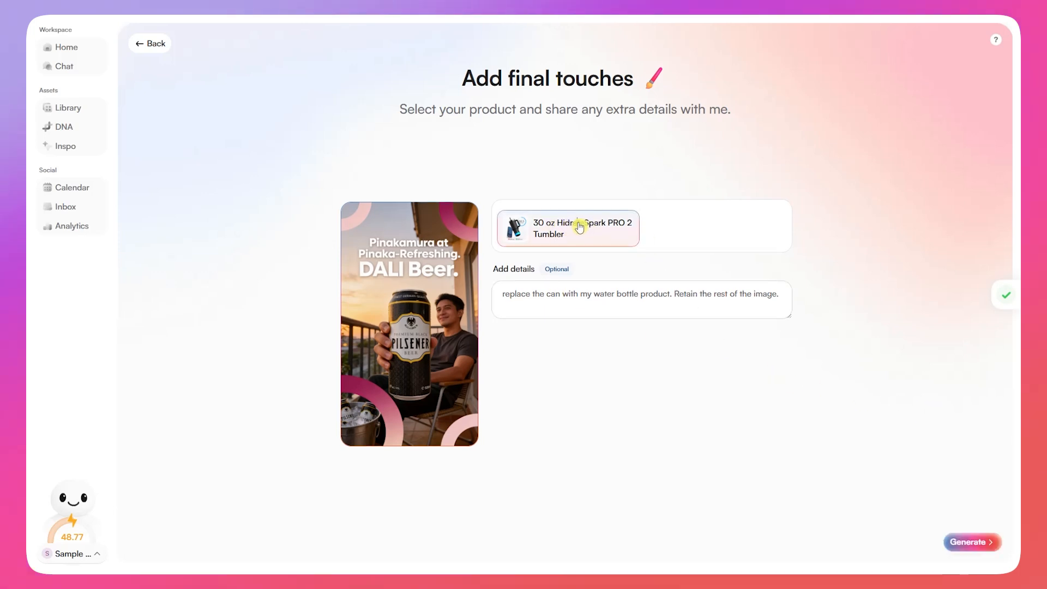
left_click(973, 543)
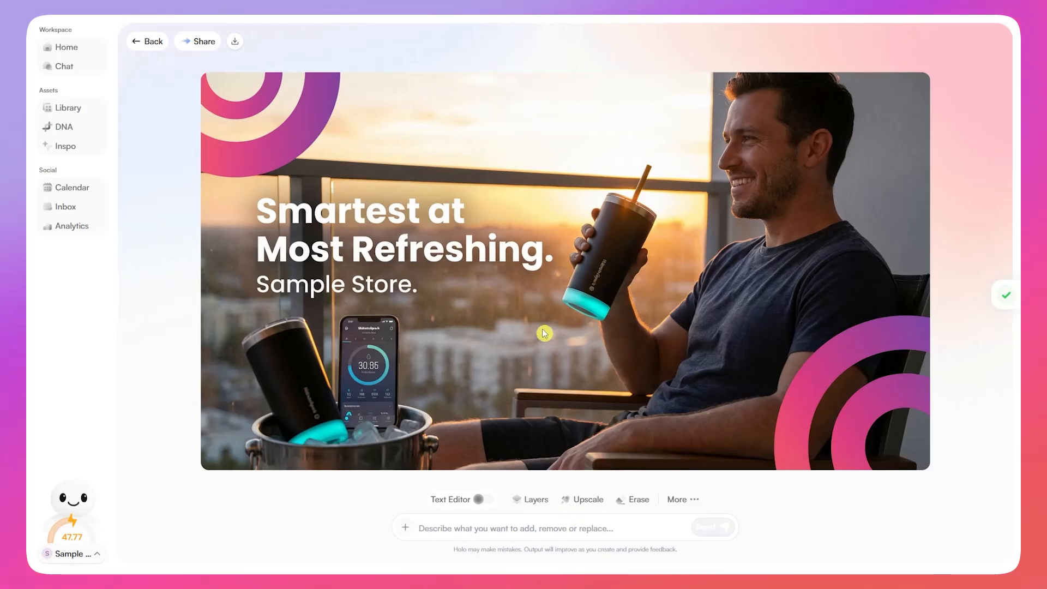
Leave the generated tumbler ad unedited and return to the Inspo gallery.
left_click(474, 527)
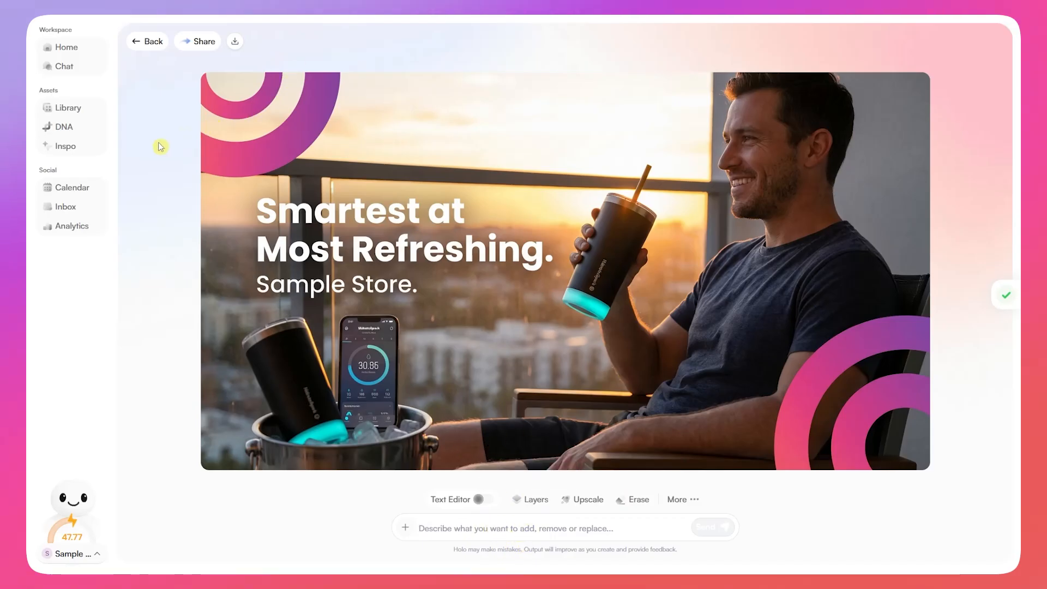
left_click(66, 149)
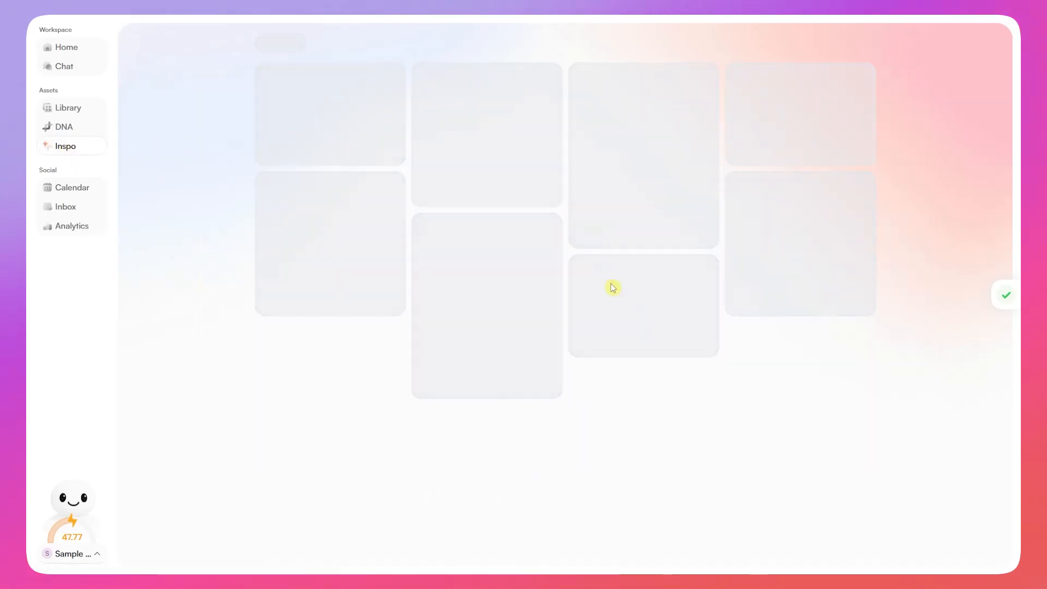
scroll(628, 295, "down", 10)
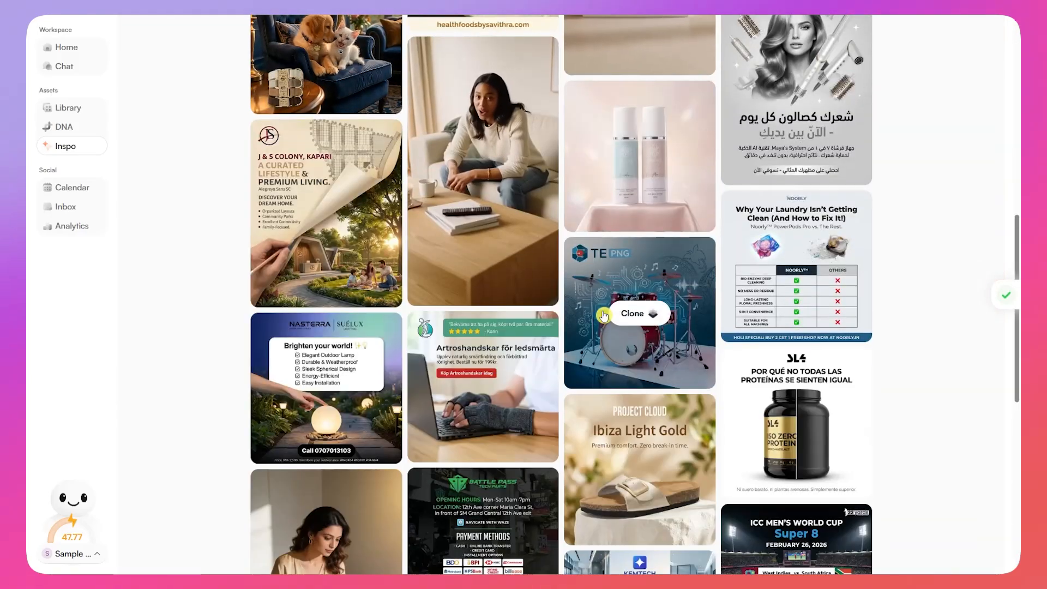
left_click(628, 314)
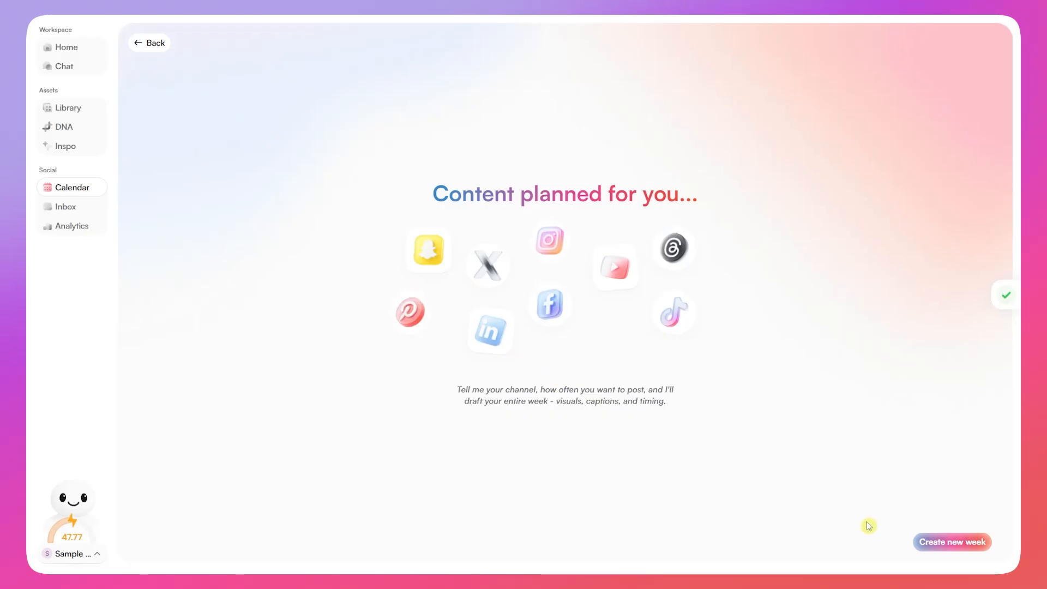
Create a new week in the content calendar, choose Facebook as the platform and start connecting it.
left_click(931, 543)
left_click_drag(375, 258, 603, 264)
left_click(612, 250)
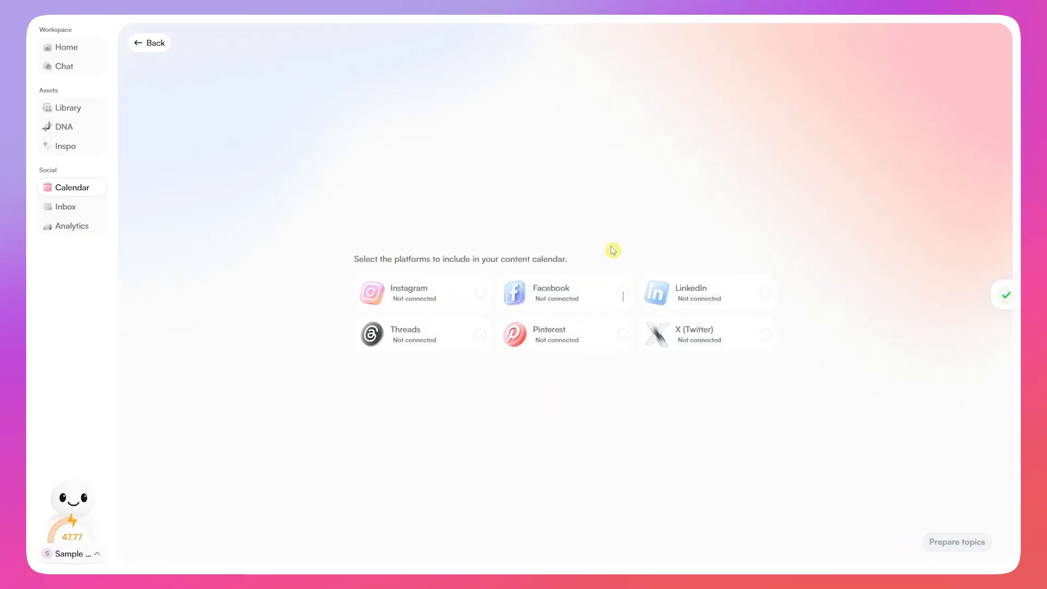
left_click(589, 284)
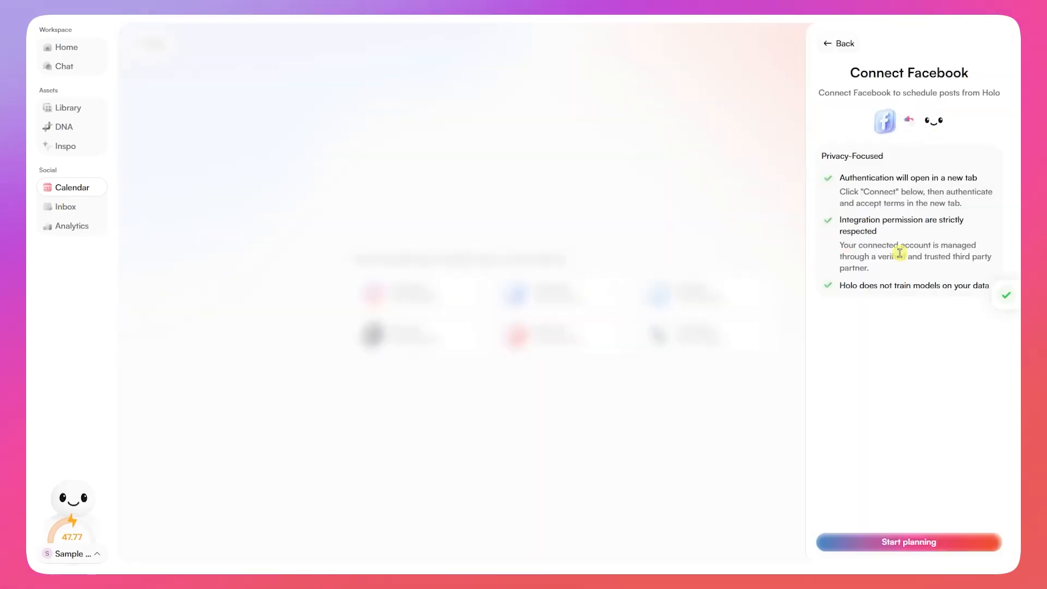
left_click(904, 544)
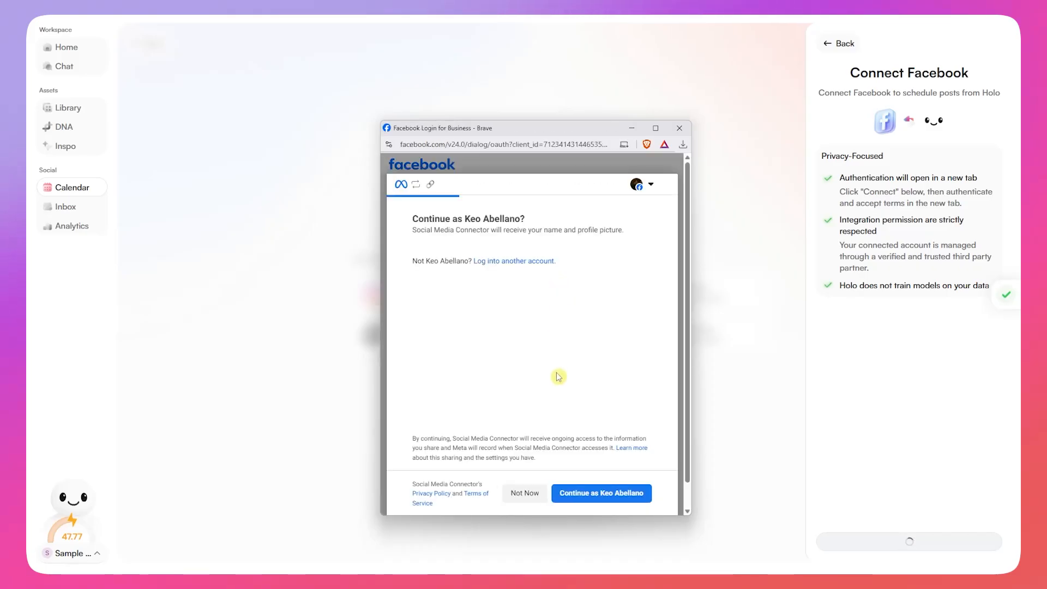
Continue with the signed-in Facebook account and give Social Media Connector access to the Tutorial Metaxxx page only.
scroll(543, 290, "down", 1)
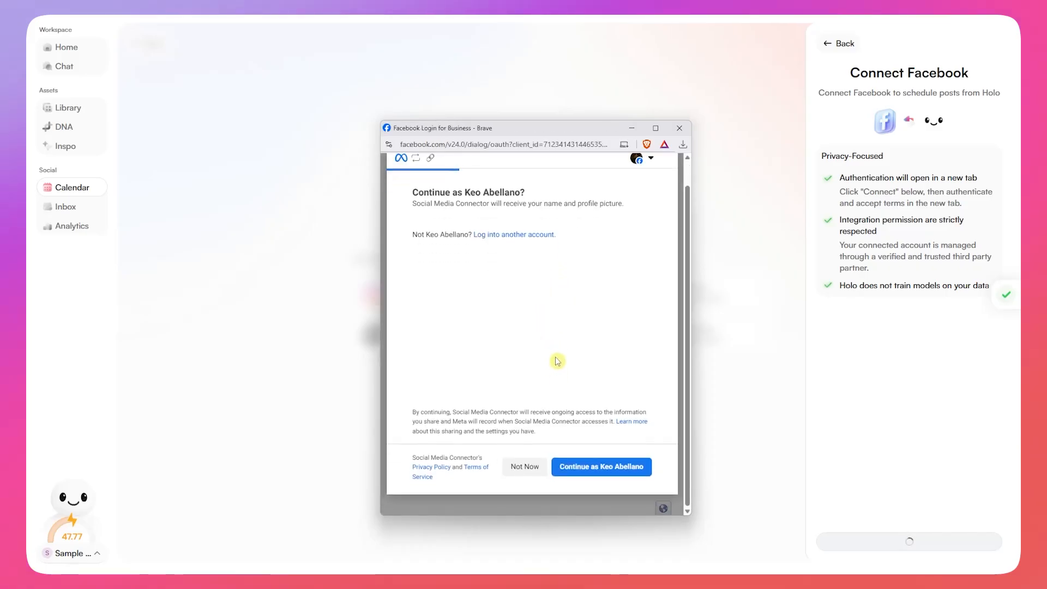
left_click(581, 467)
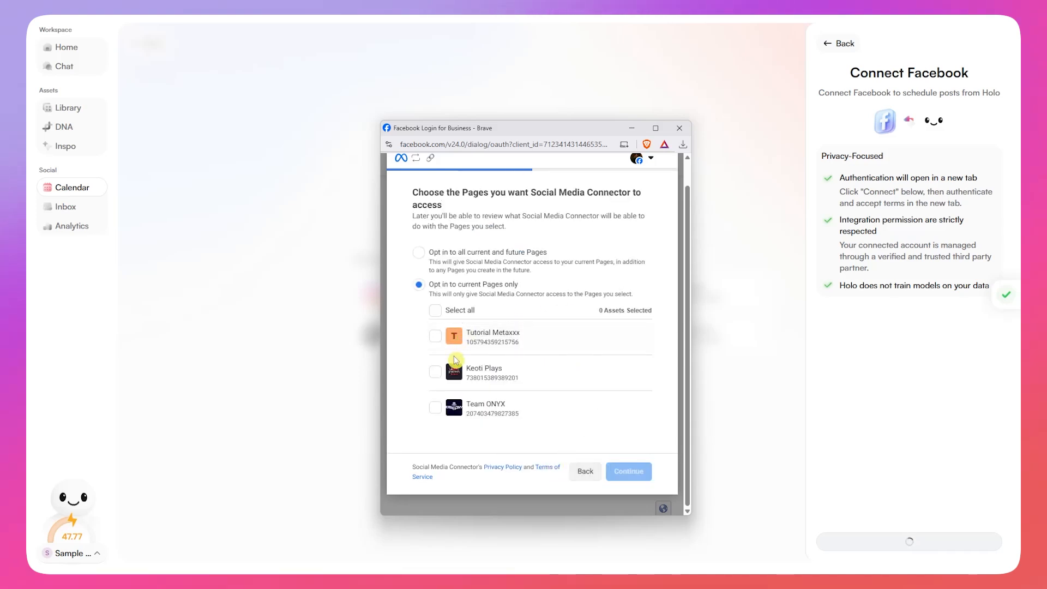
left_click(435, 336)
left_click(634, 474)
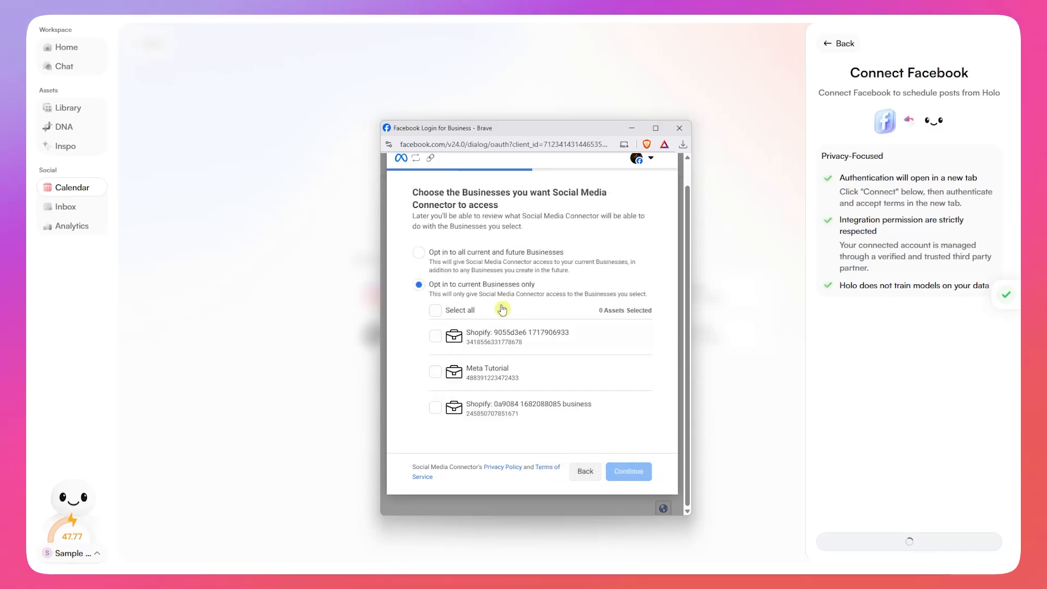
Grant access to the first listed Shopify business and the Meta Tutorial business, and approve the Facebook connection.
left_click(462, 338)
left_click(477, 368)
left_click(459, 334)
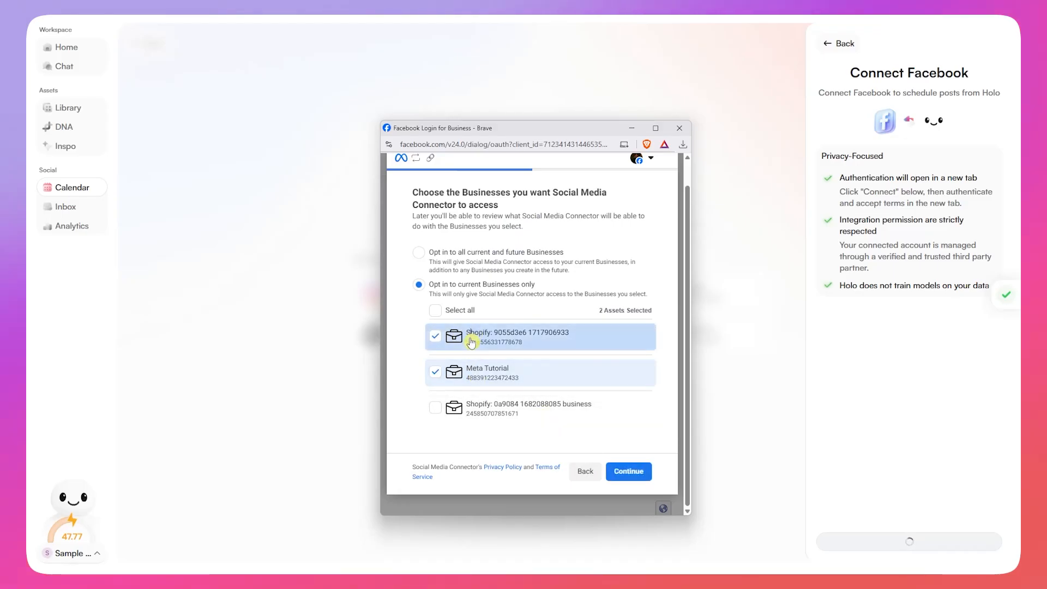
left_click(628, 473)
left_click(627, 473)
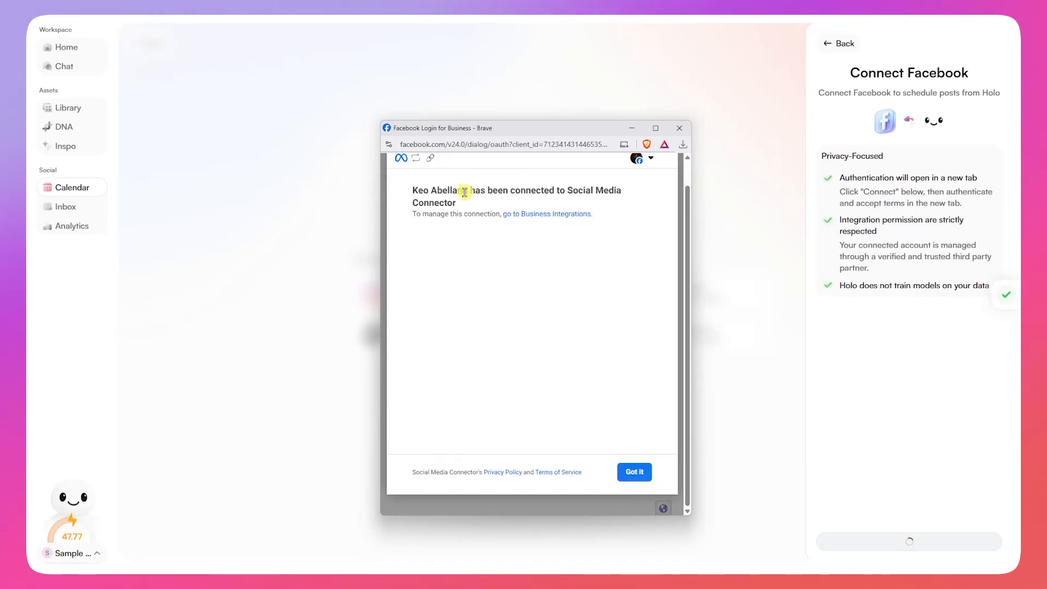
Finish the Facebook authorization and connect the Tutorial Metaxxx page for posting.
left_click_drag(464, 192, 612, 201)
left_click(634, 472)
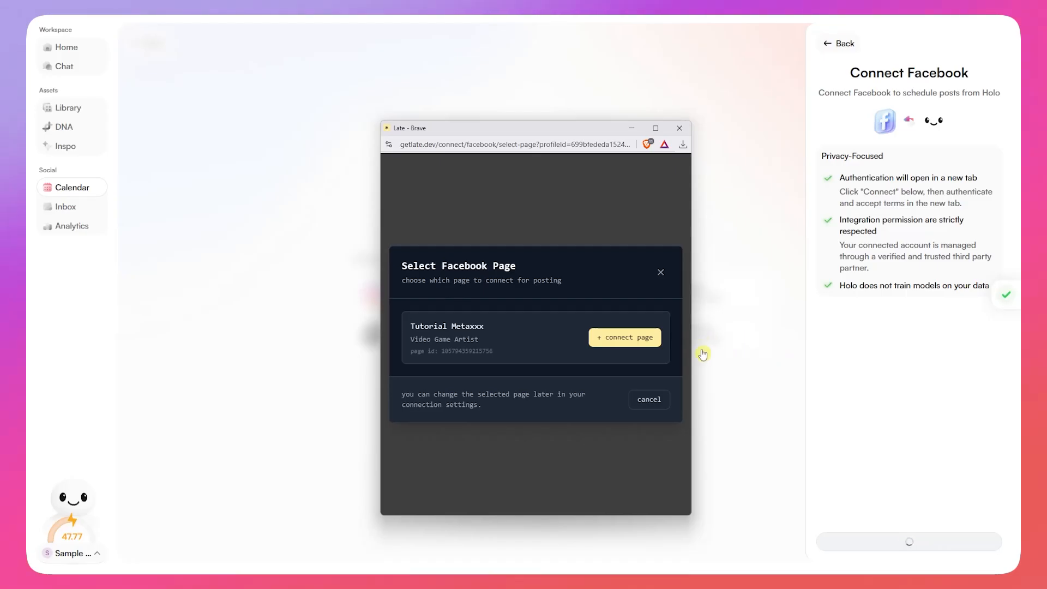
left_click(636, 348)
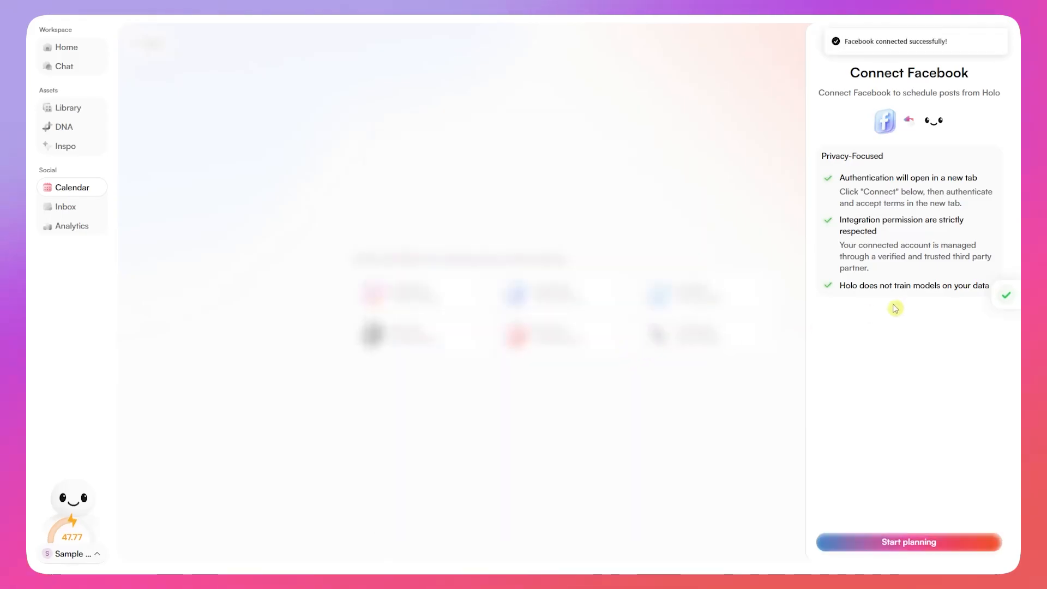
Start planning with the connected Facebook channel, prepare the weekly topics and review the image post and story settings.
left_click_drag(857, 40, 960, 39)
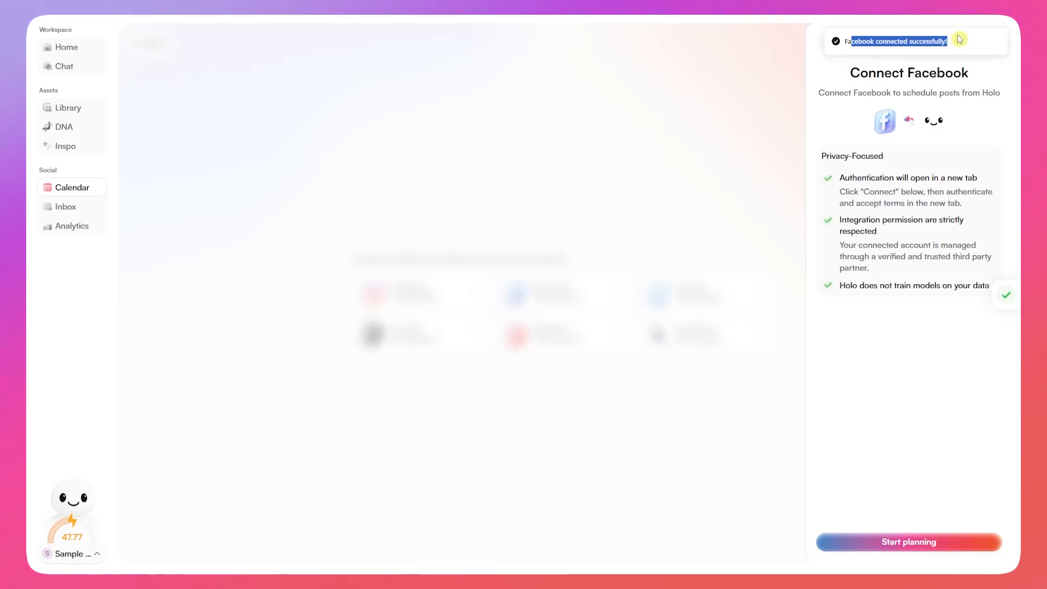
left_click(905, 540)
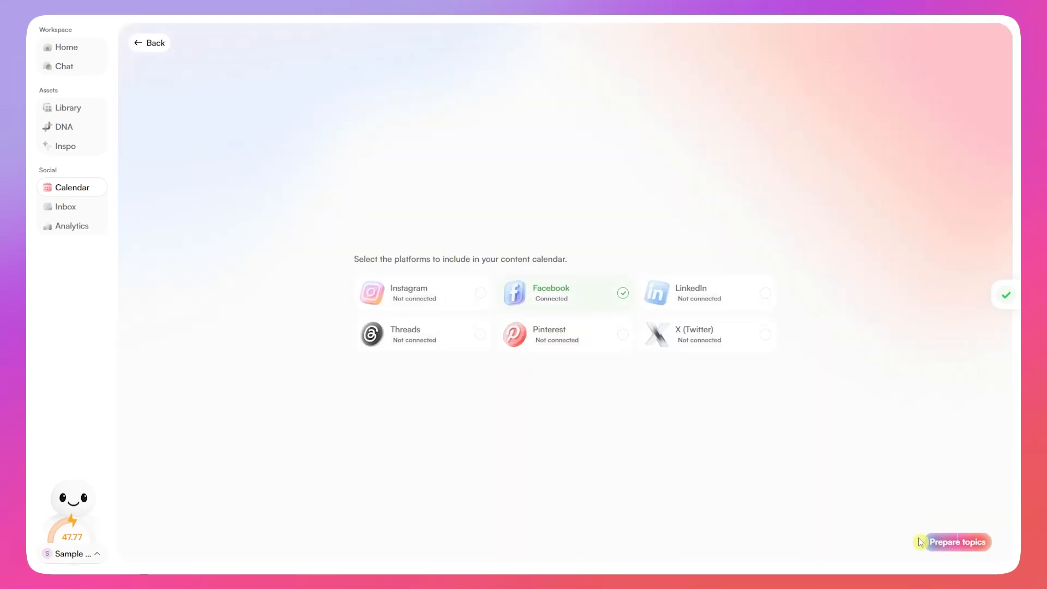
left_click(971, 545)
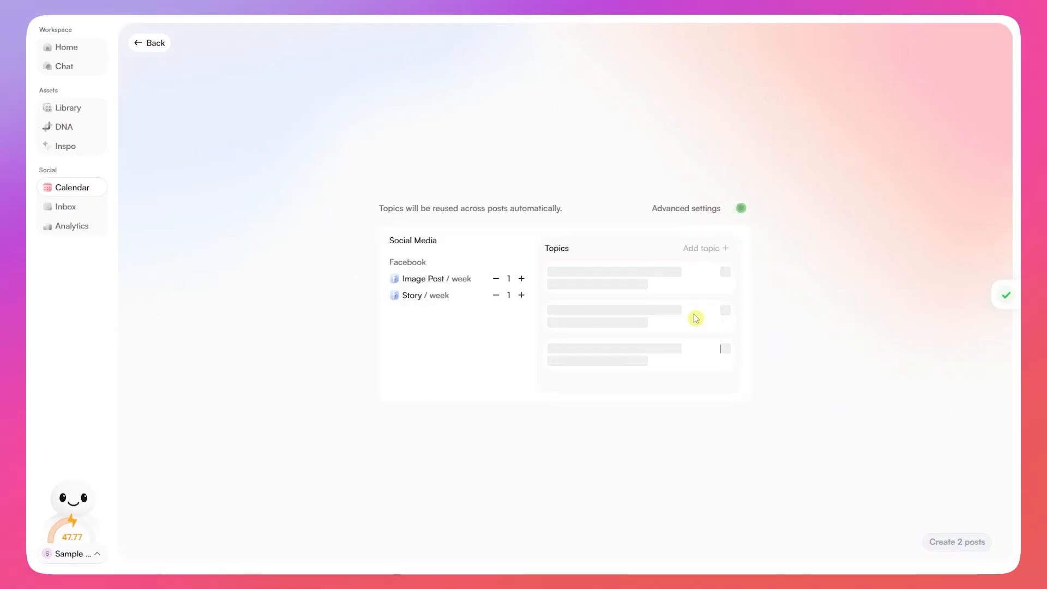
left_click_drag(386, 213, 585, 203)
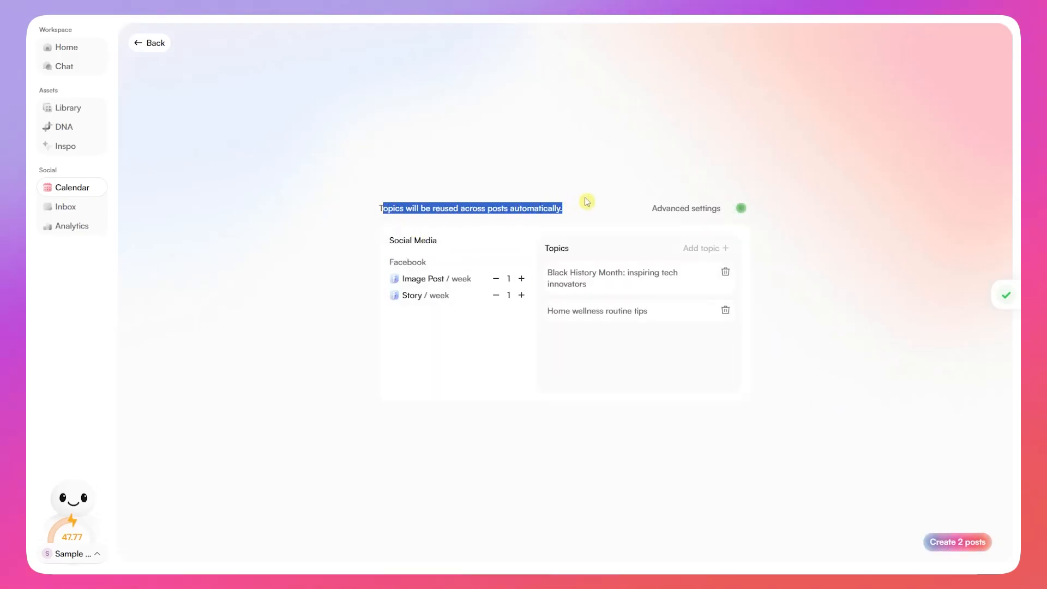
left_click(497, 330)
left_click_drag(407, 281, 440, 295)
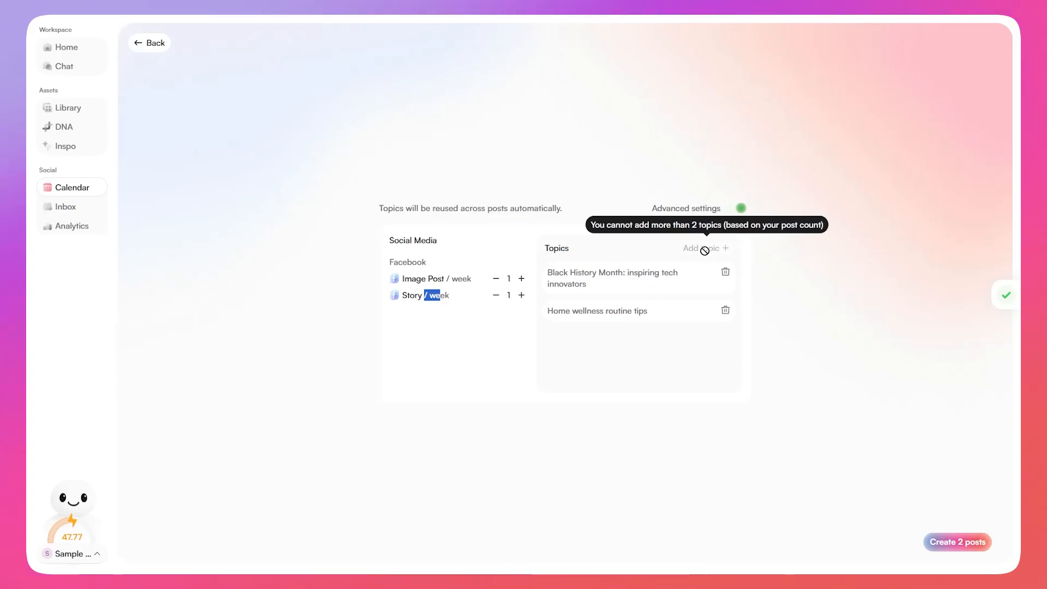
Try raising the Facebook image posts to 4 per week and return them to 1.
left_click(524, 285)
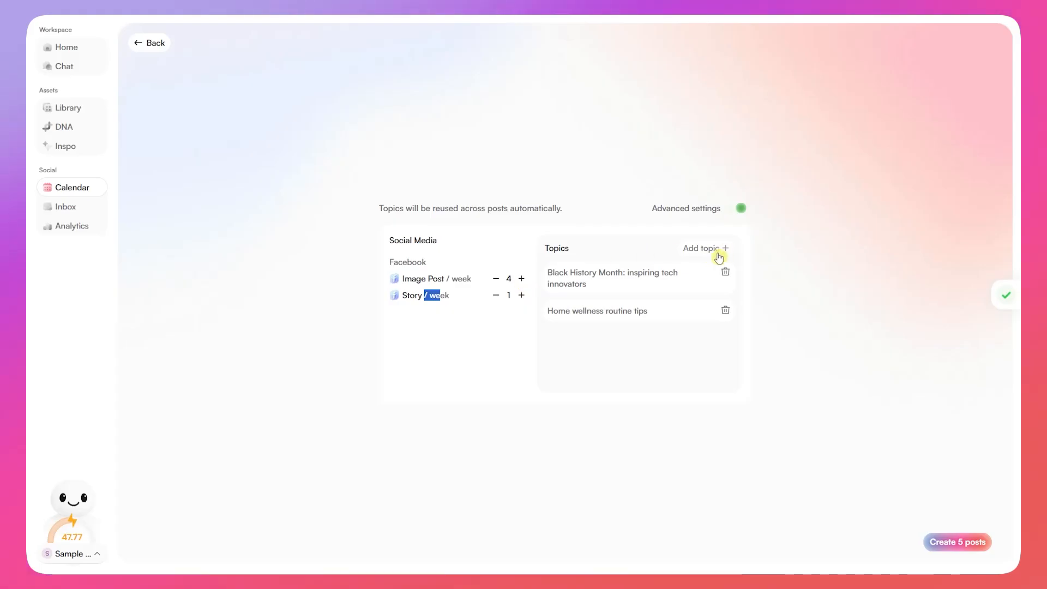
left_click(498, 281)
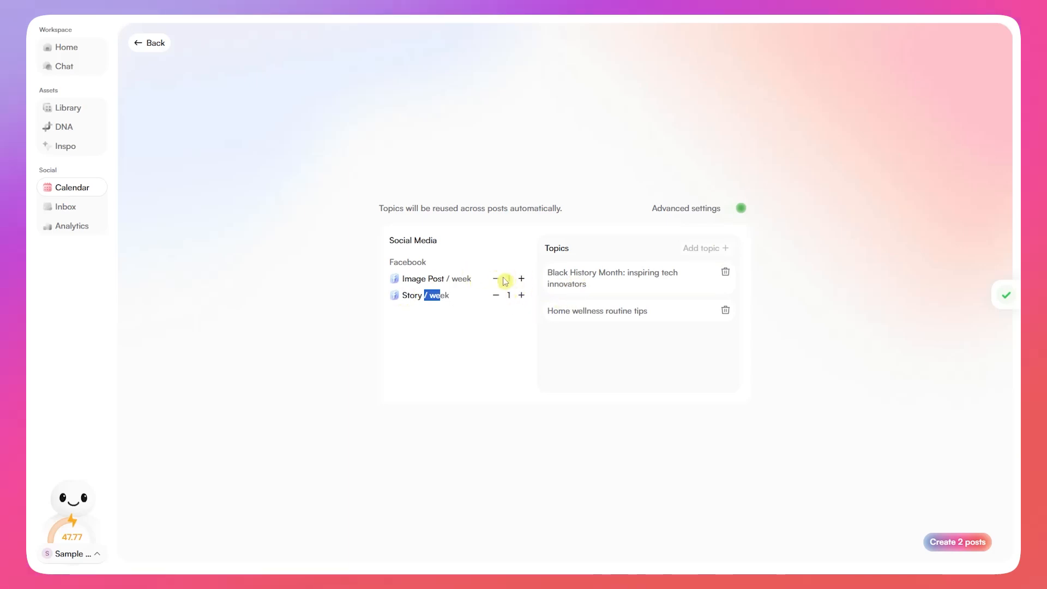
left_click(654, 352)
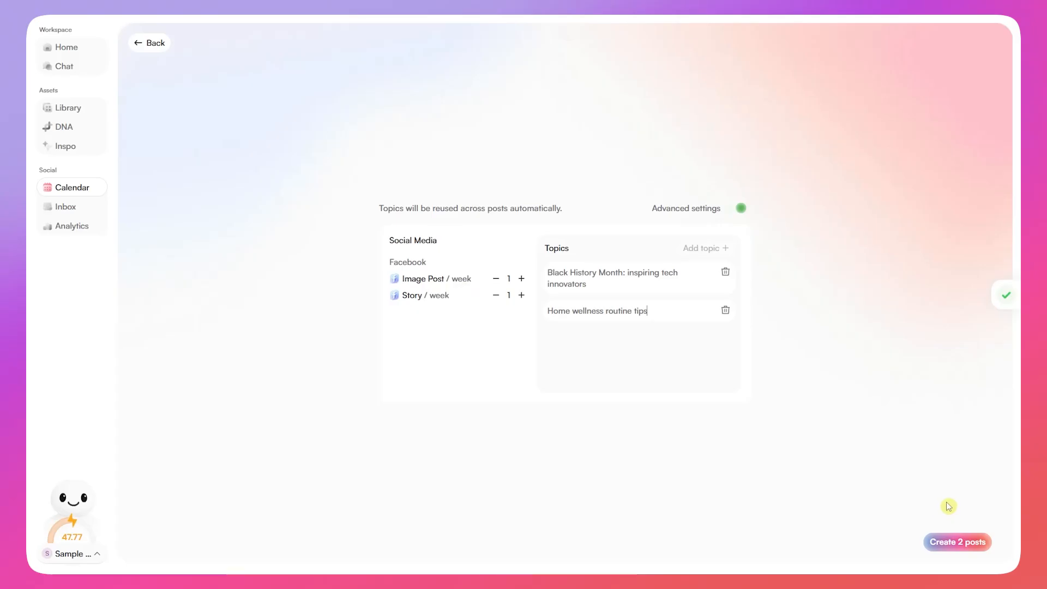
Create the 2 planned Facebook posts for the week of Feb 23 - Mar 1.
left_click(950, 548)
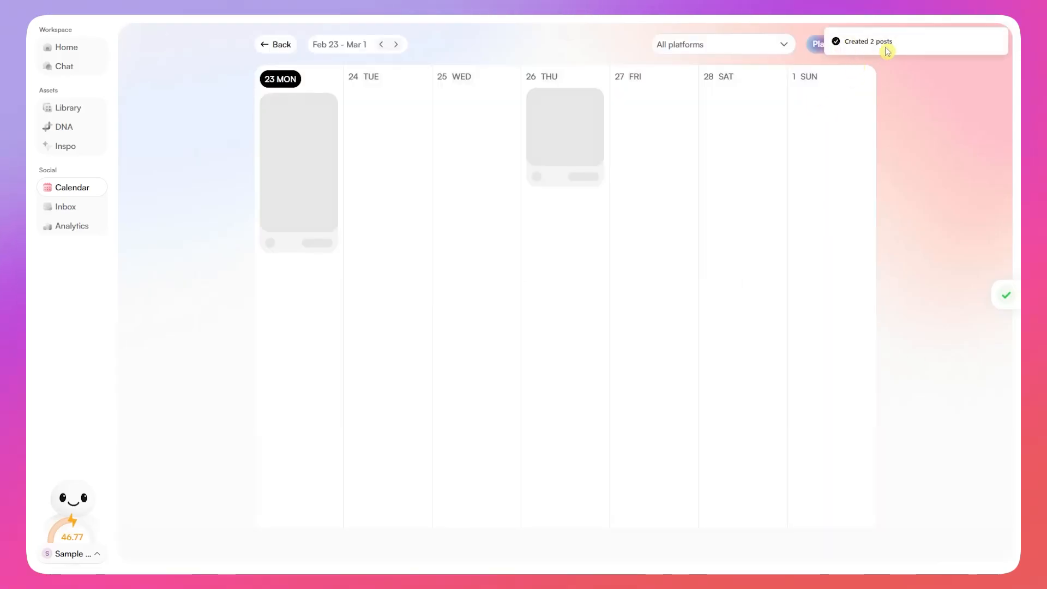
mouse_move(360, 188)
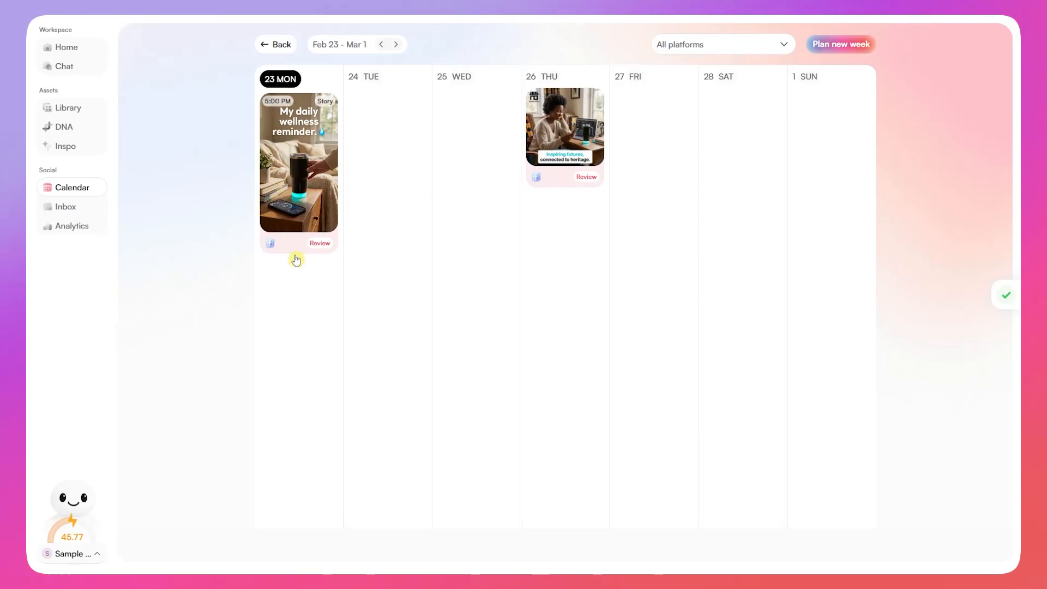
mouse_move(454, 121)
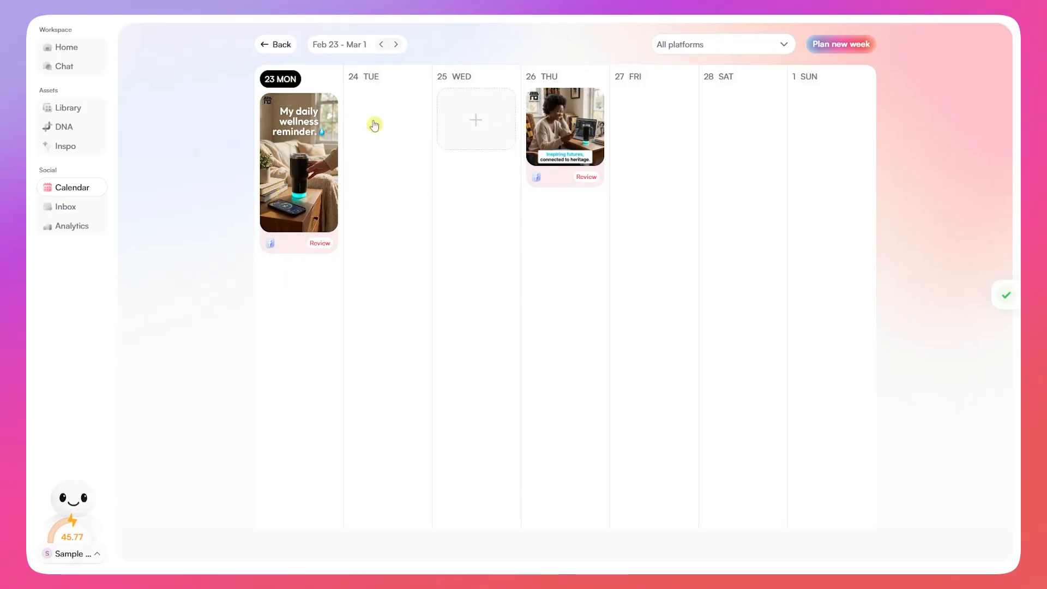
Review the "My daily wellness reminder" Facebook story and schedule it for Monday, February 23 at 5:00 PM.
left_click(299, 151)
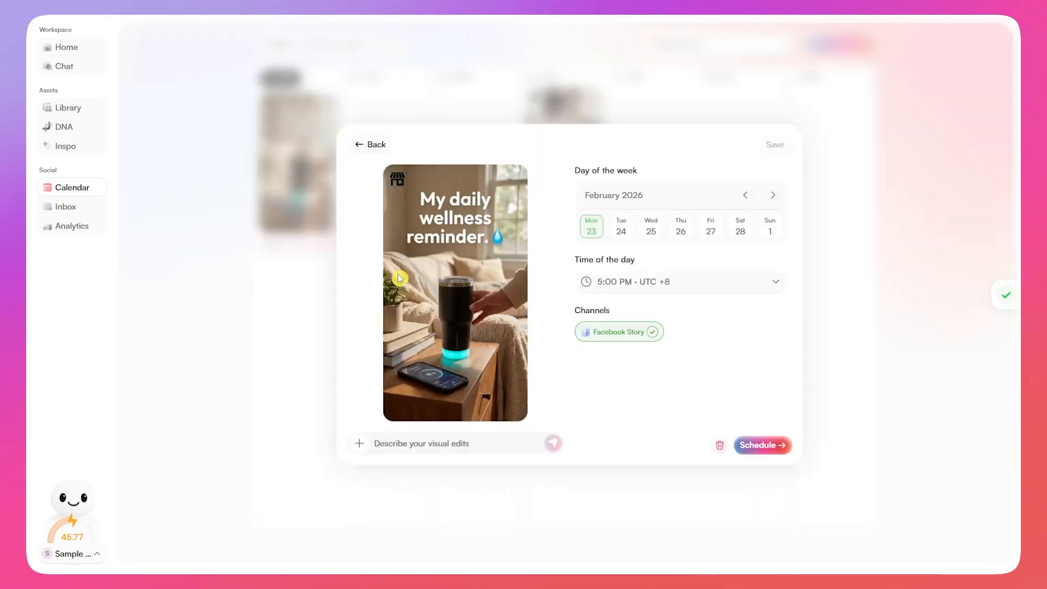
left_click(425, 437)
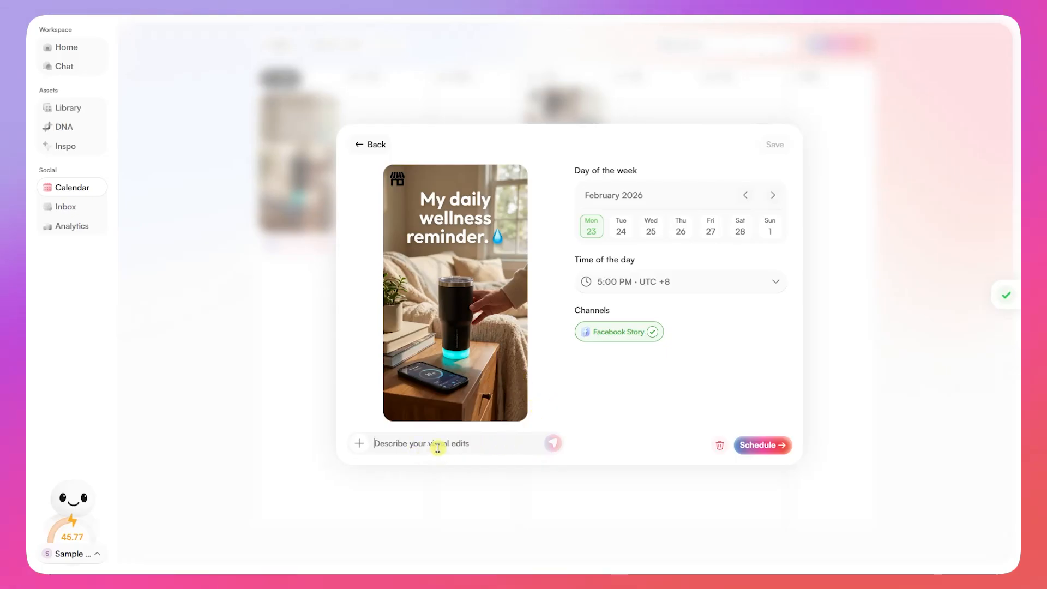
left_click(360, 444)
left_click(488, 286)
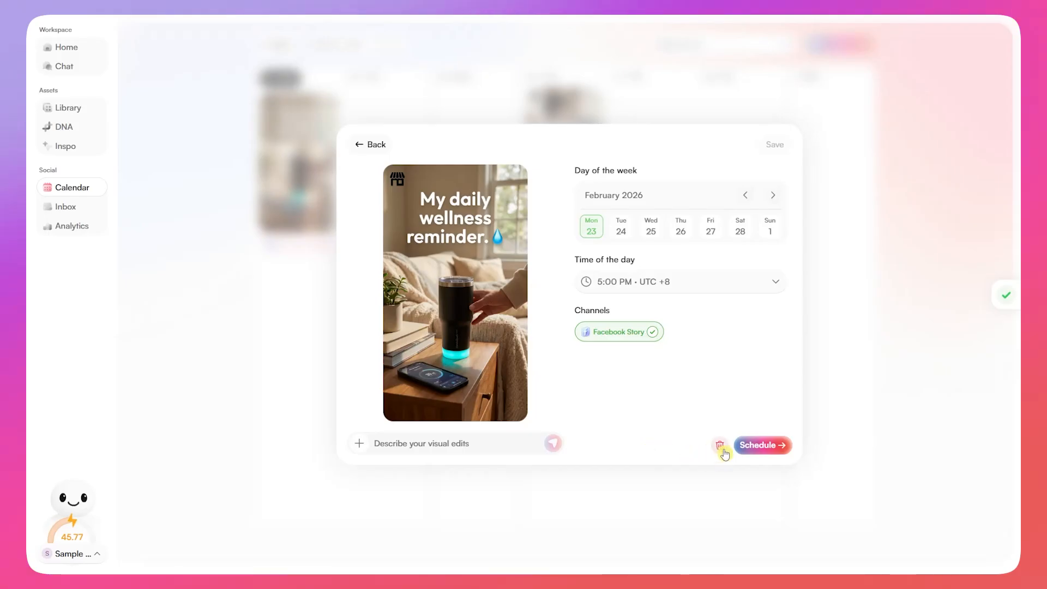
left_click(762, 444)
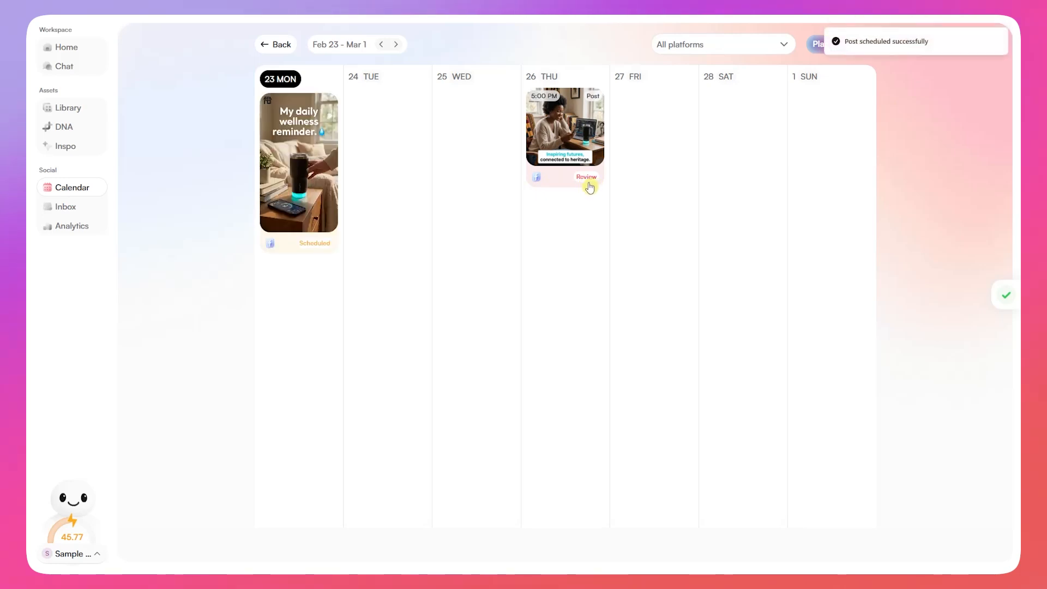
Review the "Inspiring futures, connected to heritage" Facebook post and schedule it for Thursday, February 26 at 5:00 PM.
left_click(559, 186)
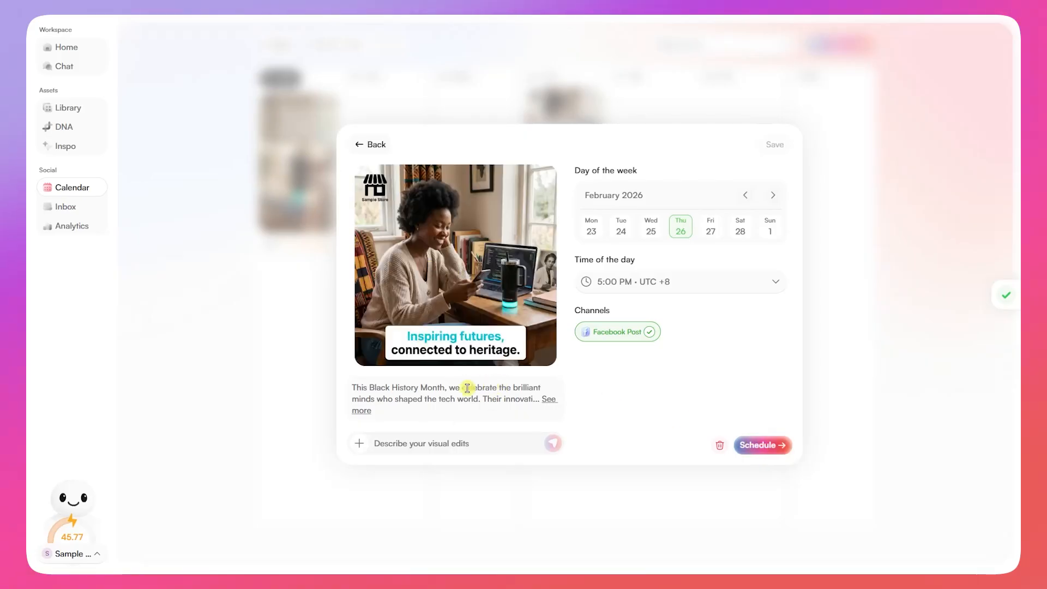
left_click(767, 449)
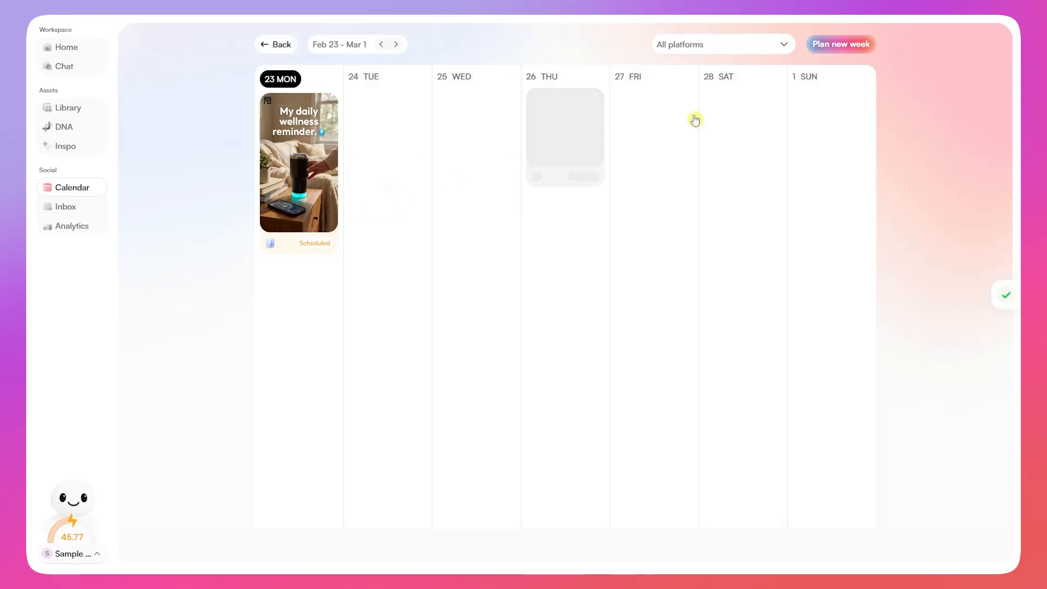
left_click(816, 46)
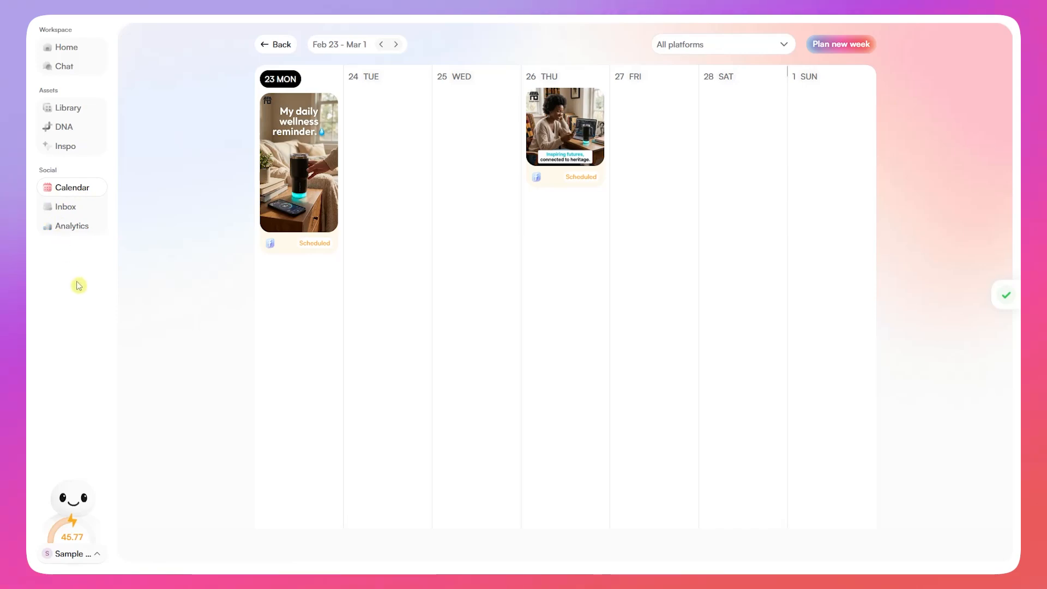
Browse all generated visuals in the Library and view the details of the "Back By Popular Demand" tumbler ad.
left_click(79, 114)
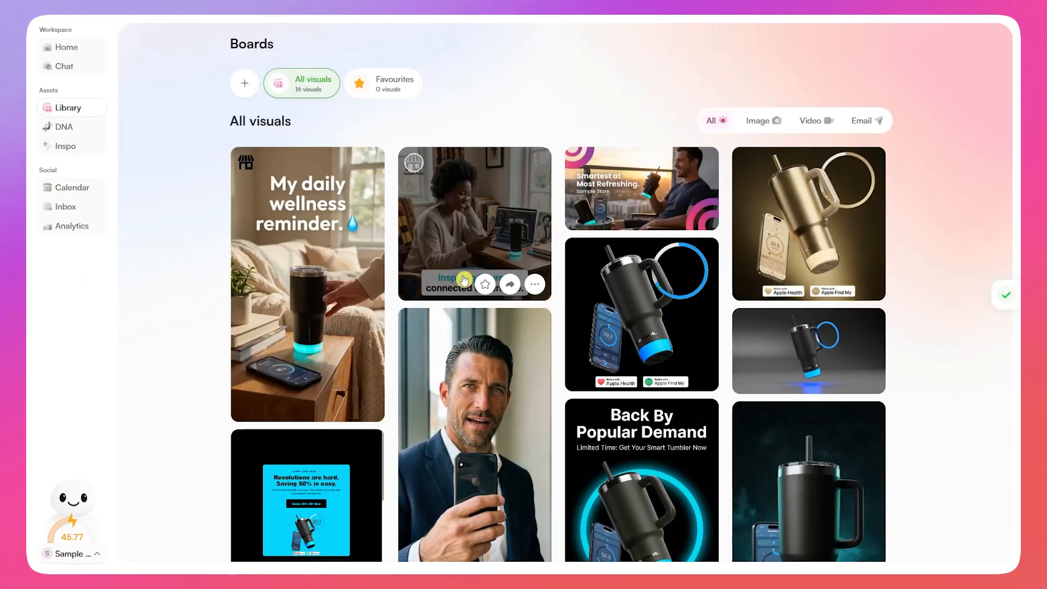
scroll(719, 362, "down", 5)
scroll(561, 295, "up", 5)
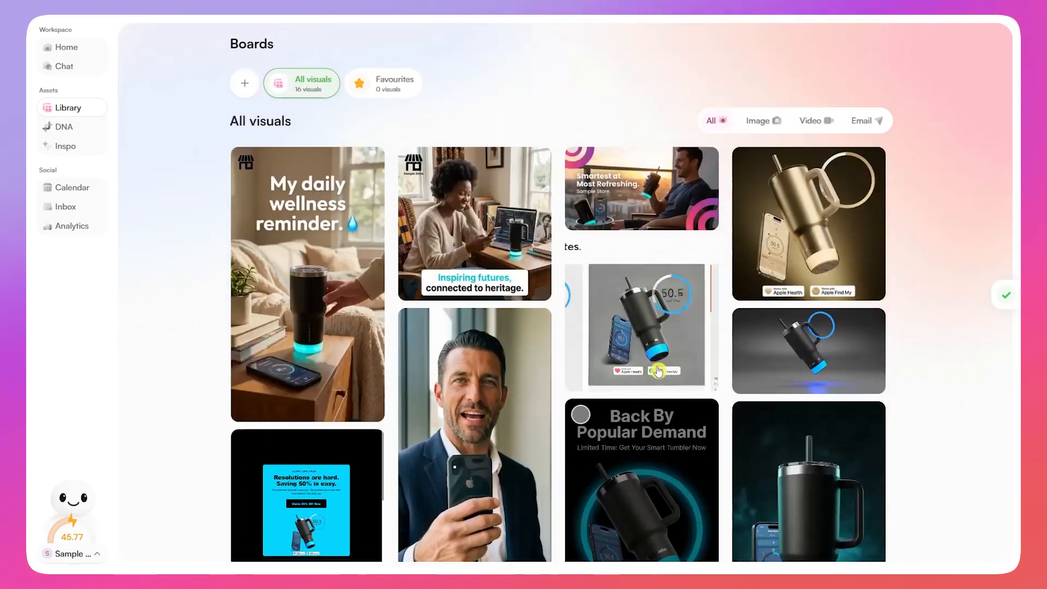
scroll(567, 315, "down", 5)
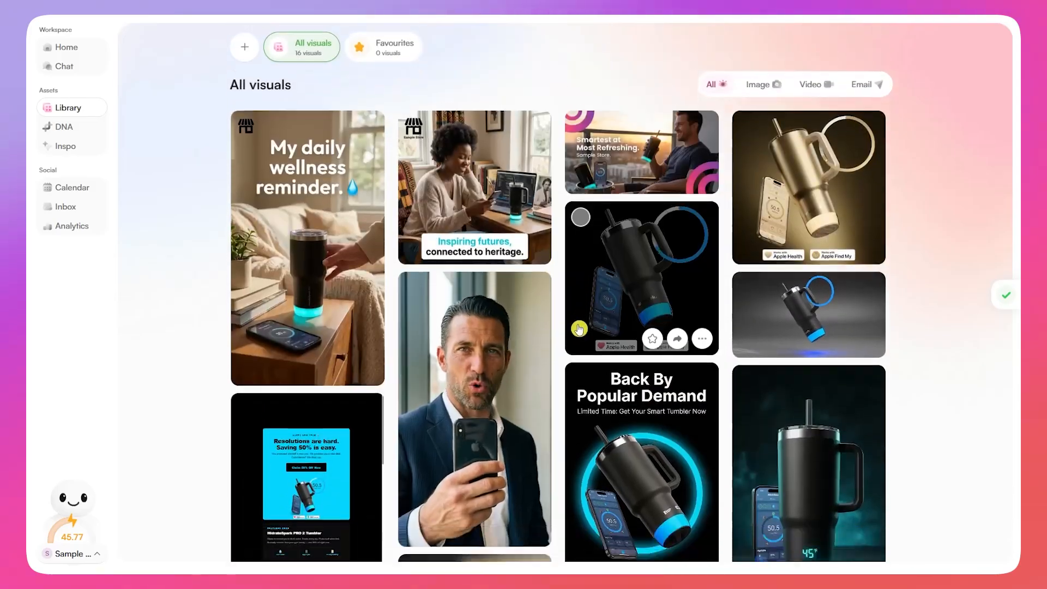
scroll(568, 315, "down", 5)
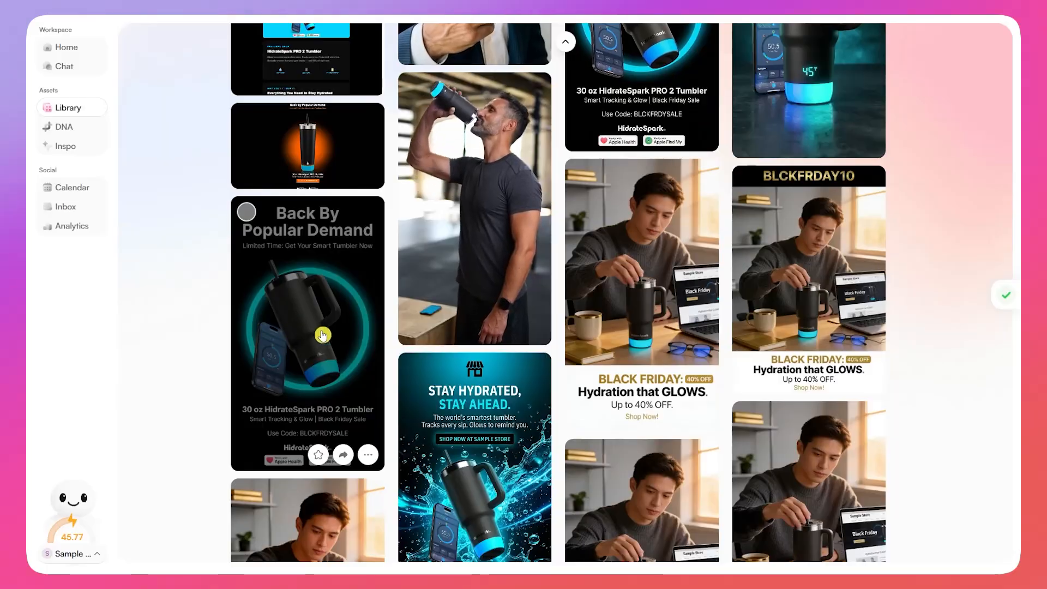
scroll(321, 338, "up", 2)
left_click(335, 386)
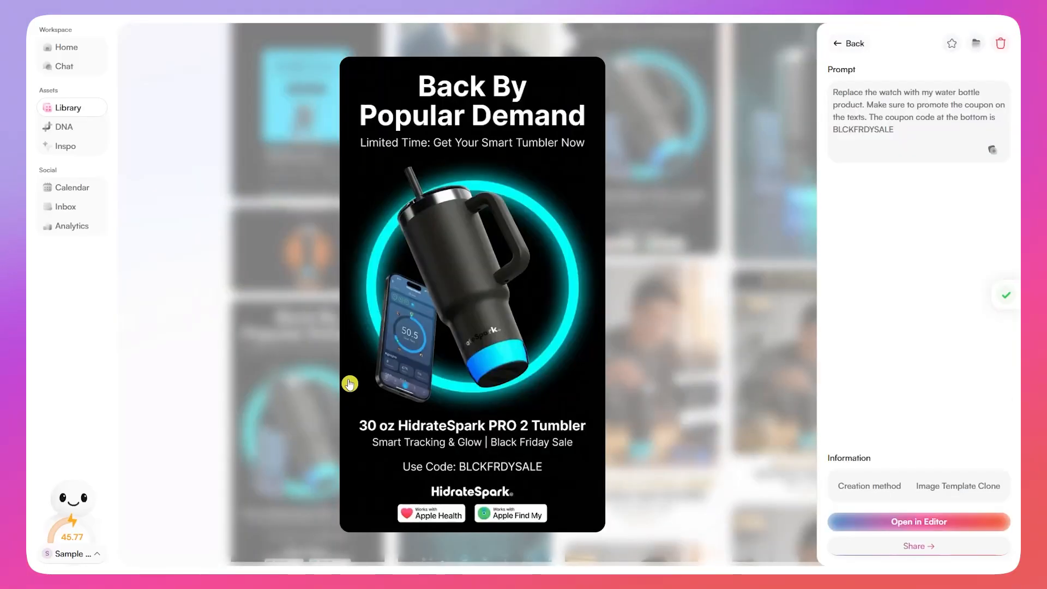
Start a social post from the "Back By Popular Demand" ad and generate its description with AI.
left_click(903, 546)
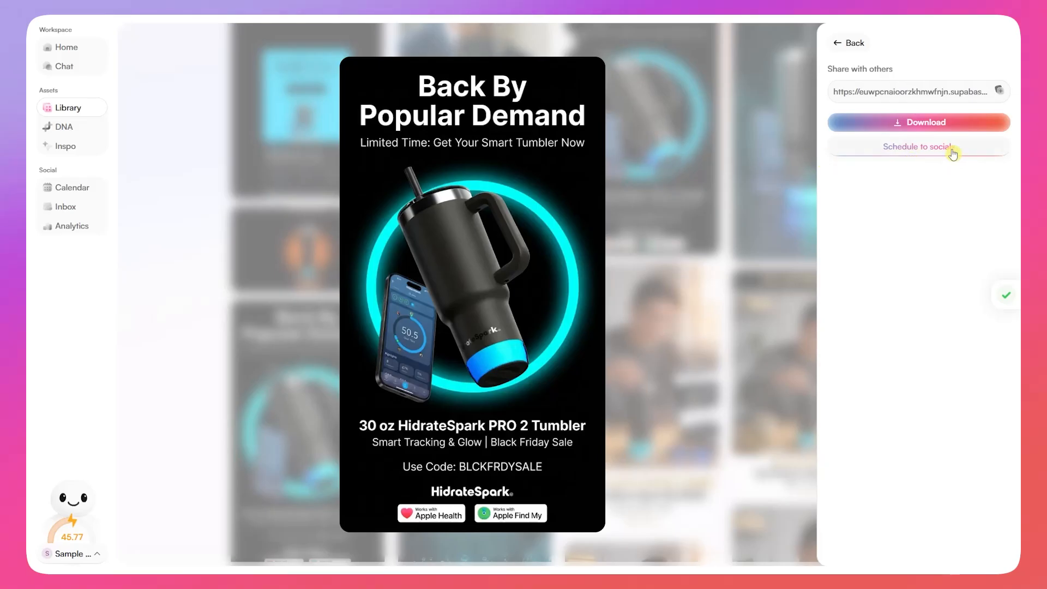
left_click(899, 155)
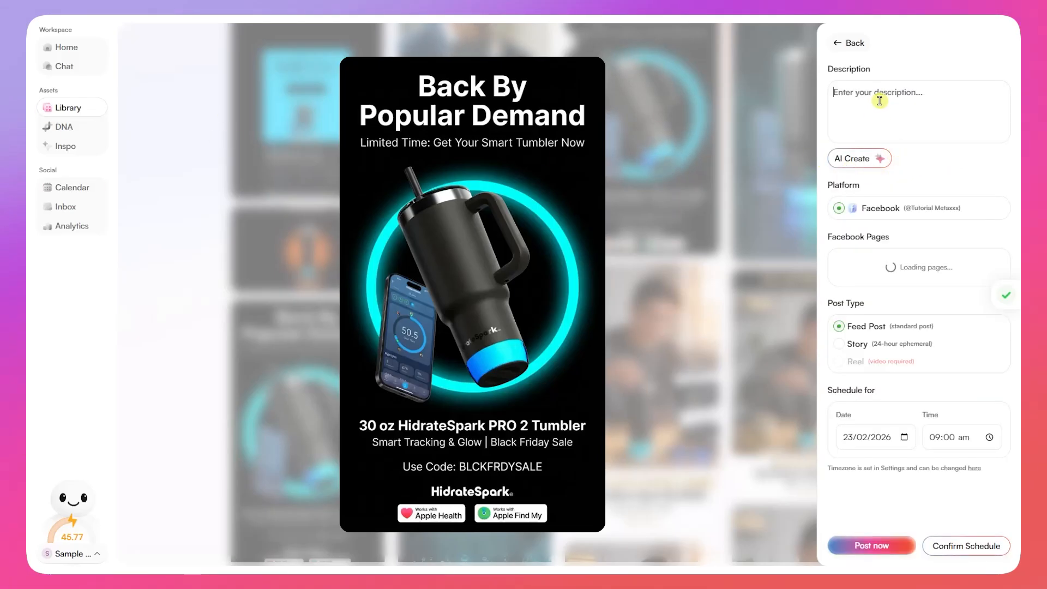
left_click(875, 161)
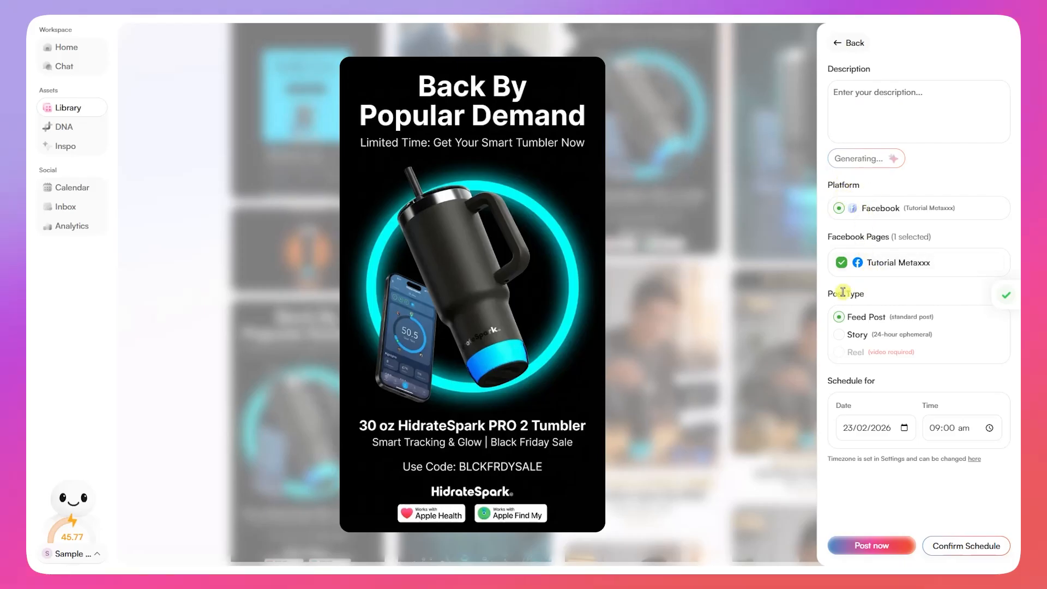
left_click_drag(833, 294, 884, 309)
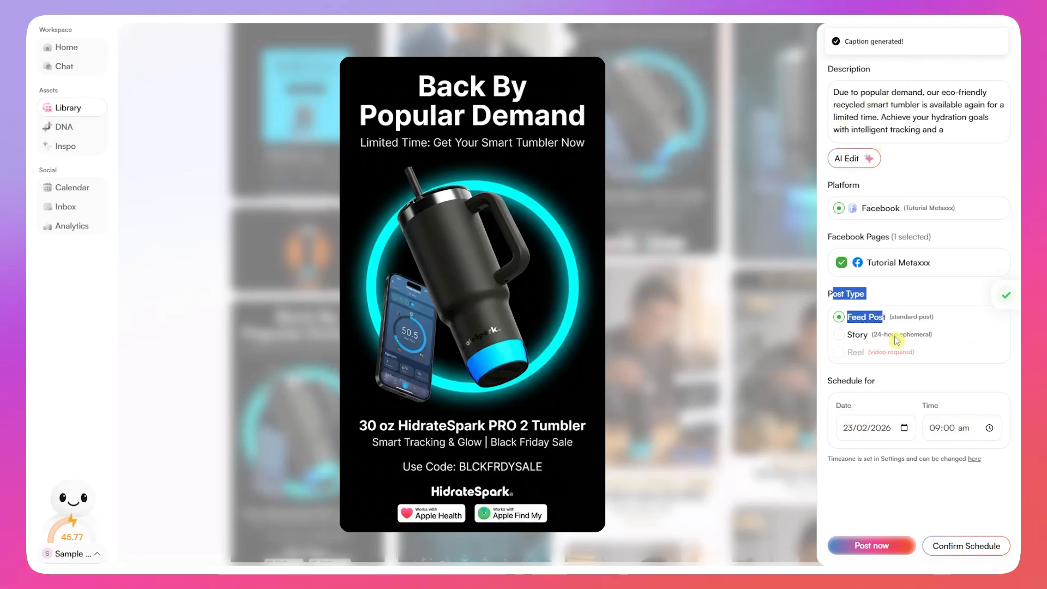
left_click_drag(835, 91, 952, 131)
left_click(956, 133)
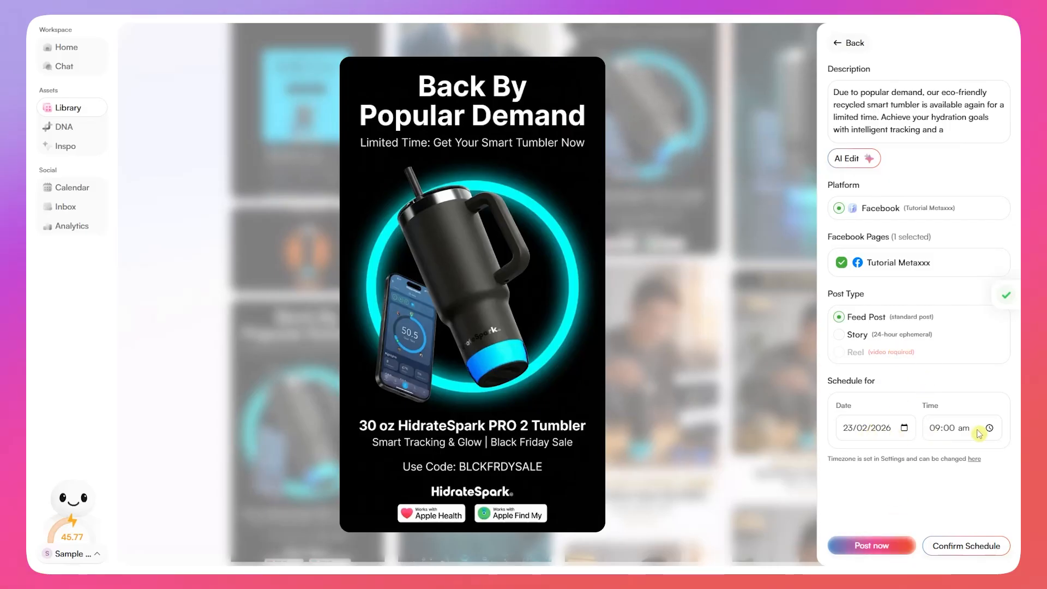
Schedule the tumbler ad as a Facebook feed post for 25/02/2026 at 09:00 am, then return to the Library.
left_click(904, 427)
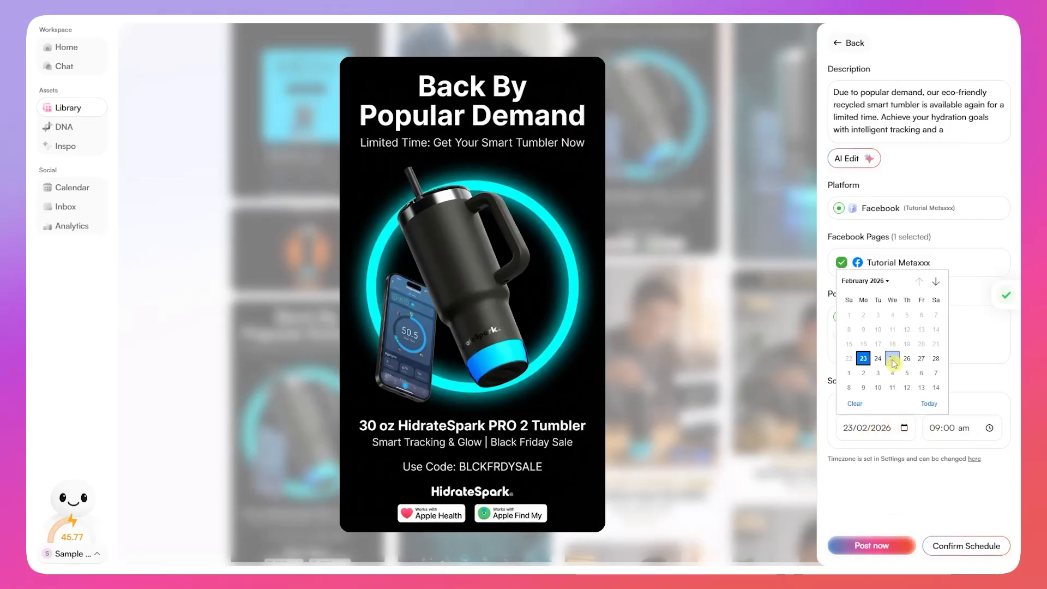
left_click(902, 355)
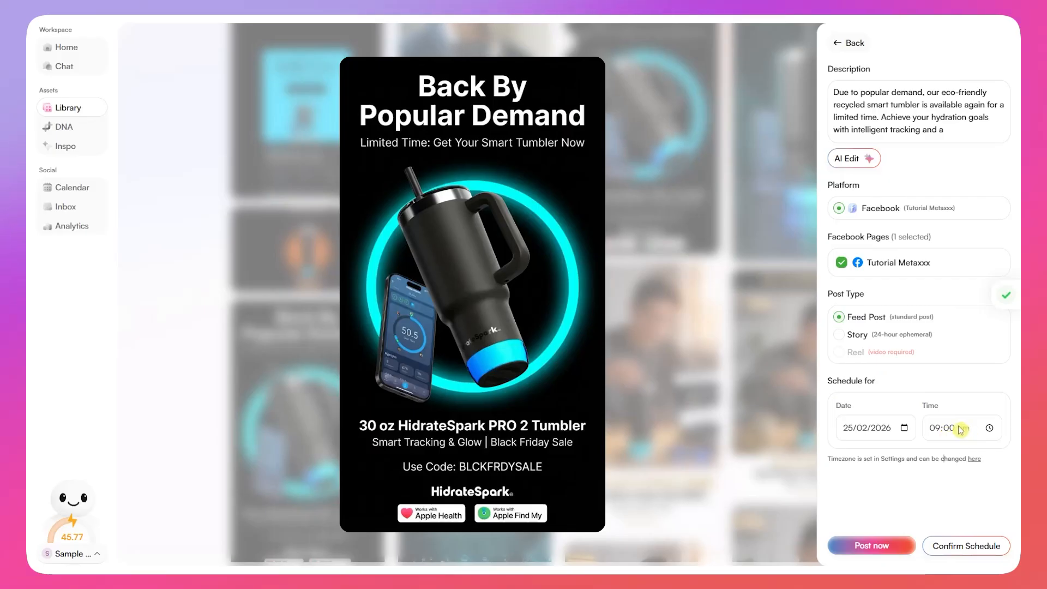
left_click(965, 546)
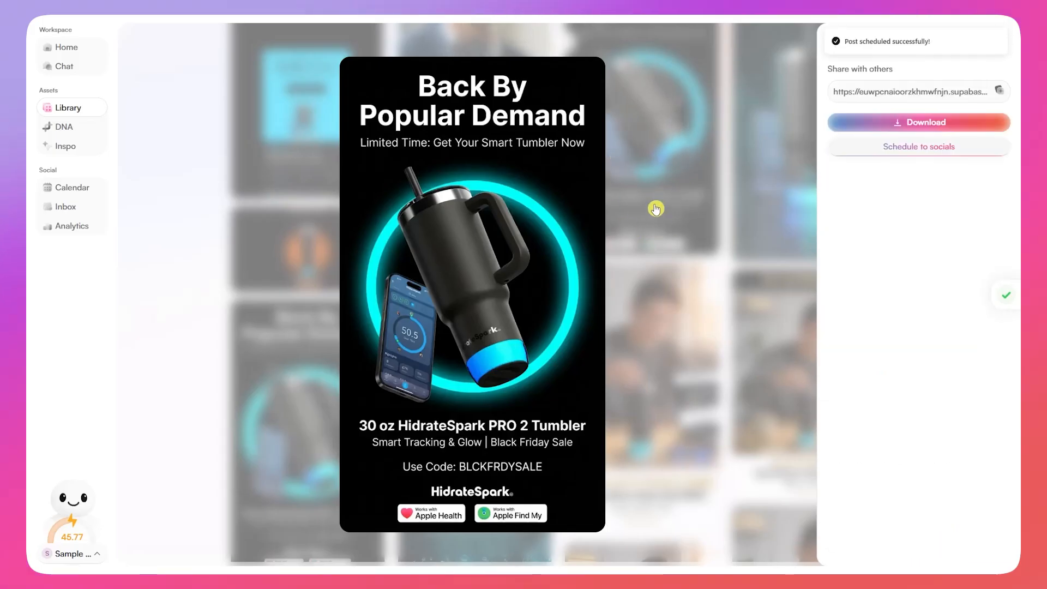
left_click(704, 147)
scroll(643, 282, "down", 8)
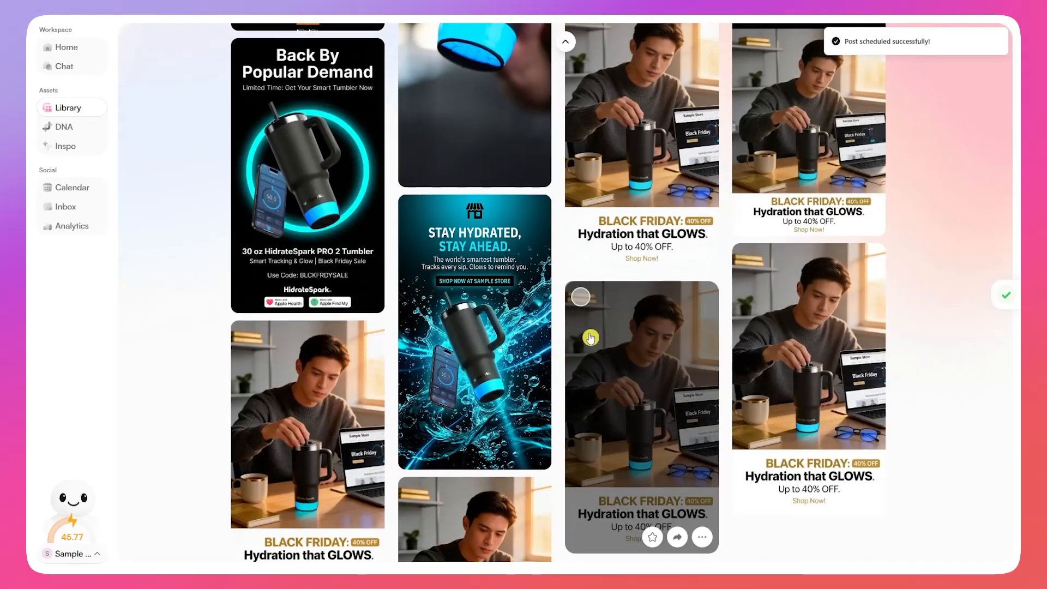
scroll(583, 329, "up", 9)
scroll(584, 330, "up", 7)
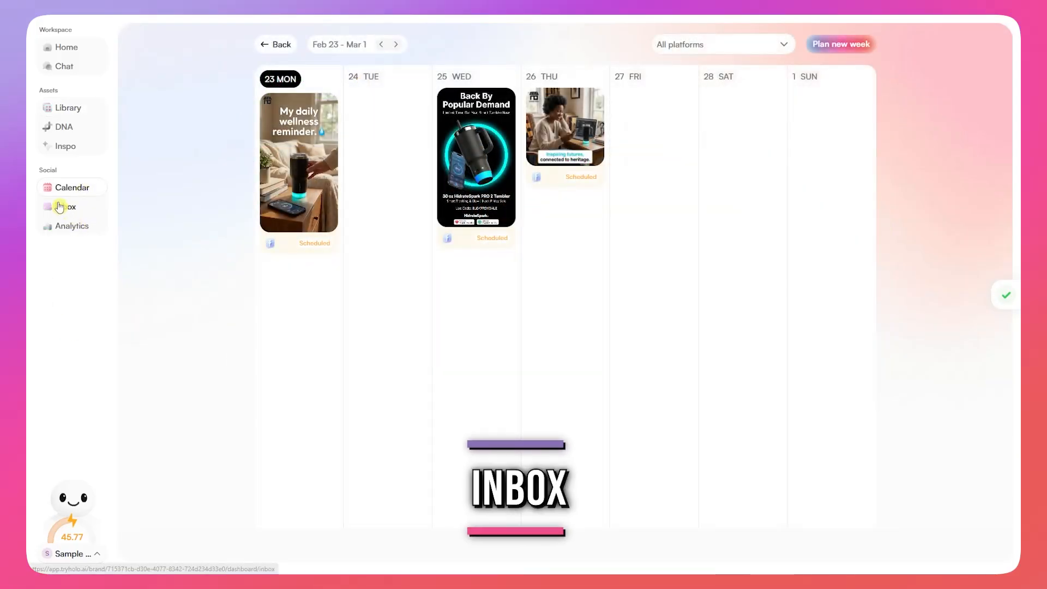
Look through the Messages and Comments sections of the social Inbox and read the notice about replies.
left_click(59, 207)
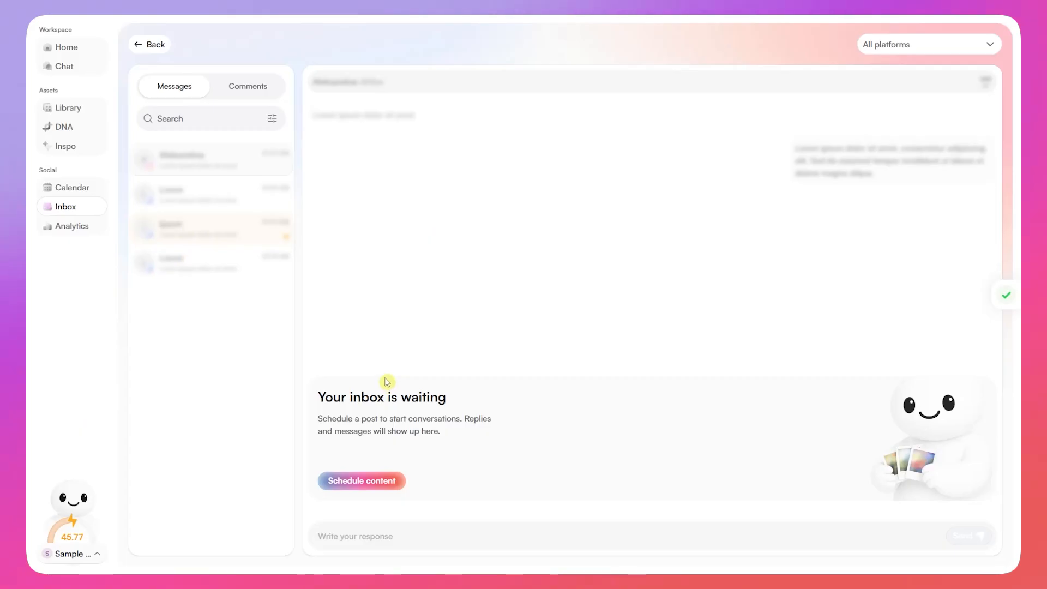
left_click_drag(332, 417, 486, 418)
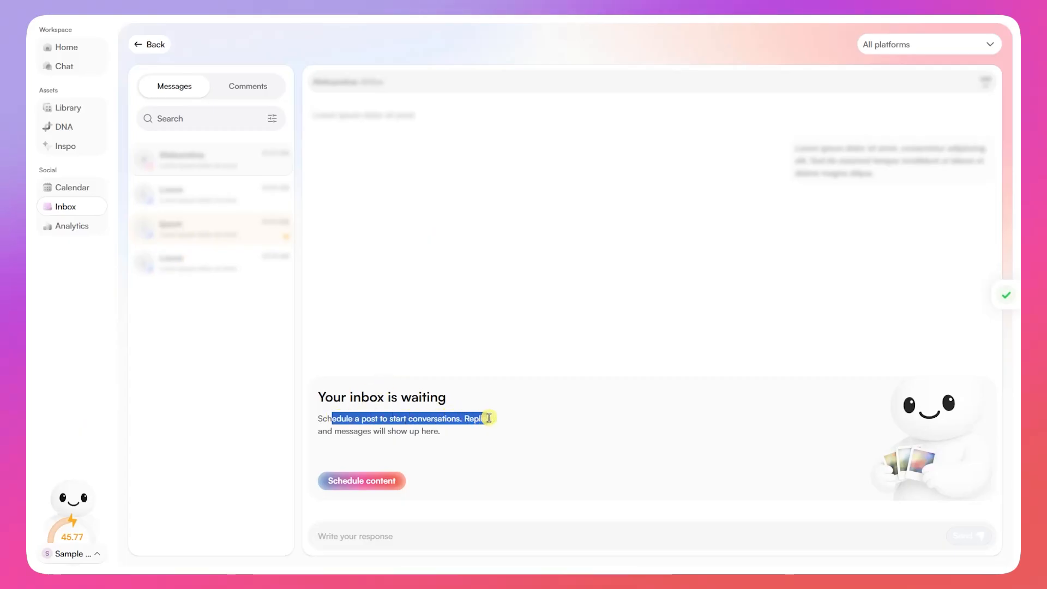
left_click_drag(323, 431, 432, 431)
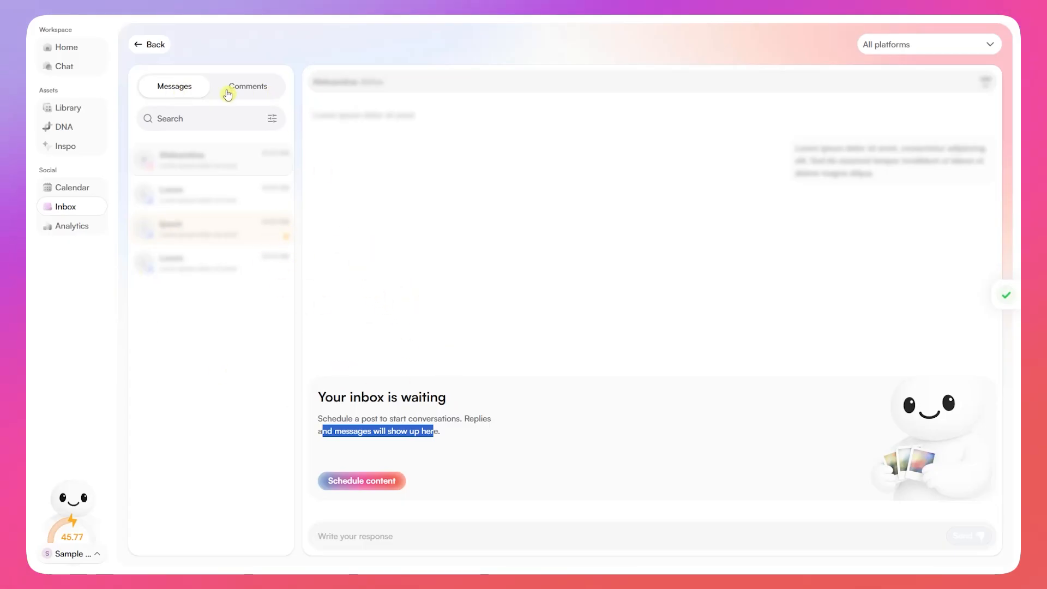
left_click(250, 93)
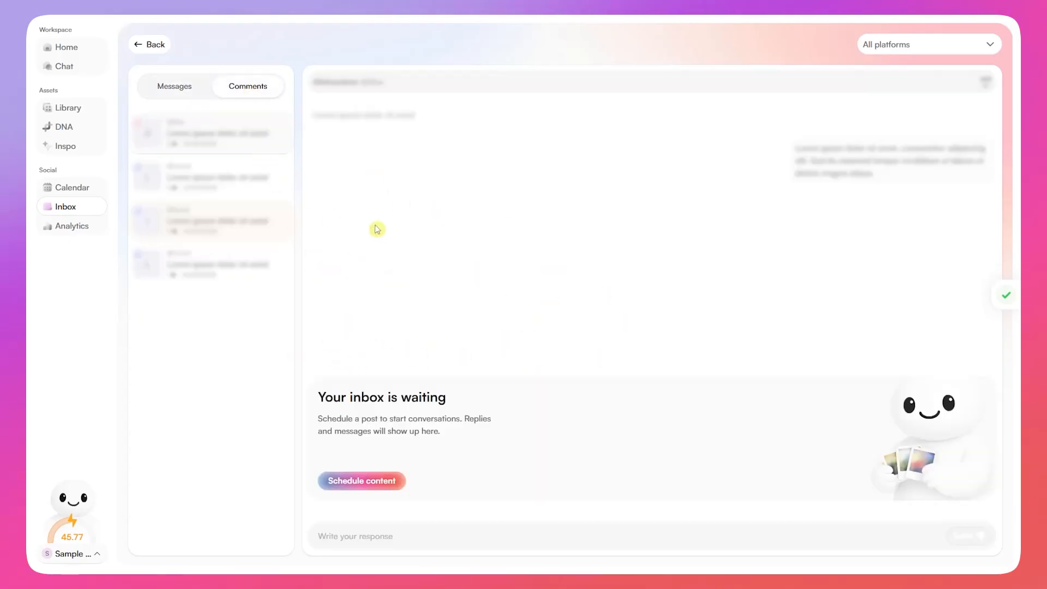
left_click(185, 91)
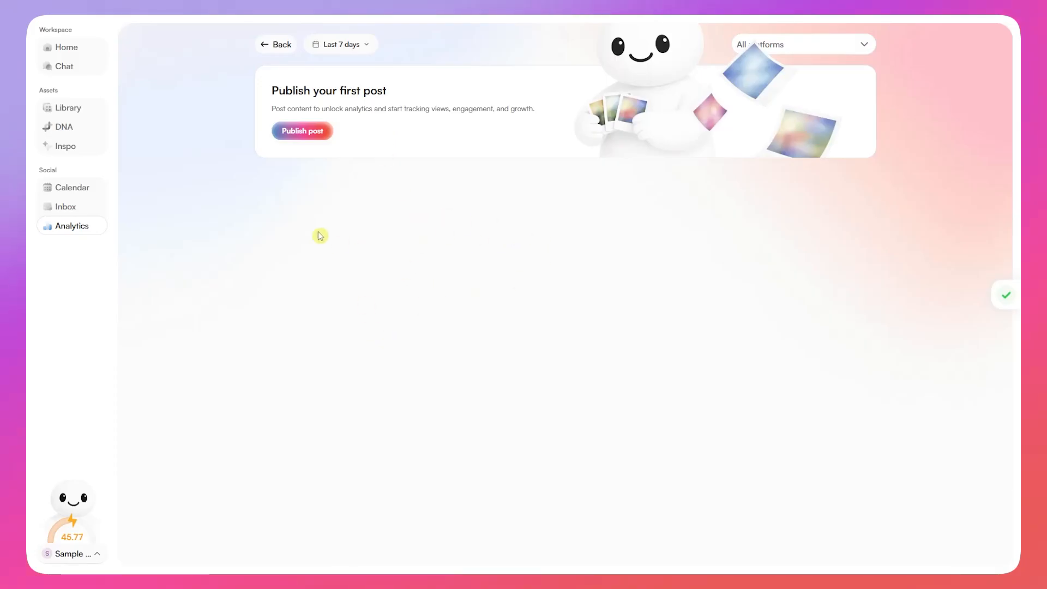
Check the Analytics page for all platforms and read what is required to unlock tracking.
left_click_drag(272, 91, 388, 93)
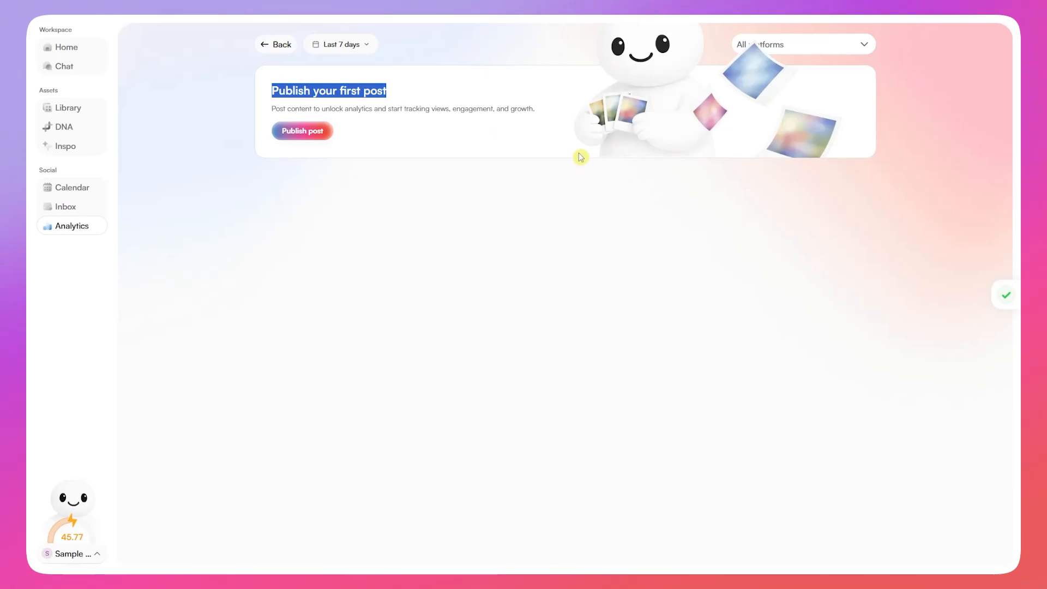
left_click(532, 185)
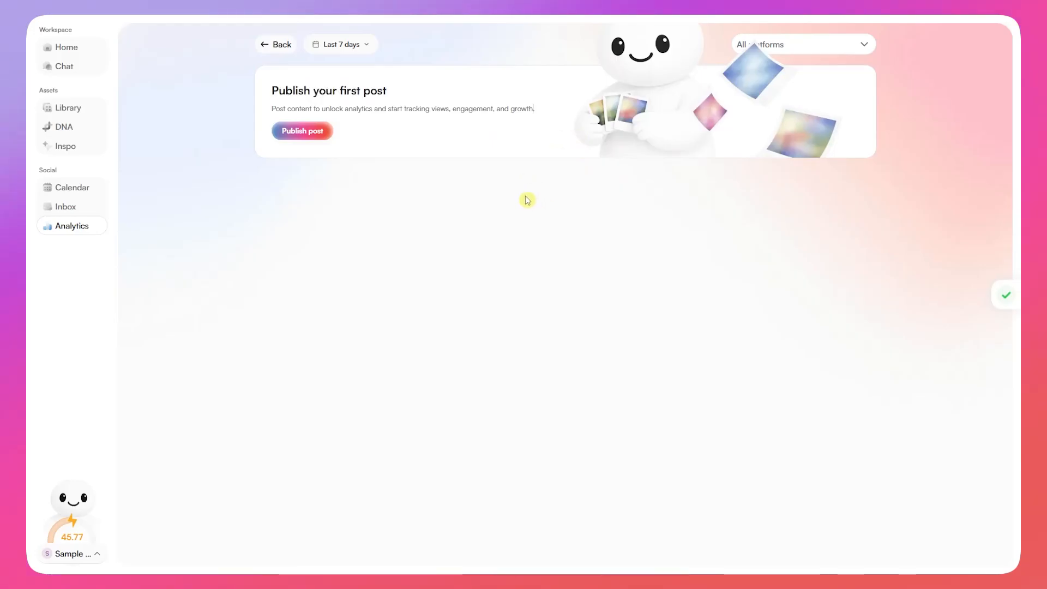